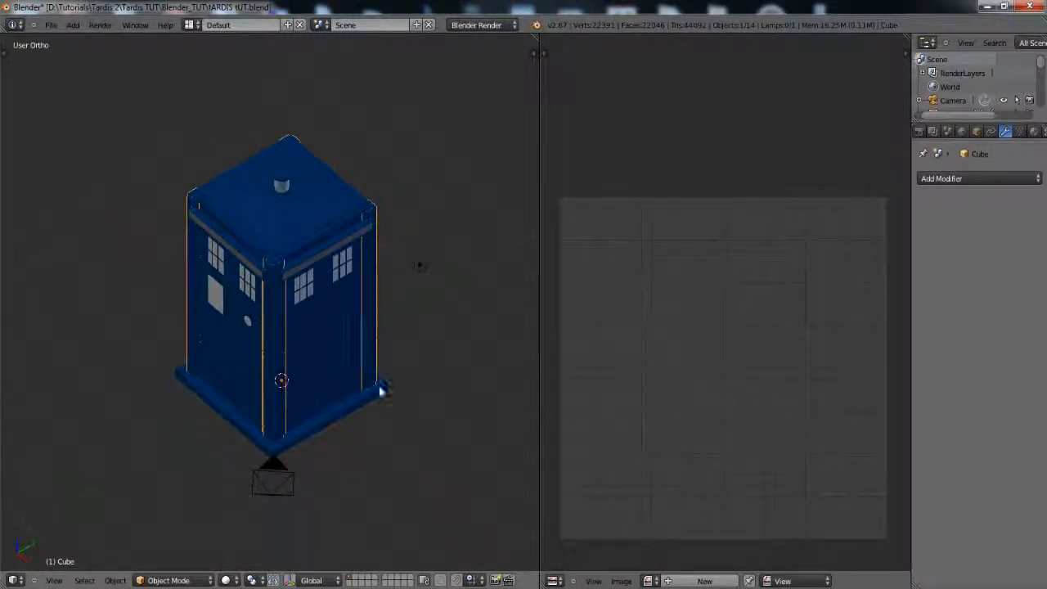
Delete the camera and the lamp from the TARDIS scene.
middle_click_drag(411, 393, 448, 359)
right_click(425, 318)
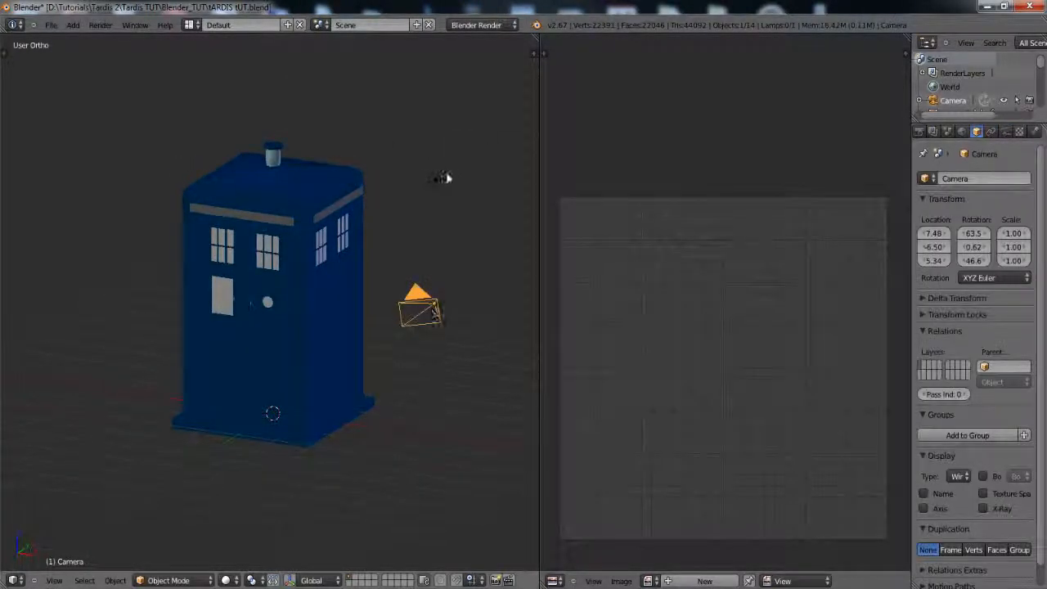
right_click(441, 178, "shift")
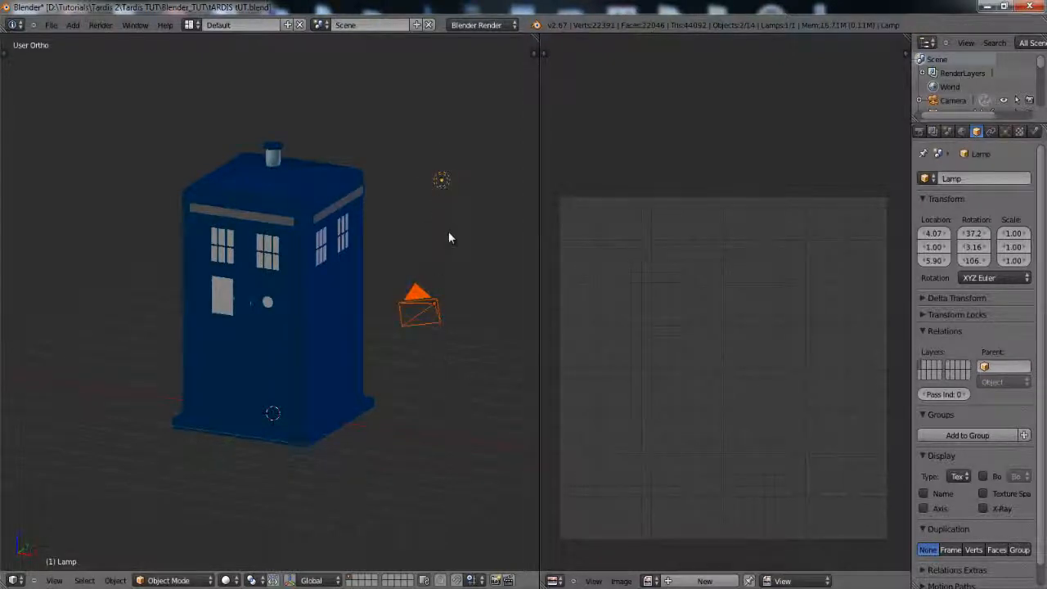
key("x")
left_click(449, 231)
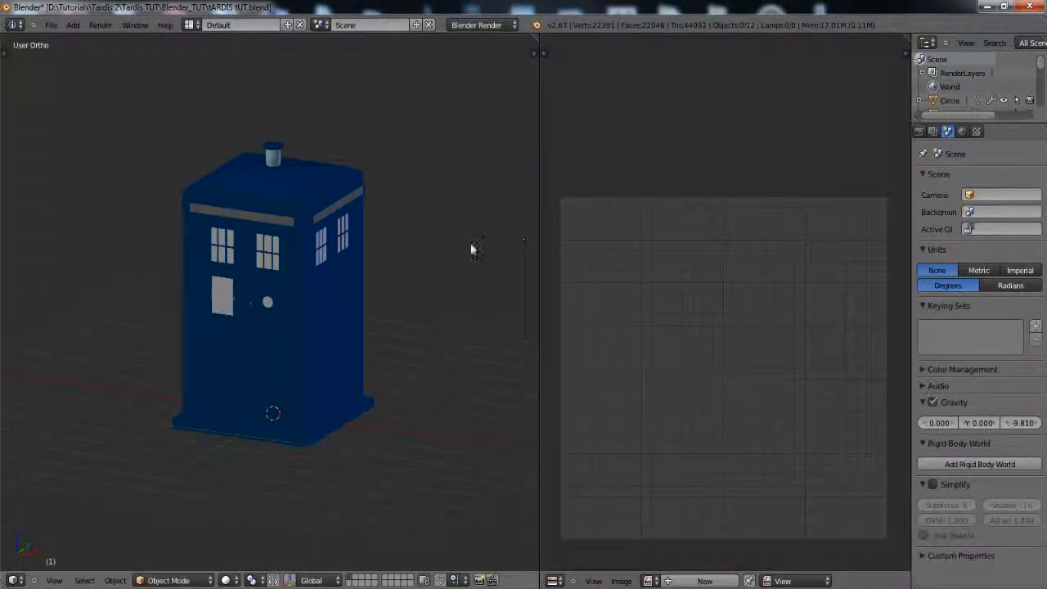
Select all remaining TARDIS objects and start a Wavefront (.obj) export.
scroll(442, 262, "down", 3)
scroll(409, 287, "up", 4)
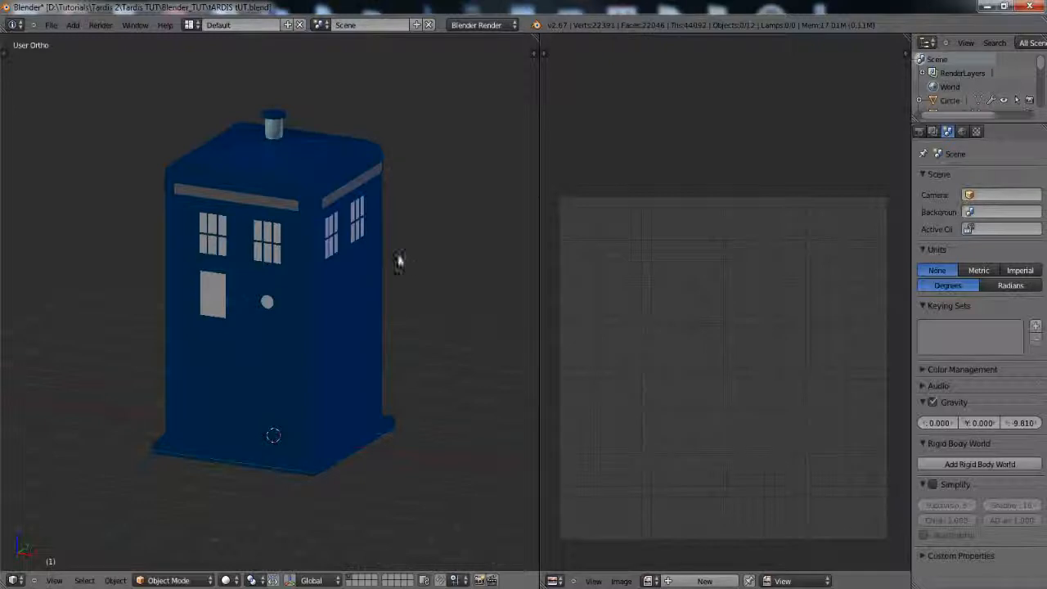
scroll(313, 157, "up", 2)
scroll(311, 167, "down", 1)
middle_click_drag(312, 167, 332, 187)
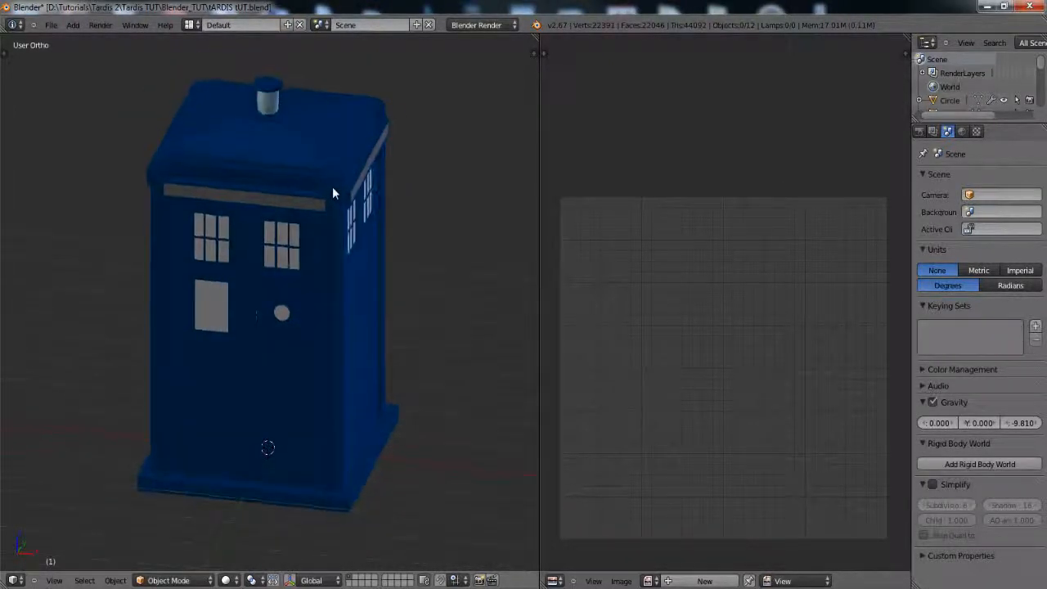
scroll(332, 193, "down", 2)
key("a")
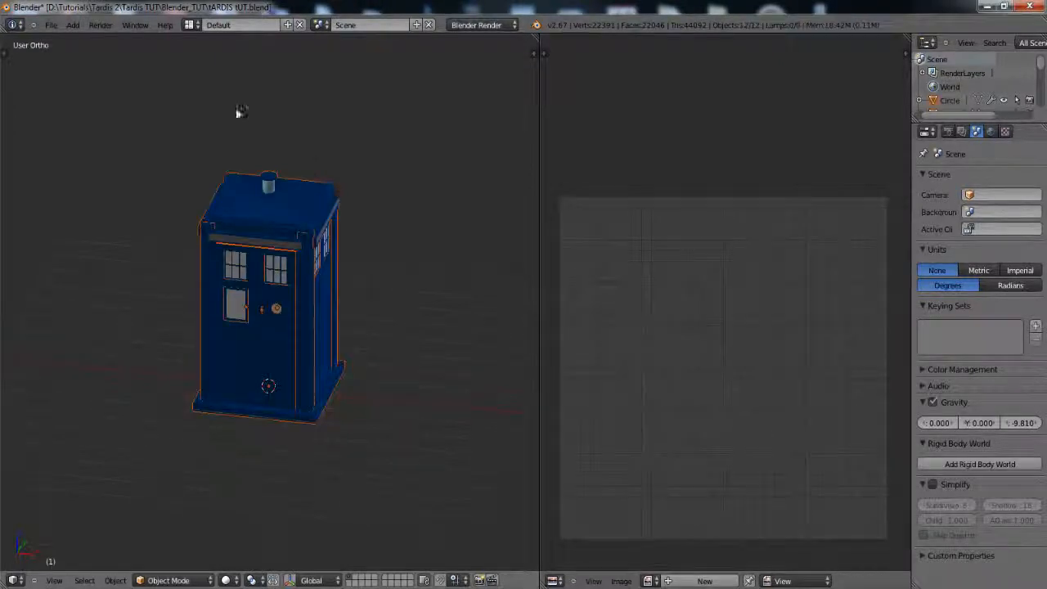
left_click(51, 24)
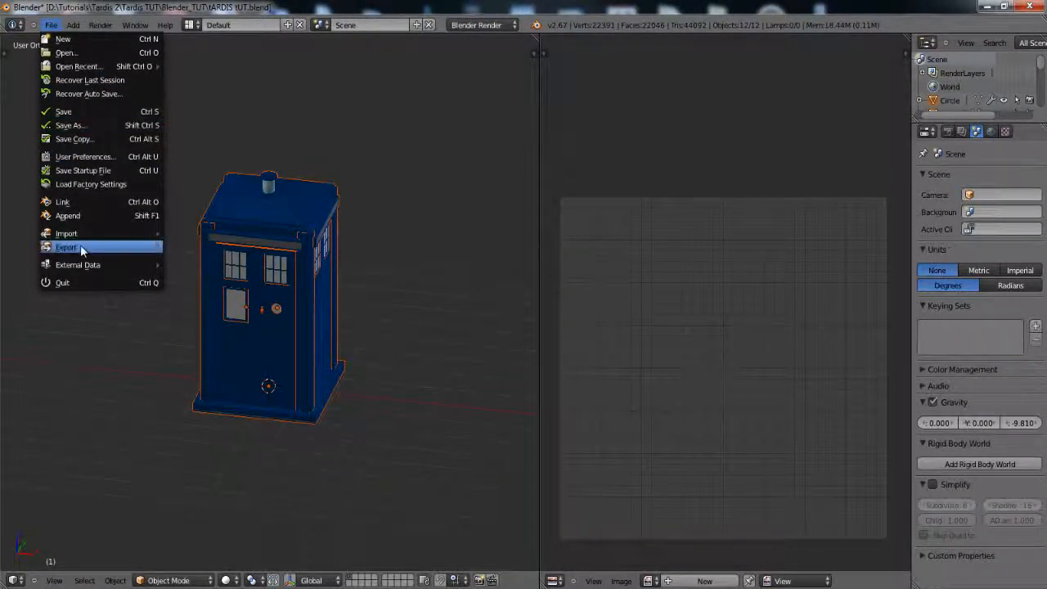
mouse_move(81, 247)
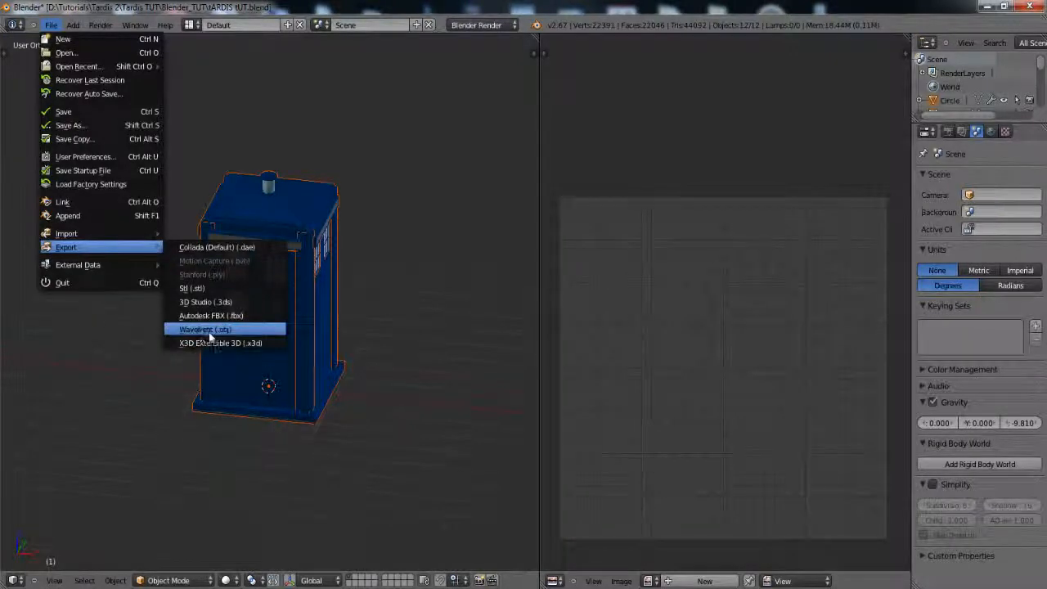
left_click(209, 330)
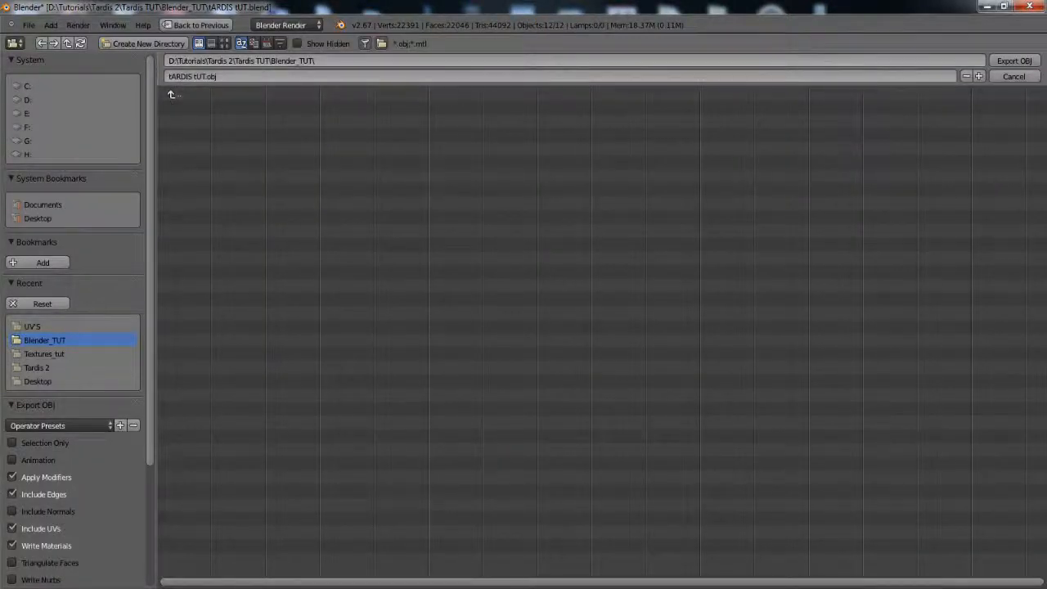
Enable Selection Only, Include Normals and Triangulate Faces for the export, save these options as preset e3d and apply it.
left_click_drag(148, 187, 144, 316)
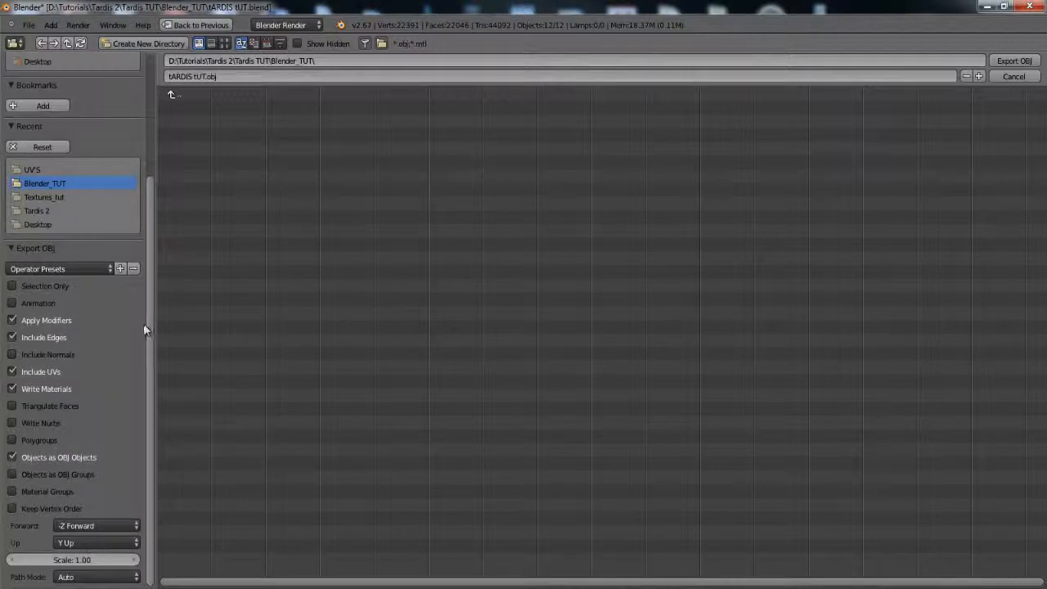
left_click(75, 268)
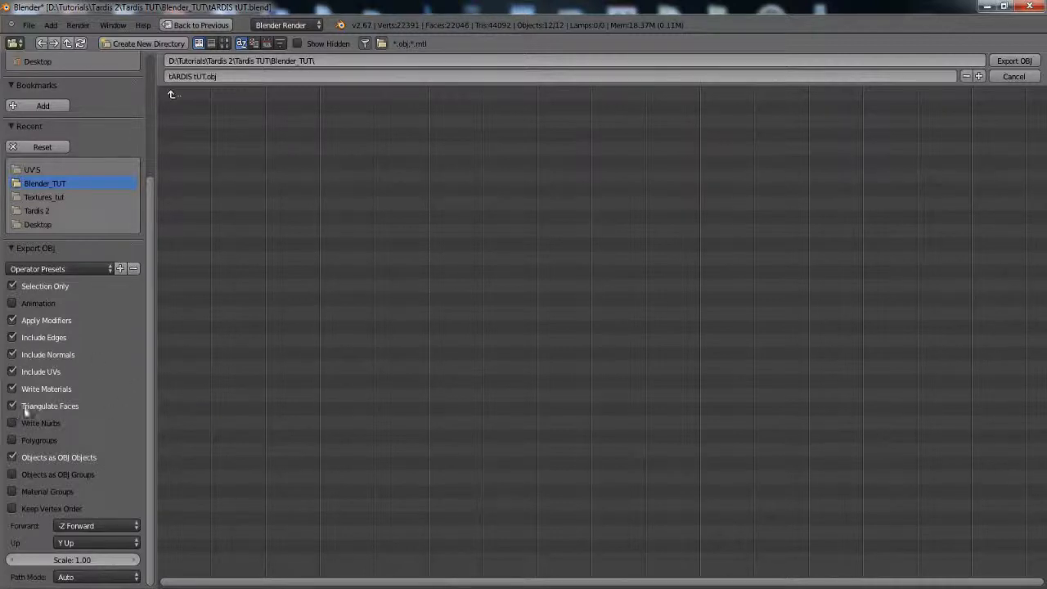
left_click(120, 269)
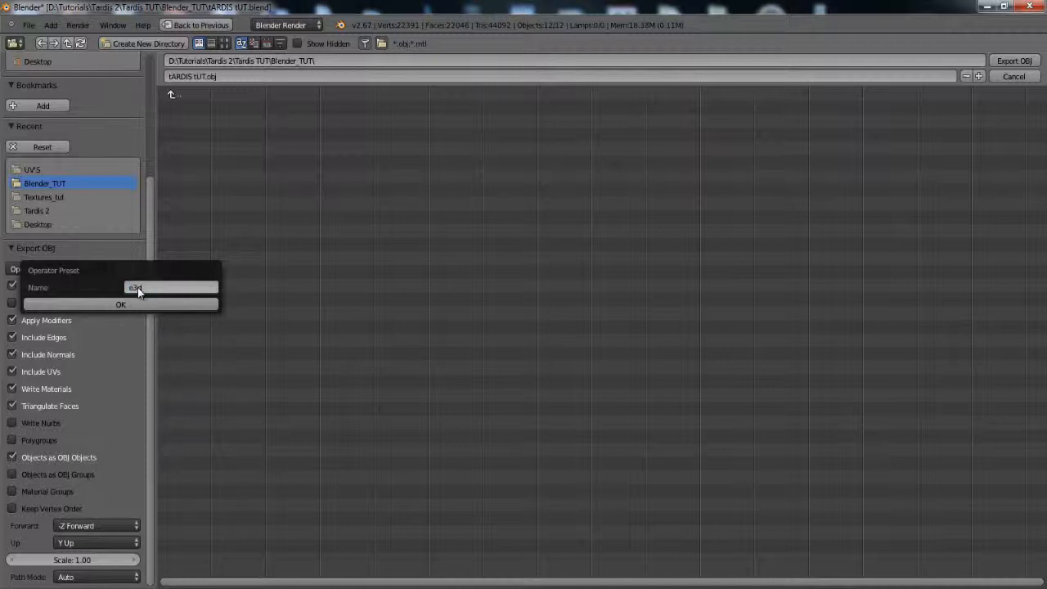
left_click(168, 304)
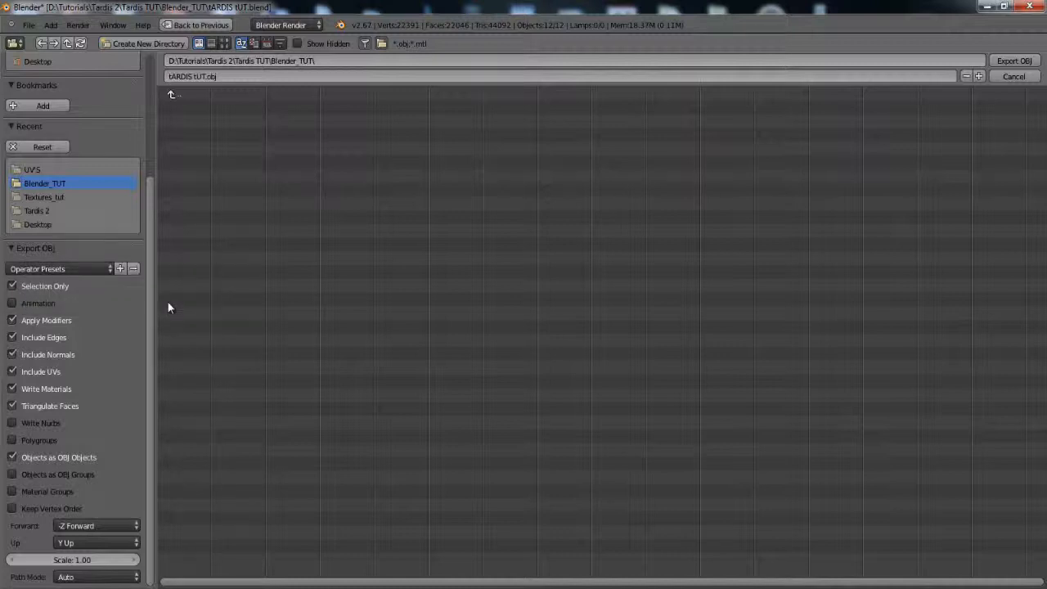
left_click(99, 270)
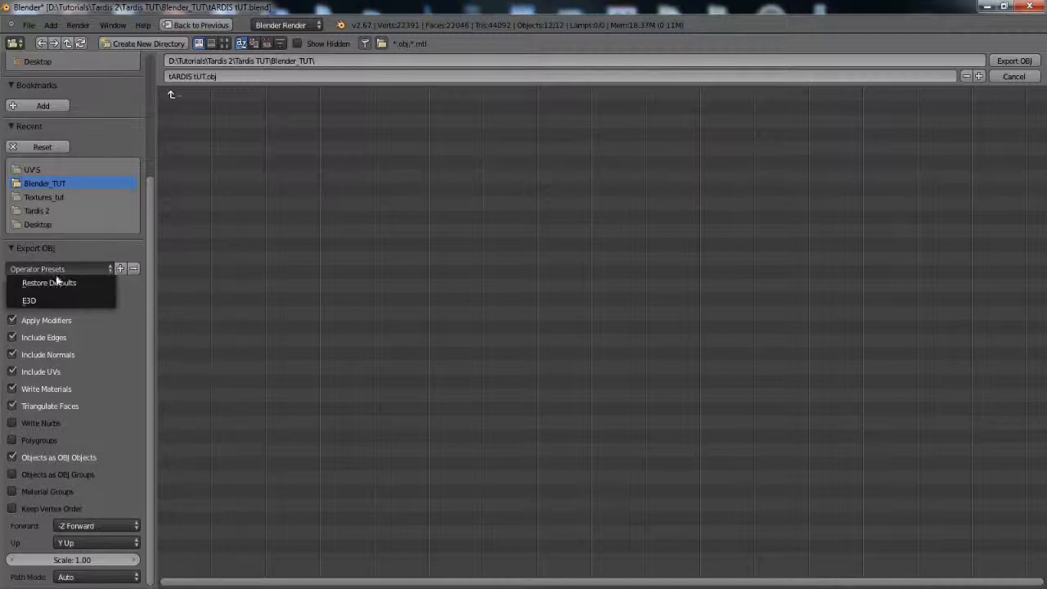
left_click(78, 301)
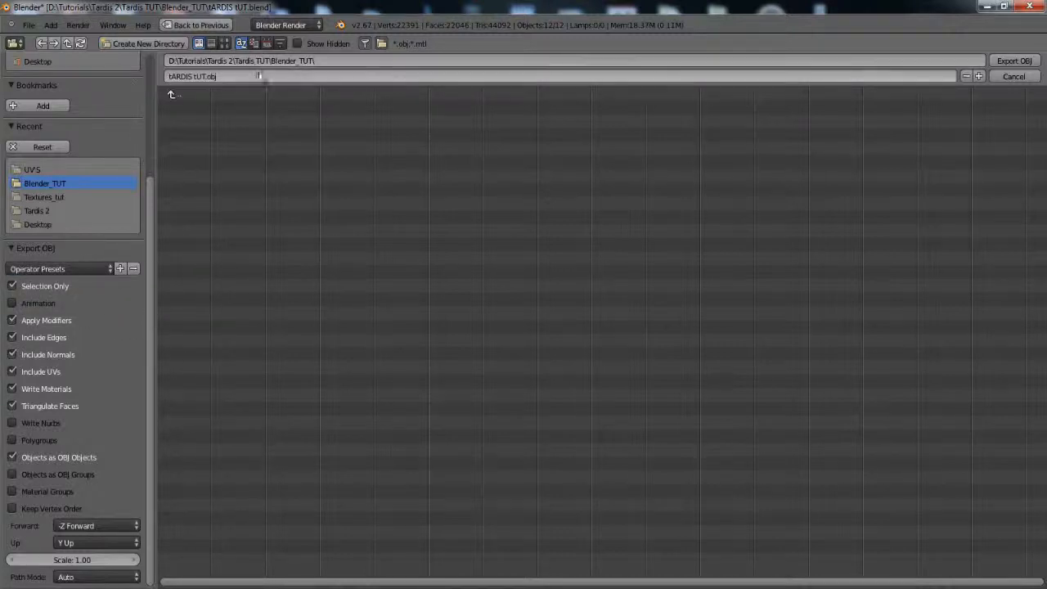
Export the model into the Blender_TUT folder with the file name tARDIS tUT.obj.
left_click(171, 96)
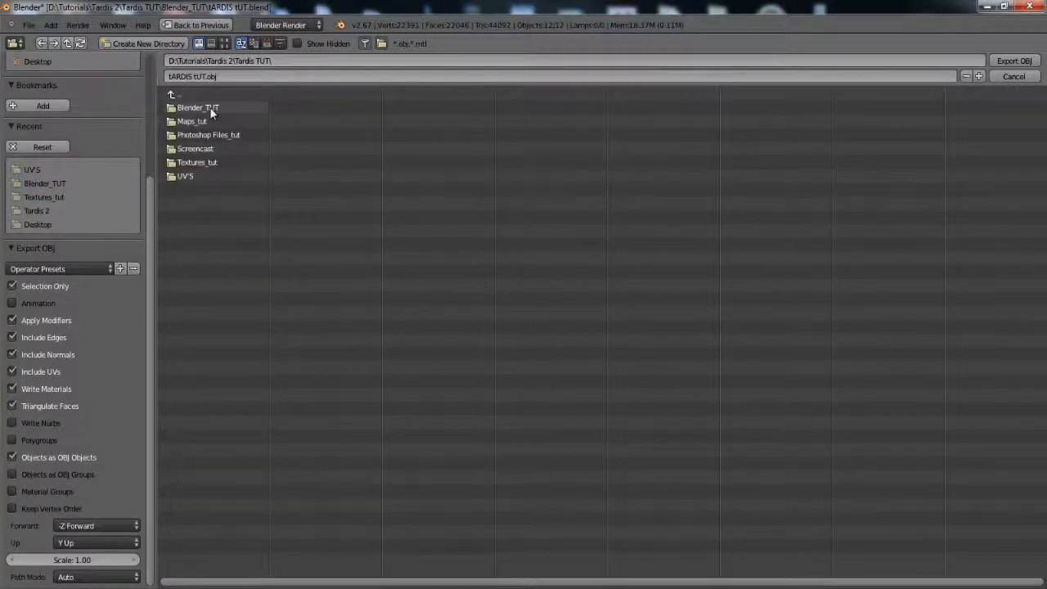
left_click(202, 108)
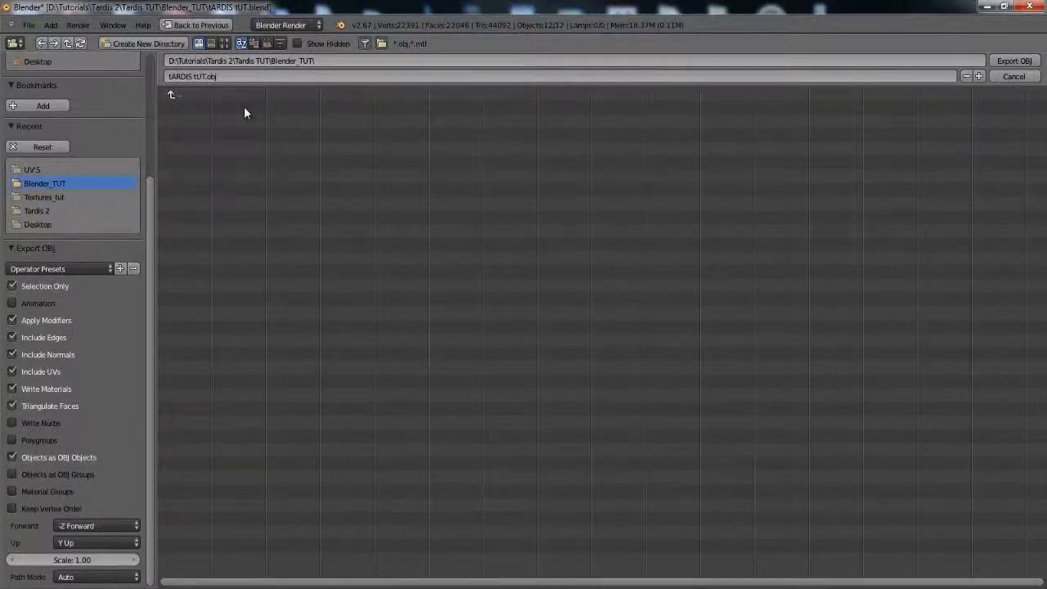
left_click(216, 76)
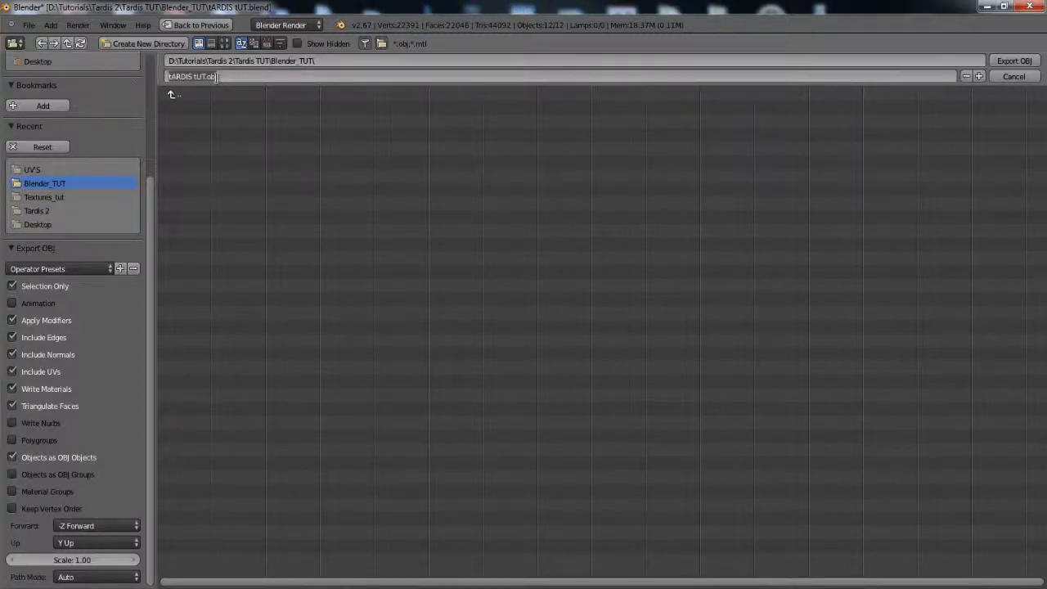
key("Return")
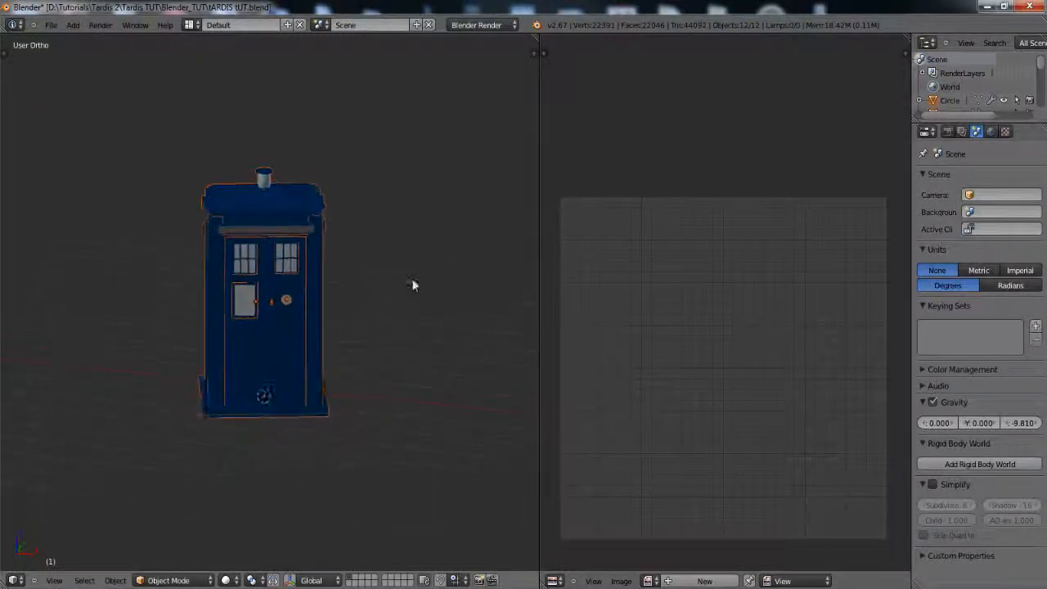
Save the TARDIS scene over its existing .blend file.
middle_click_drag(413, 285, 364, 283)
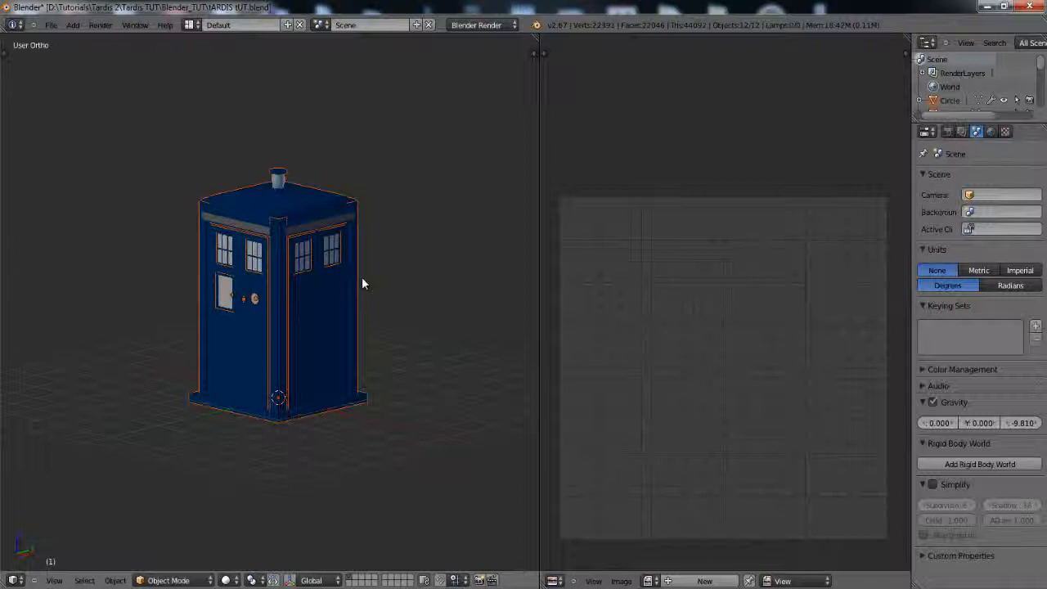
key("ctrl+s")
left_click(362, 279)
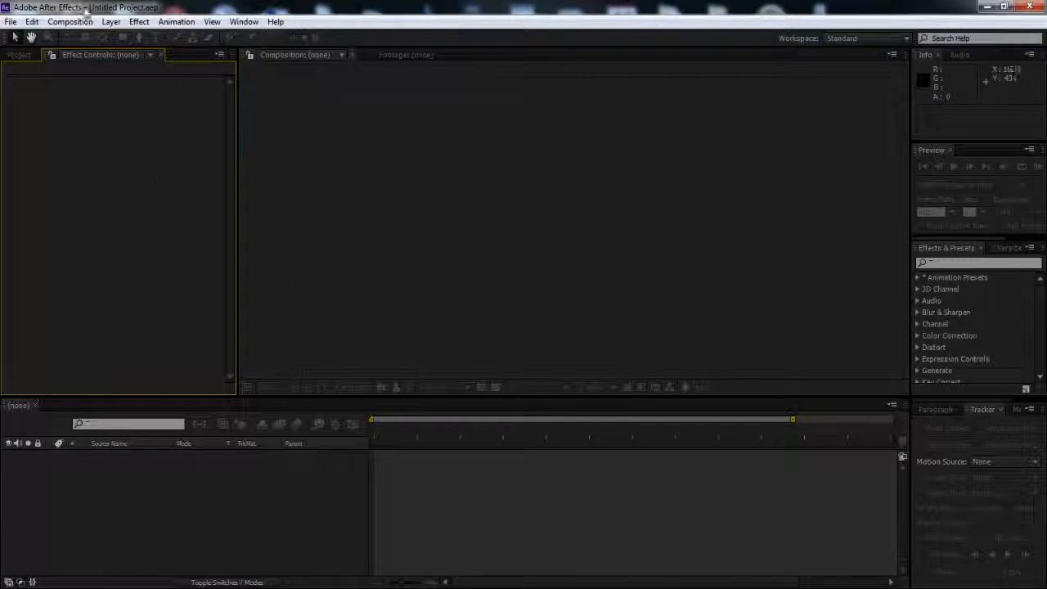
Switch to After Effects and create a one-minute composition of 1280 x 720 px.
left_click(69, 21)
left_click(96, 38)
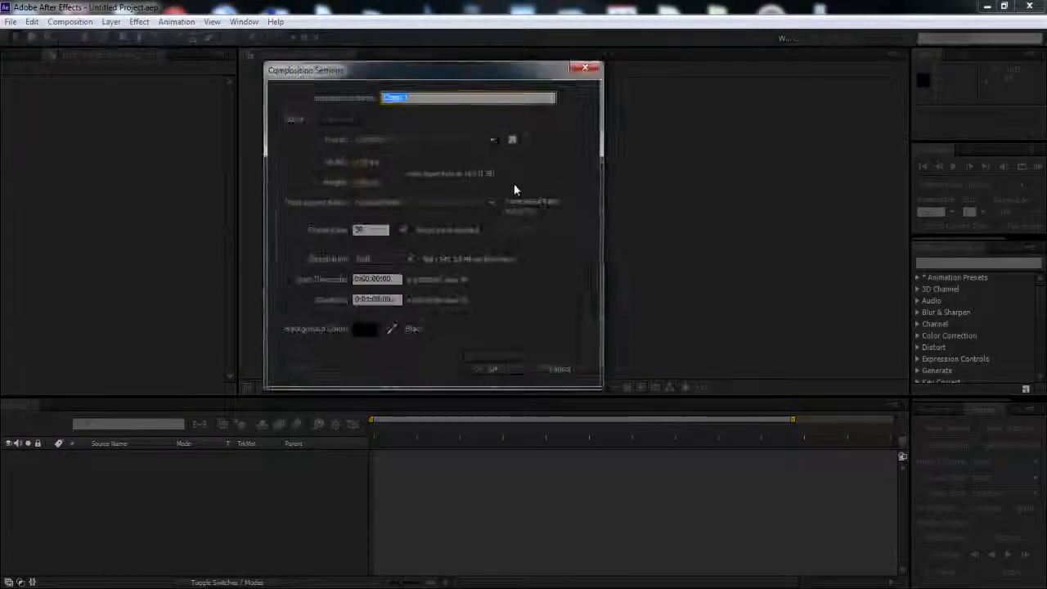
left_click(364, 162)
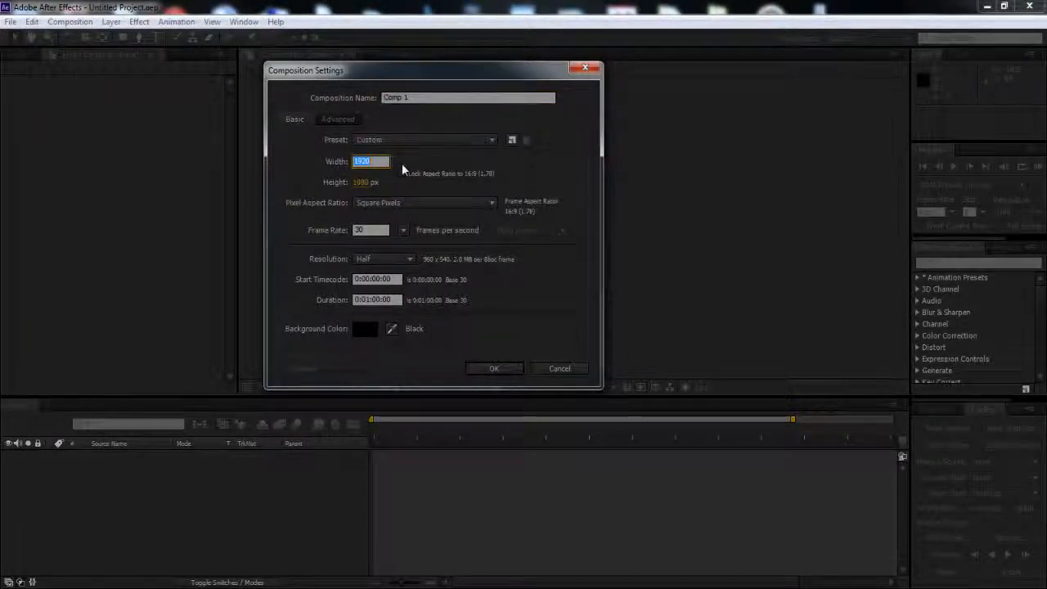
type("1280")
key("Tab")
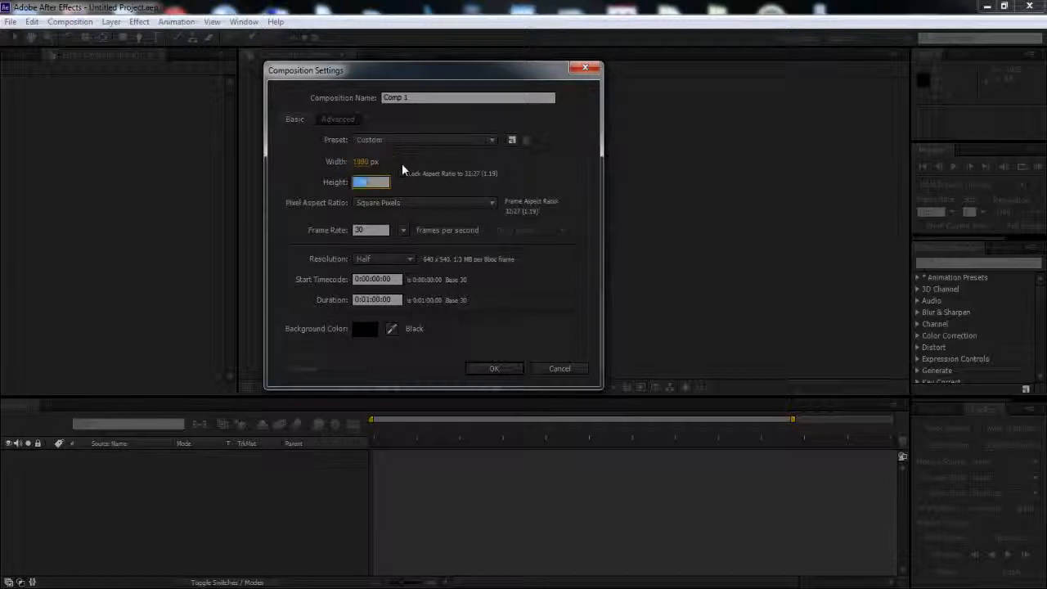
type("720")
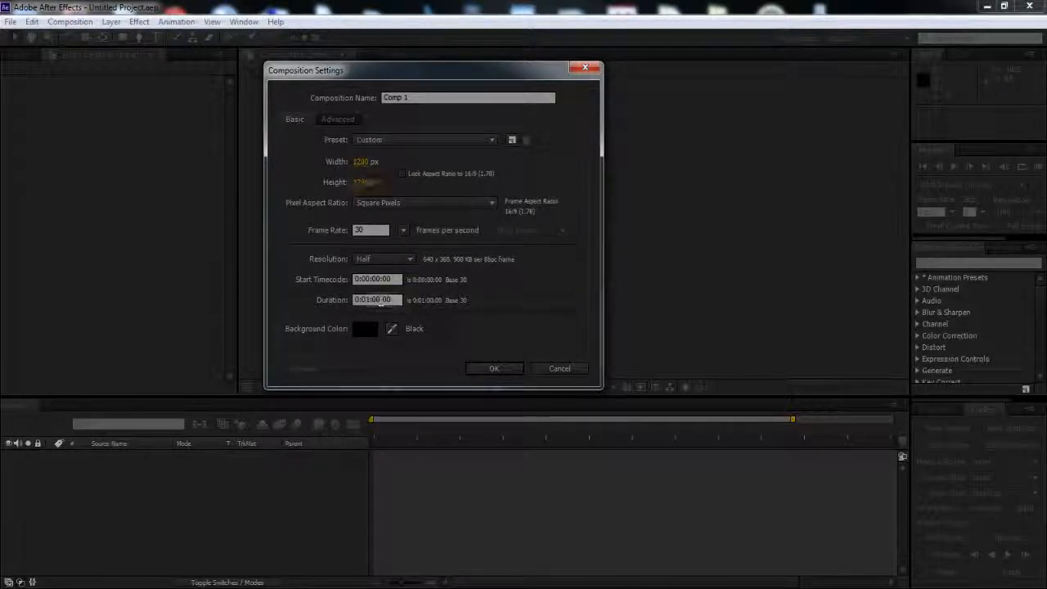
left_click(365, 302)
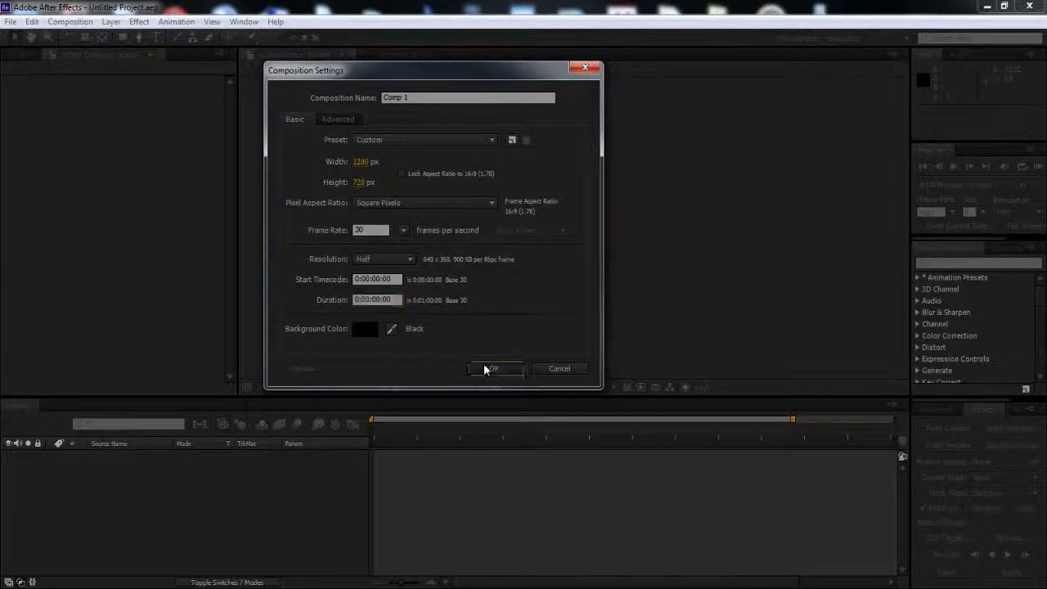
left_click(487, 367)
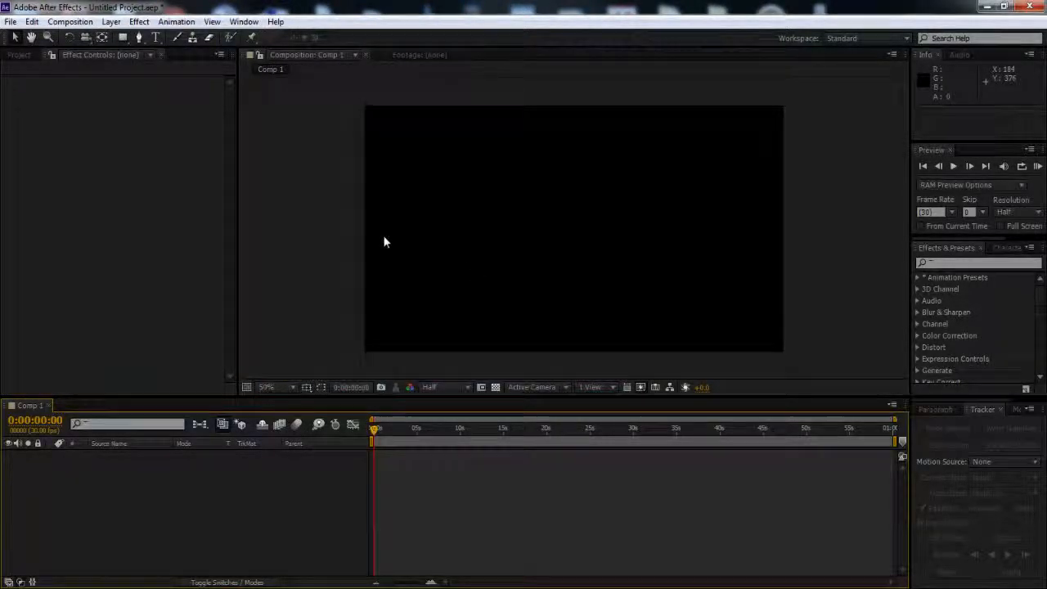
Add a black solid layer to Comp 1 with the default solid settings.
key("comma")
left_click(111, 21)
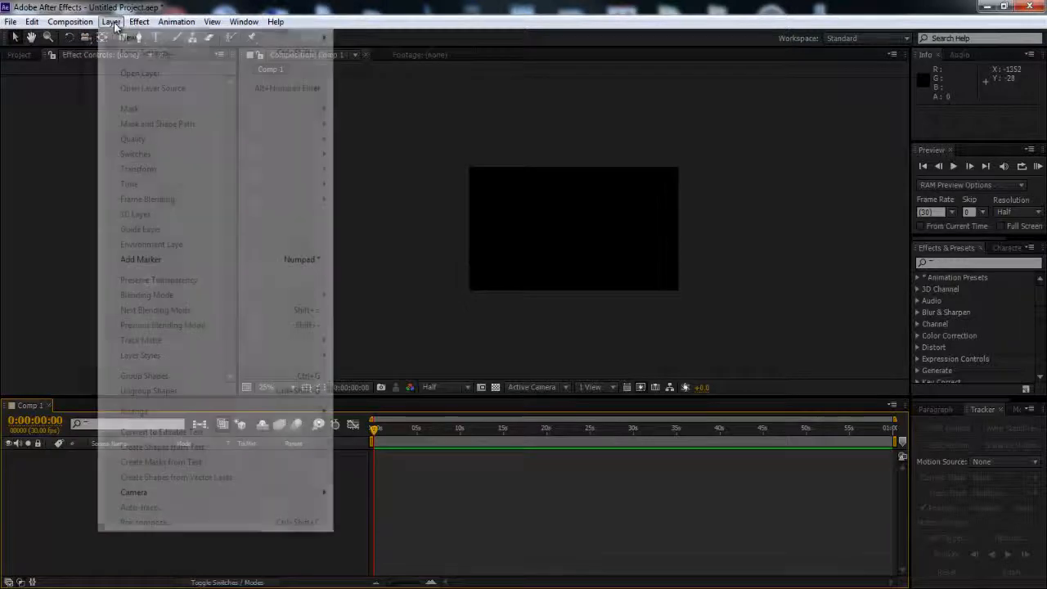
mouse_move(131, 37)
left_click(364, 53)
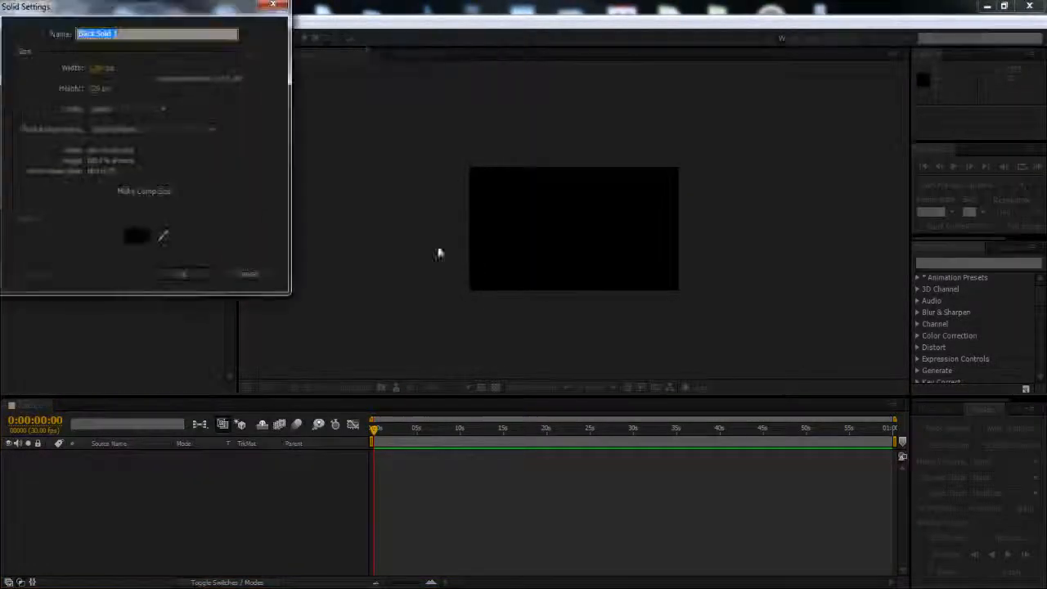
left_click(181, 273)
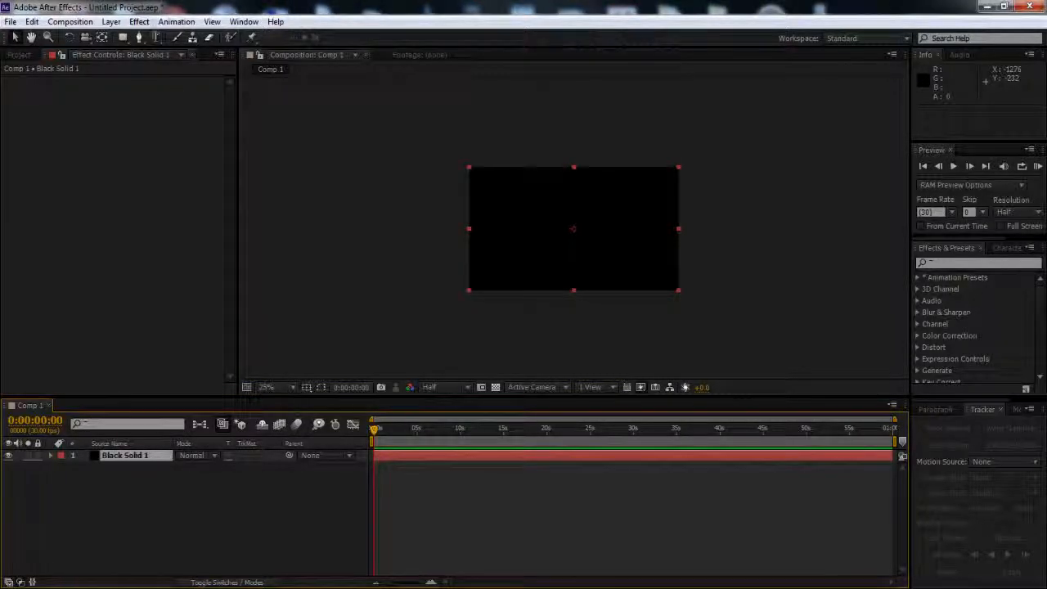
Add a two-node camera layer to the composition using the 35mm preset.
left_click(111, 22)
mouse_move(125, 38)
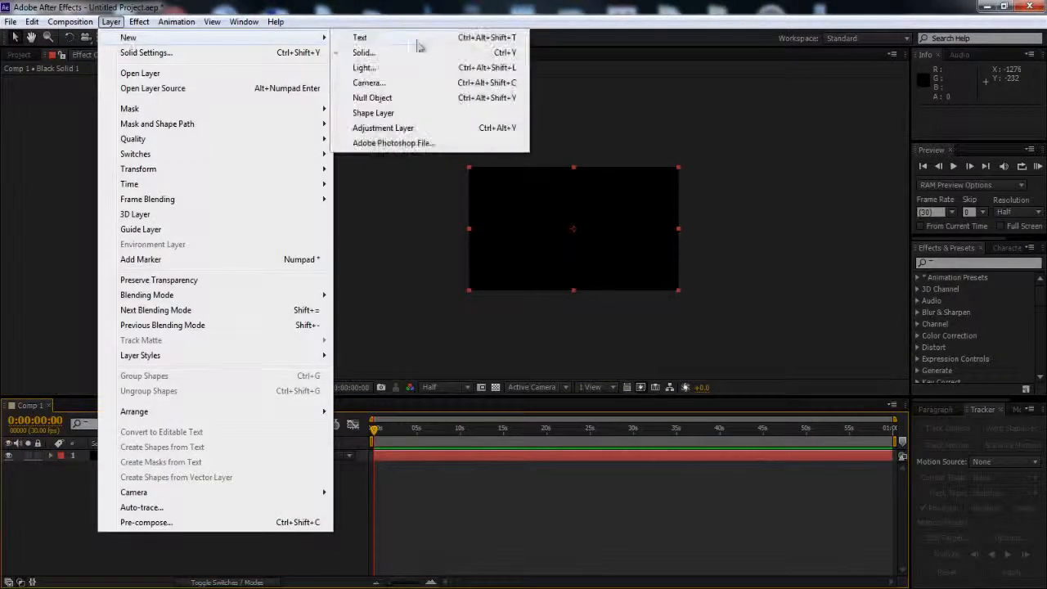
left_click(386, 86)
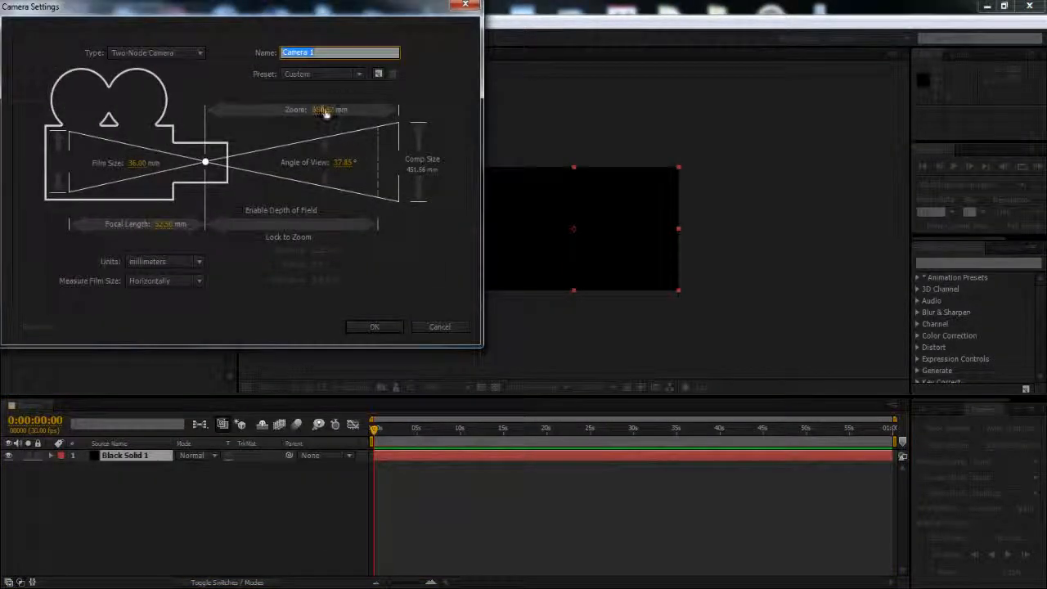
left_click(323, 74)
left_click(315, 162)
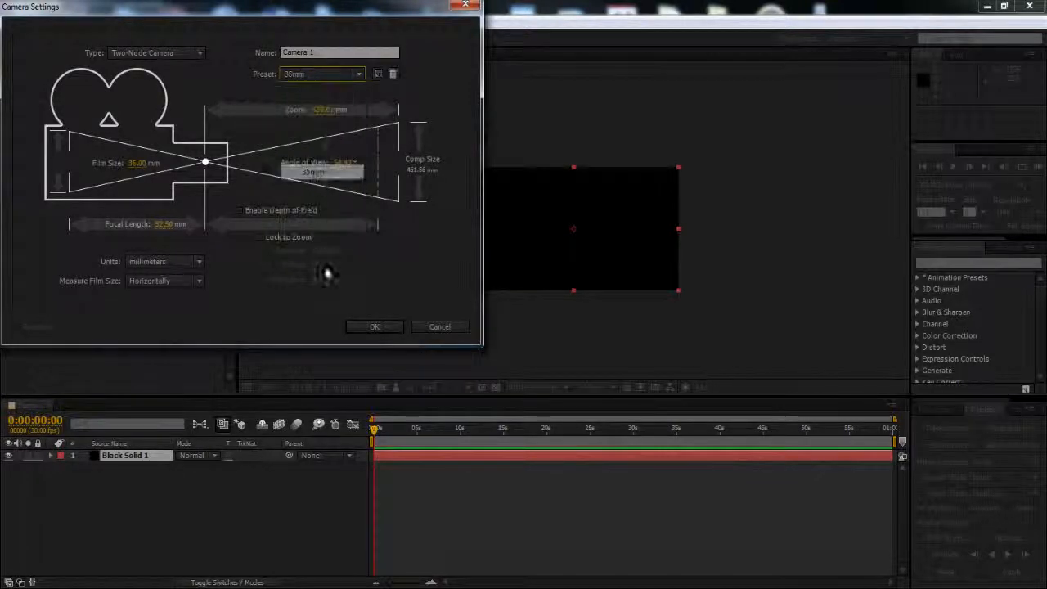
left_click(370, 326)
left_click_drag(206, 5, 258, 62)
left_click(295, 185)
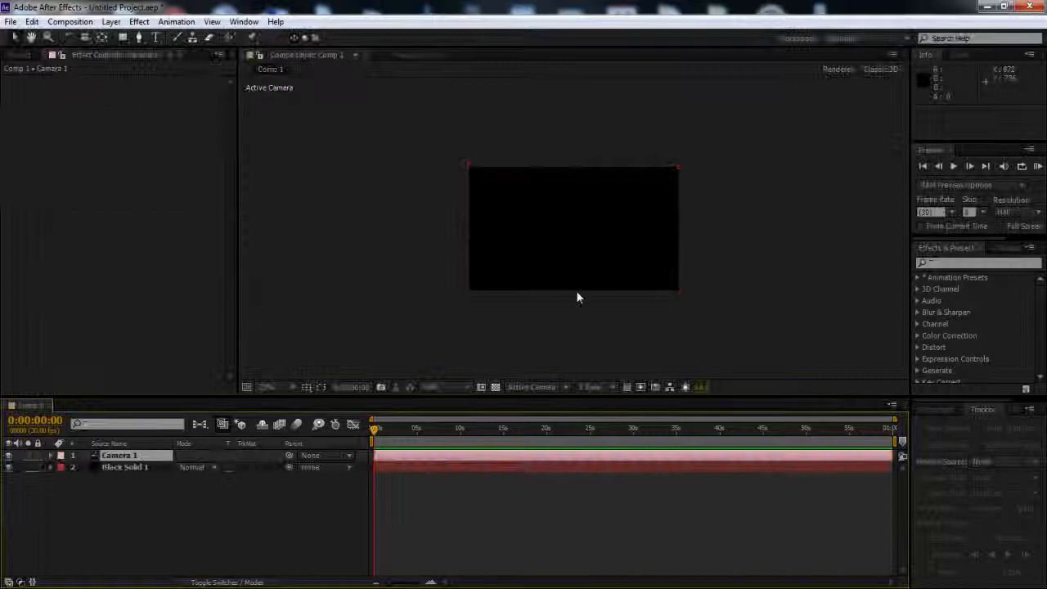
Find the Video Copilot Element effect and apply it to the Black Solid 1 layer.
left_click(145, 468)
left_click(947, 262)
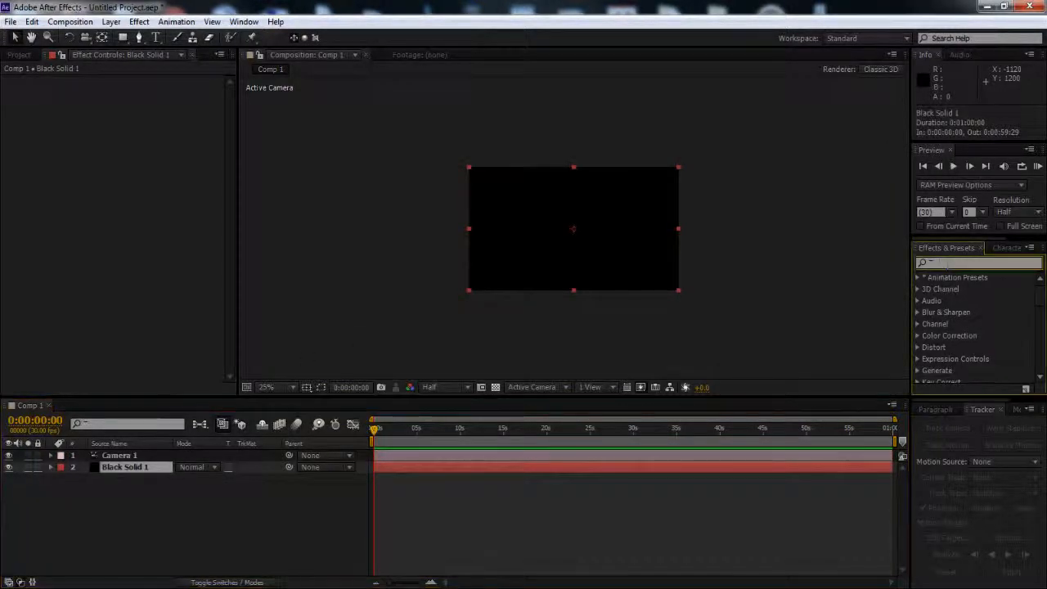
type("element")
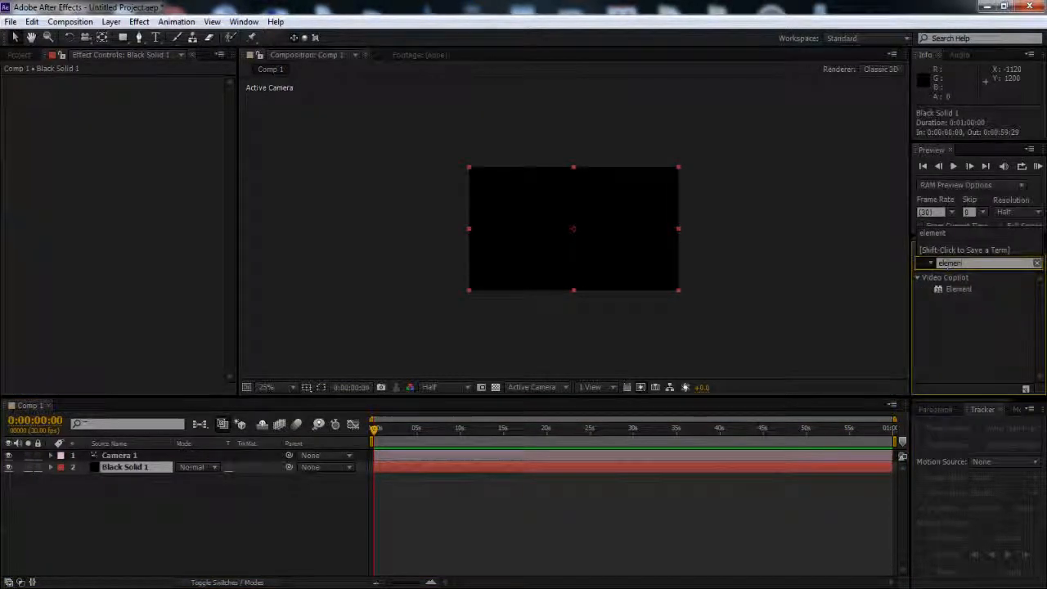
left_click_drag(967, 292, 613, 263)
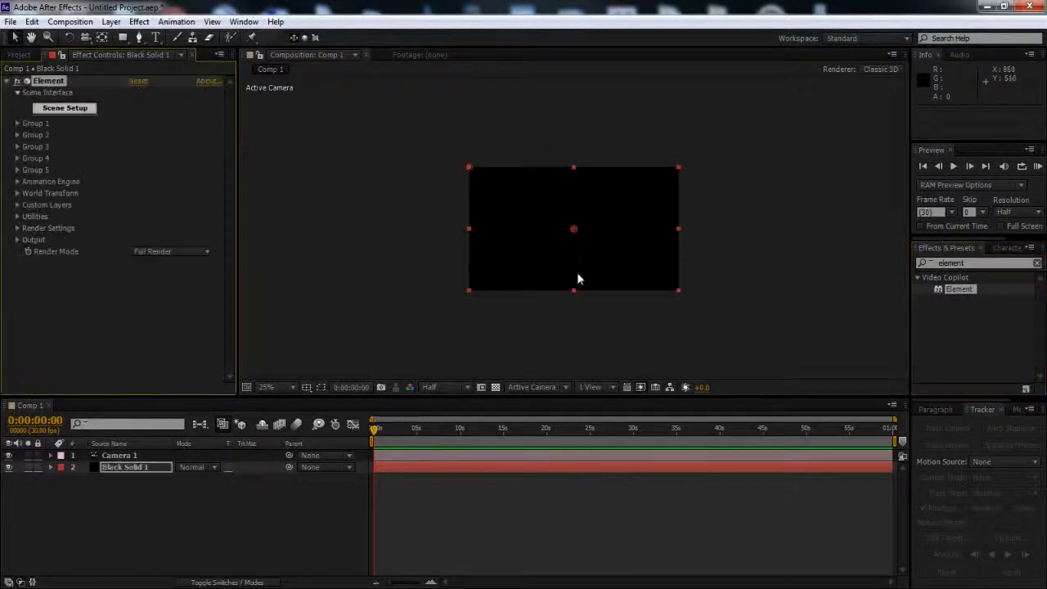
Enlarge the composition view to 50% and set its preview resolution to Third.
key("period")
key("period")
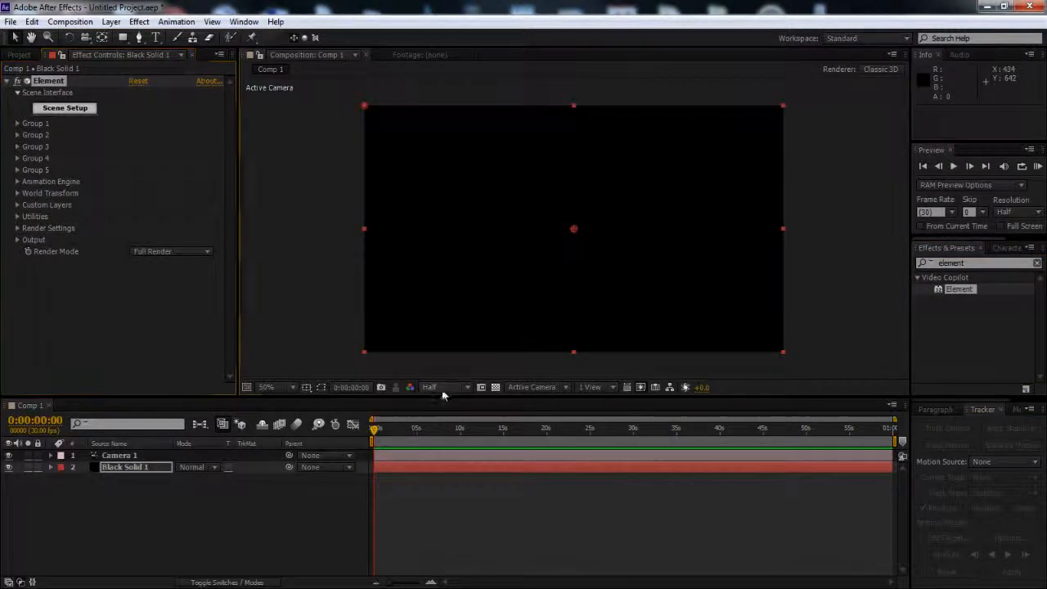
left_click(433, 387)
left_click(451, 456)
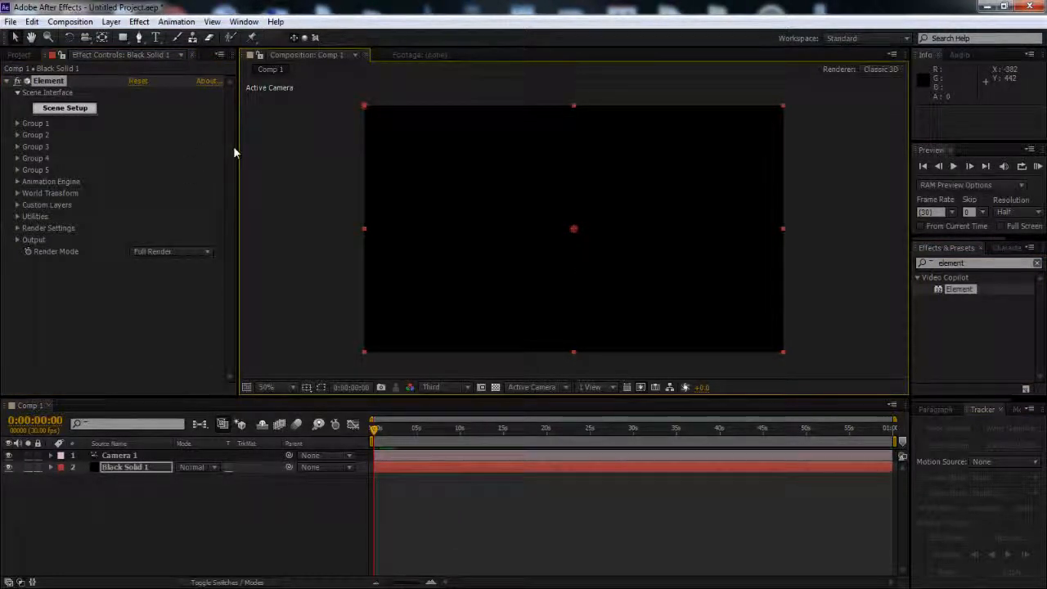
Open Element's Scene Setup and import TARDIS.obj from D:\Tutorials\Tardis 2\Tardis TUT\Blender_TUT.
left_click(64, 108)
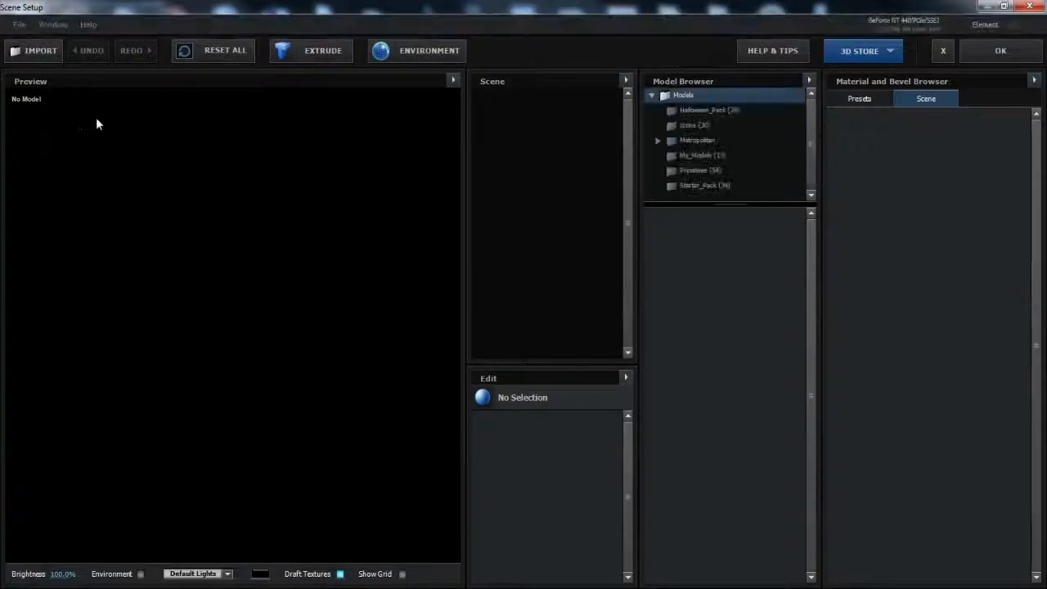
left_click(33, 51)
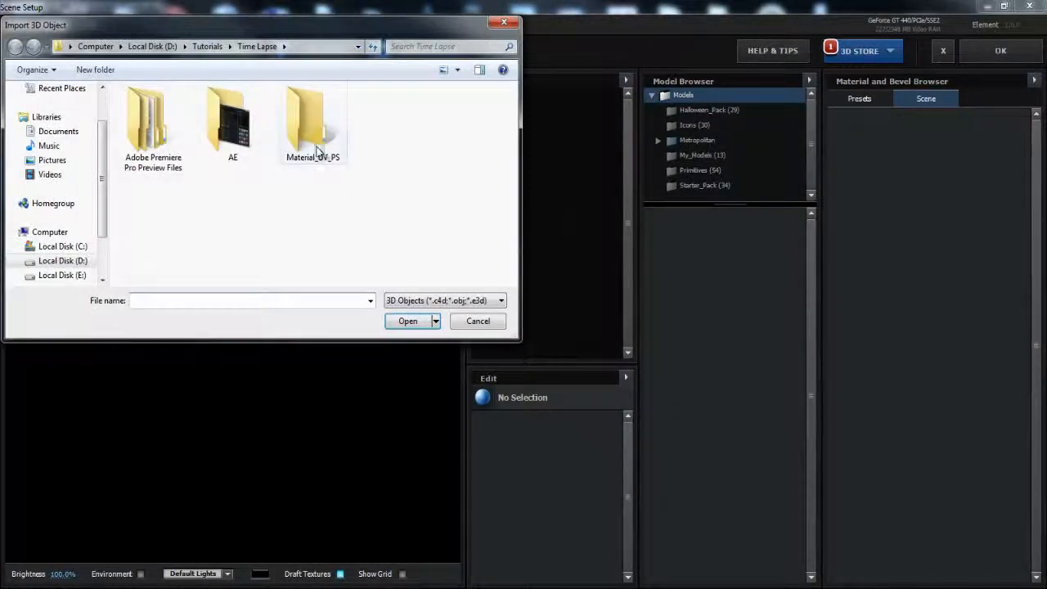
left_click(63, 260)
double_click(150, 210)
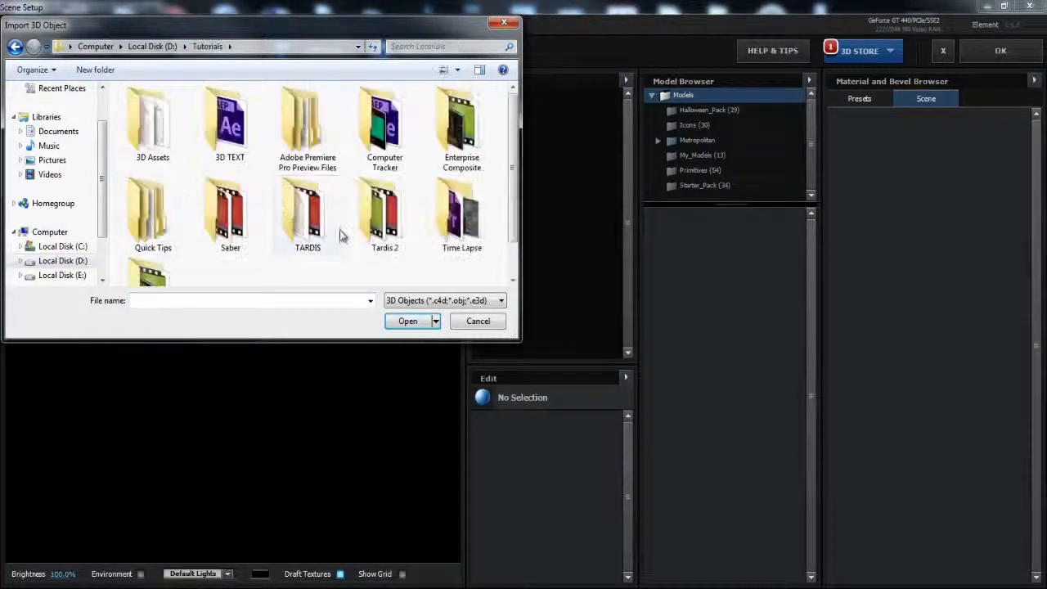
double_click(385, 168)
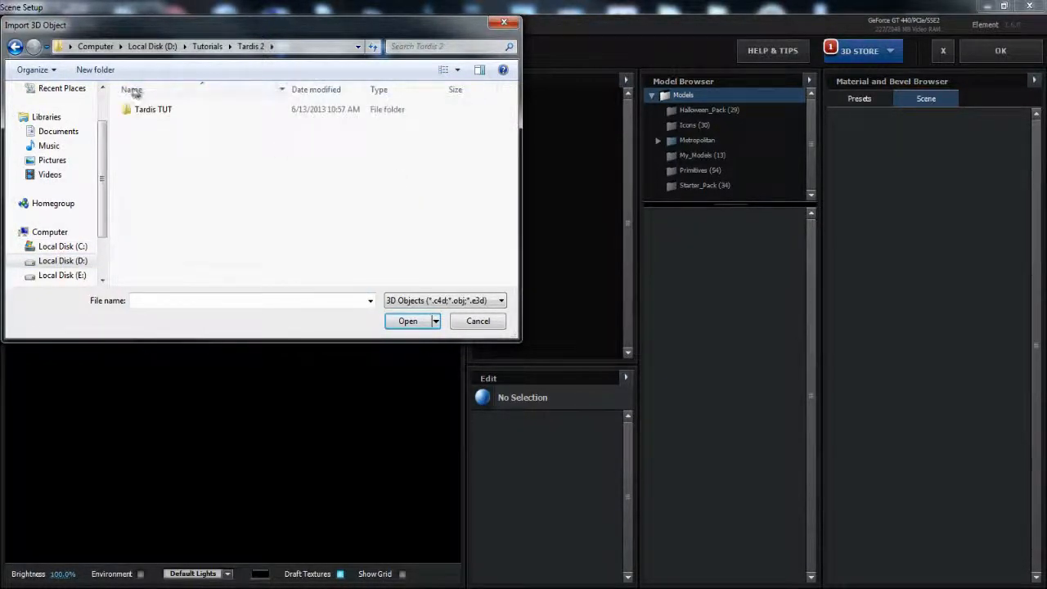
double_click(150, 110)
double_click(161, 112)
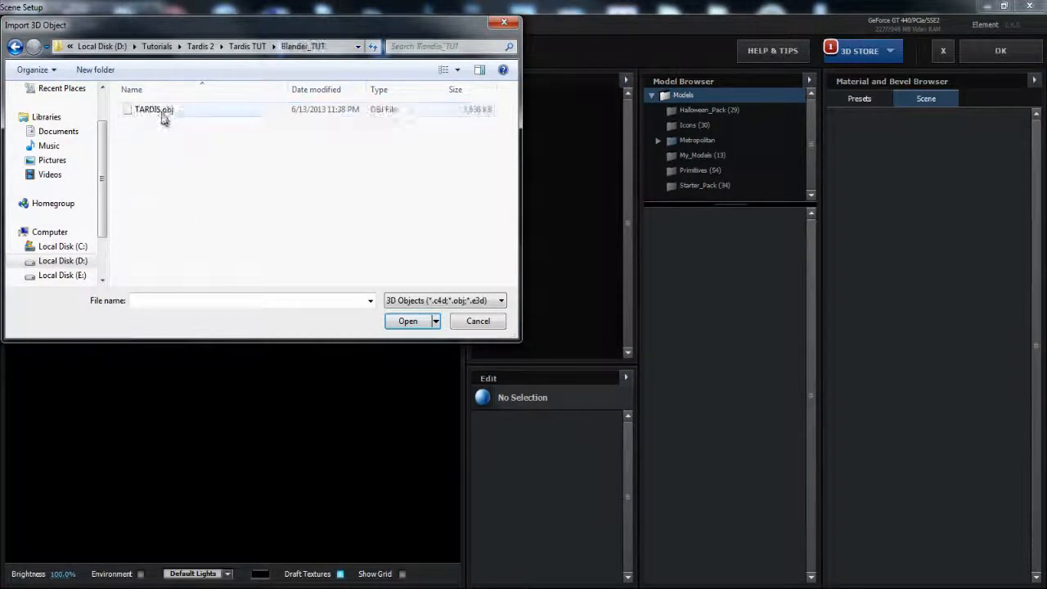
left_click(160, 112)
left_click(406, 321)
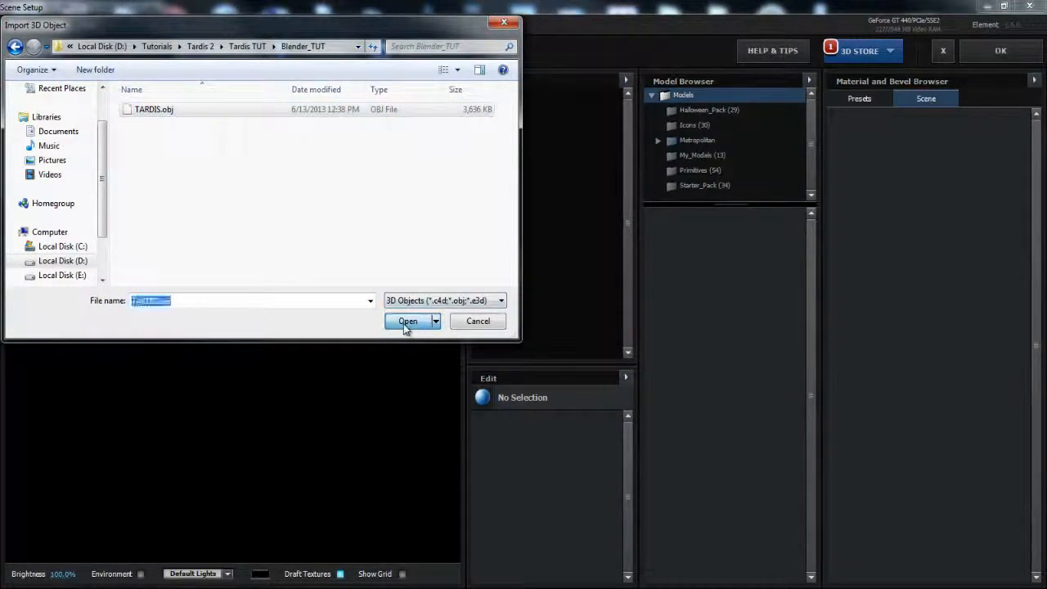
Examine the imported TARDIS model, its surface and mapping settings and its list of materials.
scroll(316, 305, "up", 5)
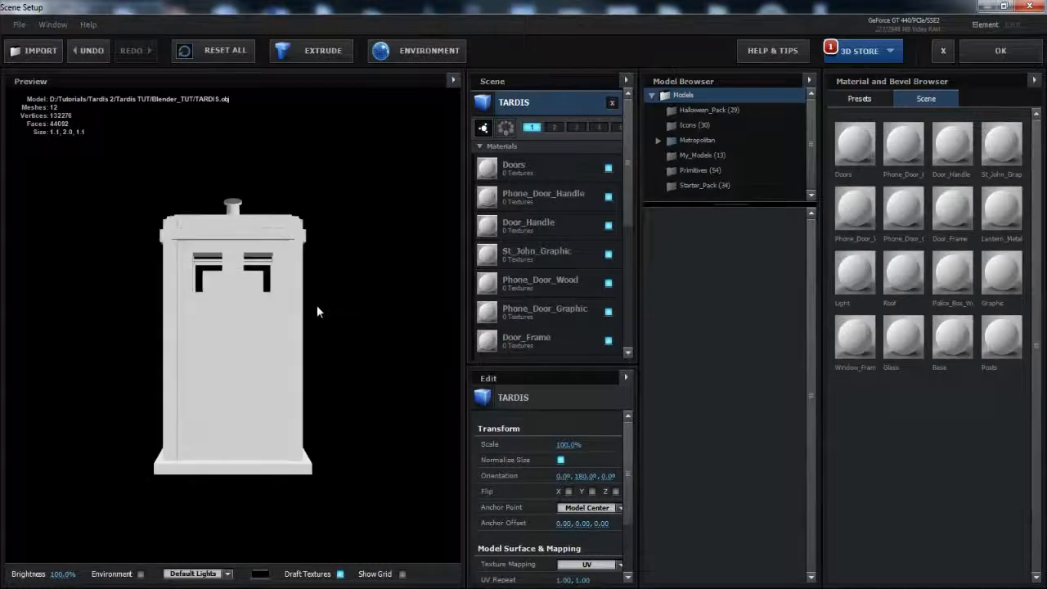
left_click_drag(321, 296, 302, 321)
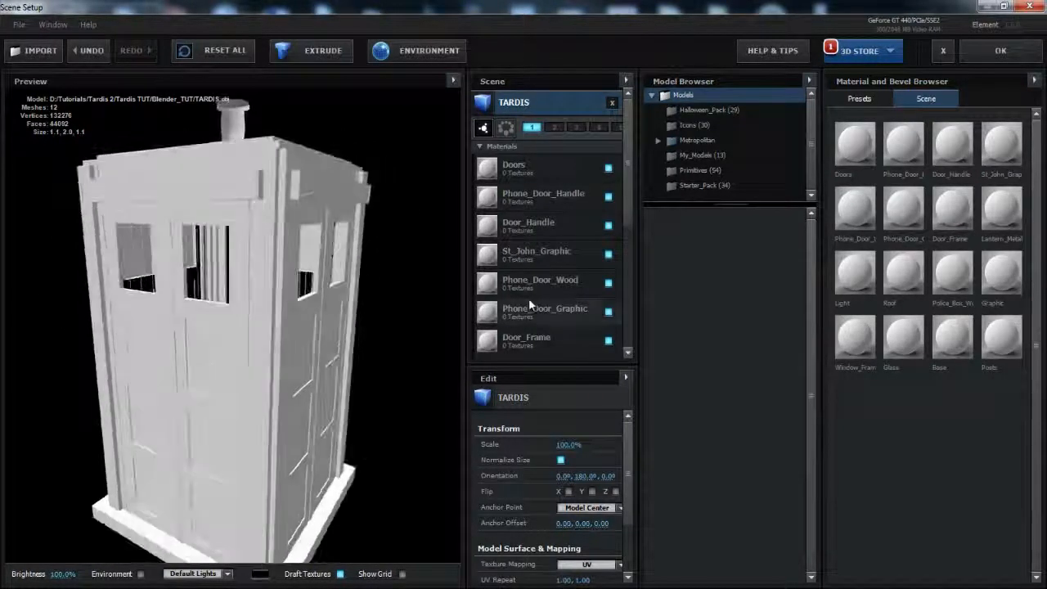
scroll(559, 418, "down", 3)
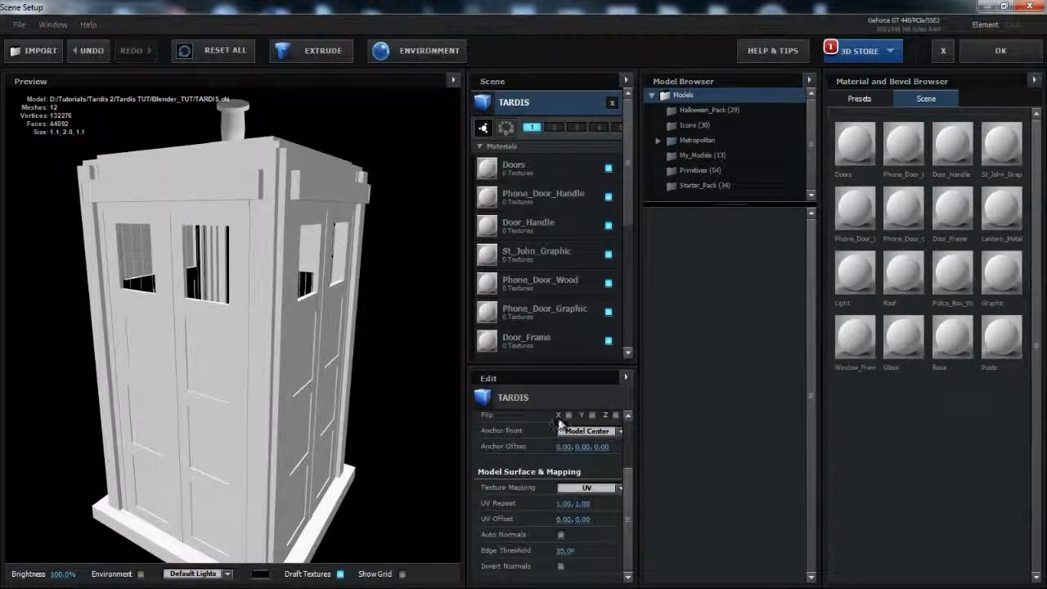
scroll(553, 270, "down", 5)
scroll(553, 287, "down", 2)
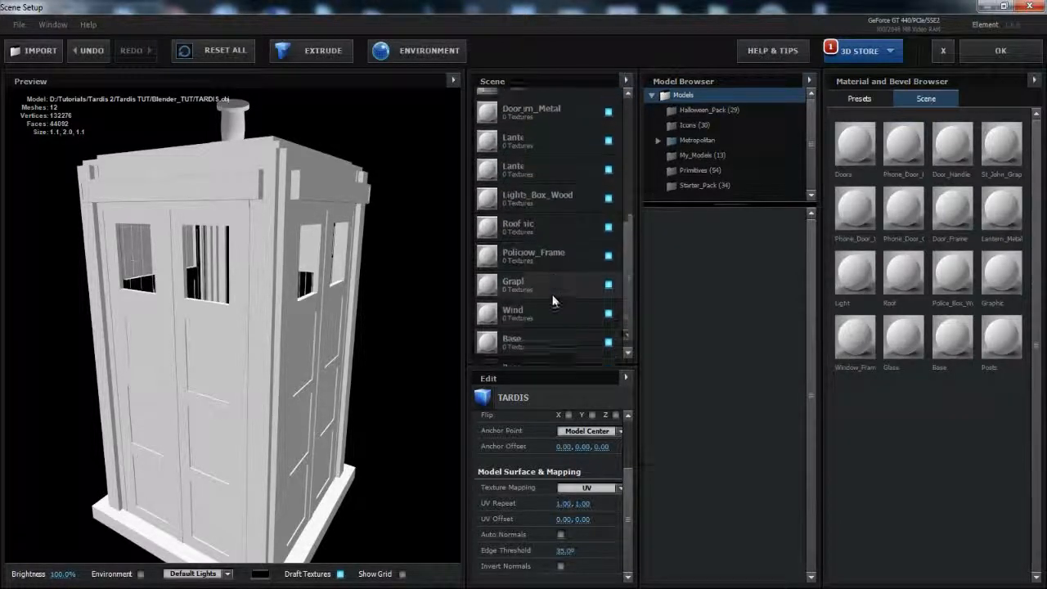
scroll(549, 301, "up", 10)
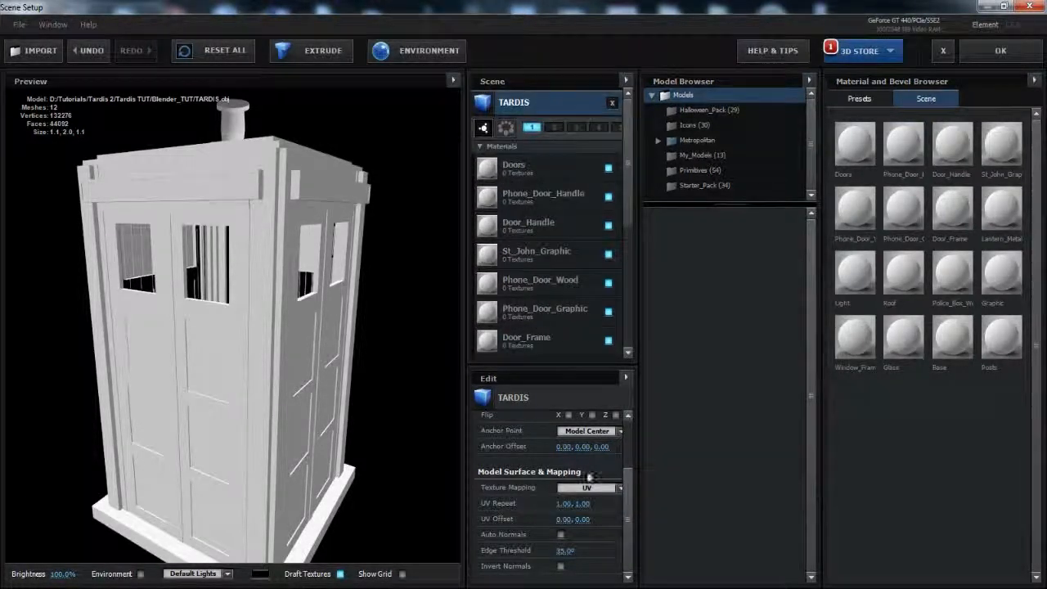
left_click(560, 534)
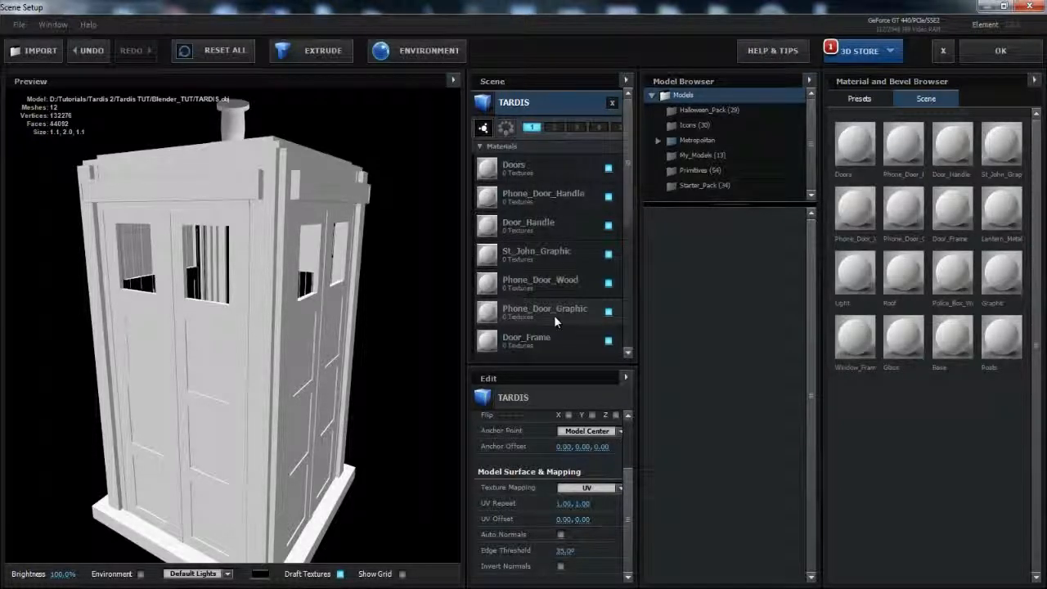
Enable Draw Backfaces for the Window_Frame material.
scroll(553, 319, "down", 2)
scroll(553, 315, "down", 5)
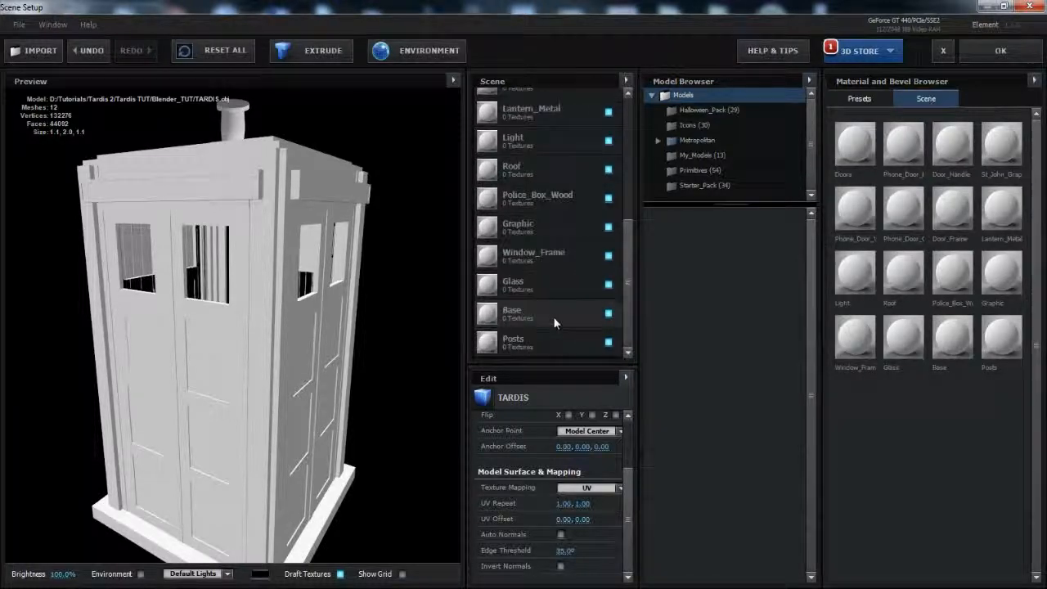
left_click(547, 251)
scroll(565, 533, "down", 6)
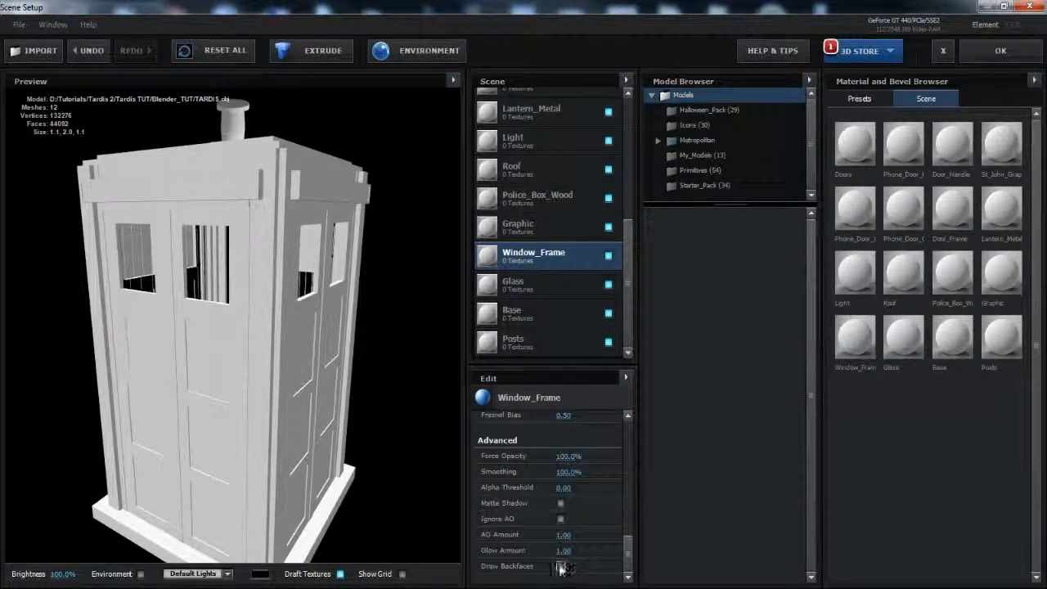
left_click(560, 566)
scroll(570, 401, "up", 1)
scroll(566, 398, "up", 3)
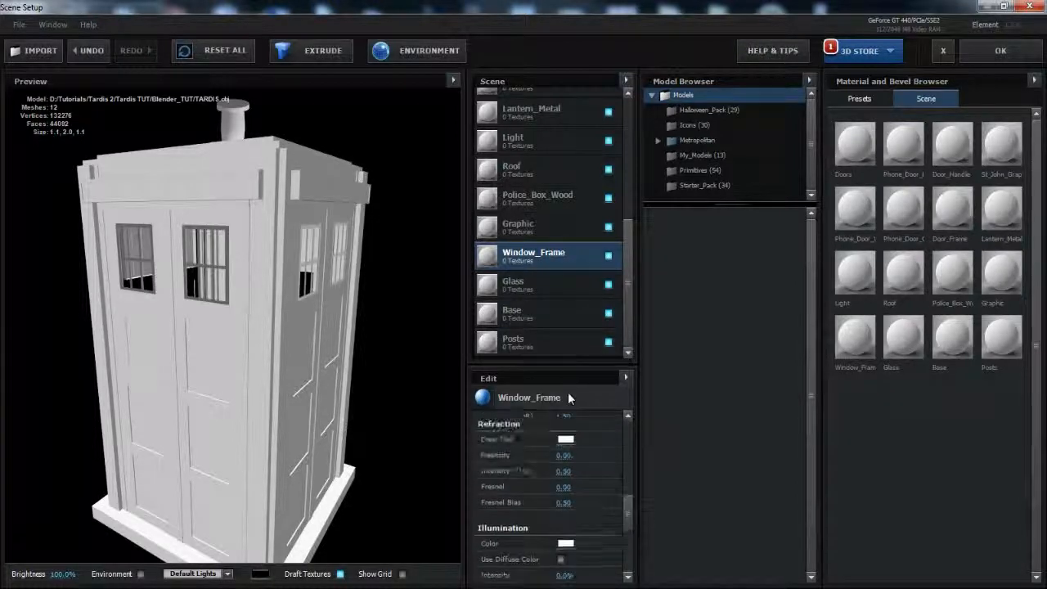
Enable Draw Backfaces for the Glass material and check the windows in the preview.
left_click(548, 282)
scroll(564, 522, "down", 2)
scroll(564, 522, "down", 2)
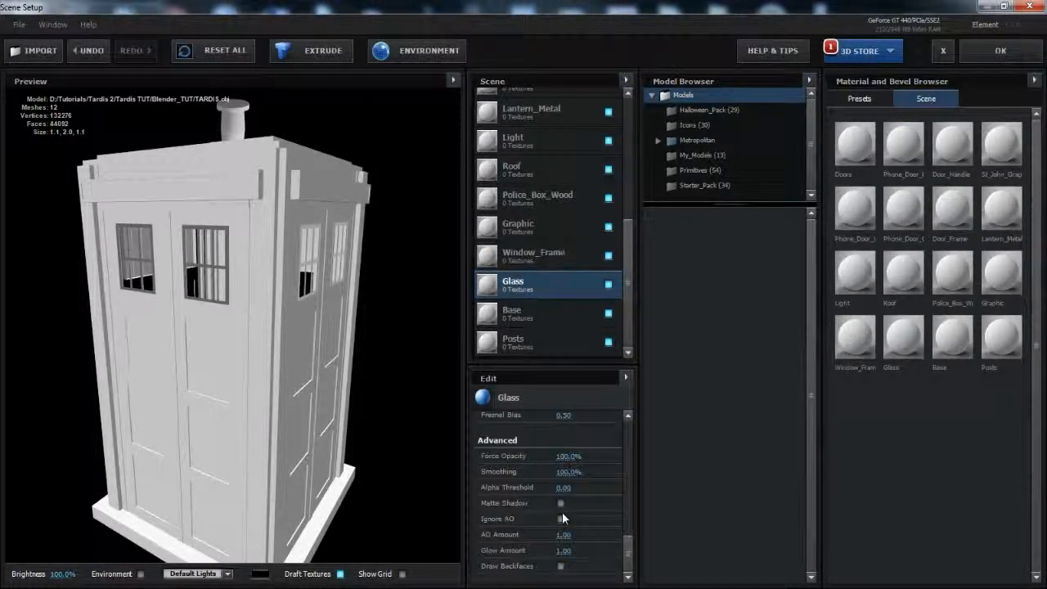
left_click(560, 566)
scroll(339, 325, "up", 3)
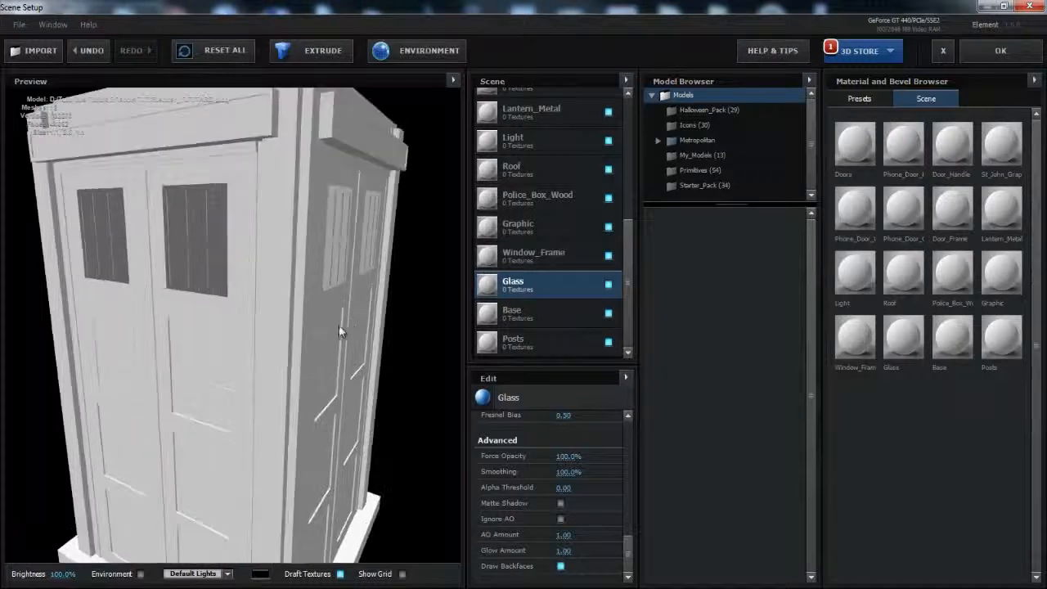
mouse_move(341, 333)
left_mouse_down()
mouse_move(292, 343)
mouse_move(264, 327)
mouse_move(252, 283)
mouse_move(263, 254)
mouse_move(297, 246)
mouse_move(329, 286)
mouse_move(339, 309)
mouse_move(317, 382)
mouse_move(417, 318)
mouse_move(334, 318)
left_mouse_up()
scroll(528, 226, "up", 1)
scroll(549, 305, "down", 1)
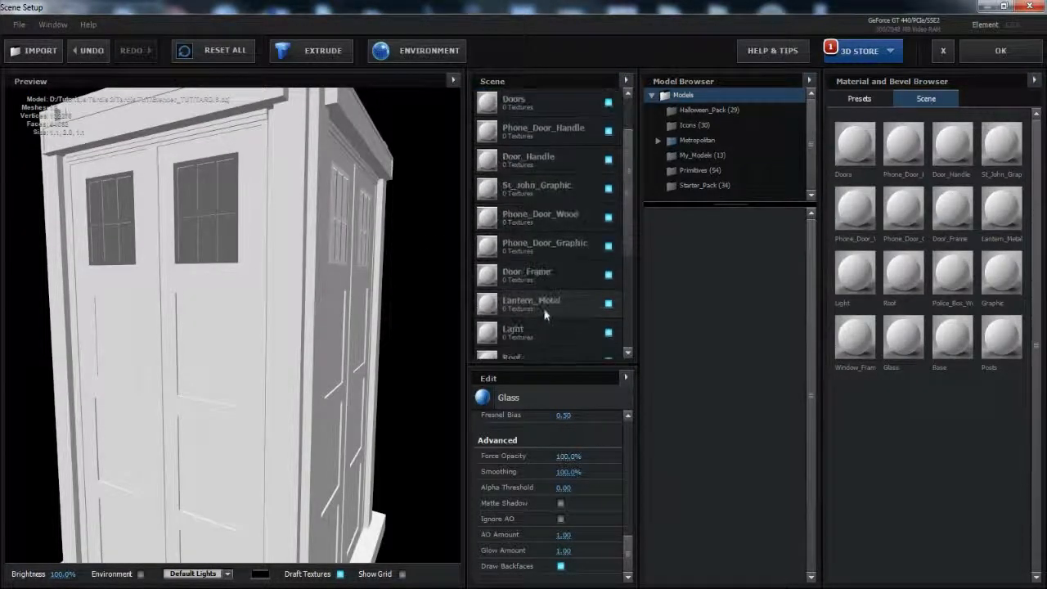
Enable Draw Backfaces for the Lantern_Metal and Light materials and check the lantern in the preview.
left_click(544, 302)
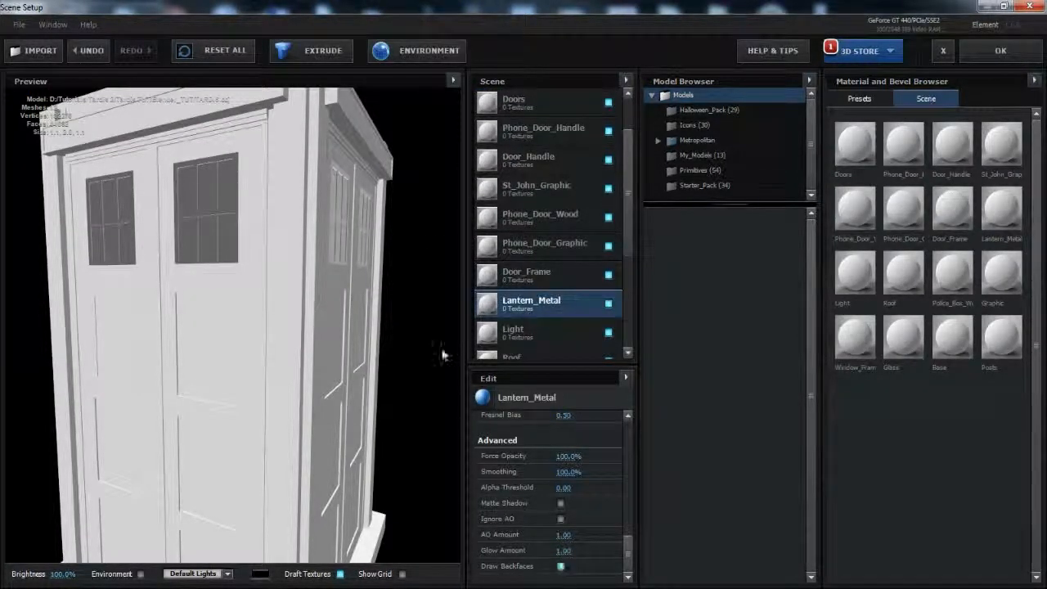
left_click_drag(350, 214, 352, 302)
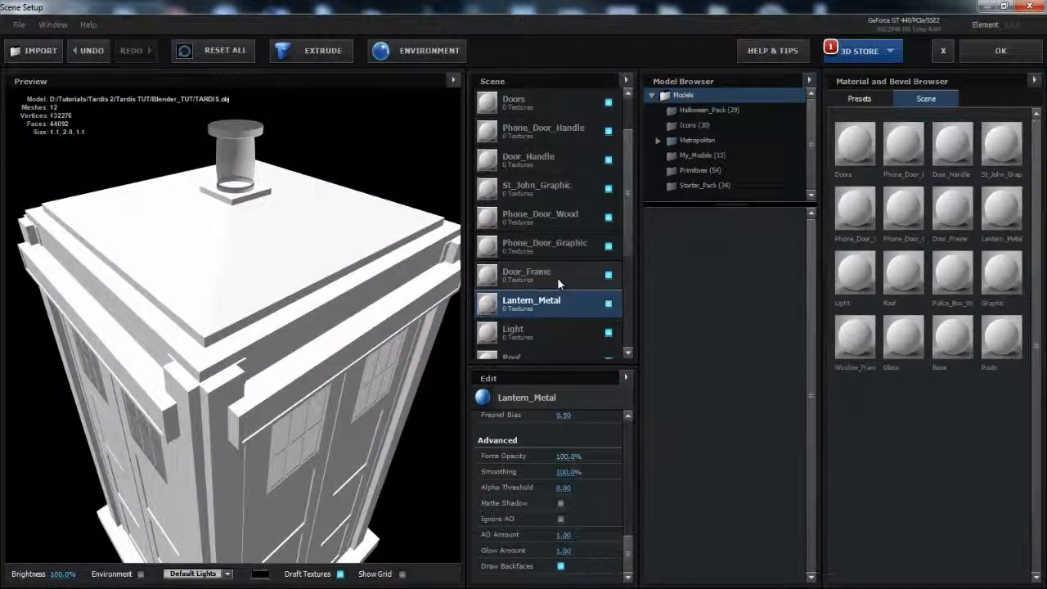
left_click(550, 329)
left_click(561, 566)
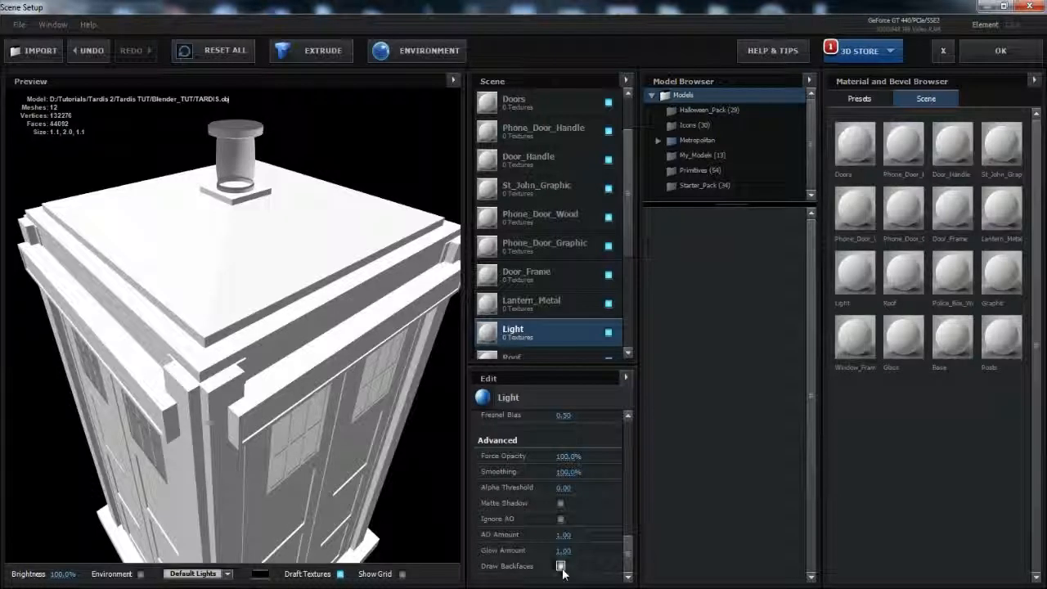
scroll(331, 283, "up", 5)
mouse_move(331, 284)
left_mouse_down()
mouse_move(368, 275)
mouse_move(381, 234)
mouse_move(264, 369)
mouse_move(318, 323)
mouse_move(374, 346)
mouse_move(318, 383)
mouse_move(152, 378)
mouse_move(148, 343)
mouse_move(163, 341)
mouse_move(174, 367)
left_mouse_up()
scroll(241, 391, "down", 5)
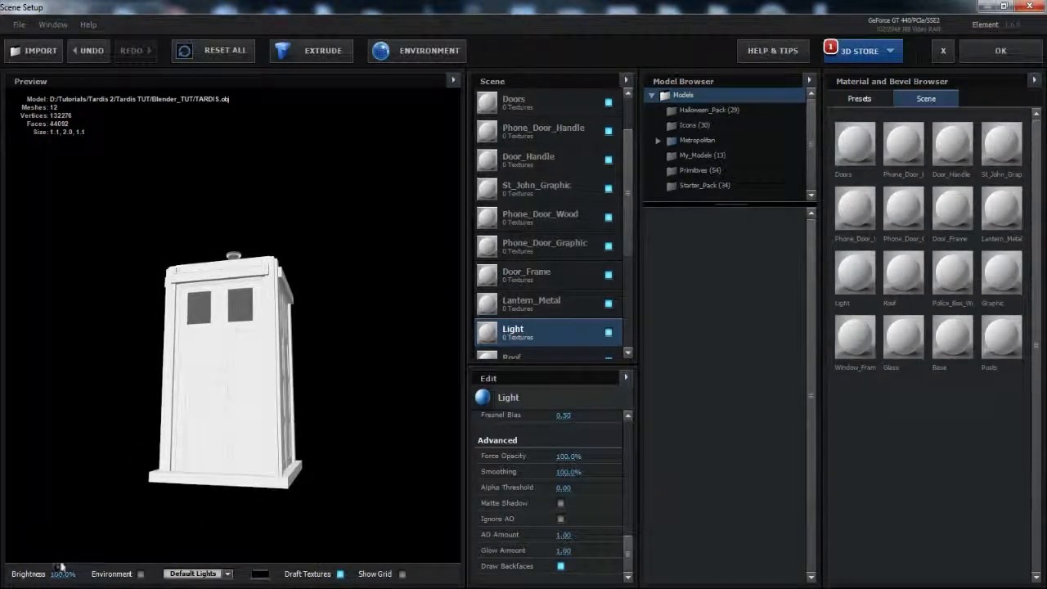
In Windows Explorer, view the texture maps in D:\Tutorials\Tardis 2\Tardis TUT\Maps_tut, and minimize the window.
key("super")
left_click(215, 372)
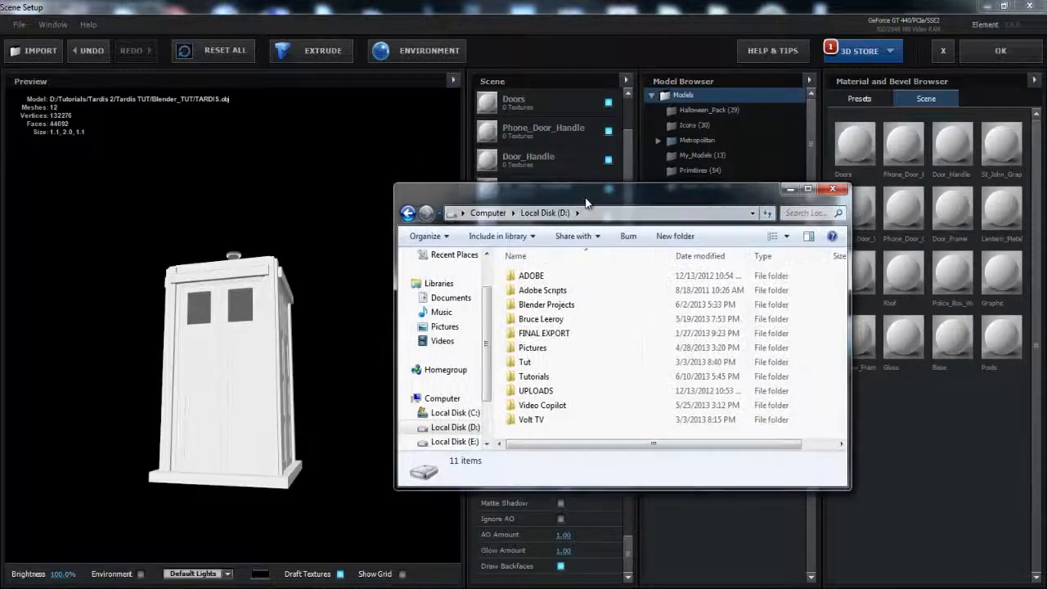
double_click(533, 376)
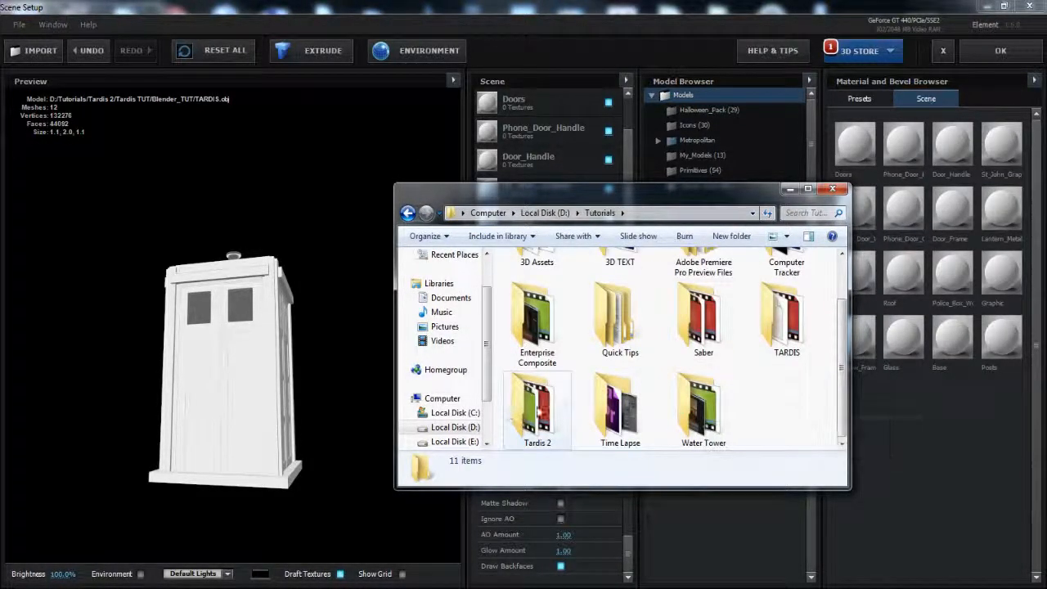
double_click(532, 409)
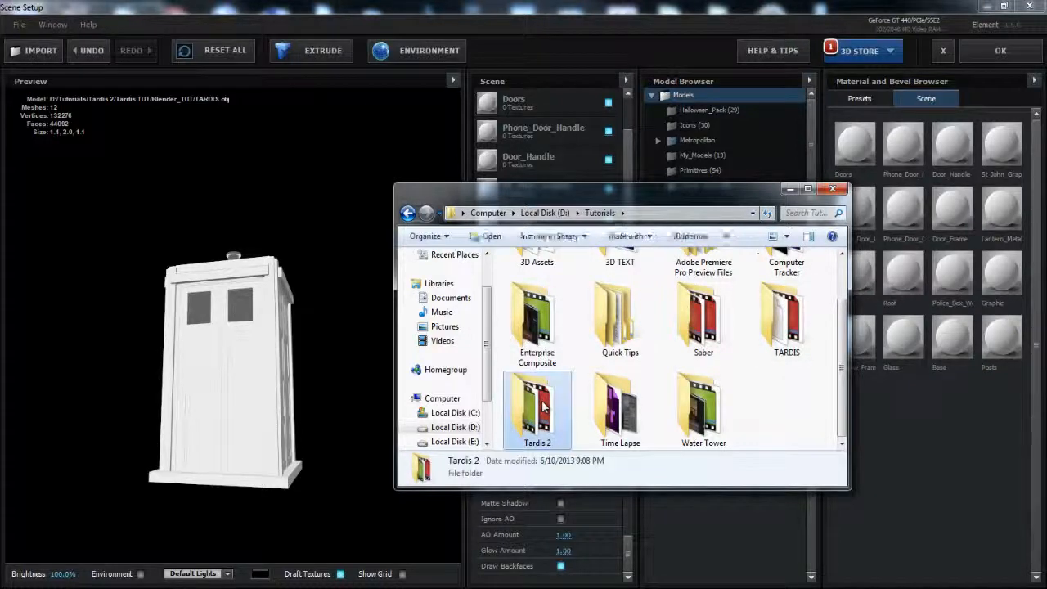
left_click(562, 278)
double_click(562, 278)
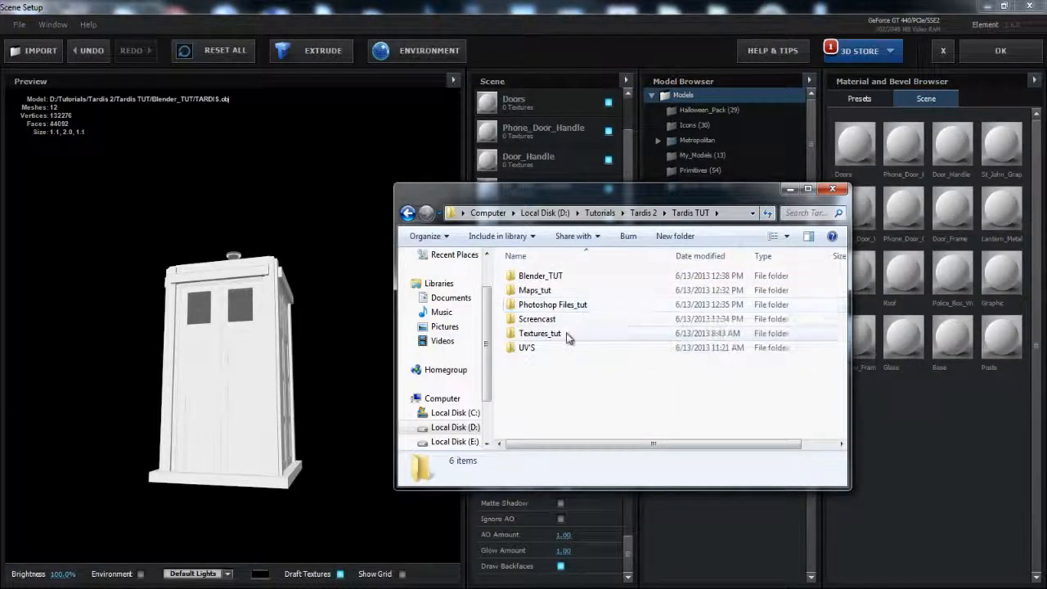
double_click(538, 293)
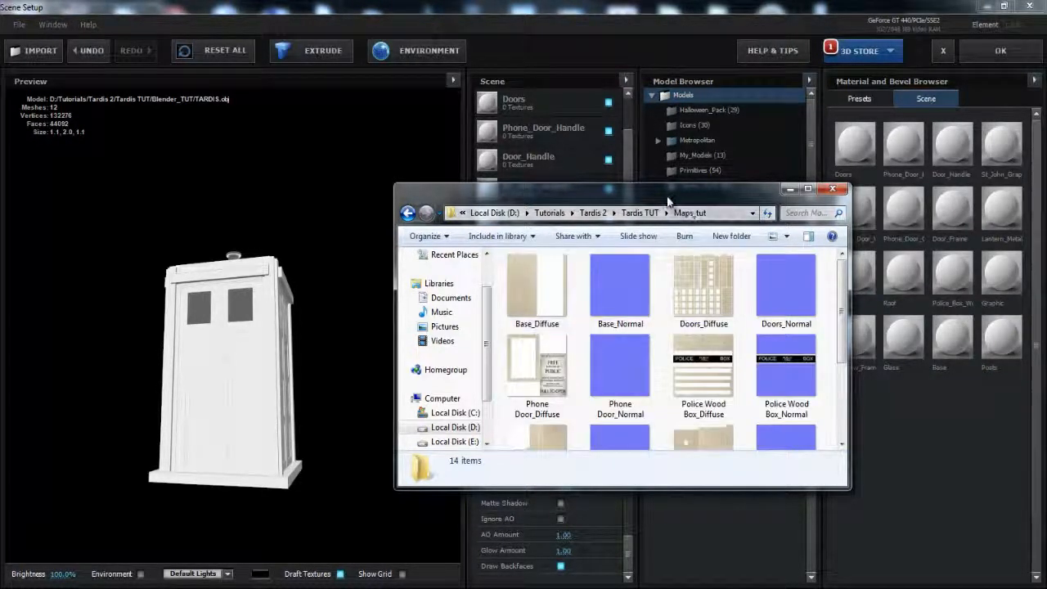
left_click_drag(669, 197, 540, 194)
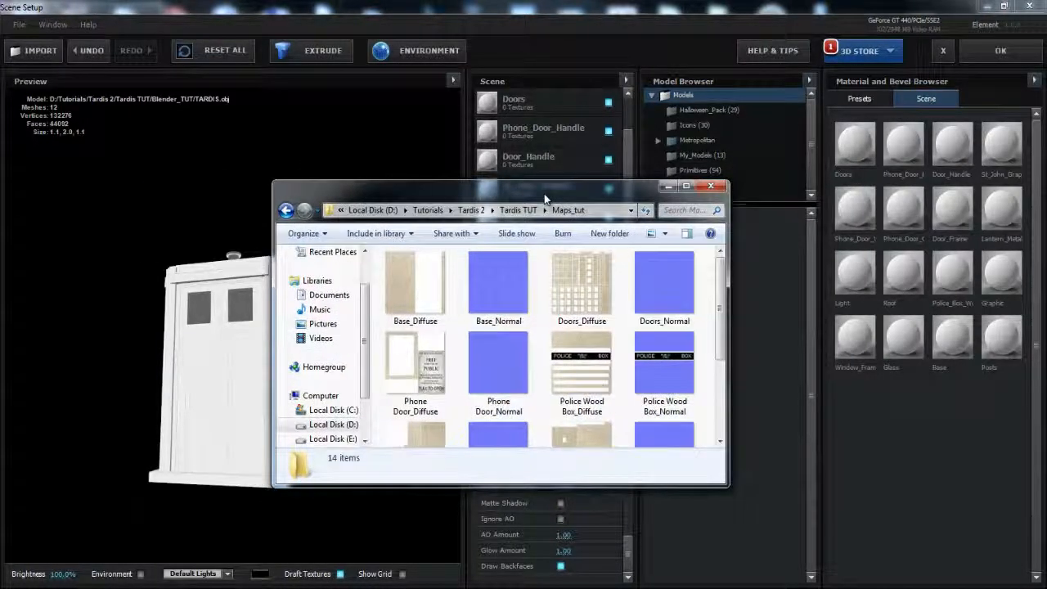
left_click(665, 188)
mouse_move(1046, 239)
left_mouse_down()
mouse_move(771, 264)
mouse_move(1045, 233)
mouse_move(773, 245)
mouse_move(781, 260)
mouse_move(1046, 242)
left_mouse_up()
left_click_drag(570, 230, 594, 259)
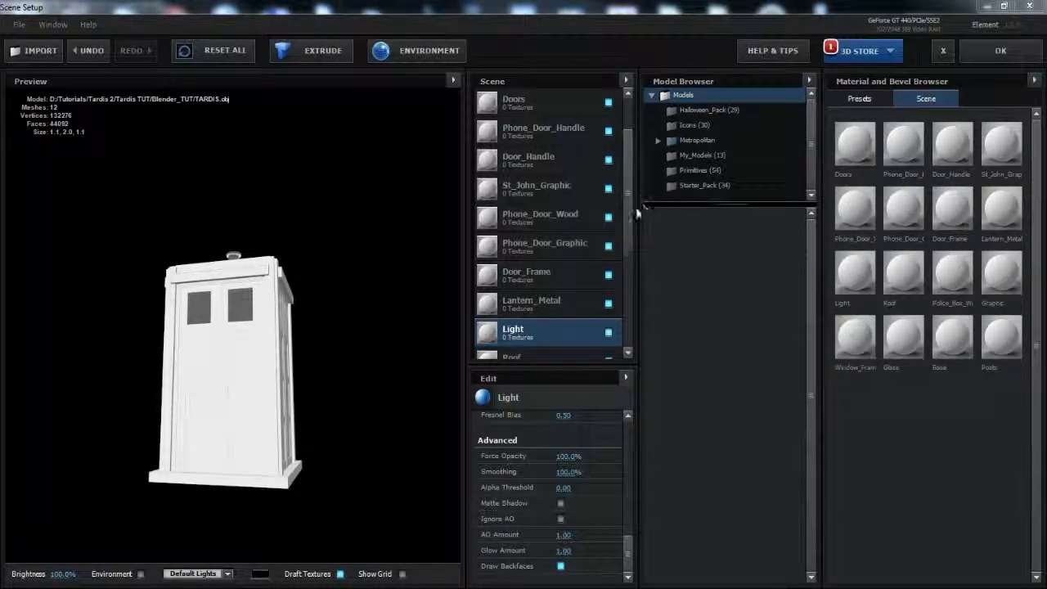
scroll(631, 228, "down", 5)
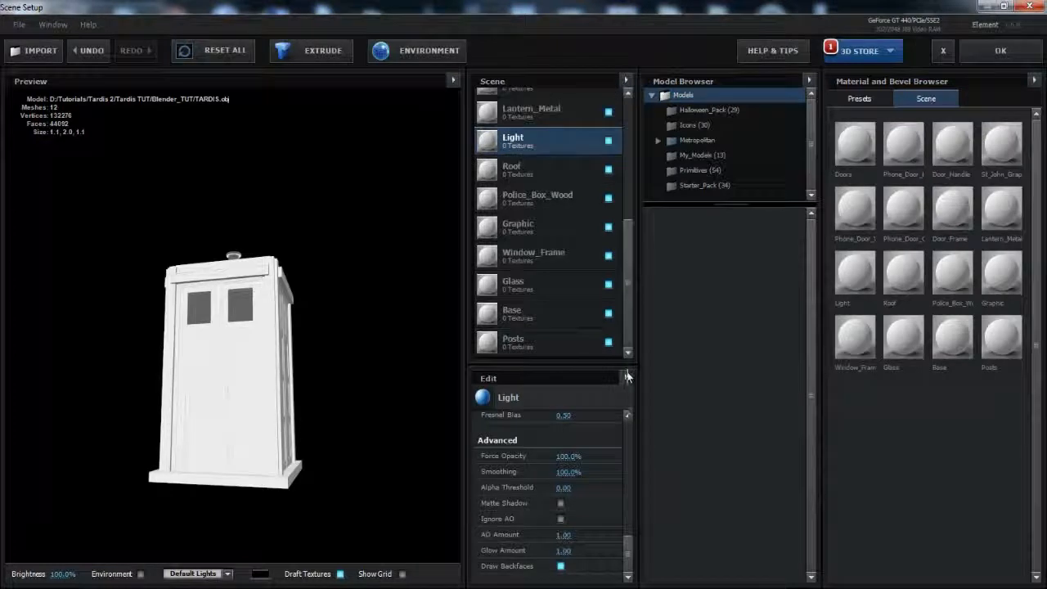
Assign Posts_Diffuse as the Diffuse texture and Posts_Normal as the Normal Bump of the Posts material, and check the posts in the preview.
left_click(530, 346)
left_click_drag(631, 546, 639, 409)
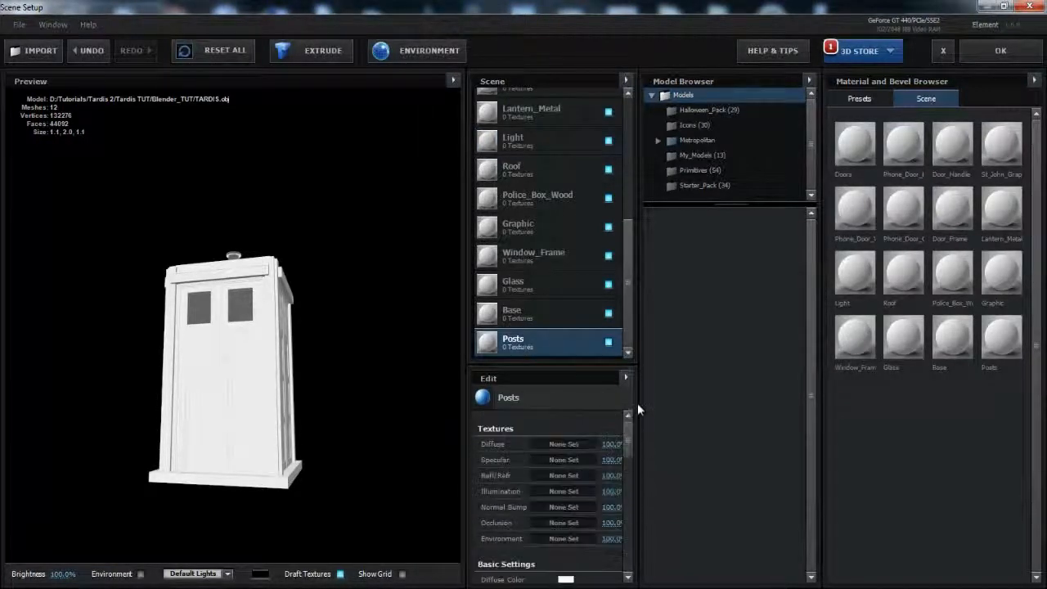
left_click_drag(467, 435, 428, 432)
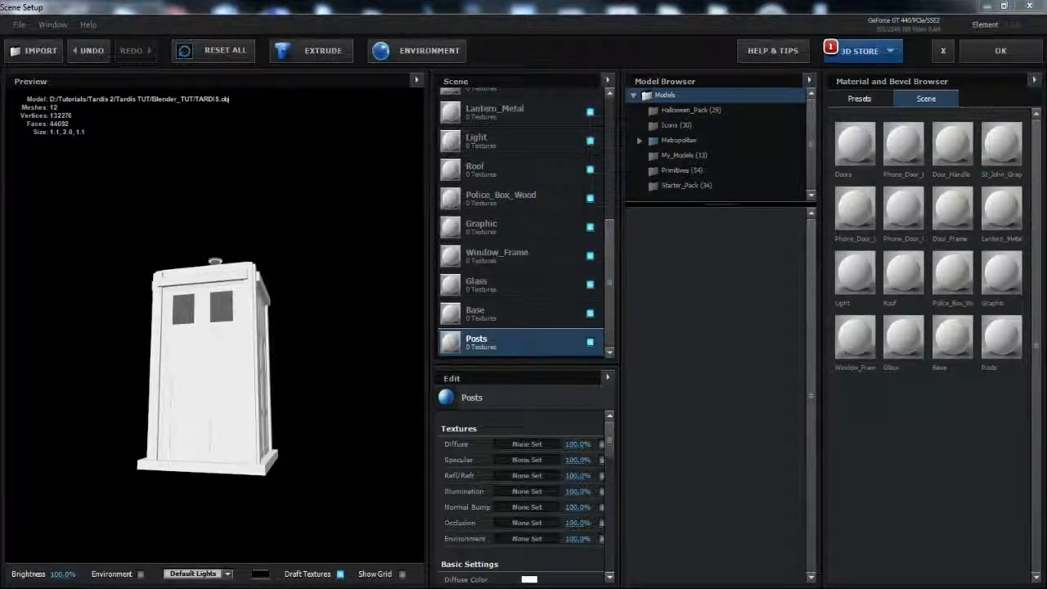
left_click_drag(531, 444, 531, 444)
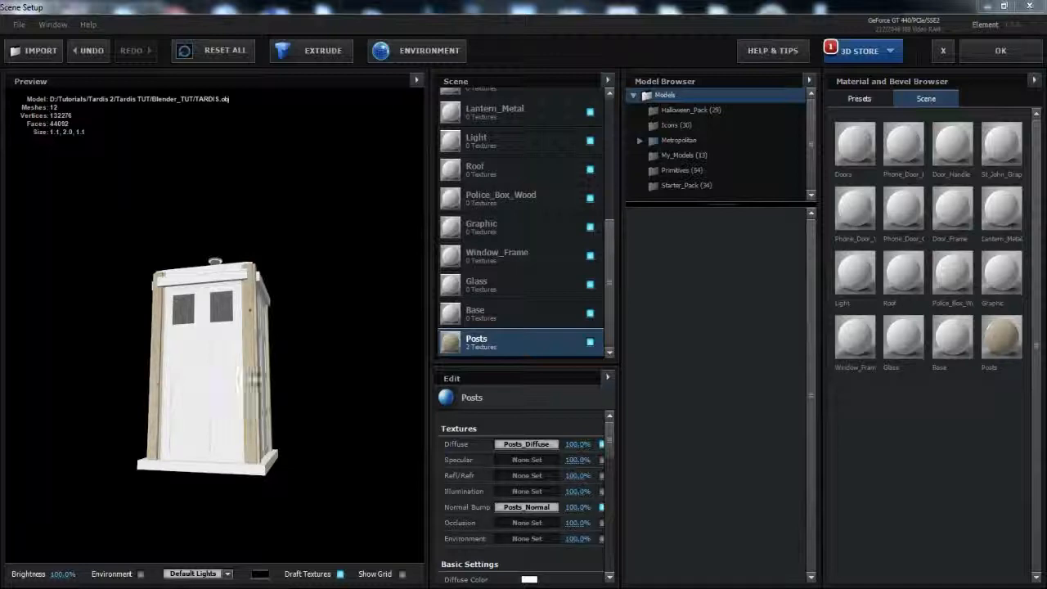
scroll(305, 395, "up", 10)
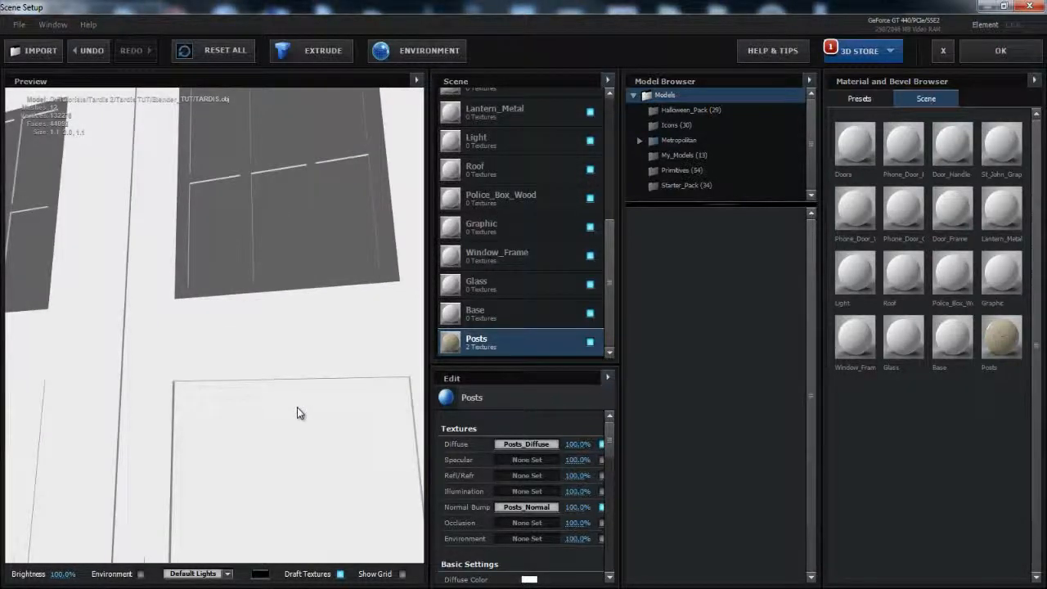
scroll(296, 408, "down", 10)
left_click_drag(259, 417, 320, 400)
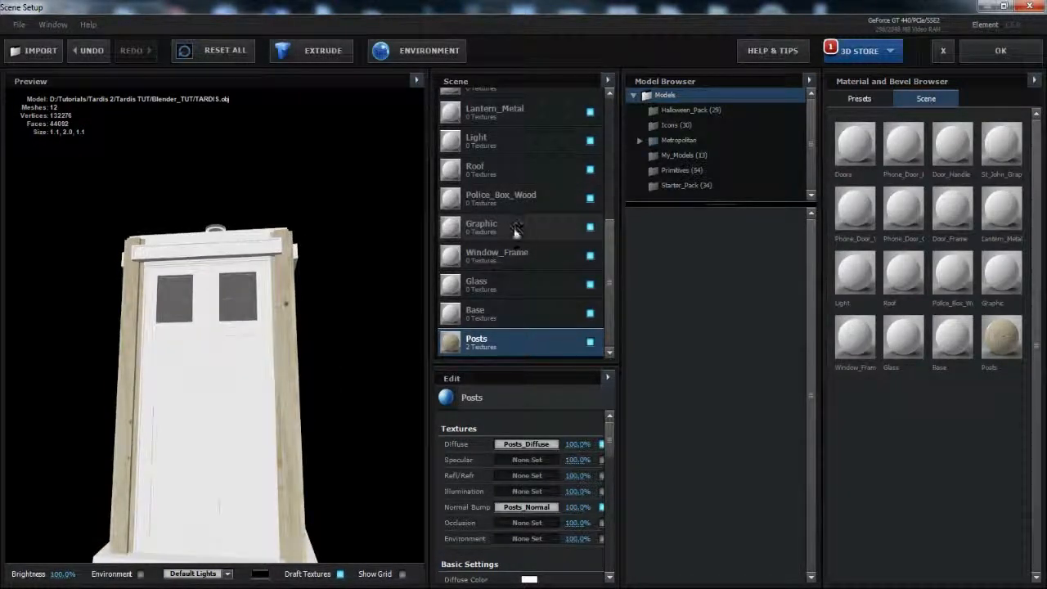
Assign the St John Diffuse map as the Diffuse texture of the St_John_Graphic material and check the door emblem in the preview.
scroll(525, 240, "up", 5)
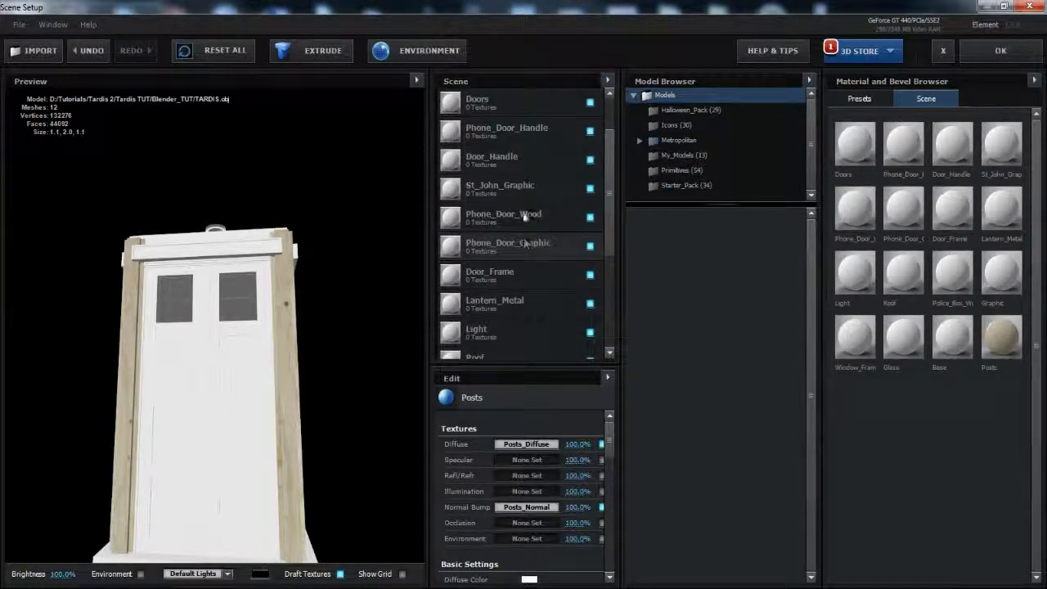
left_click(515, 184)
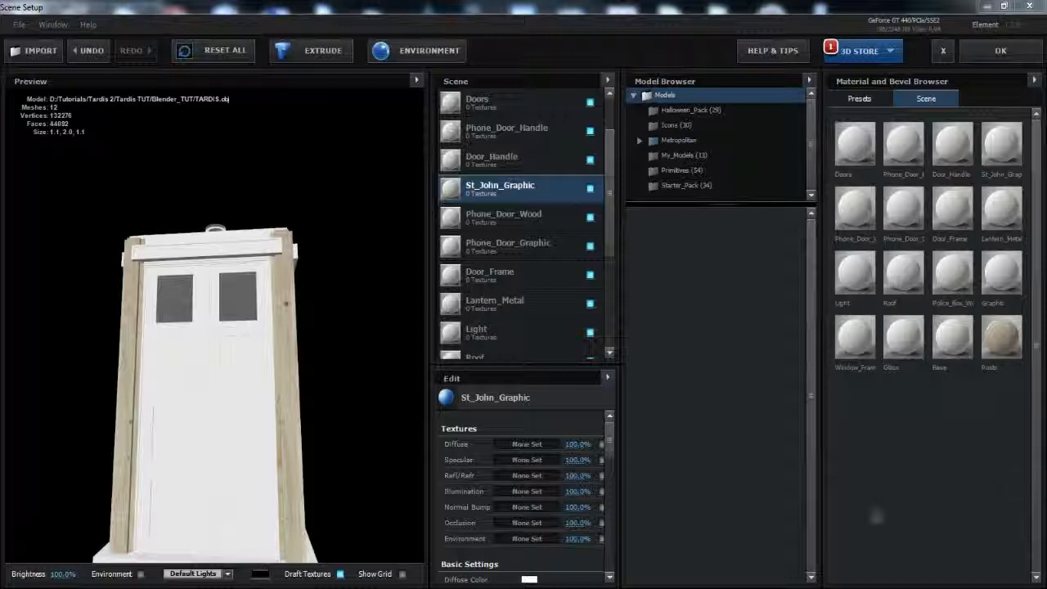
left_click_drag(877, 515, 536, 447)
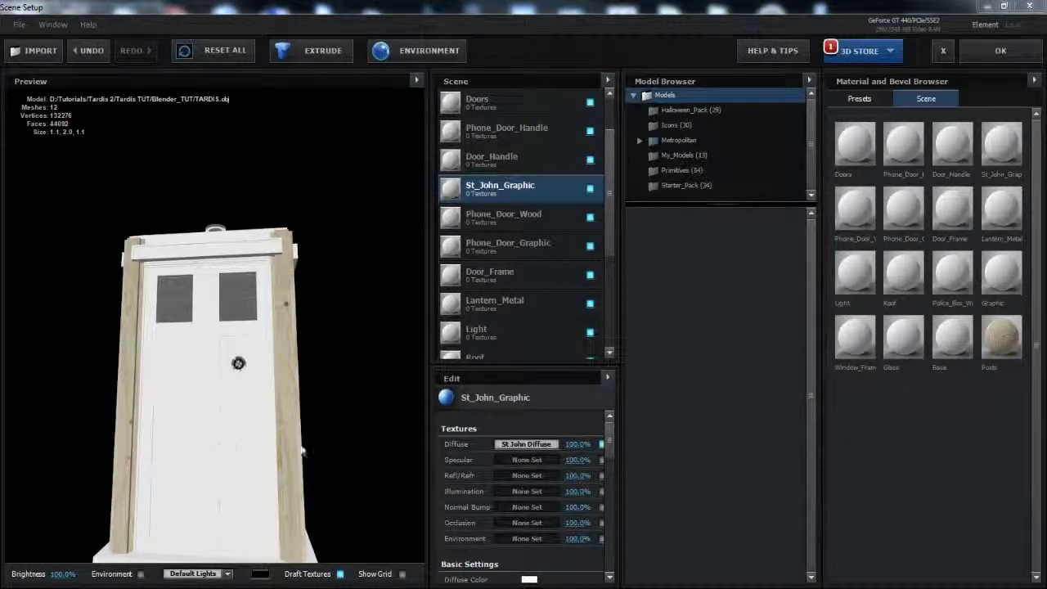
scroll(314, 421, "up", 5)
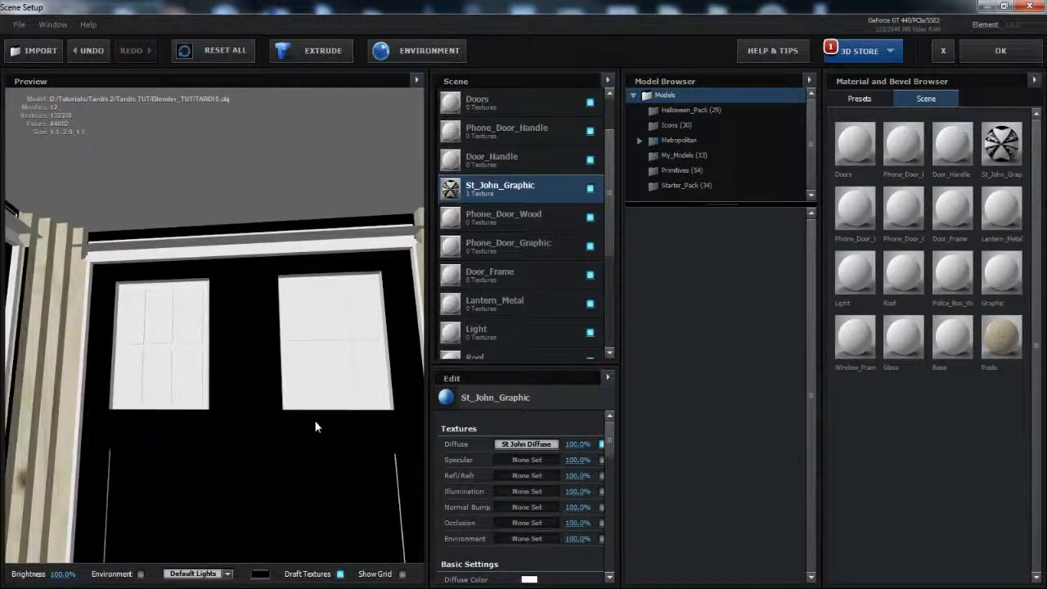
left_click_drag(315, 421, 299, 433)
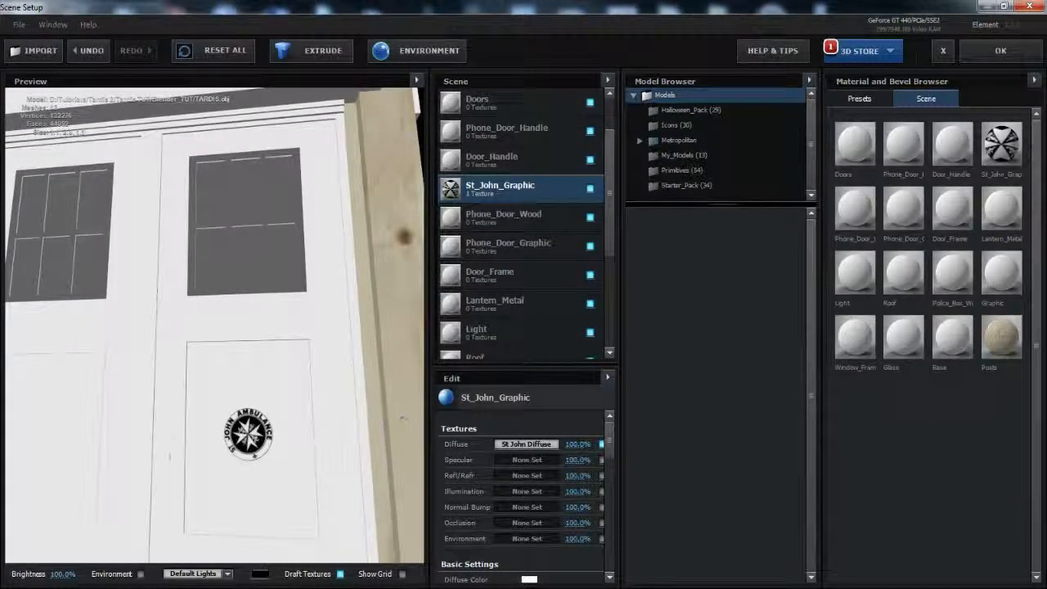
scroll(331, 437, "down", 6)
left_click_drag(290, 427, 246, 424)
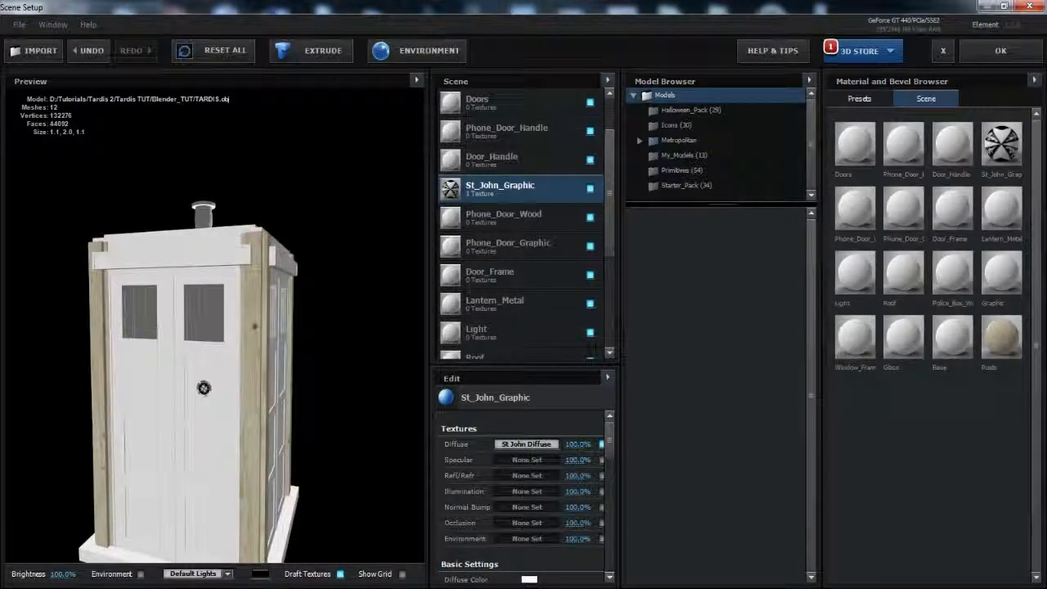
Assign Doors_Diffuse as the Diffuse texture and Doors_Normal as the Normal Bump of the Doors material, and check the doors up close.
left_click(526, 218)
left_click(525, 246)
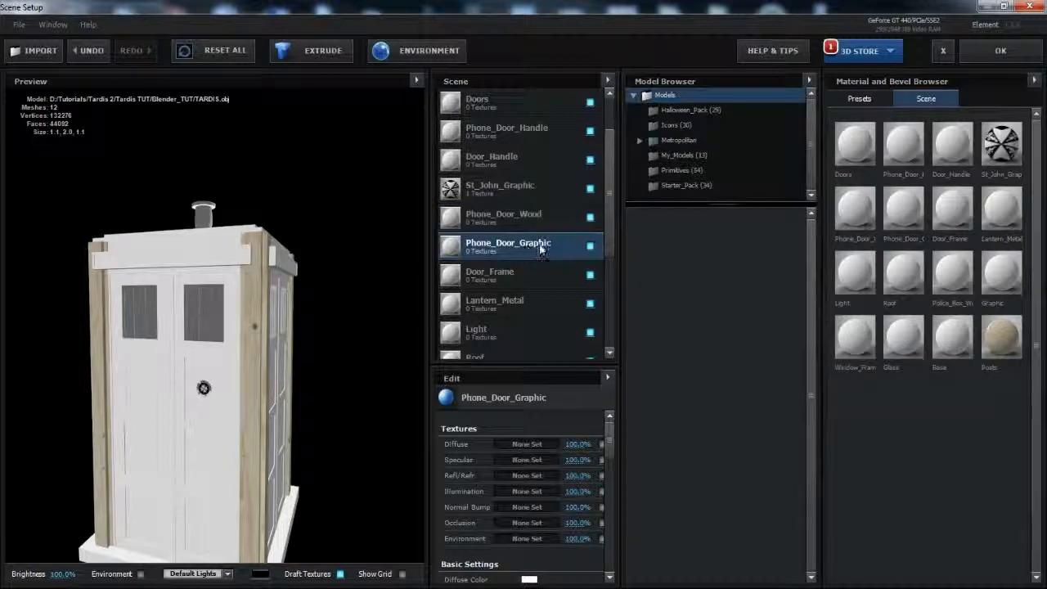
scroll(530, 237, "up", 3)
left_click(500, 169)
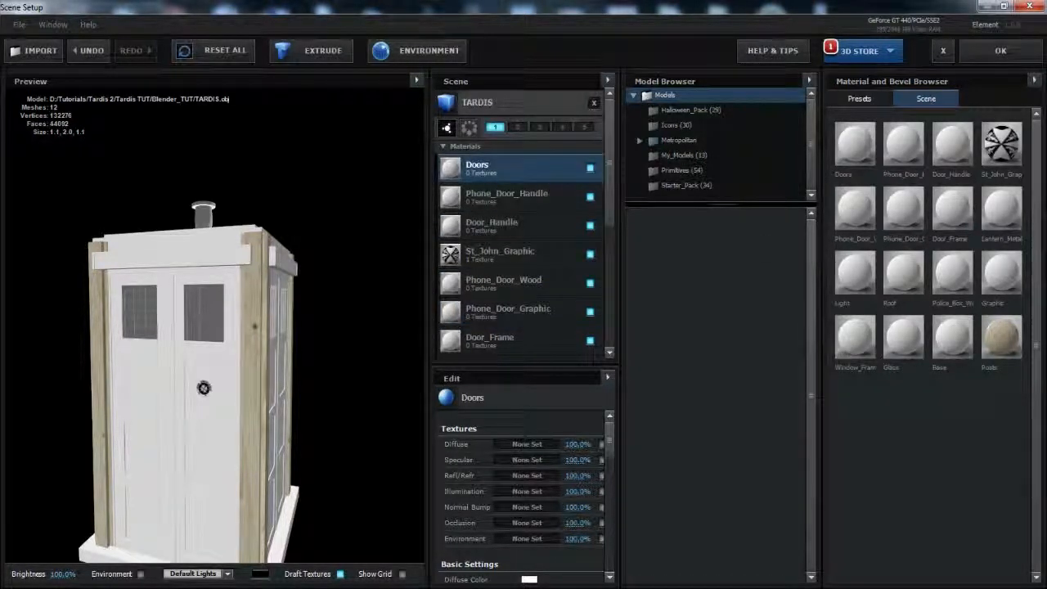
left_click(526, 444)
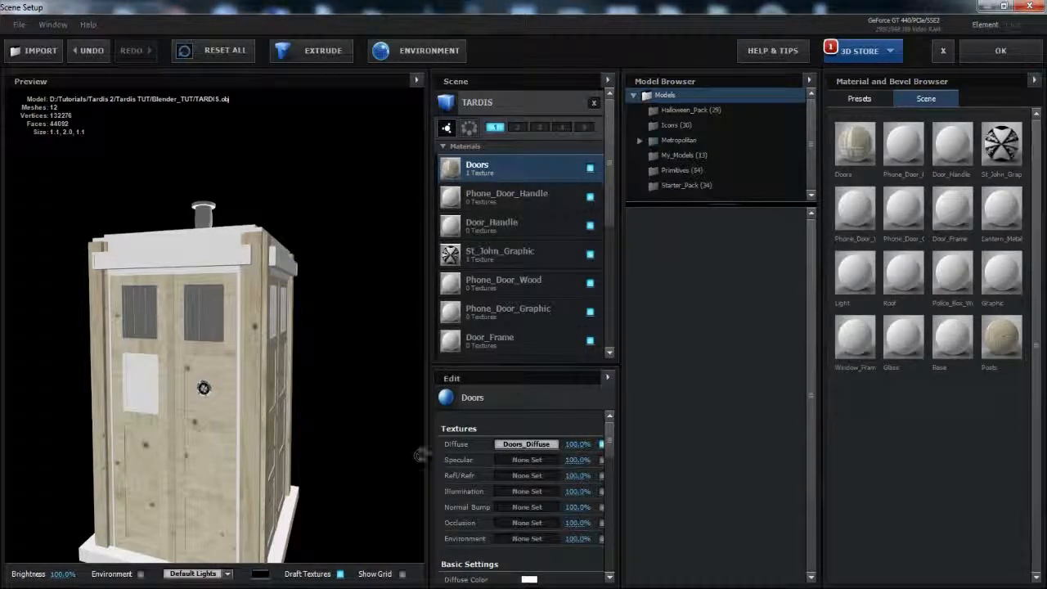
left_click_drag(524, 508, 525, 507)
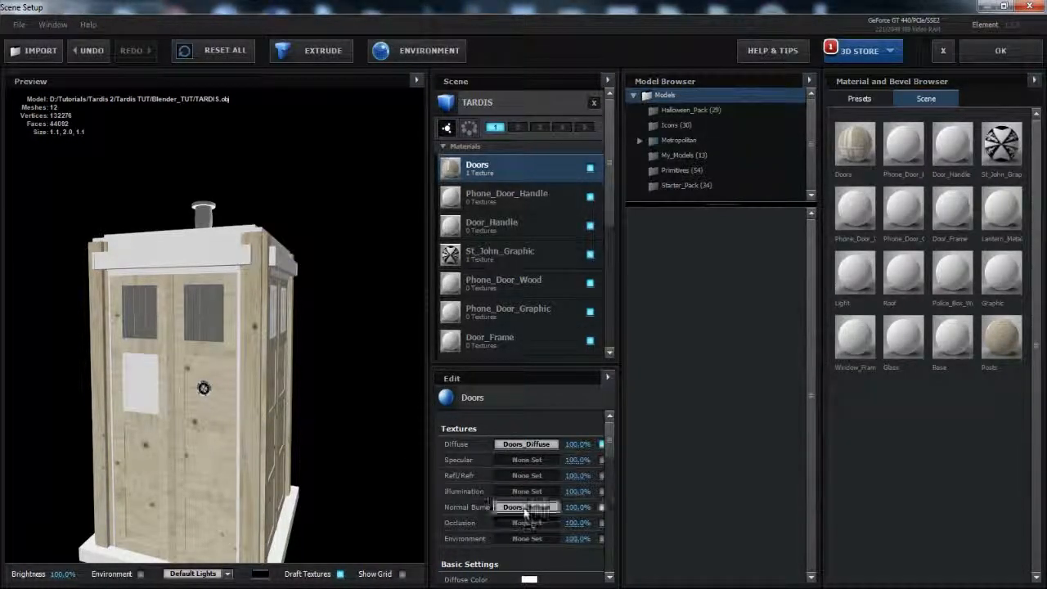
left_click_drag(232, 408, 386, 396)
scroll(304, 342, "up", 5)
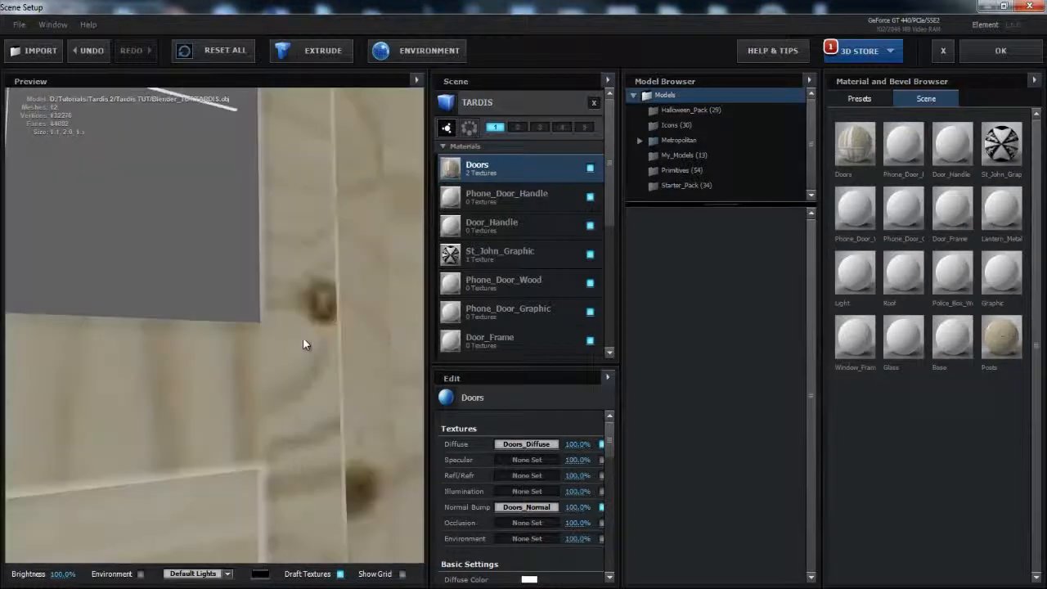
scroll(292, 257, "down", 3)
middle_click_drag(292, 257, 293, 311)
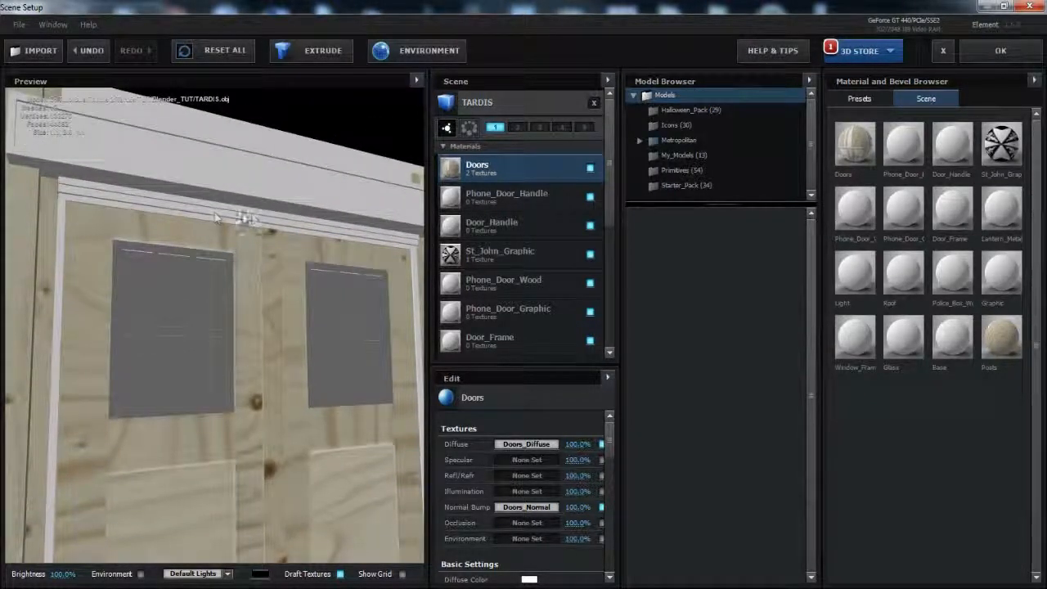
Look through the remaining untextured materials and examine the textured doors and posts from several sides.
scroll(527, 220, "down", 5)
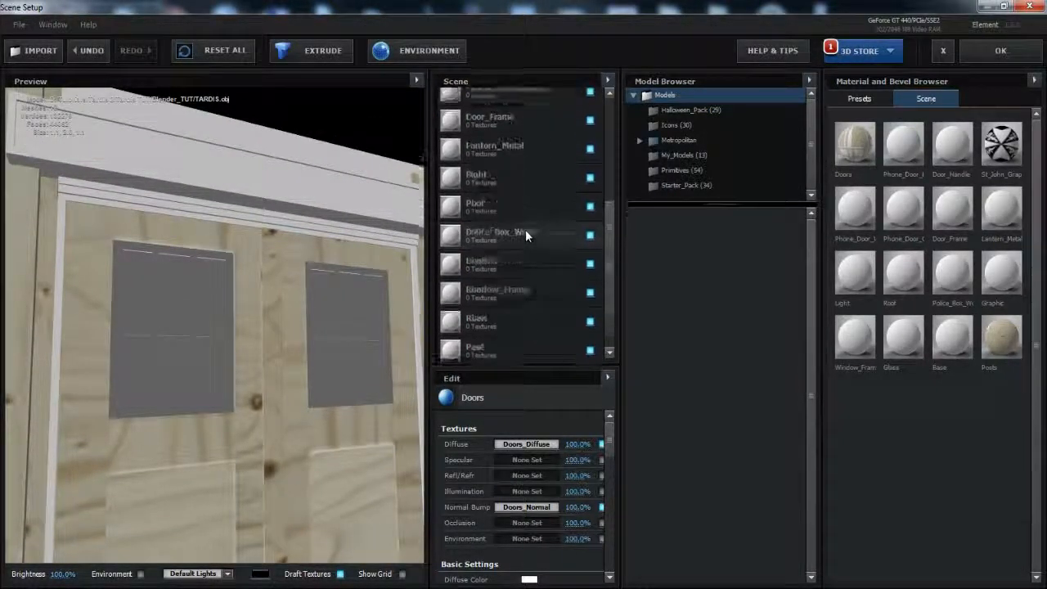
scroll(530, 238, "up", 1)
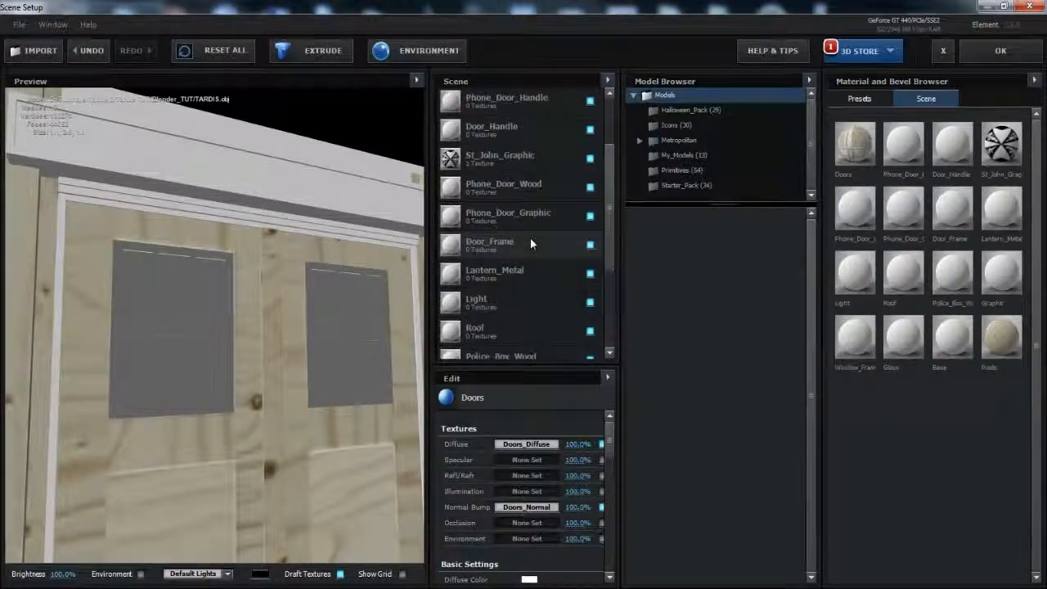
scroll(557, 171, "down", 4)
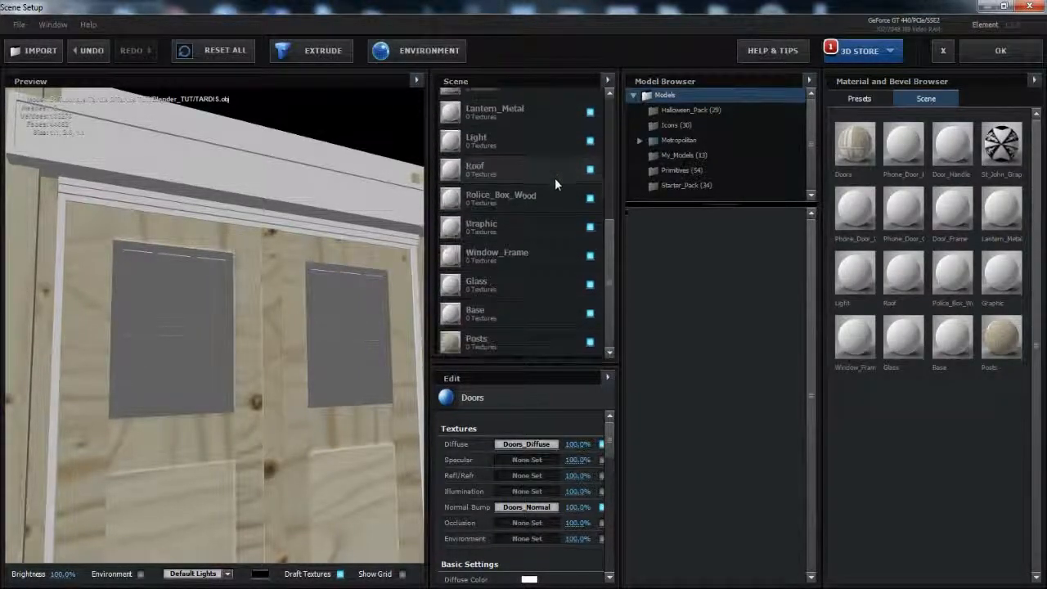
scroll(557, 326, "up", 2)
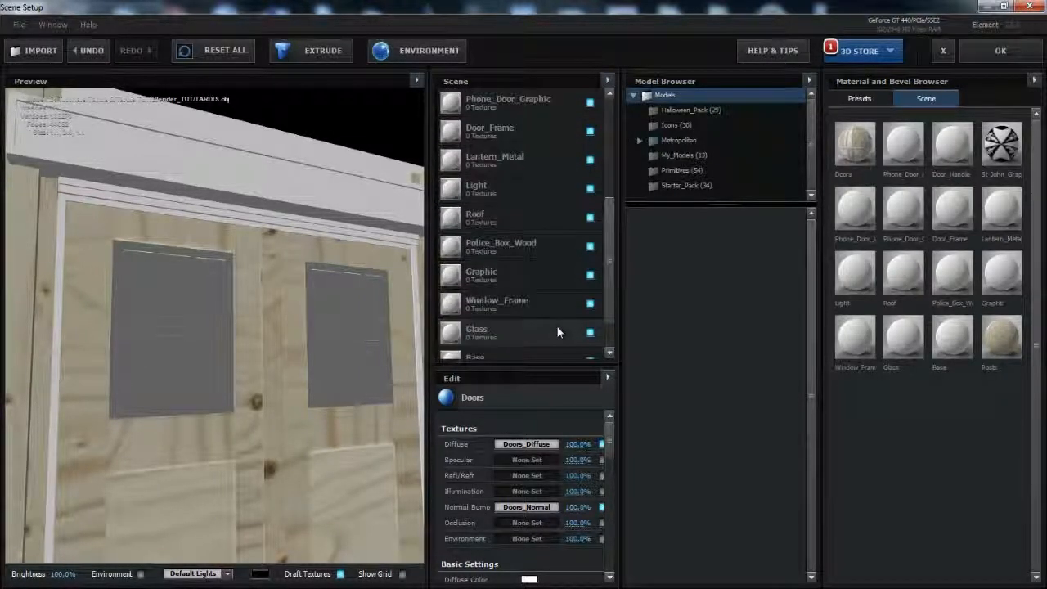
mouse_move(283, 360)
left_mouse_down()
mouse_move(287, 324)
mouse_move(320, 316)
mouse_move(314, 343)
mouse_move(280, 366)
left_mouse_up()
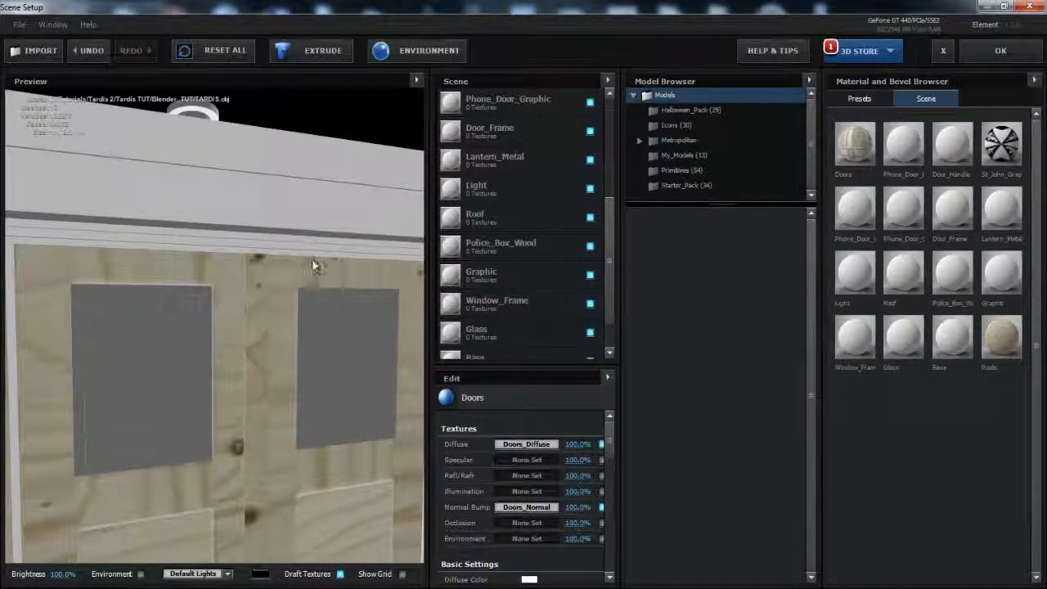
scroll(325, 253, "down", 5)
left_click_drag(277, 355, 404, 355)
scroll(287, 286, "up", 5)
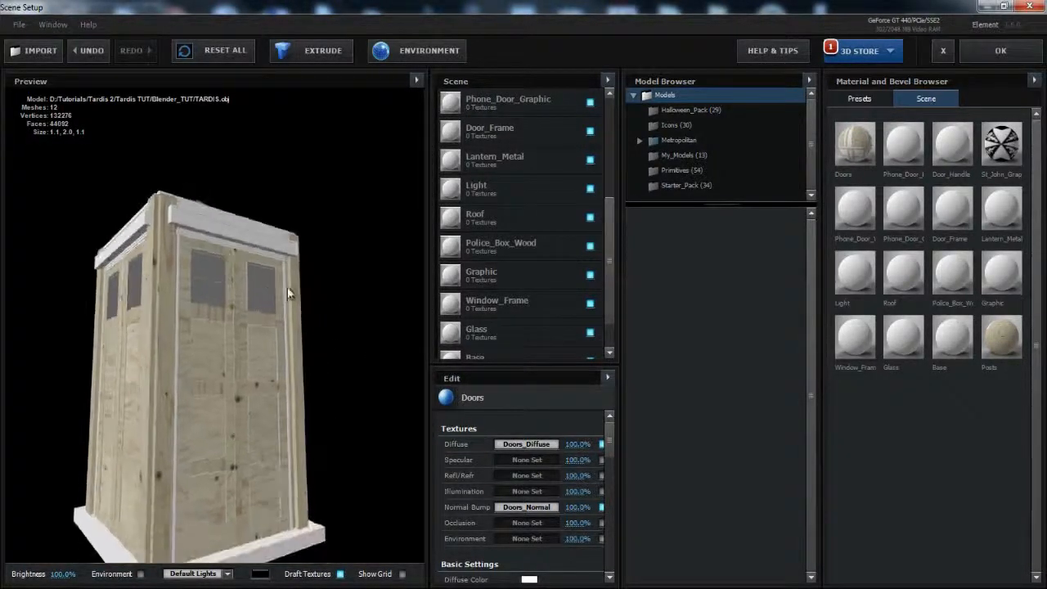
left_click_drag(297, 260, 229, 276)
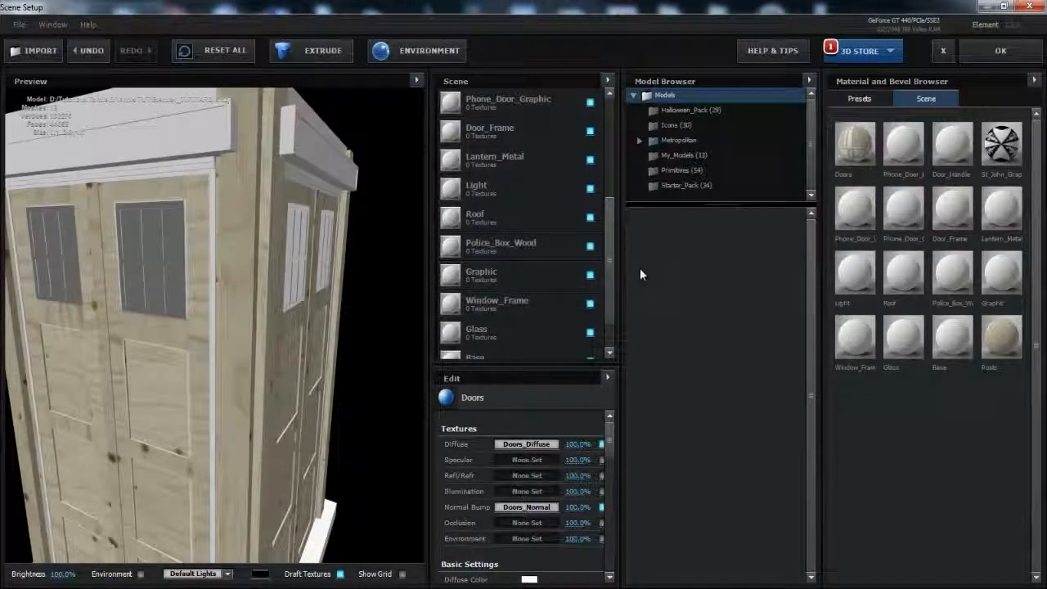
Assign the Police Wood map as the Diffuse texture of the Graphic material and check the sign on every side of the box.
left_click(532, 271)
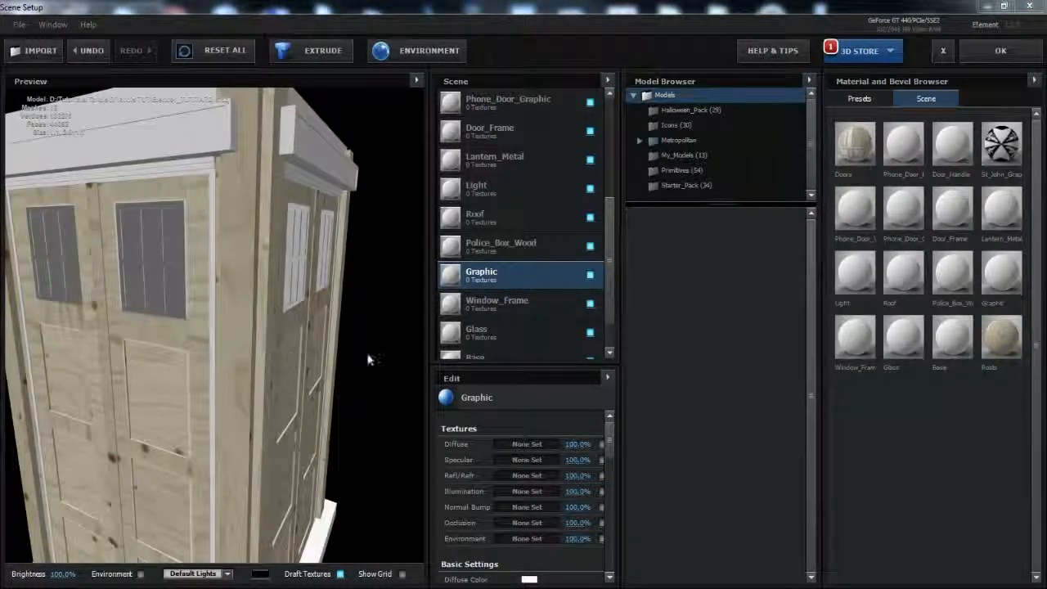
left_click_drag(370, 360, 557, 361)
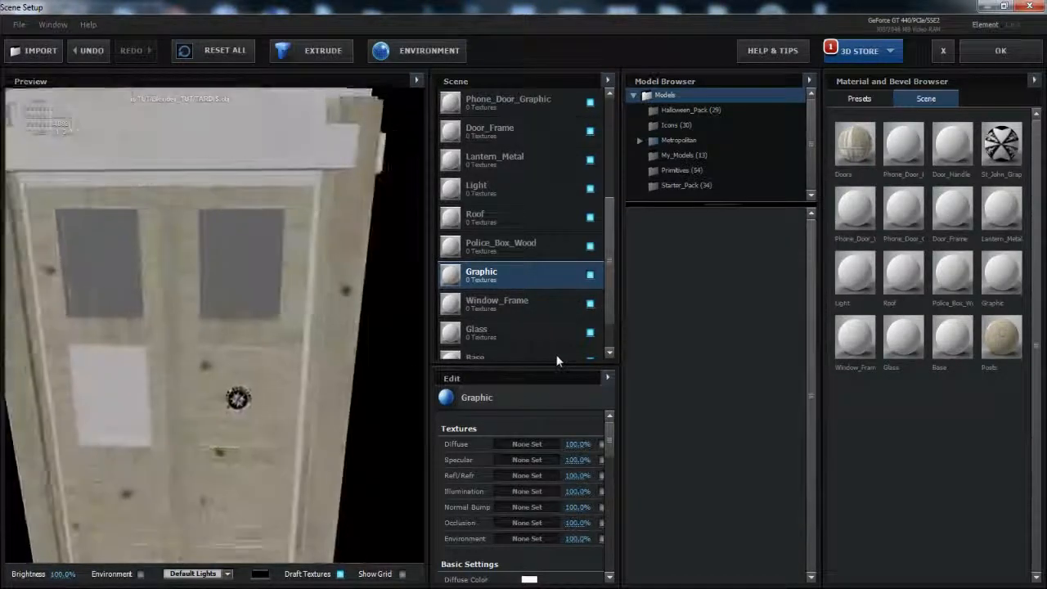
left_click(590, 275)
left_click(590, 274)
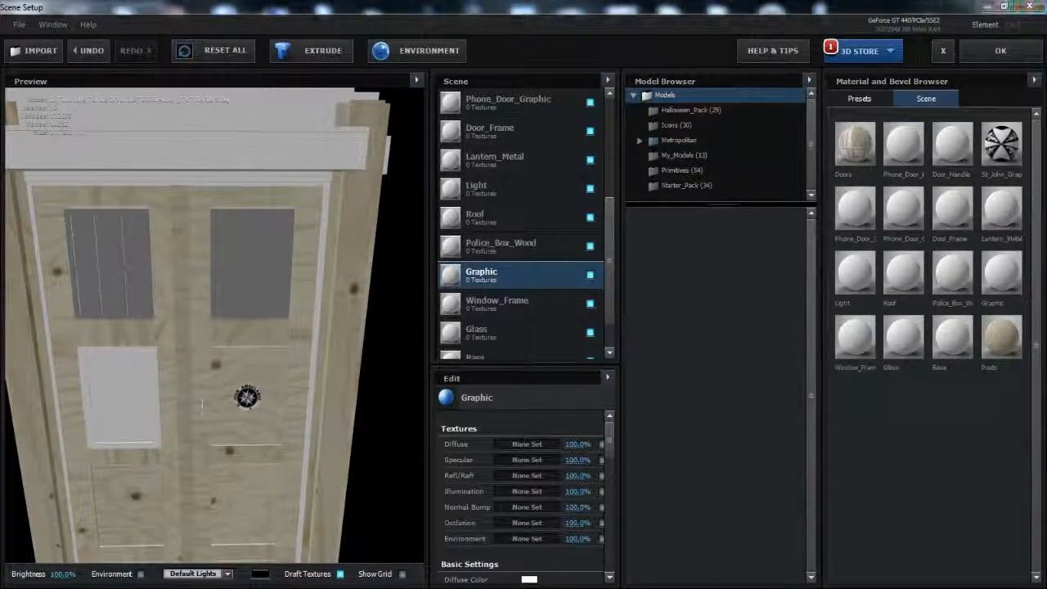
left_click_drag(798, 464, 527, 444)
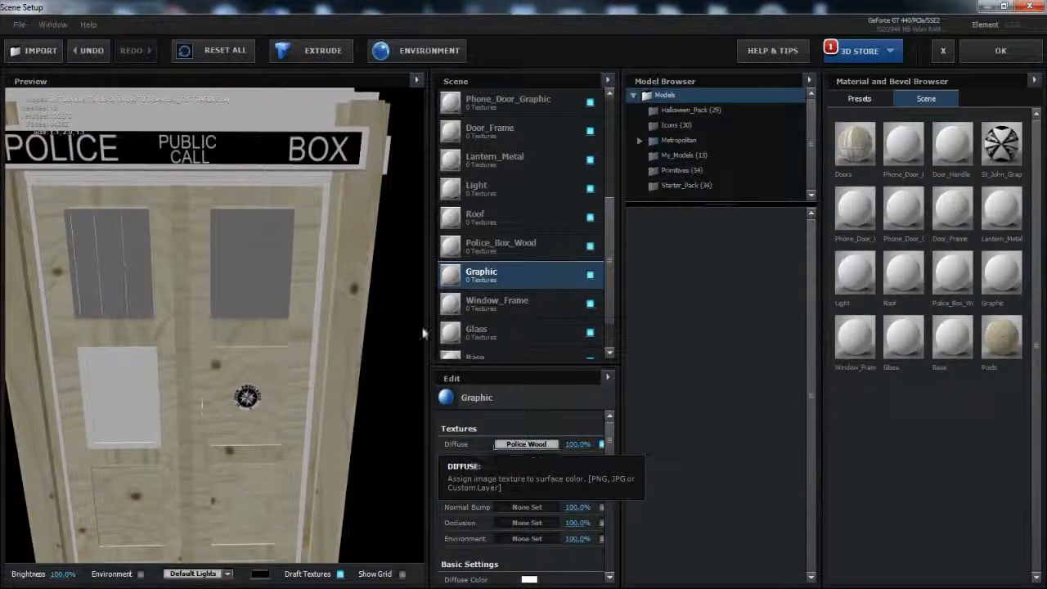
scroll(331, 238, "down", 3)
left_click_drag(280, 262, 375, 262)
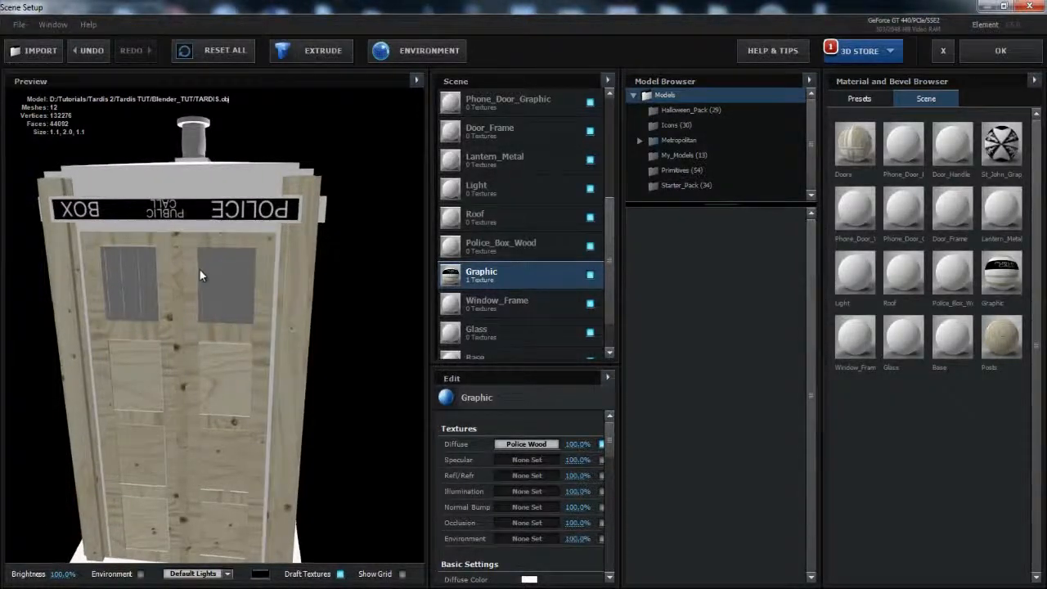
left_click_drag(199, 268, 499, 282)
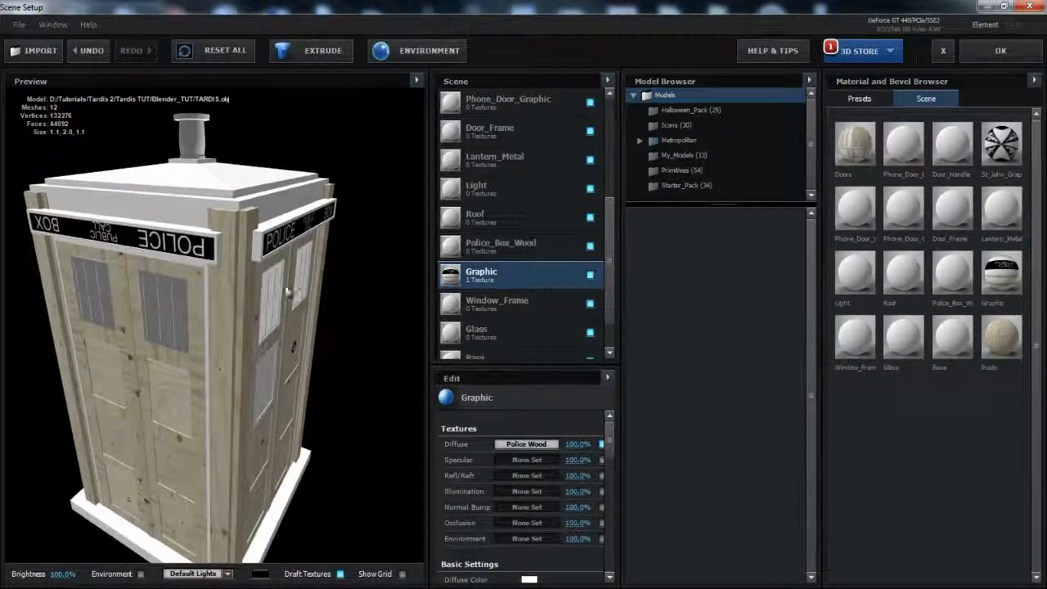
left_click_drag(158, 290, 267, 290)
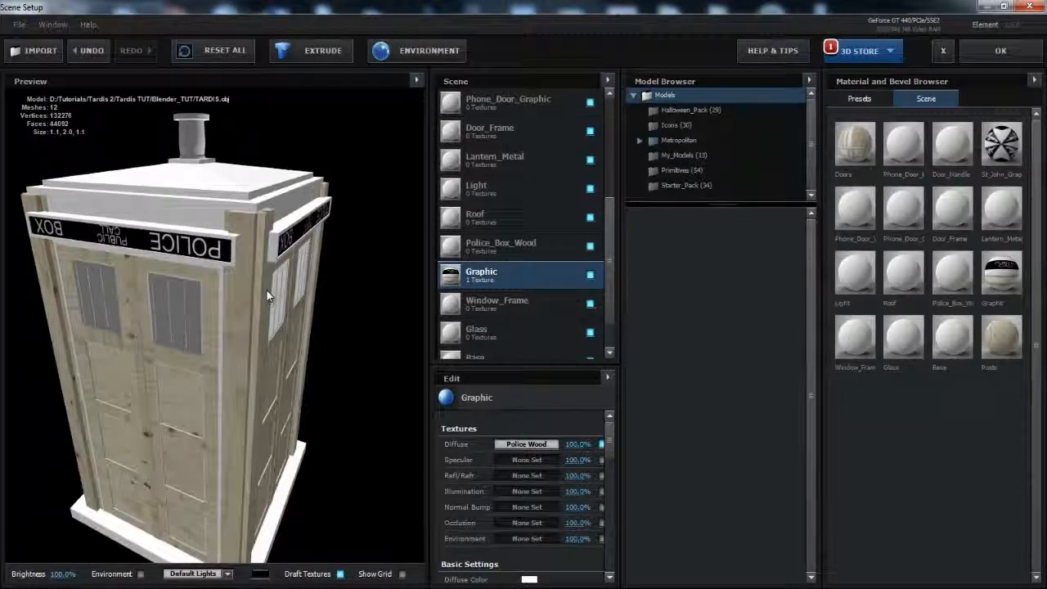
left_click_drag(344, 326, 184, 320)
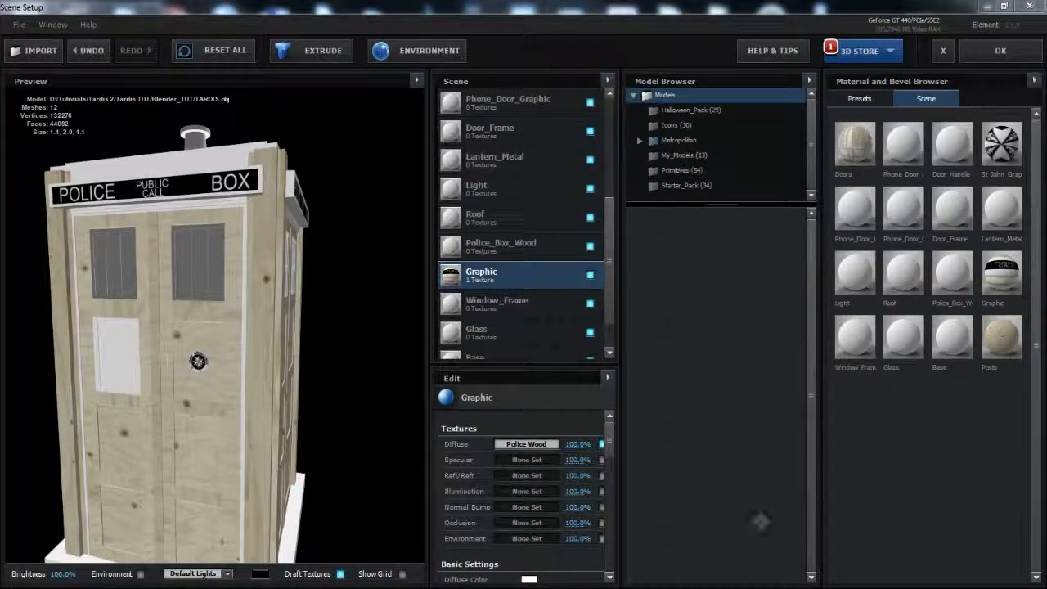
Try a Police Wood map as the Normal Bump of the Graphic material, and remove it after checking the signs.
left_click_drag(524, 481, 516, 505)
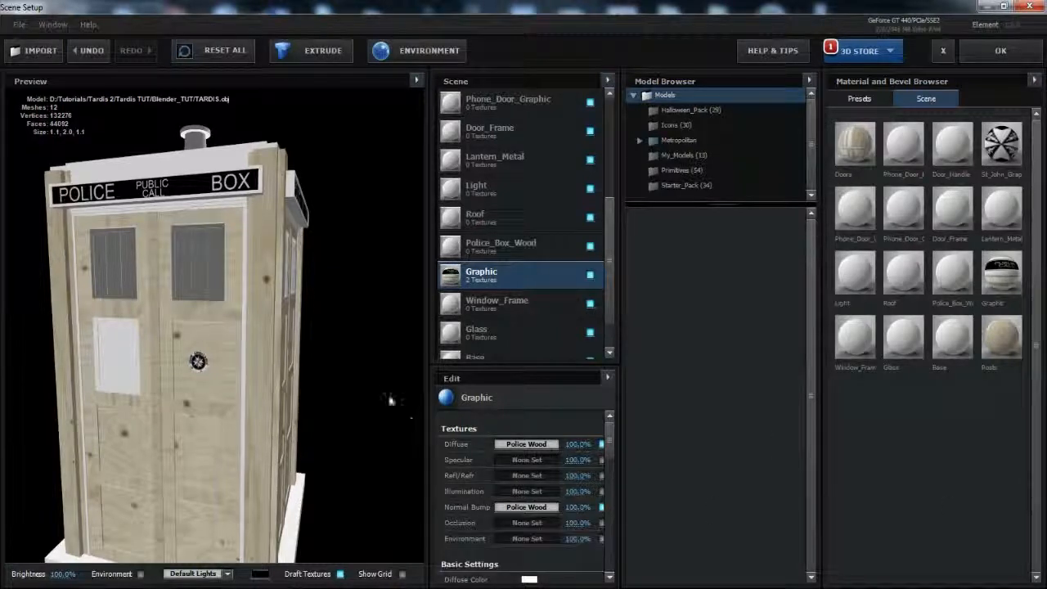
left_click_drag(391, 399, 352, 400)
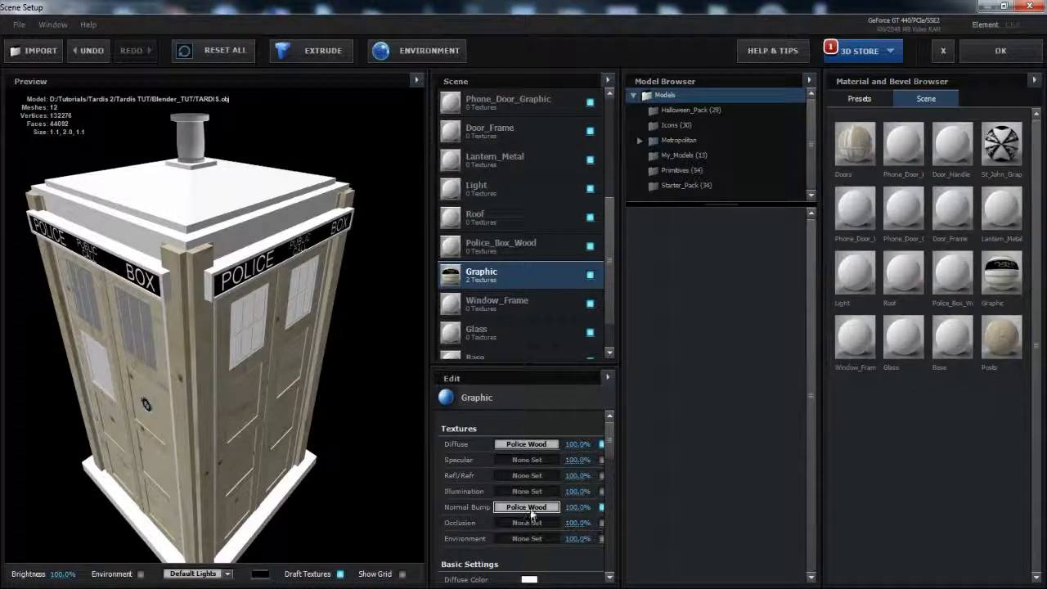
right_click(541, 507)
left_click(564, 478)
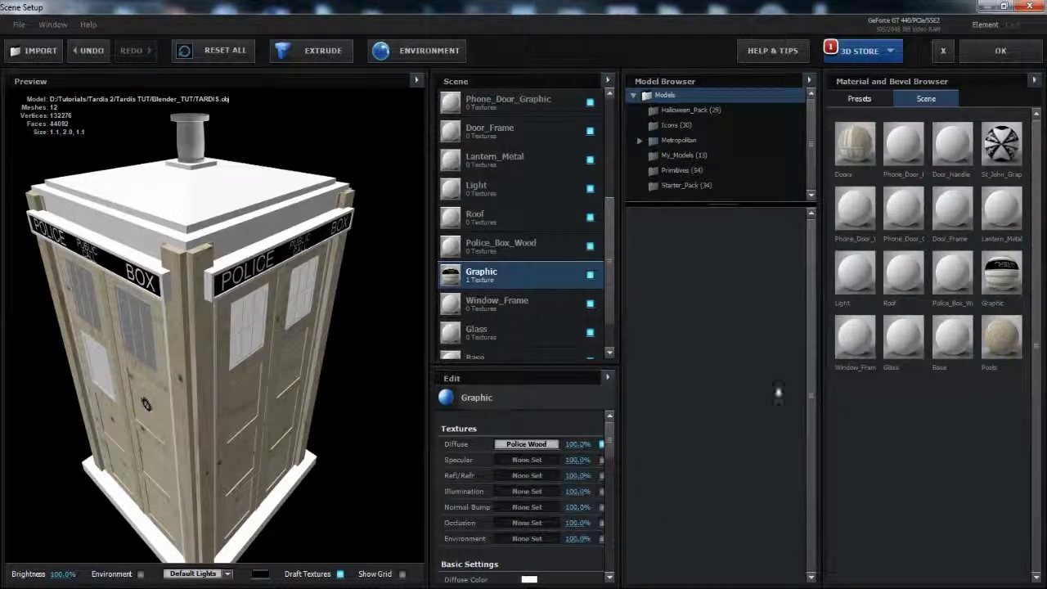
Assign the Police Wood maps as the Diffuse and Normal Bump textures of the Police_Box_Wood material.
left_click(507, 249)
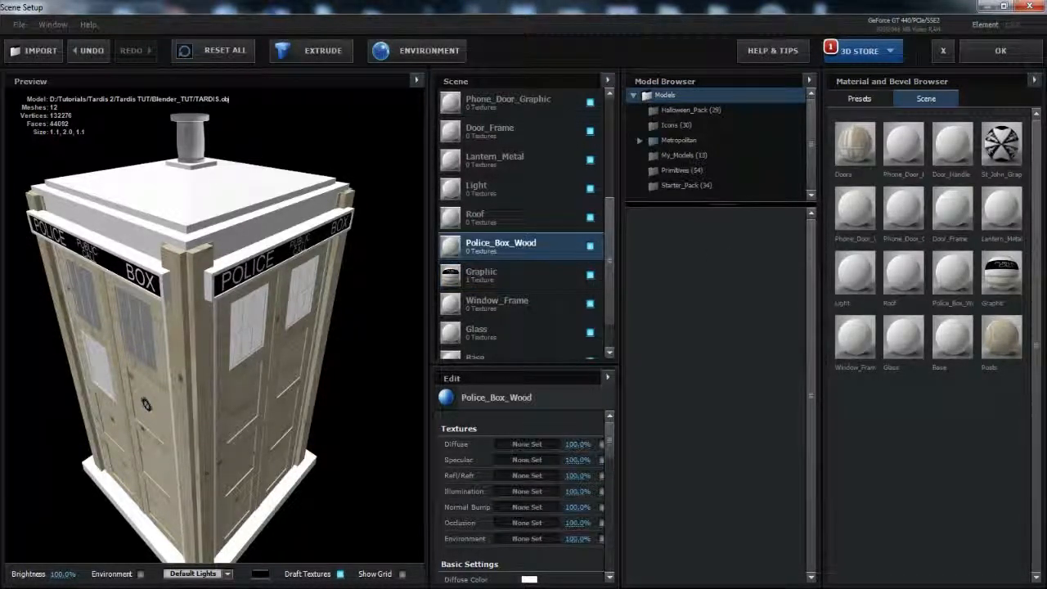
left_click(521, 444)
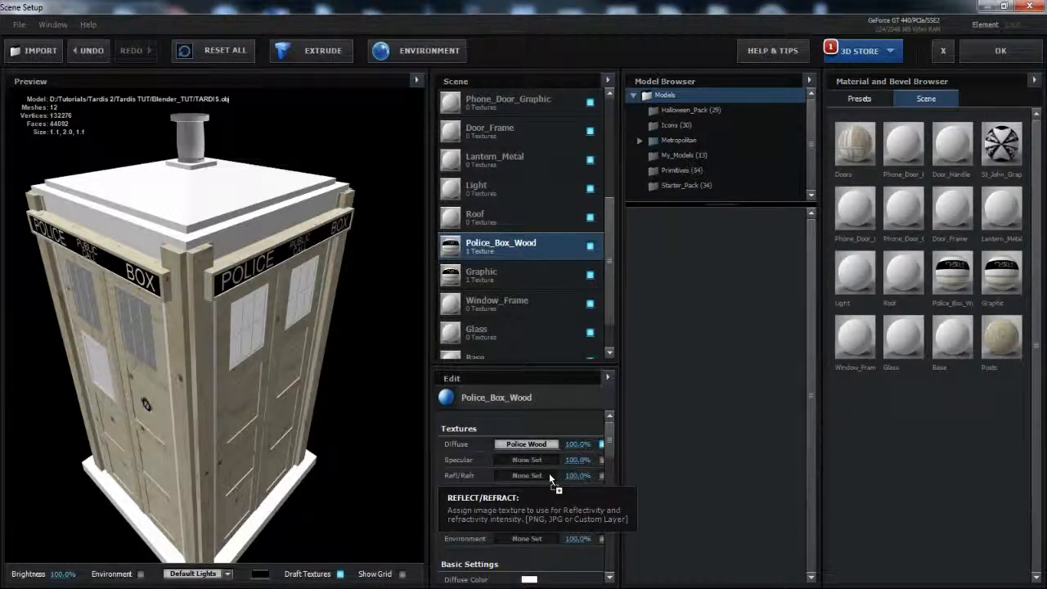
left_click(509, 507)
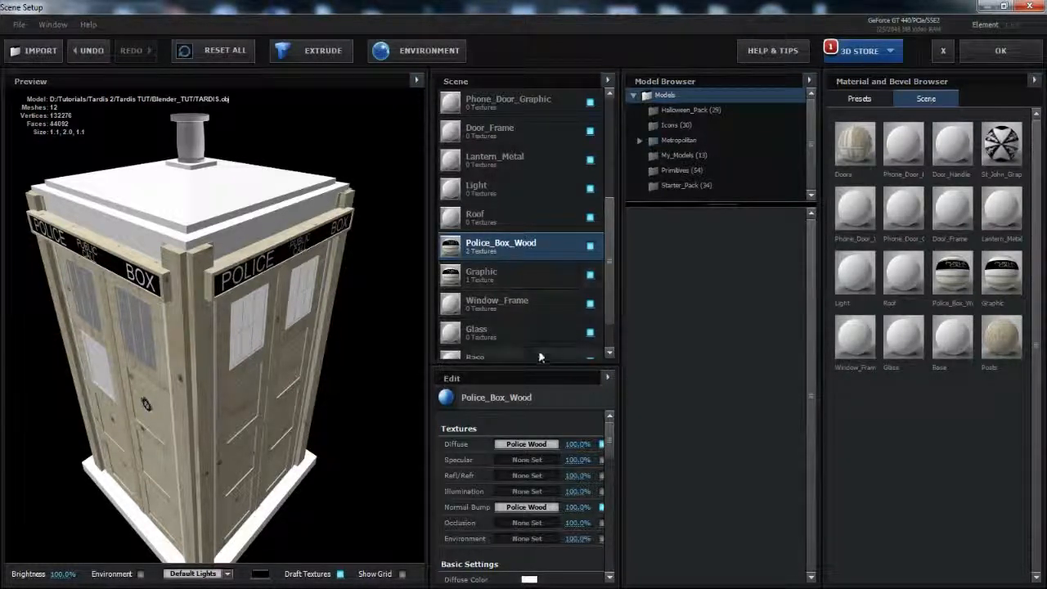
Assign Roof_Diffuse as the Diffuse texture and Roof_Normal as the Normal Bump of the Roof material, and check the roof from above.
scroll(523, 314, "up", 1)
left_click(500, 261)
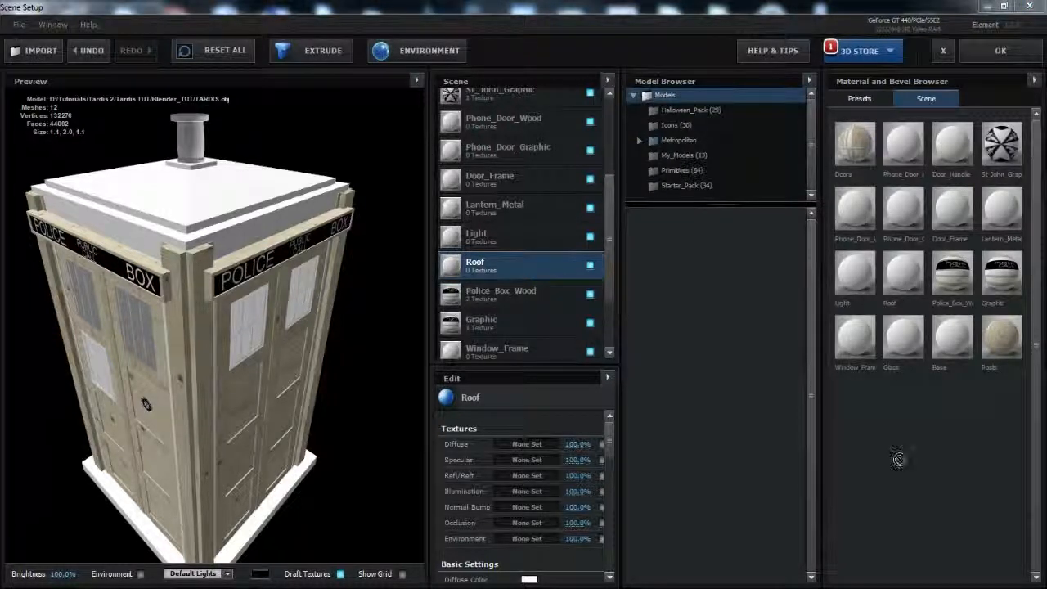
left_click_drag(534, 448, 531, 445)
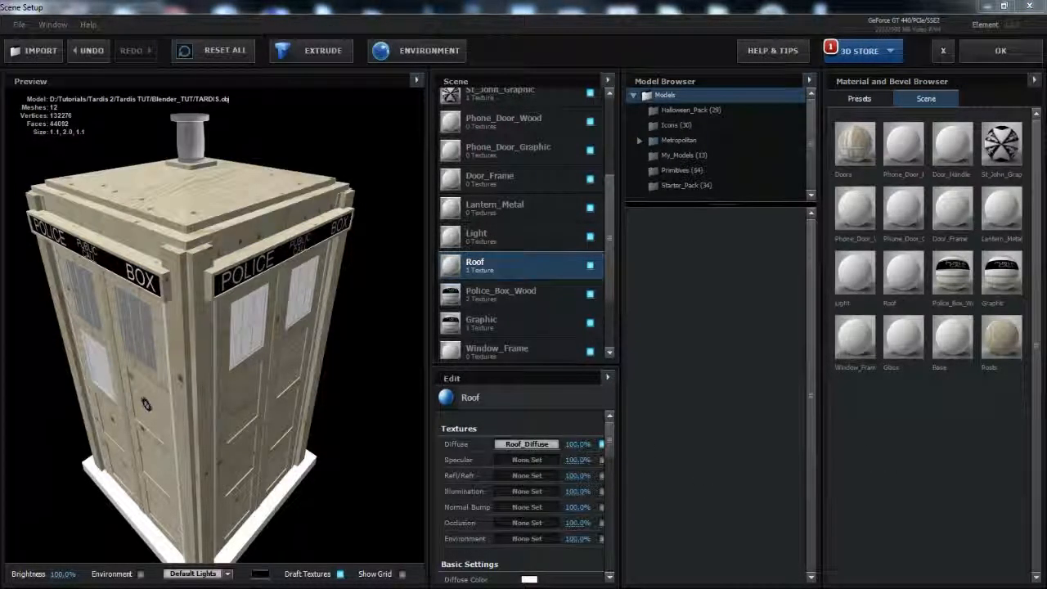
left_click_drag(517, 517, 524, 508)
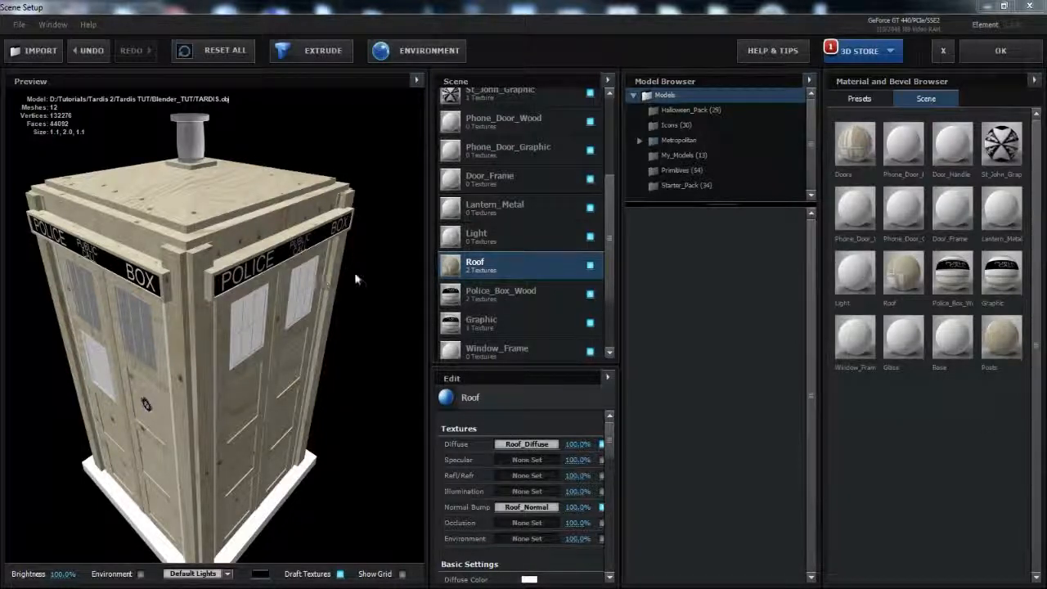
left_click_drag(356, 280, 331, 264)
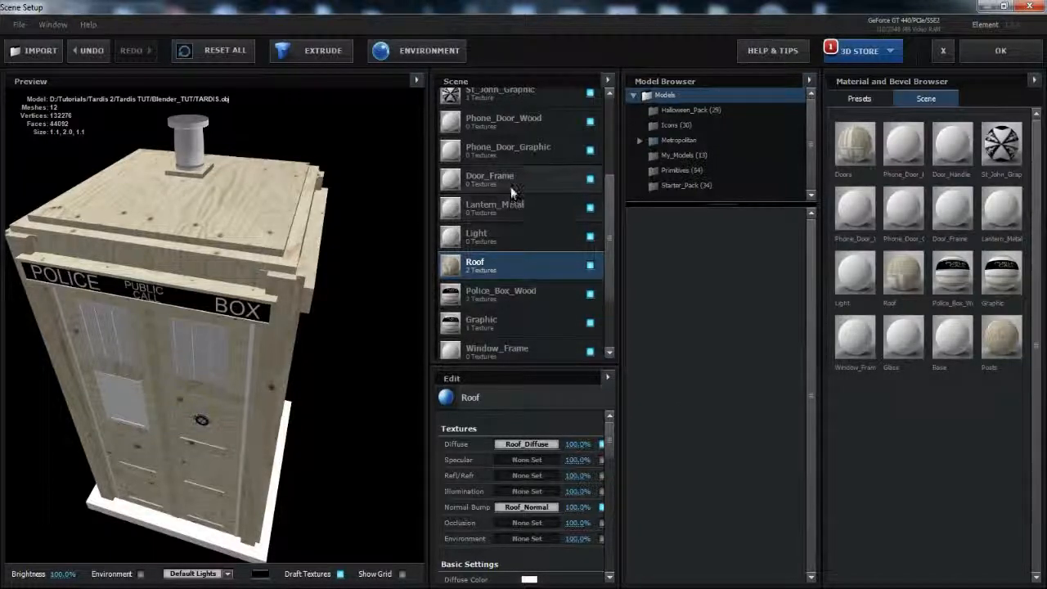
Briefly hide and show the Door_Frame material to identify which part of the box it covers.
left_click(536, 180)
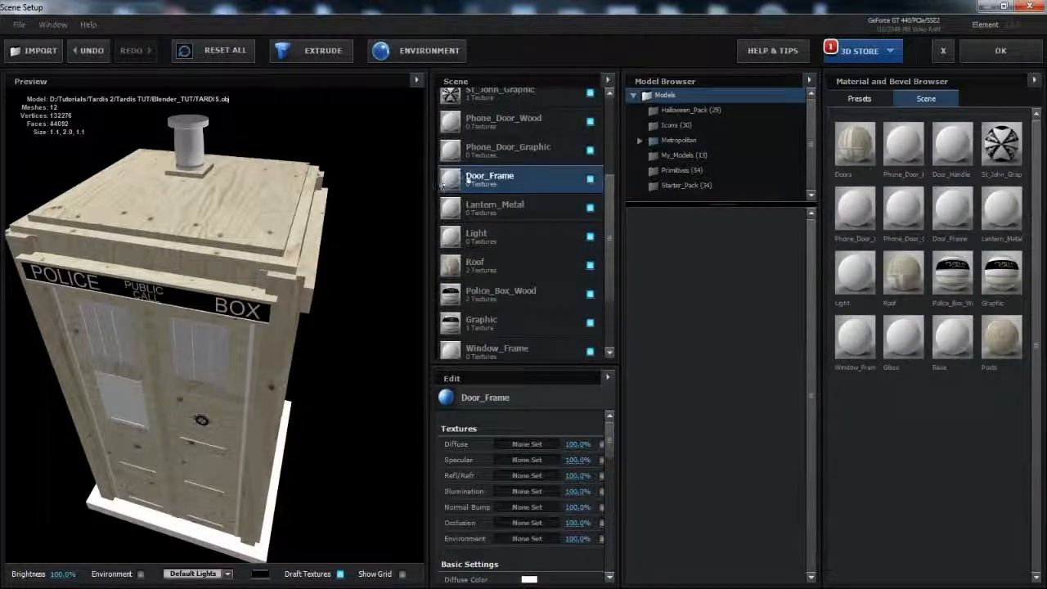
left_click(591, 179)
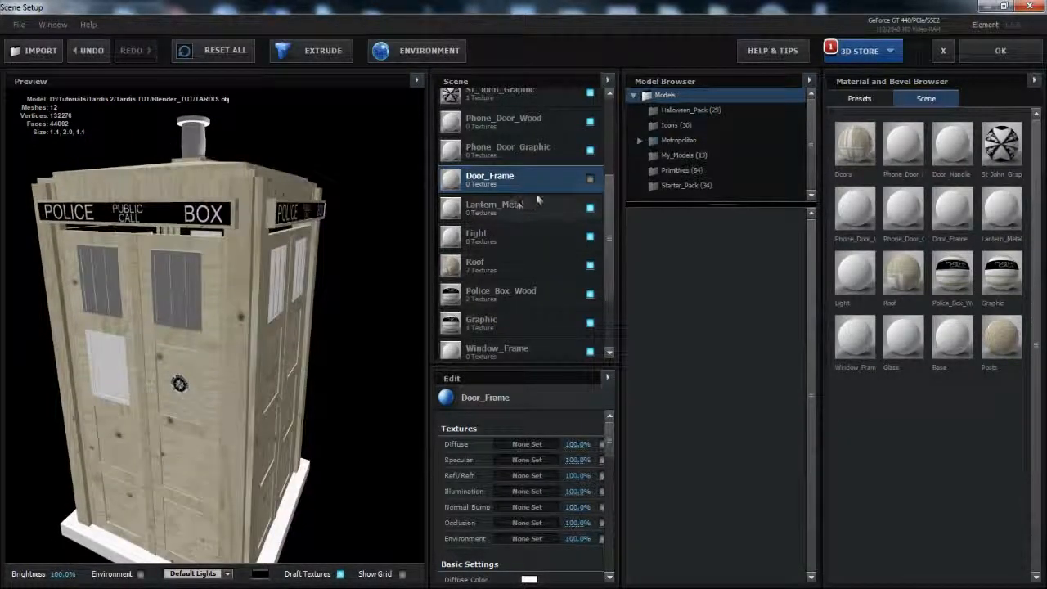
left_click(590, 179)
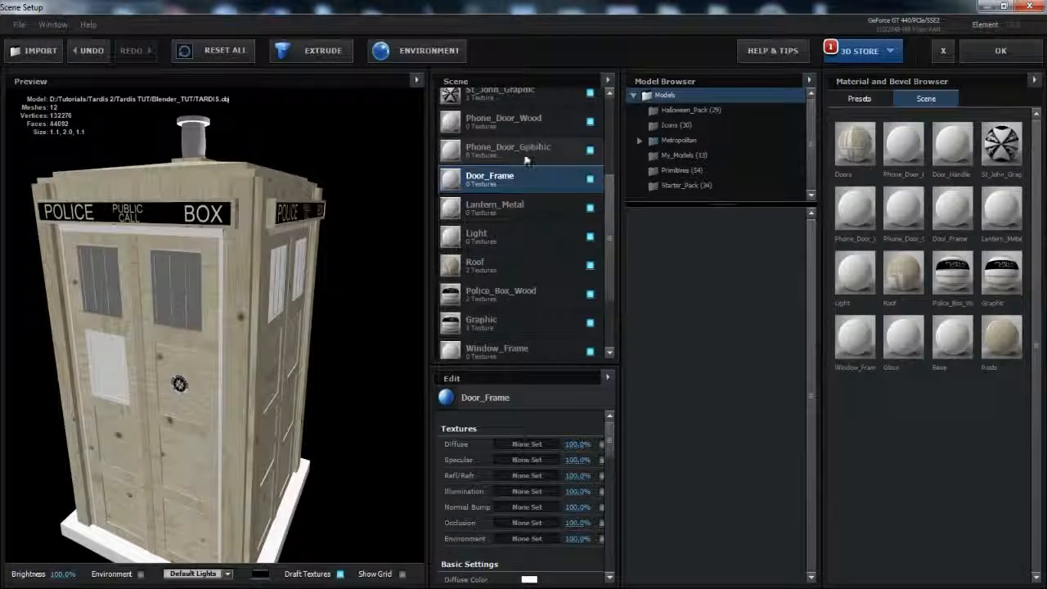
Identify the Phone_Door_Graphic part by toggling its visibility, and assign the Phone maps as its Diffuse and Normal Bump textures.
left_click(571, 152)
left_click(589, 151)
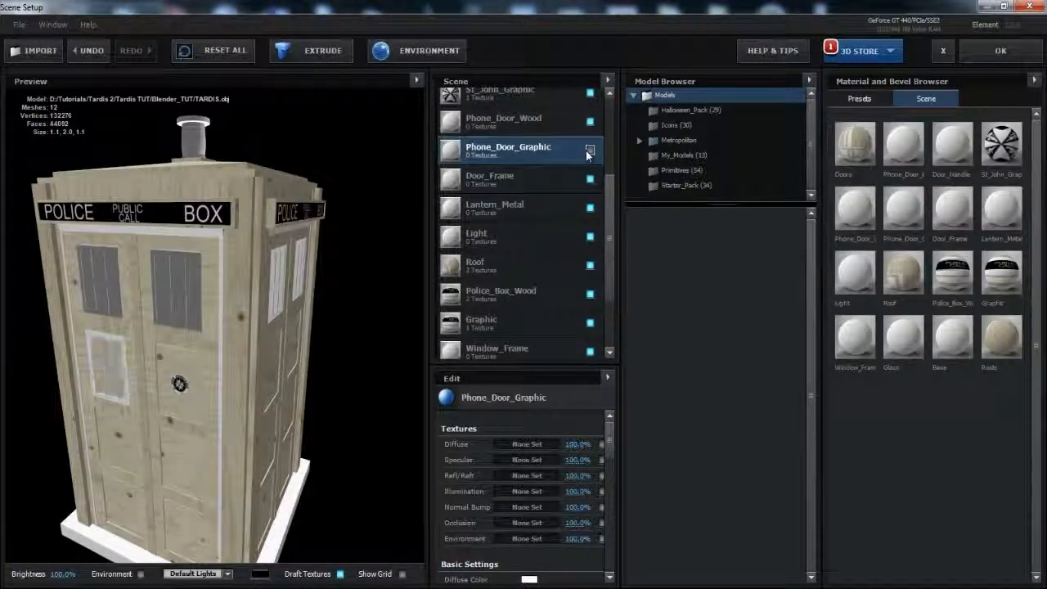
left_click(590, 151)
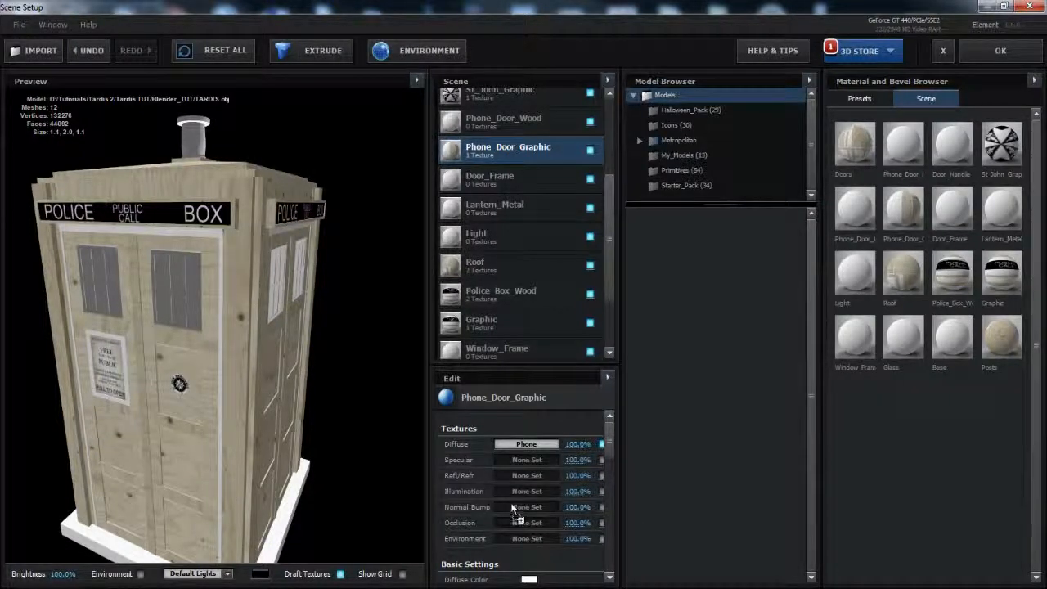
left_click_drag(514, 509, 515, 514)
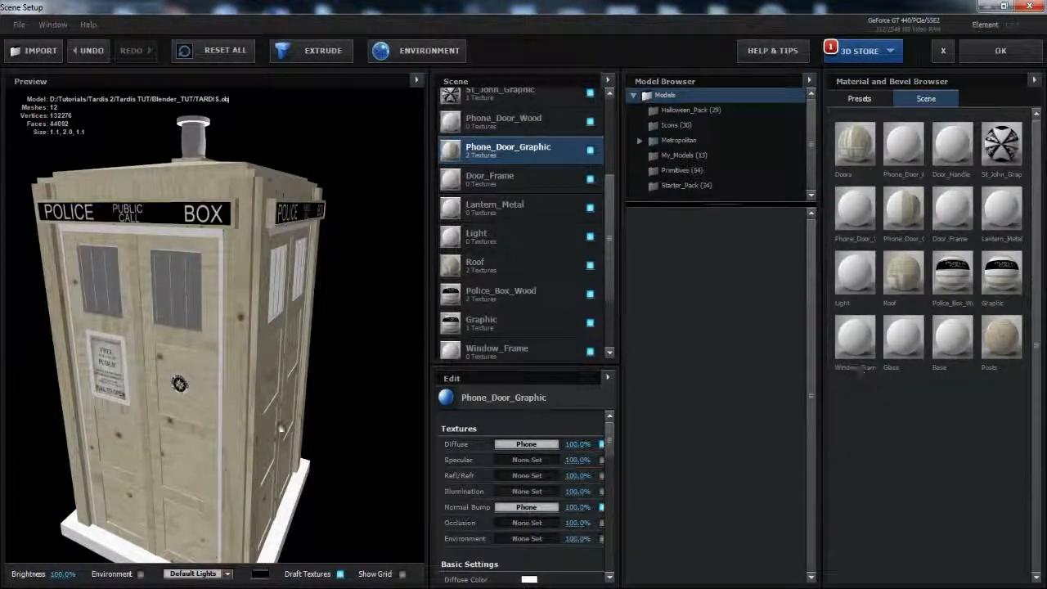
Assign the Phone maps as the Diffuse and Normal Bump textures of the Phone_Door_Wood material and check the box from another side.
left_click_drag(609, 237, 609, 174)
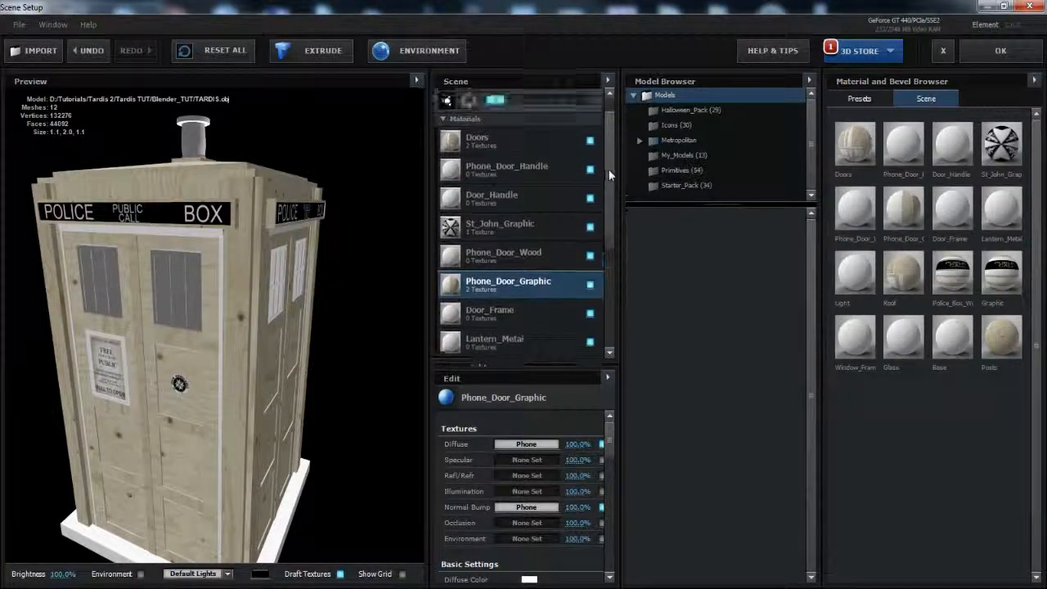
left_click(503, 253)
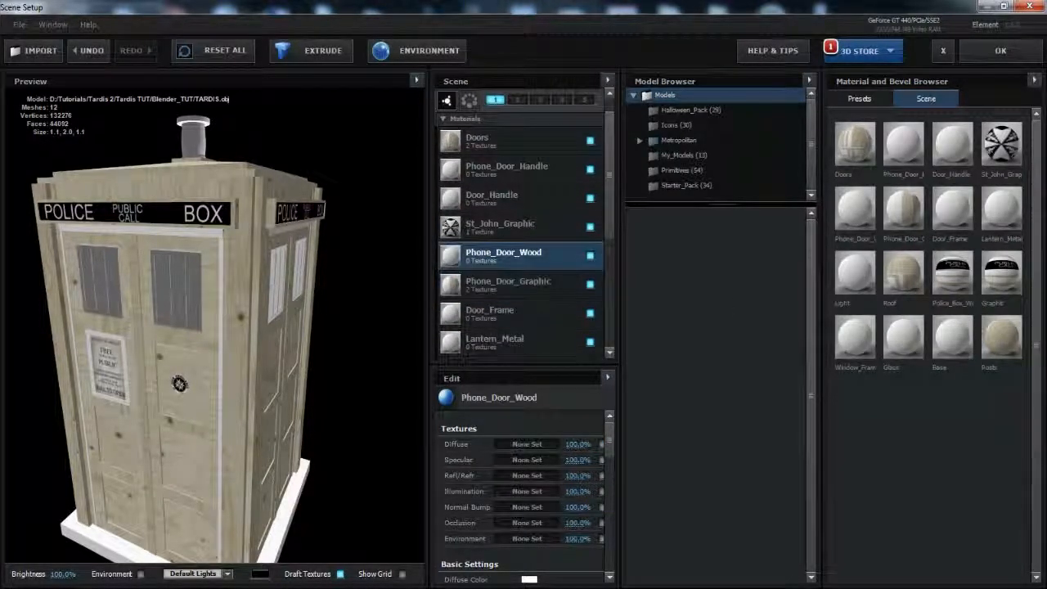
left_click_drag(1046, 376, 524, 444)
left_click_drag(1046, 466, 524, 511)
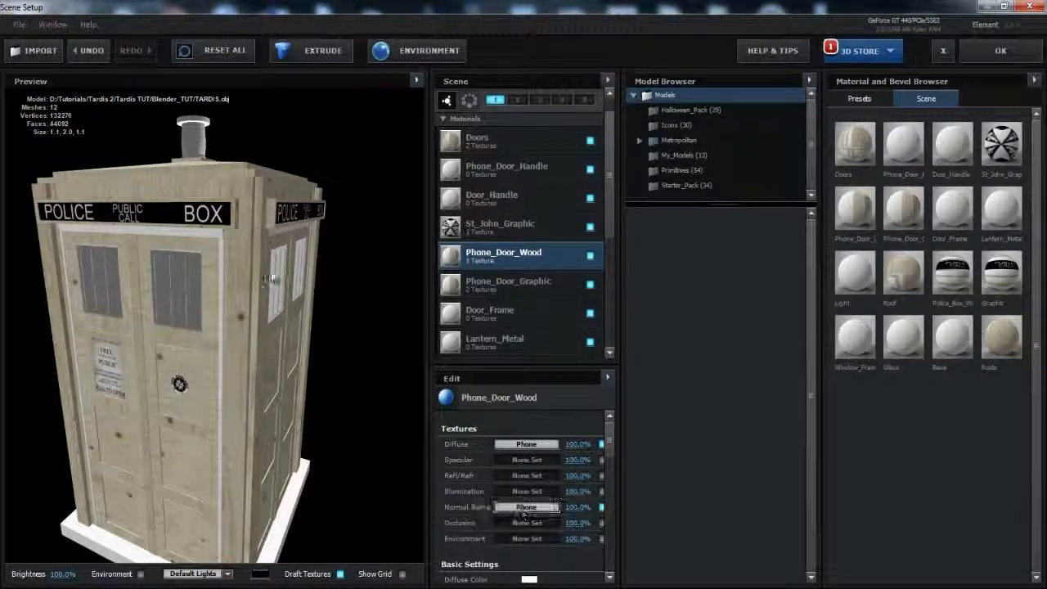
left_click_drag(336, 276, 287, 292)
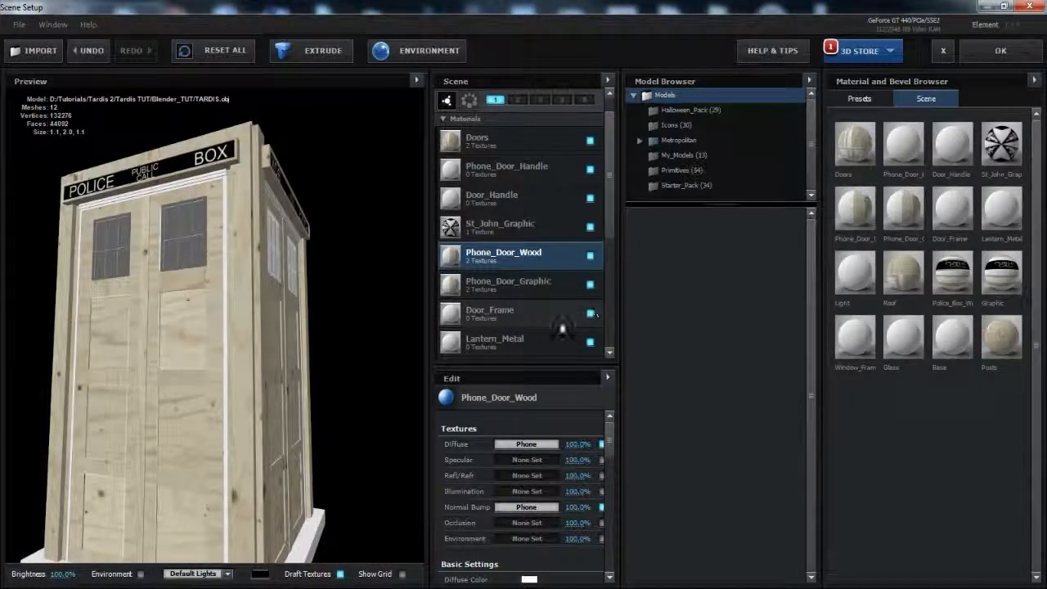
Apply the metal_grunge_painted_07 preset from the Pro_Shaders Metal collection to the Lantern_Metal material.
scroll(563, 327, "down", 2)
left_click(543, 288)
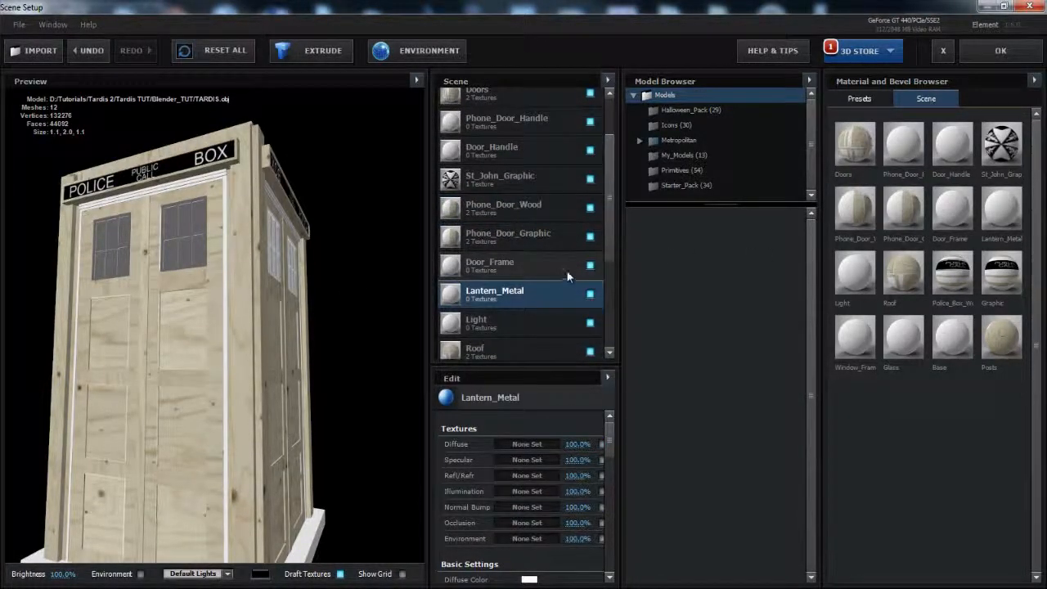
scroll(572, 295, "up", 1)
scroll(575, 321, "up", 1)
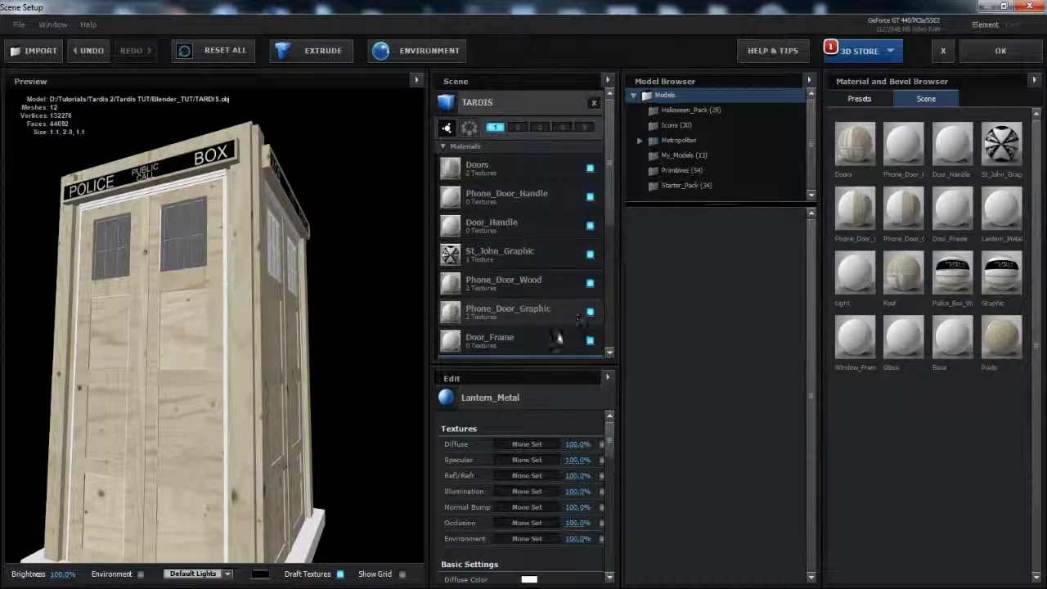
scroll(556, 327, "down", 1)
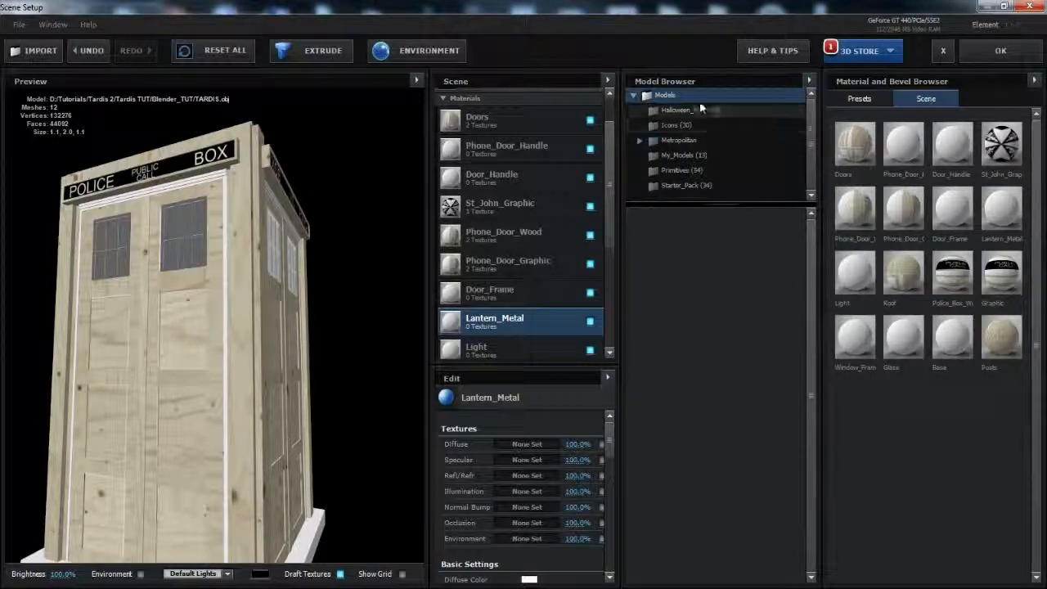
left_click(858, 98)
left_click(864, 146)
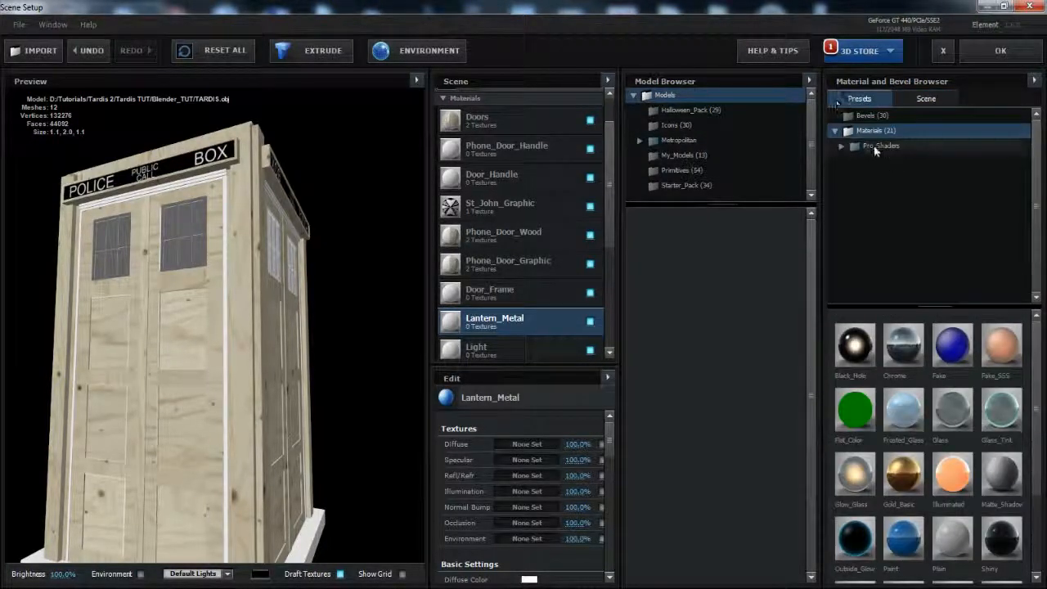
left_click(842, 146)
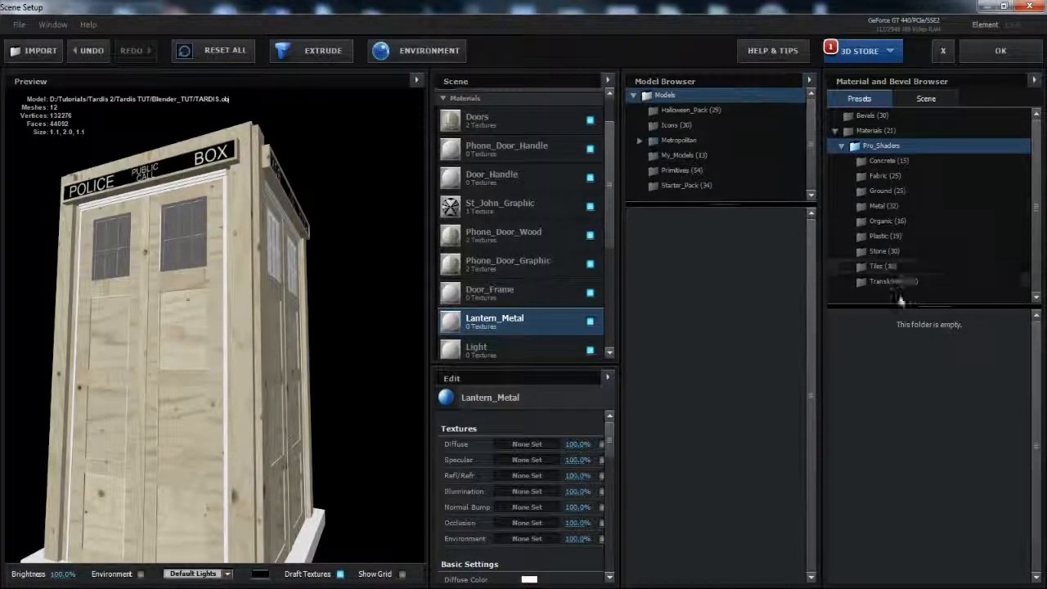
left_click(887, 206)
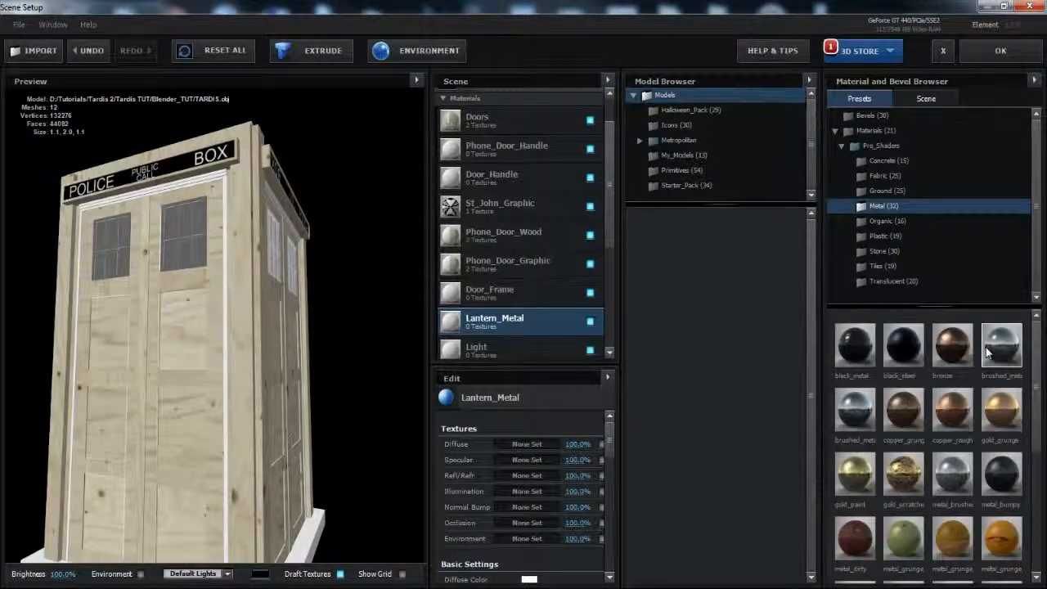
scroll(985, 352, "down", 2)
scroll(959, 372, "down", 1)
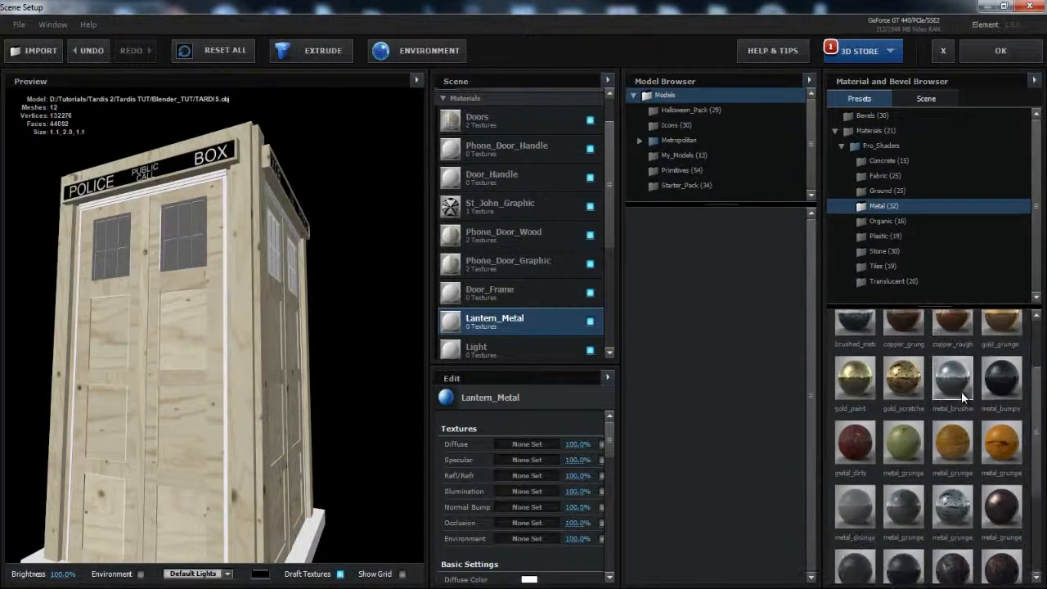
left_click_drag(1007, 507, 531, 322)
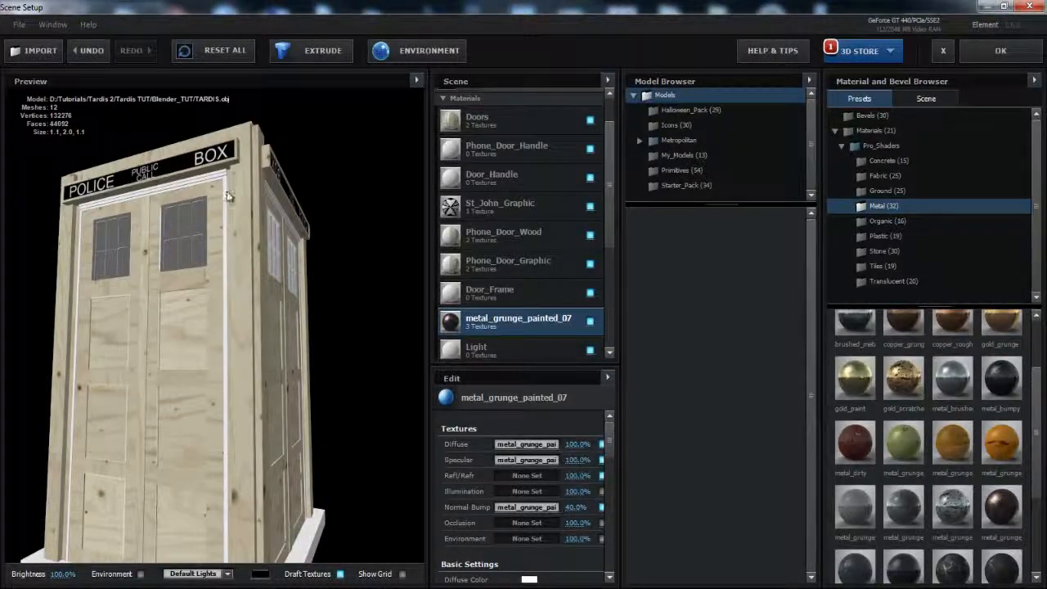
Enable Draw Backfaces for the lantern's metal_grunge_painted_07 material and inspect the lantern's cap and base up close.
left_click_drag(229, 196, 237, 294)
scroll(508, 466, "down", 5)
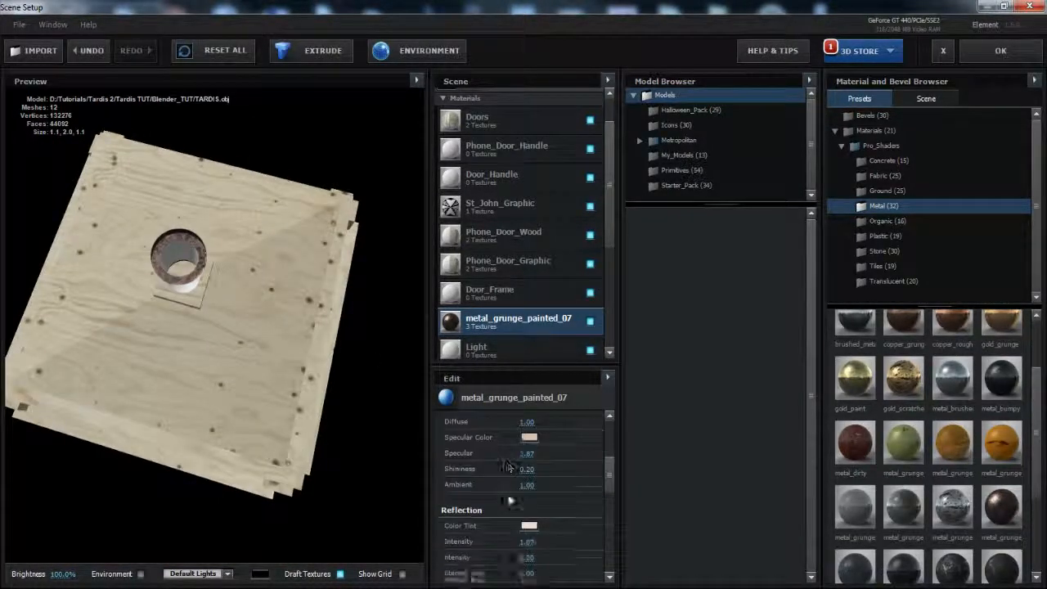
scroll(508, 466, "down", 5)
left_click(524, 567)
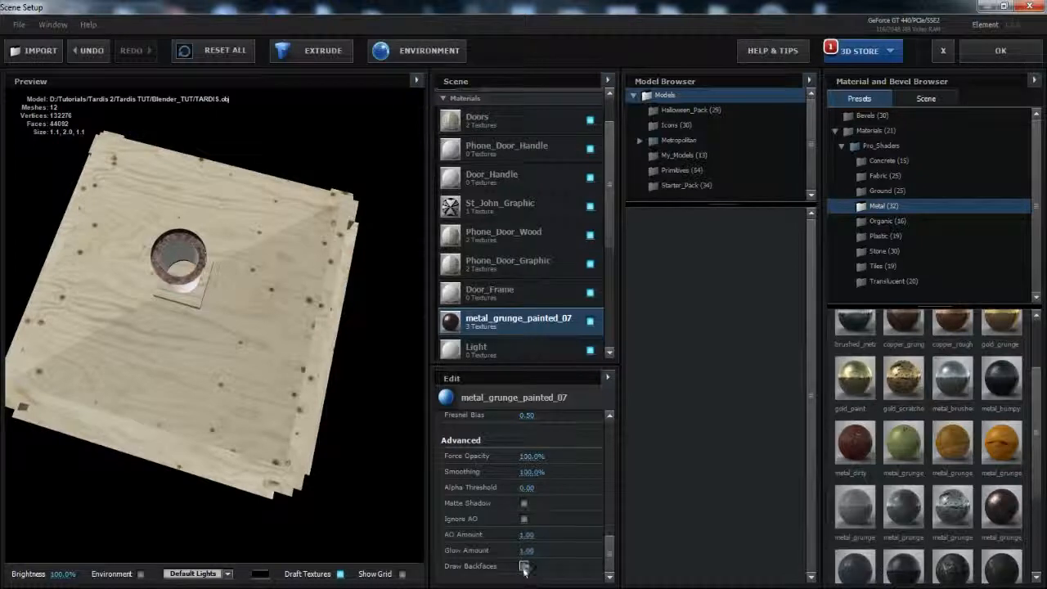
scroll(205, 293, "up", 5)
scroll(197, 257, "down", 5)
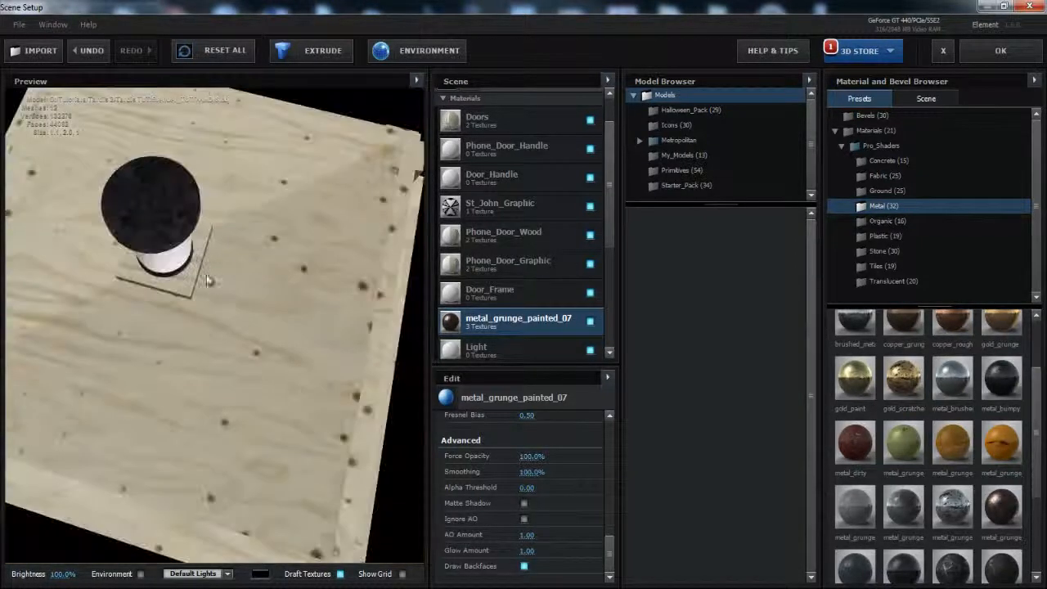
left_click_drag(208, 281, 231, 343)
scroll(230, 343, "up", 5)
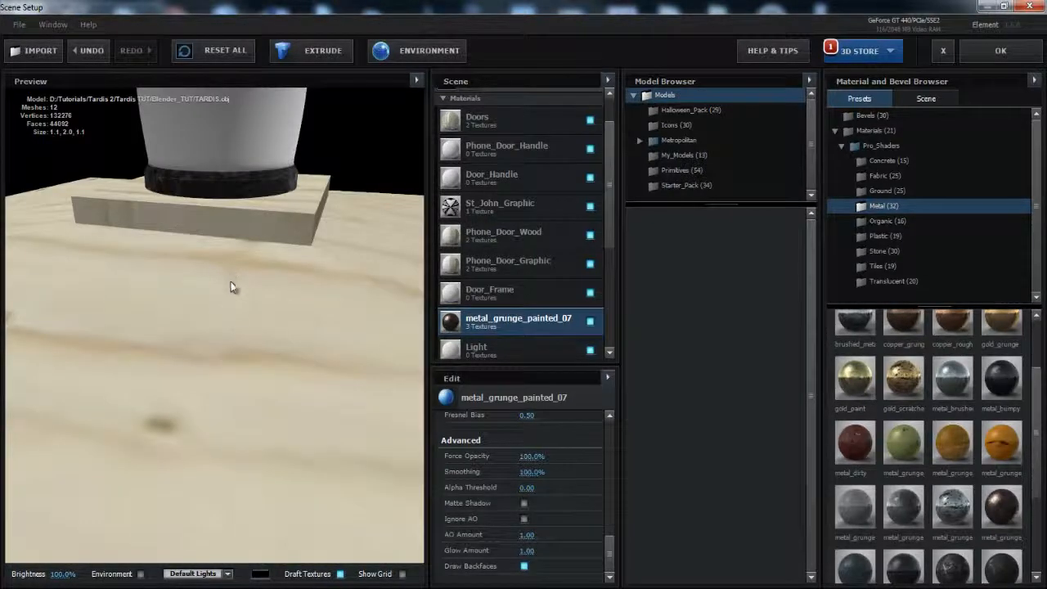
left_click_drag(230, 281, 253, 369)
scroll(231, 365, "up", 3)
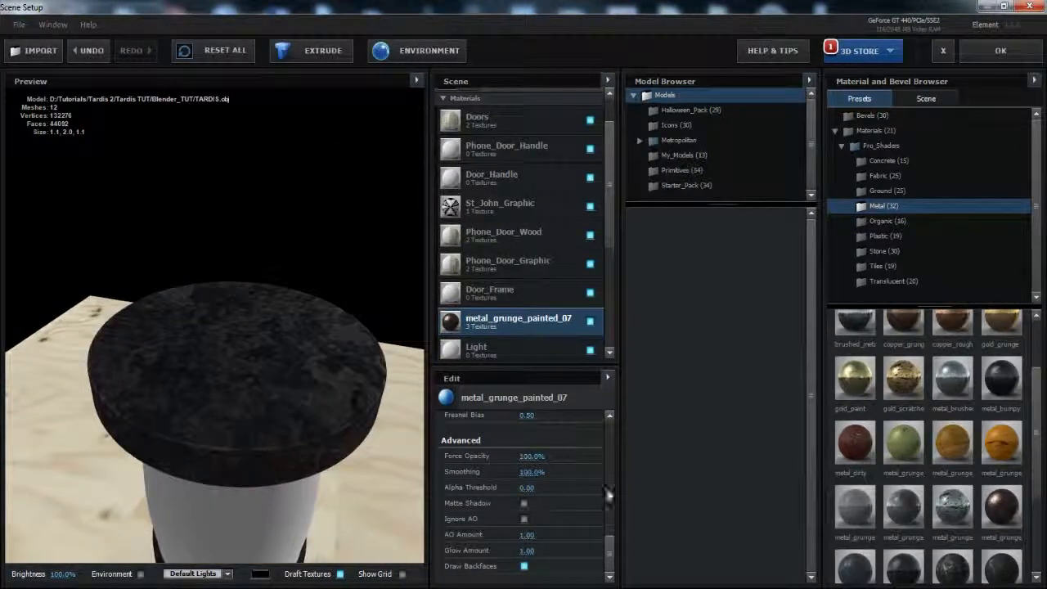
Set the lantern metal's Diffuse texture amount to 0% and change its Specular Color to a medium blue.
scroll(575, 490, "up", 10)
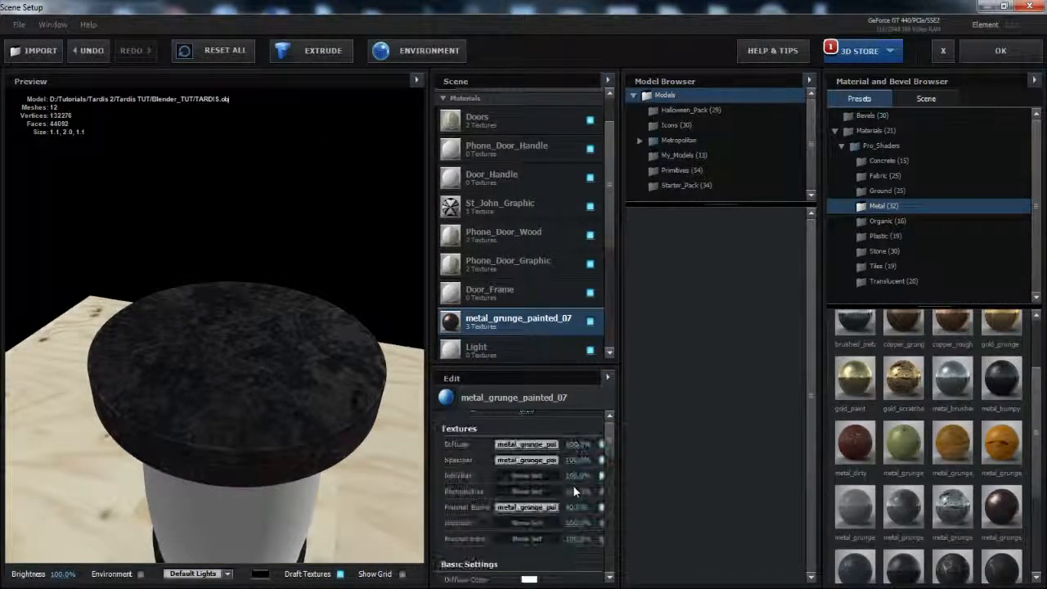
left_click_drag(572, 443, 409, 453)
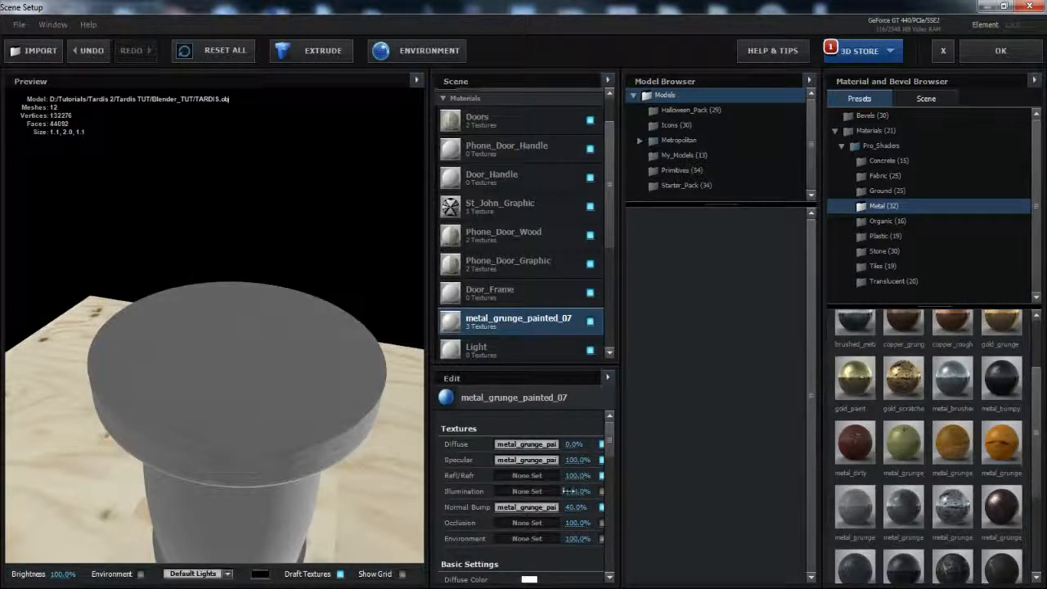
scroll(568, 491, "down", 5)
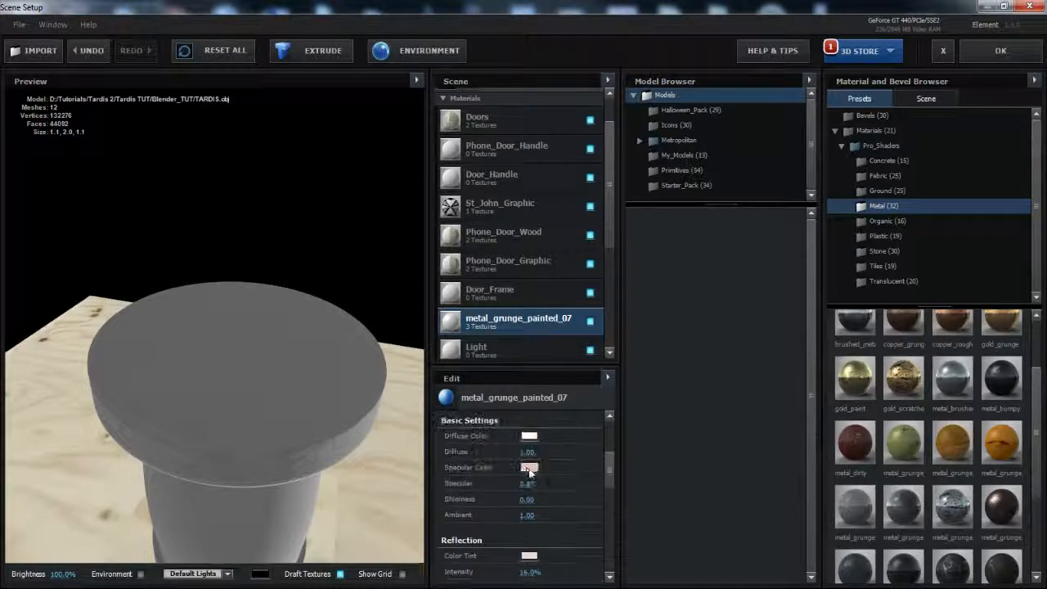
left_click(529, 468)
left_click(594, 472)
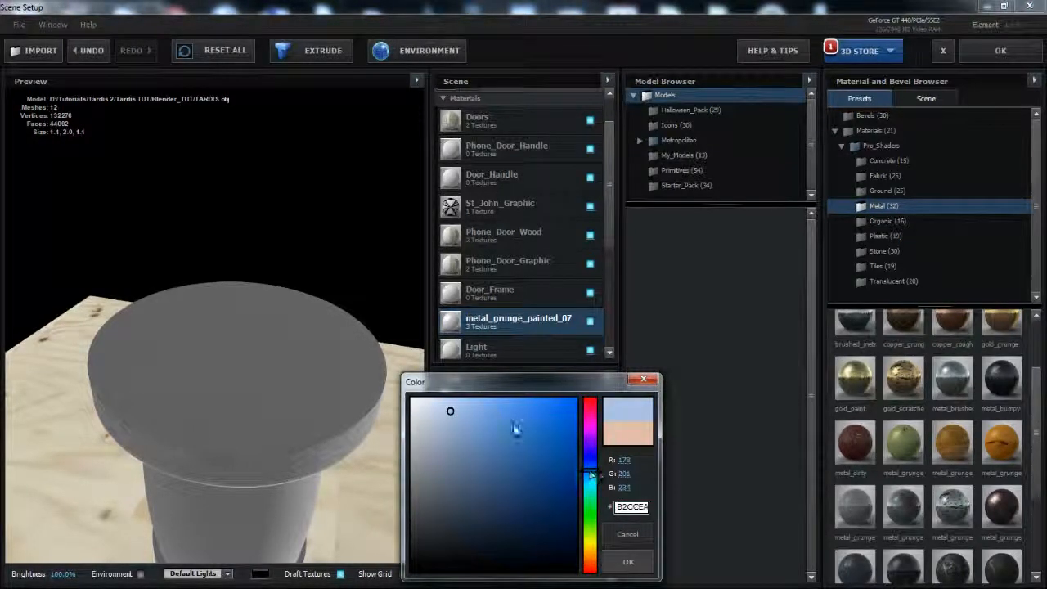
left_click(503, 413)
left_click(628, 561)
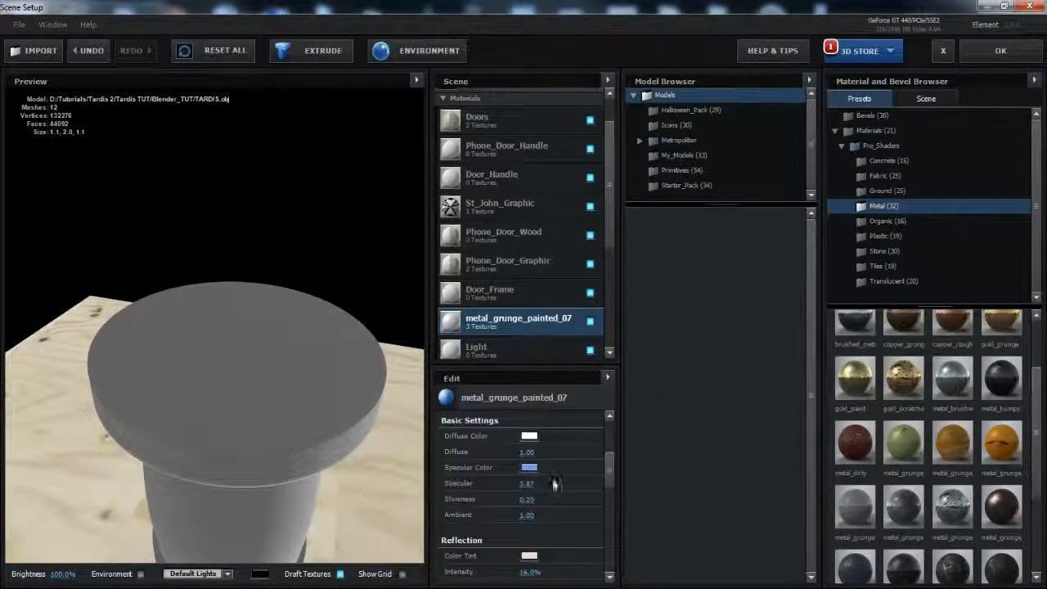
Change the lantern metal's reflection Color Tint to a light blue.
scroll(551, 499, "down", 4)
left_click(529, 445)
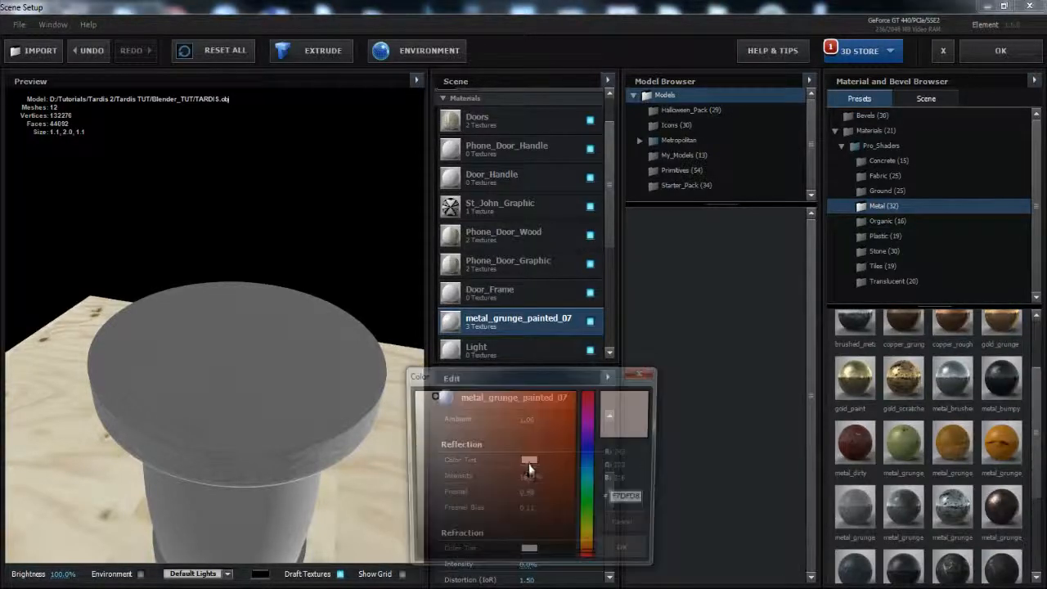
left_click(591, 478)
left_click_drag(596, 475, 594, 465)
left_click_drag(504, 401, 484, 395)
left_click(625, 561)
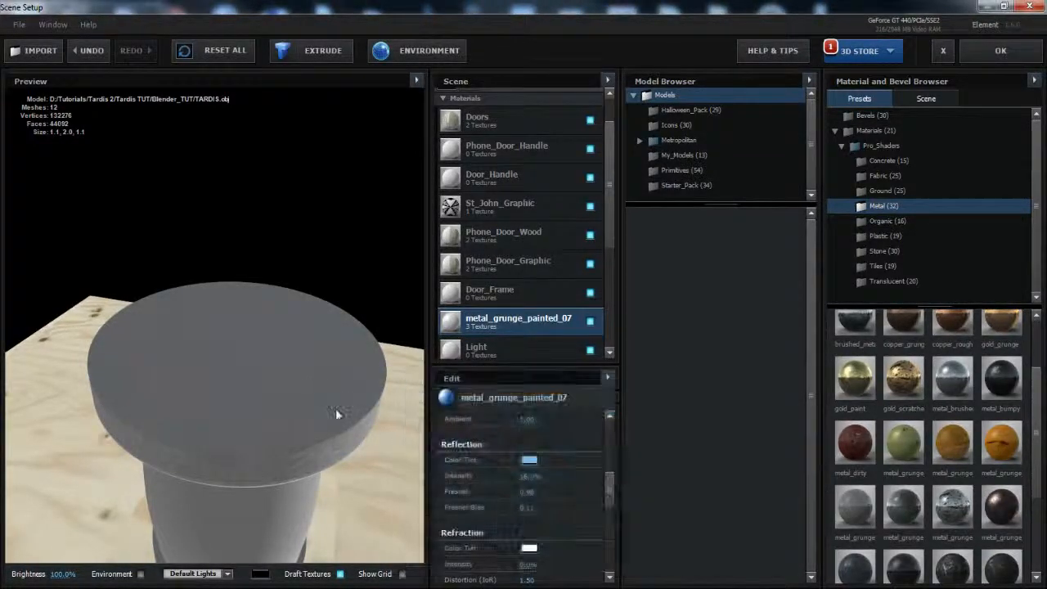
Set the lantern metal's Diffuse Color to hex 02457C and inspect the lantern's cap and base.
scroll(336, 409, "down", 5)
scroll(491, 457, "up", 2)
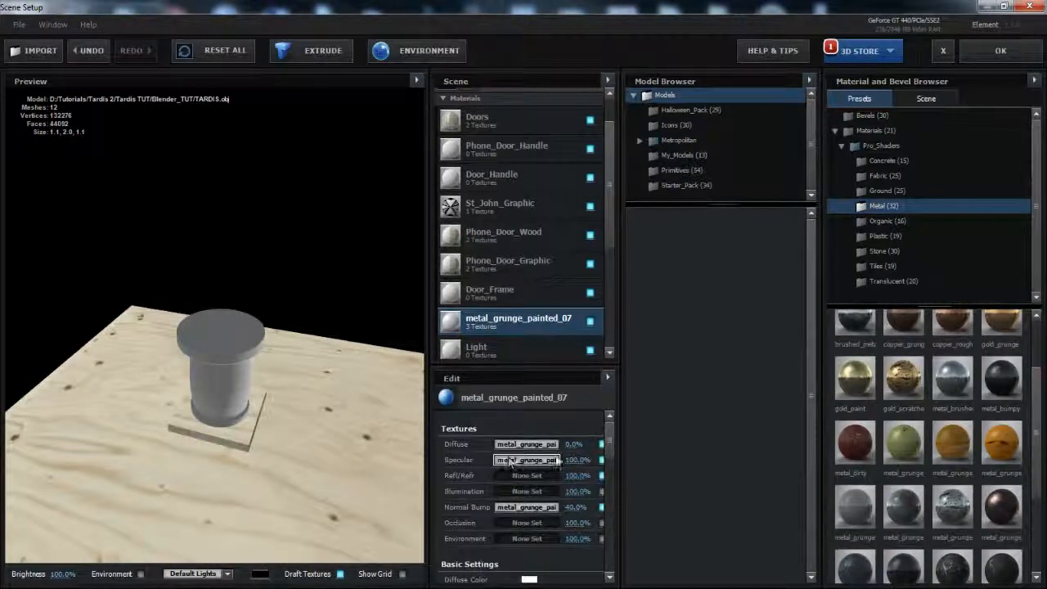
left_click(528, 579)
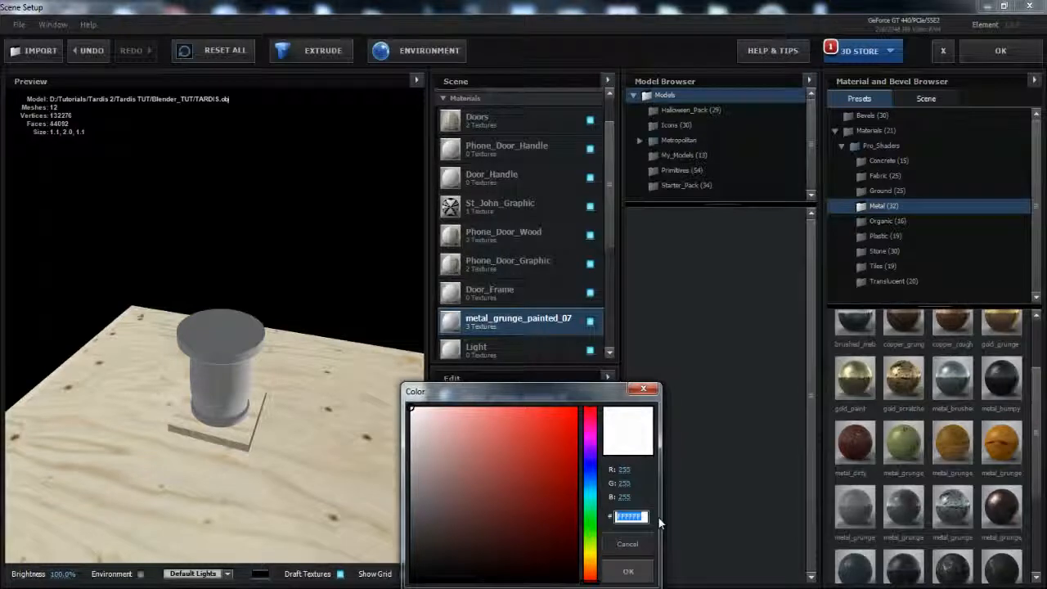
type("2457c")
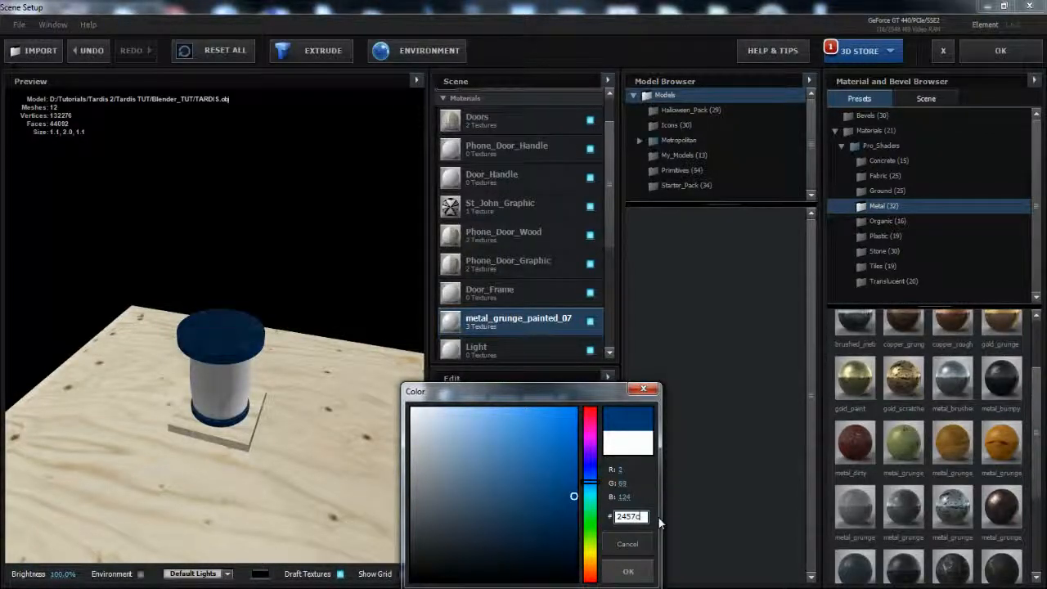
key("Return")
scroll(267, 424, "up", 5)
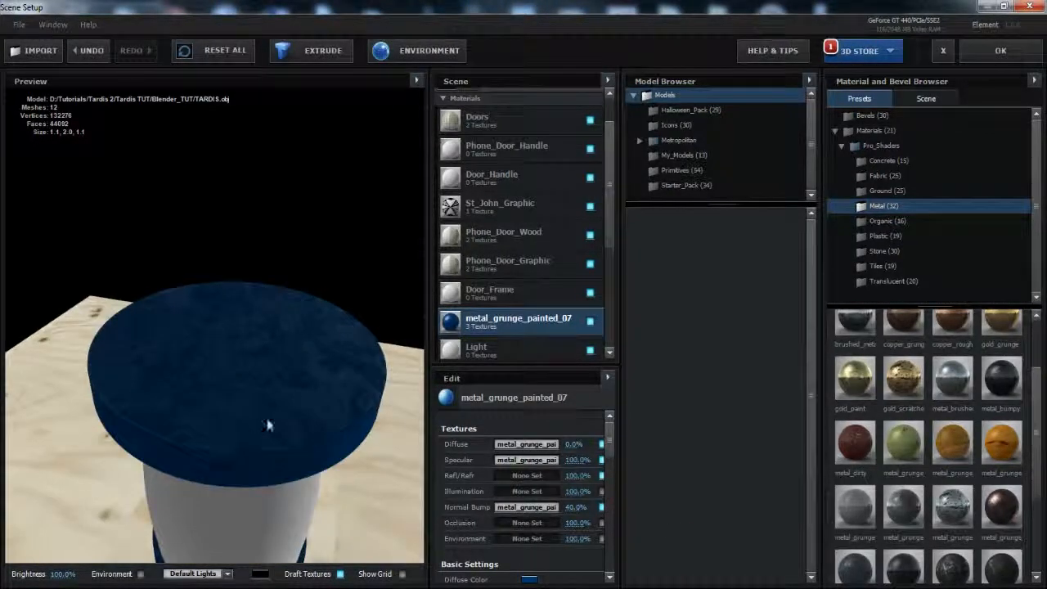
scroll(295, 379, "down", 5)
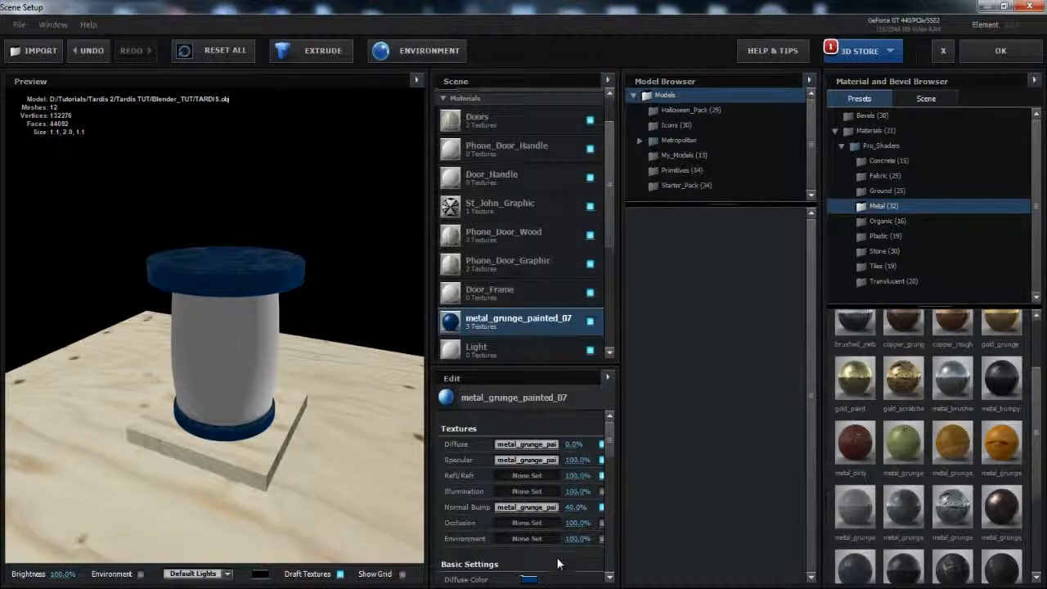
Copy the lantern metal's Diffuse Color hex 02457C and apply it as the Diffuse Color of the Posts material.
left_click(529, 578)
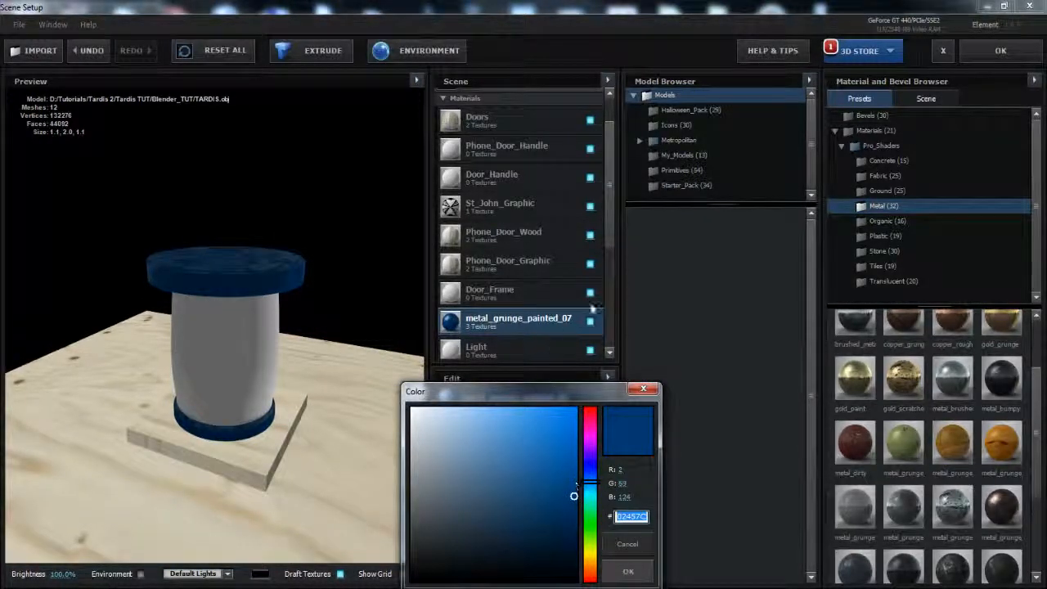
left_click(642, 569)
scroll(535, 267, "down", 5)
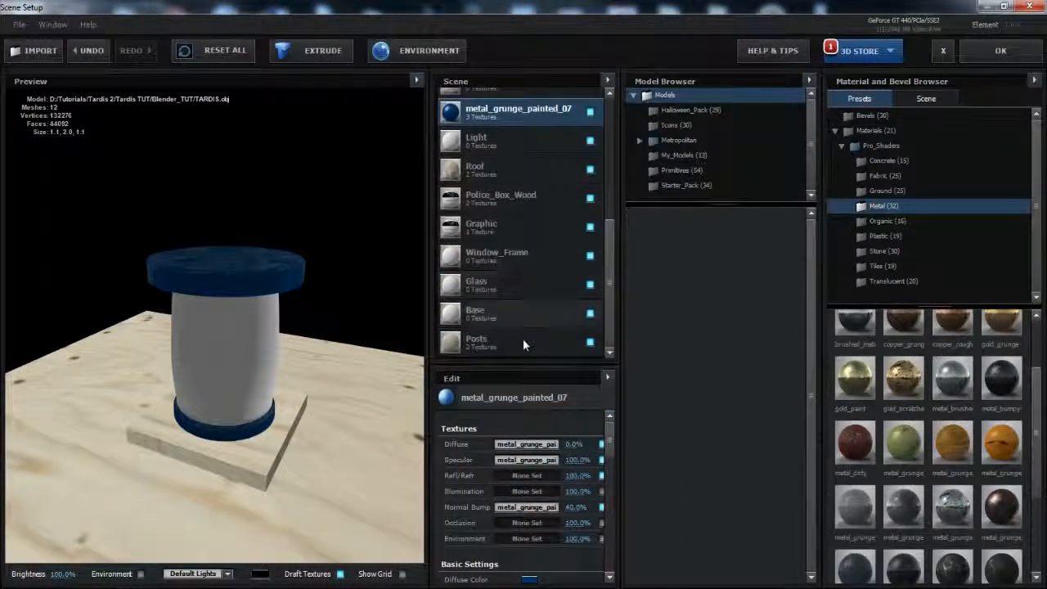
left_click(521, 343)
scroll(535, 513, "down", 3)
left_click(530, 532)
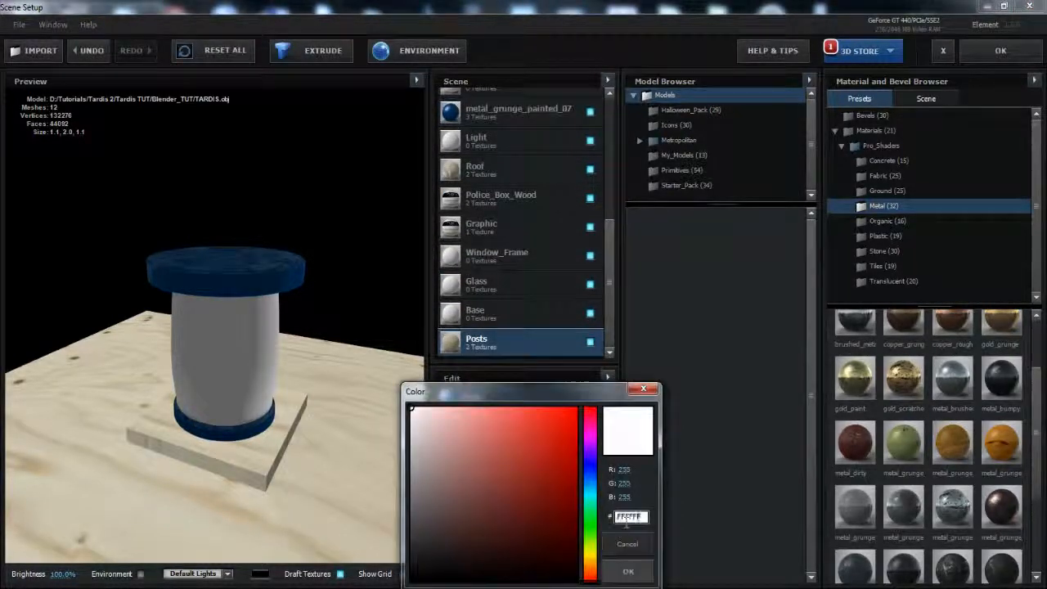
left_click_drag(645, 516, 611, 526)
key("ctrl+v")
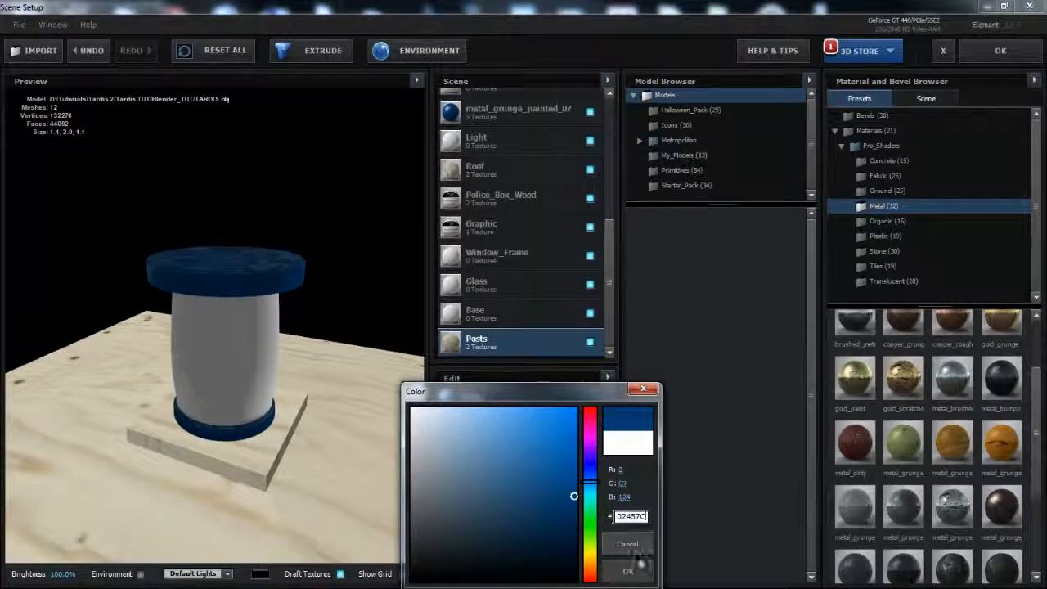
left_click(628, 571)
Check the blue posts on the whole box and set the Base material's Diffuse Color to 02457C.
middle_click_drag(288, 425, 297, 375)
scroll(297, 375, "down", 5)
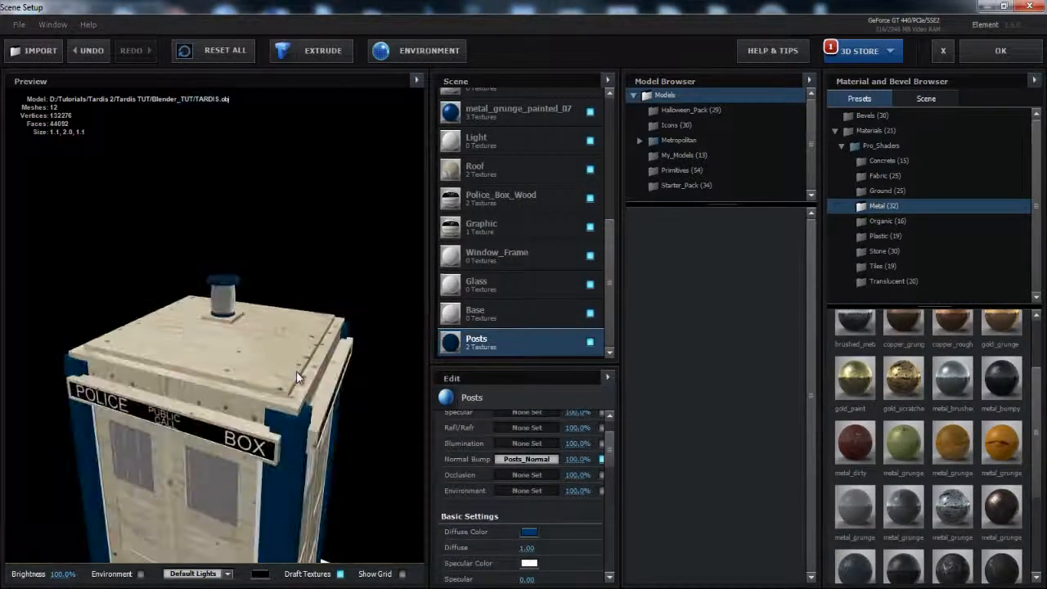
left_click_drag(298, 377, 315, 344)
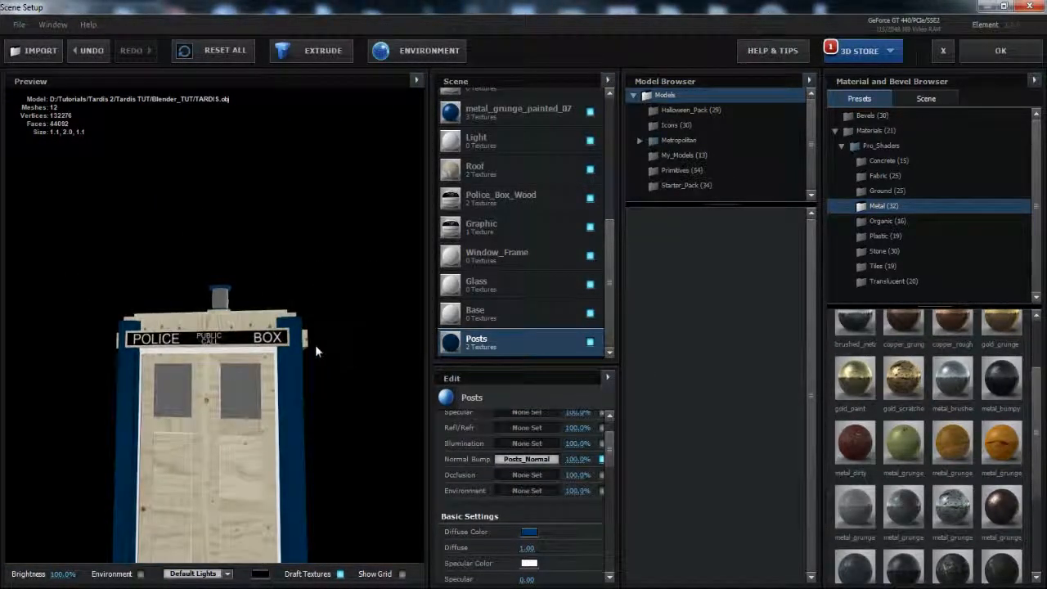
scroll(534, 516, "up", 2)
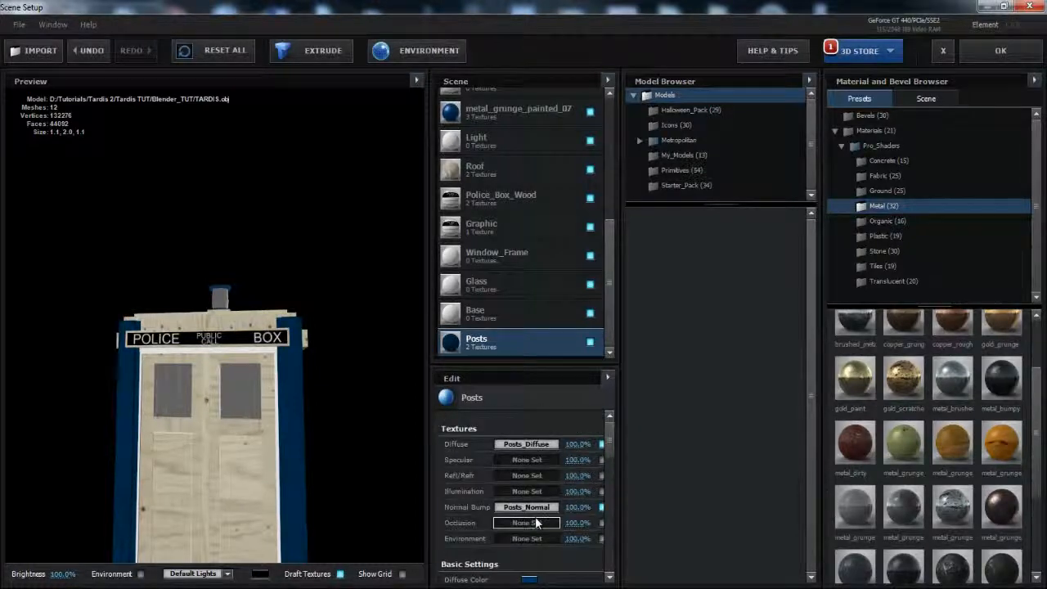
left_click(495, 312)
scroll(514, 415, "down", 1)
left_click(528, 544)
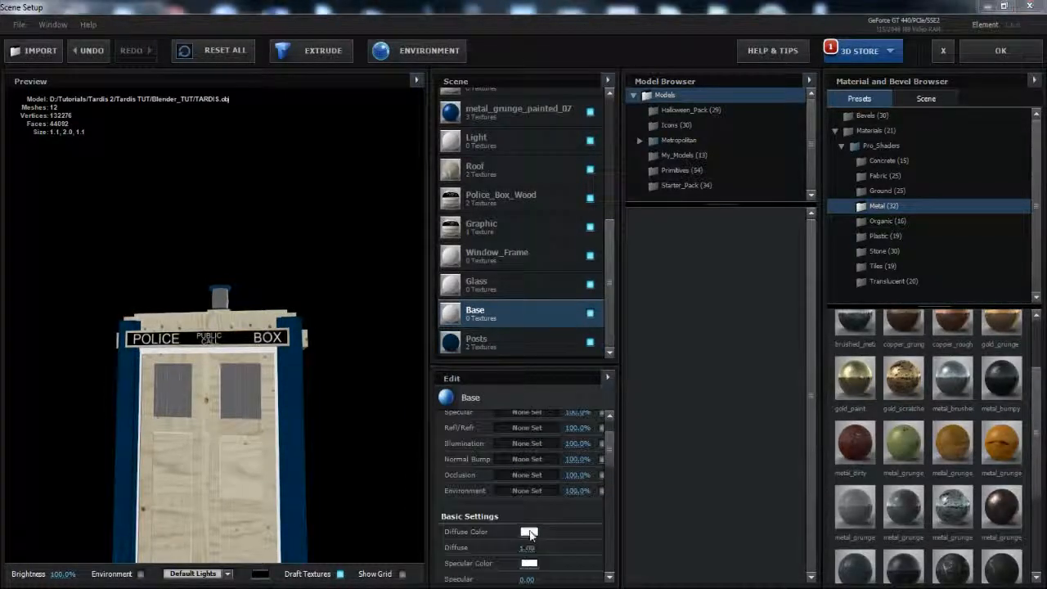
key("ctrl+v")
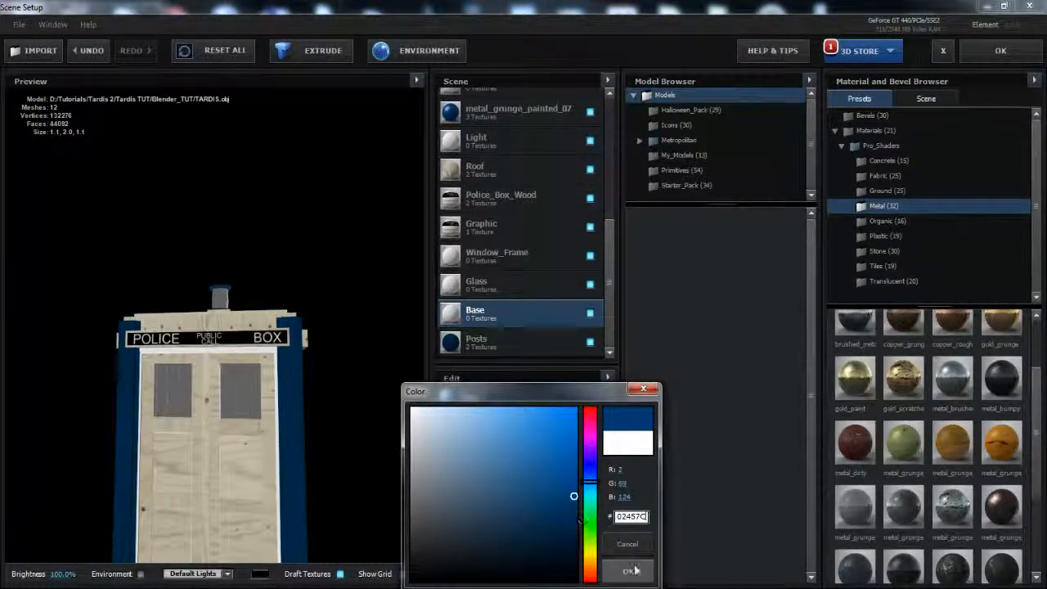
left_click(633, 568)
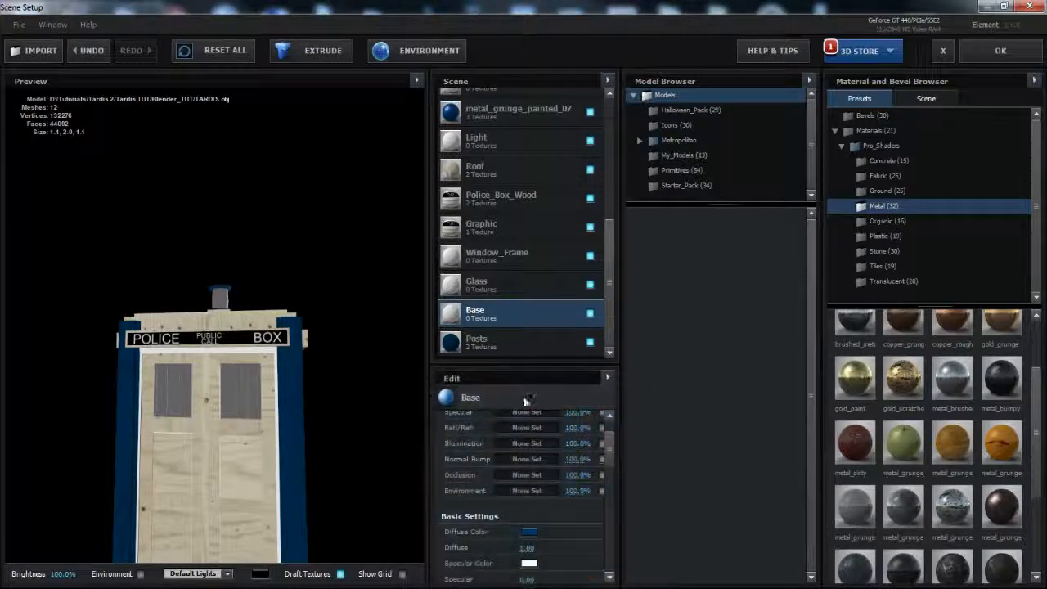
Set the Diffuse Color of the Police_Box_Wood material to the copied blue 02457C.
left_click(503, 208)
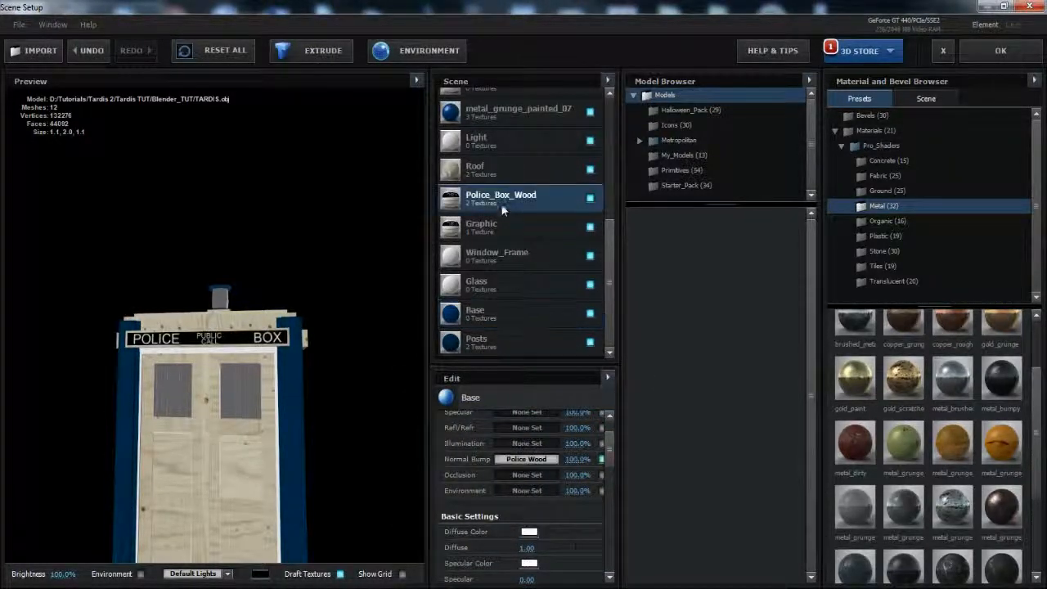
left_click(530, 533)
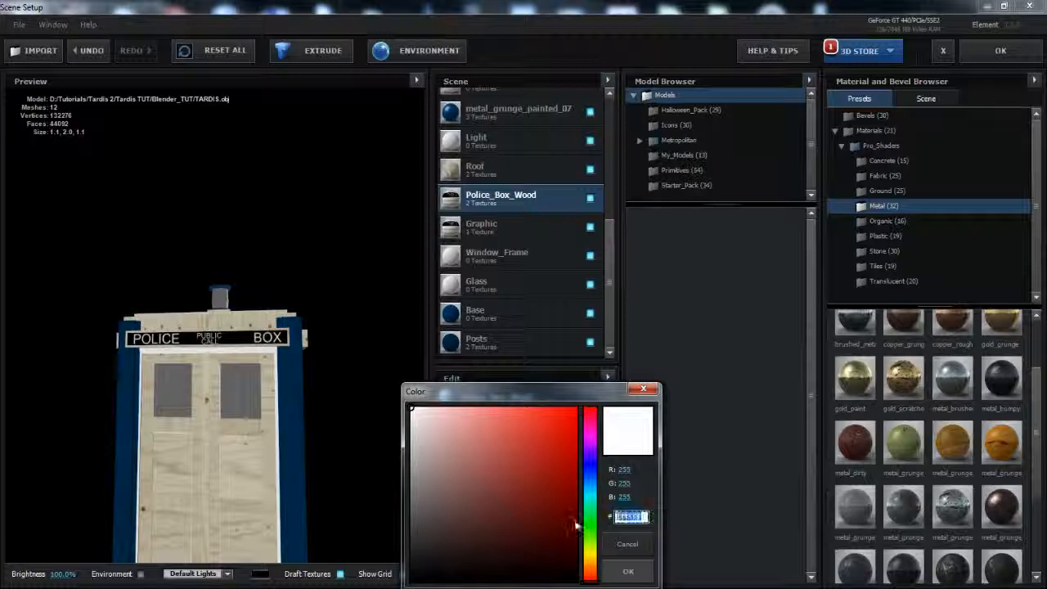
key("ctrl+v")
left_click(628, 570)
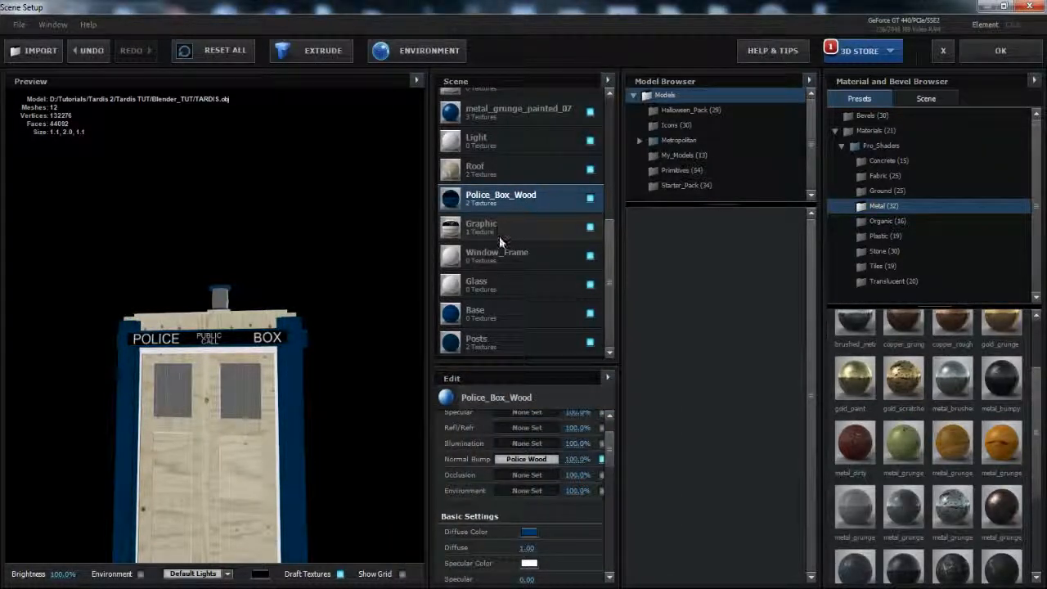
Set the Diffuse Color of the Roof material to the copied blue 02457C.
left_click(500, 166)
left_click(529, 532)
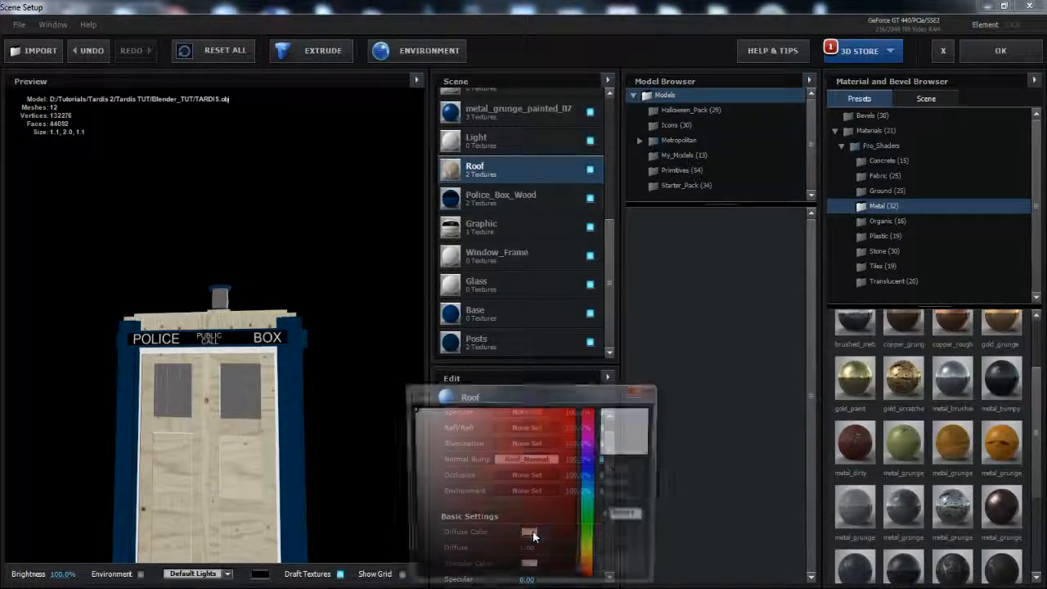
double_click(620, 516)
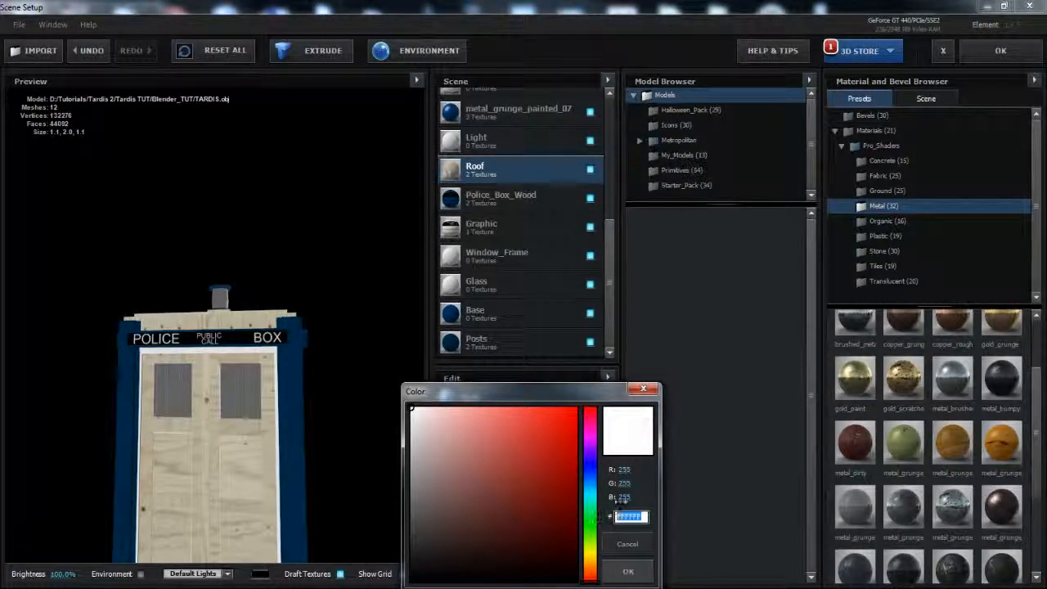
key("ctrl+v")
left_click(628, 571)
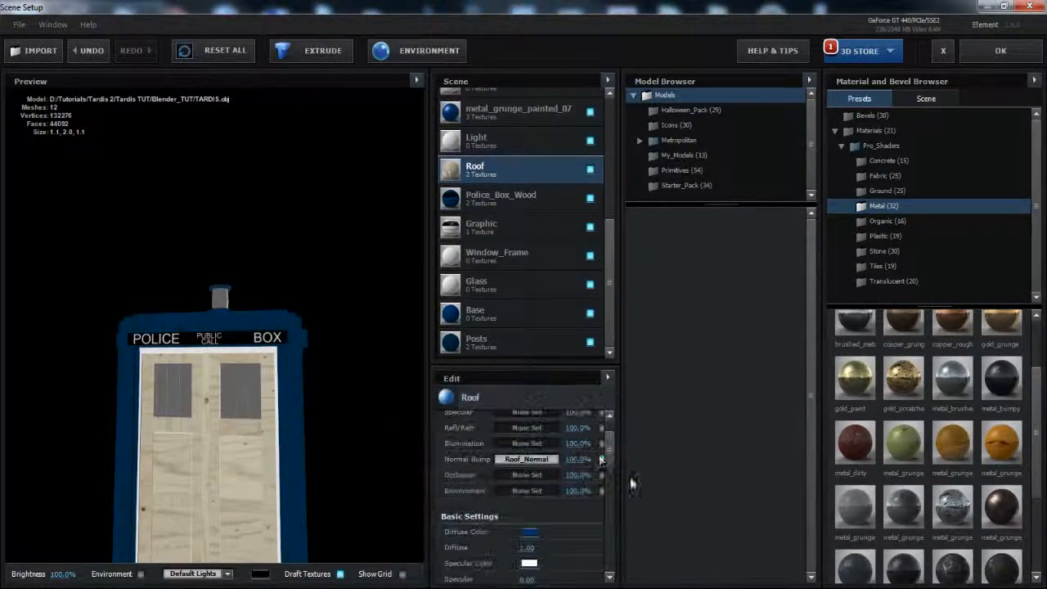
Set the Diffuse Color of the Phone_Door_Wood material to the same dark blue as the roof.
scroll(523, 336, "up", 1)
scroll(523, 330, "up", 2)
left_click(496, 145)
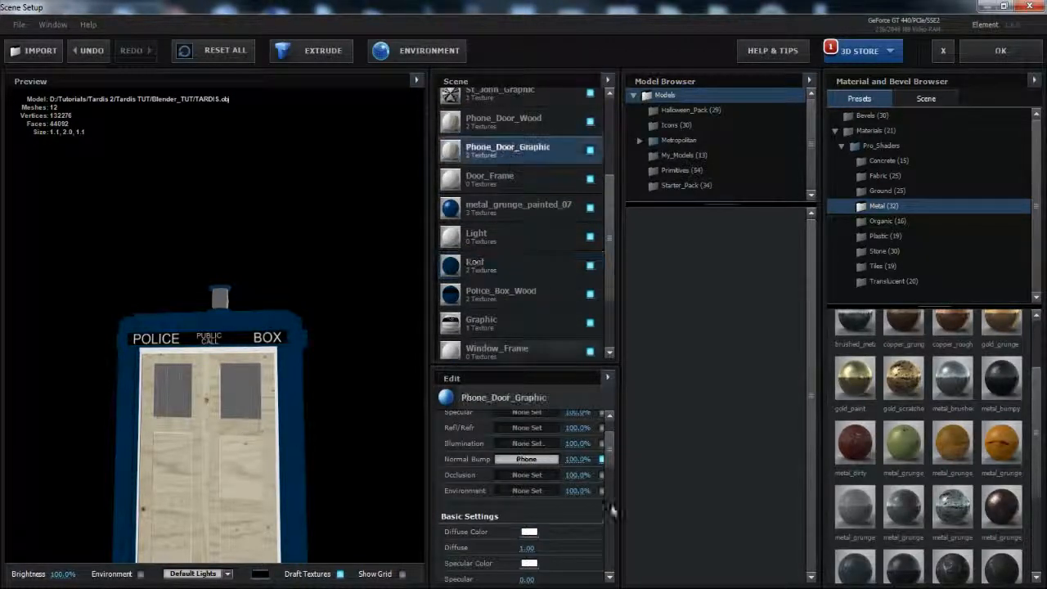
left_click(494, 127)
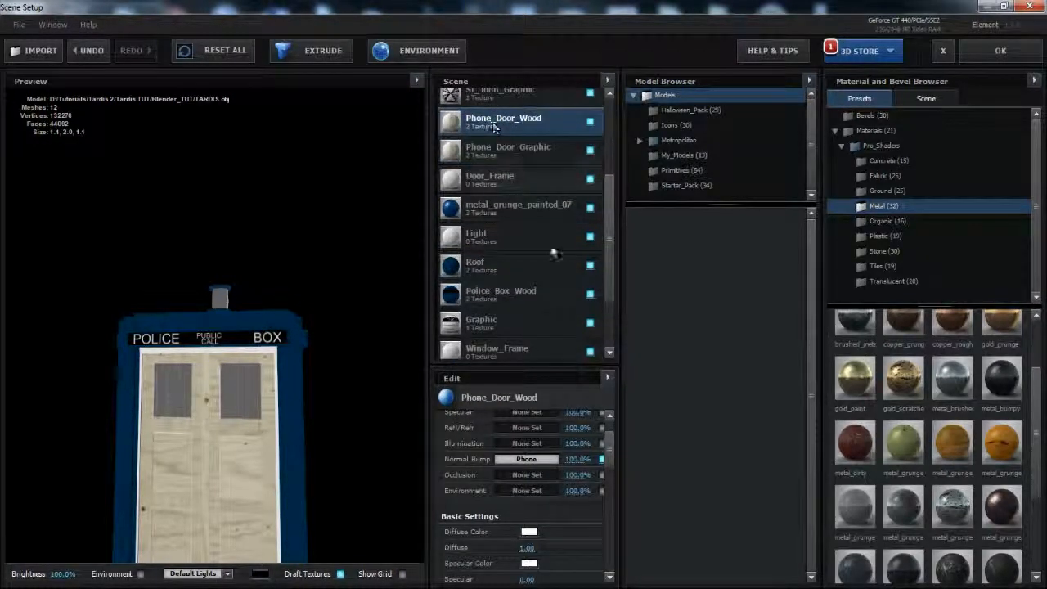
left_click(530, 531)
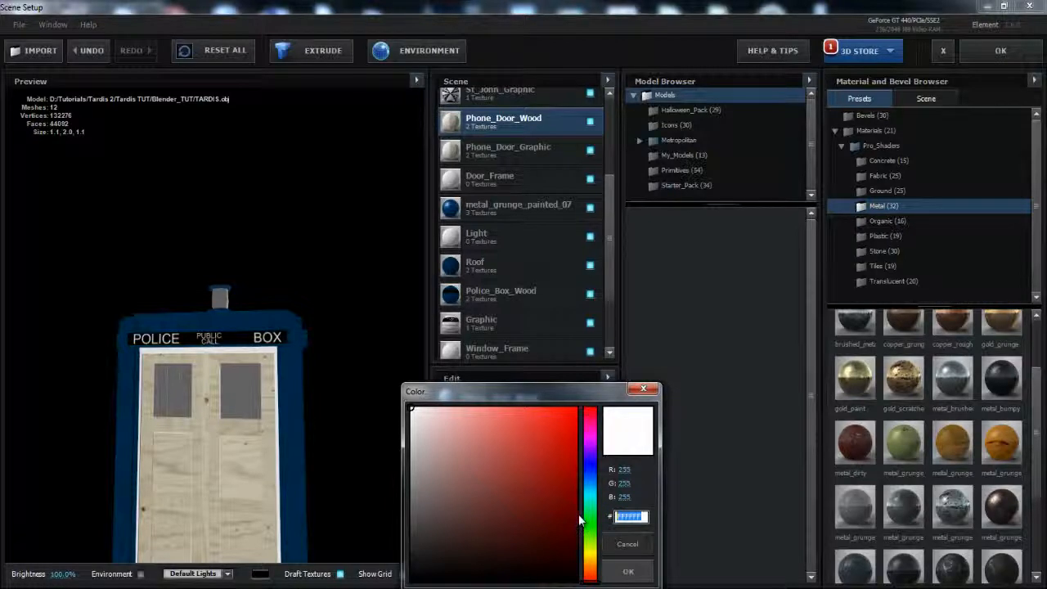
type("003B6F")
left_click(629, 570)
Set the Diffuse Color of the Doors material to the same dark blue as the posts and roof.
scroll(522, 327, "up", 2)
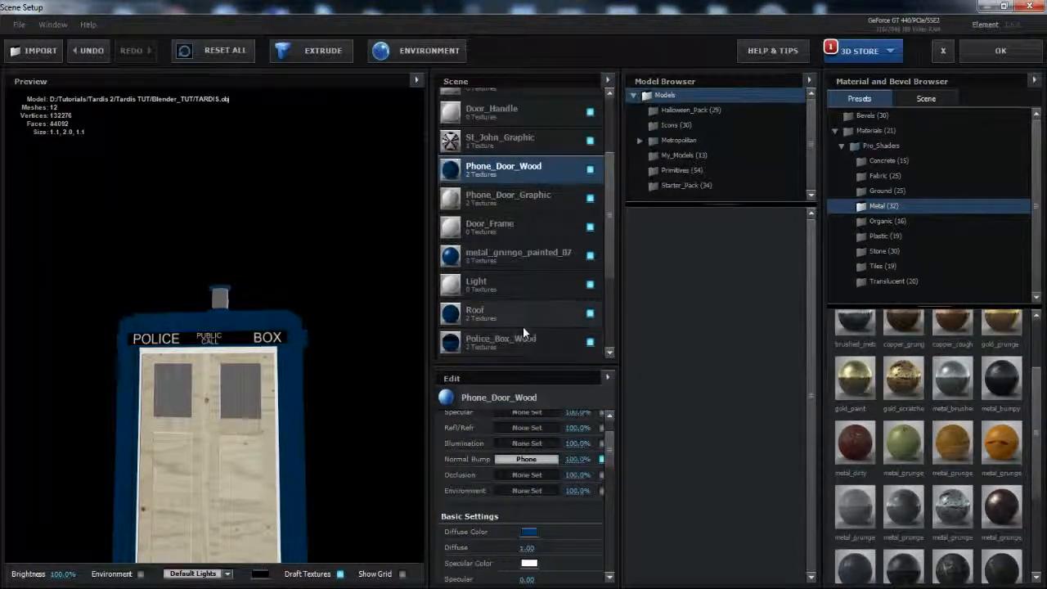
scroll(523, 330, "up", 3)
left_click(491, 149)
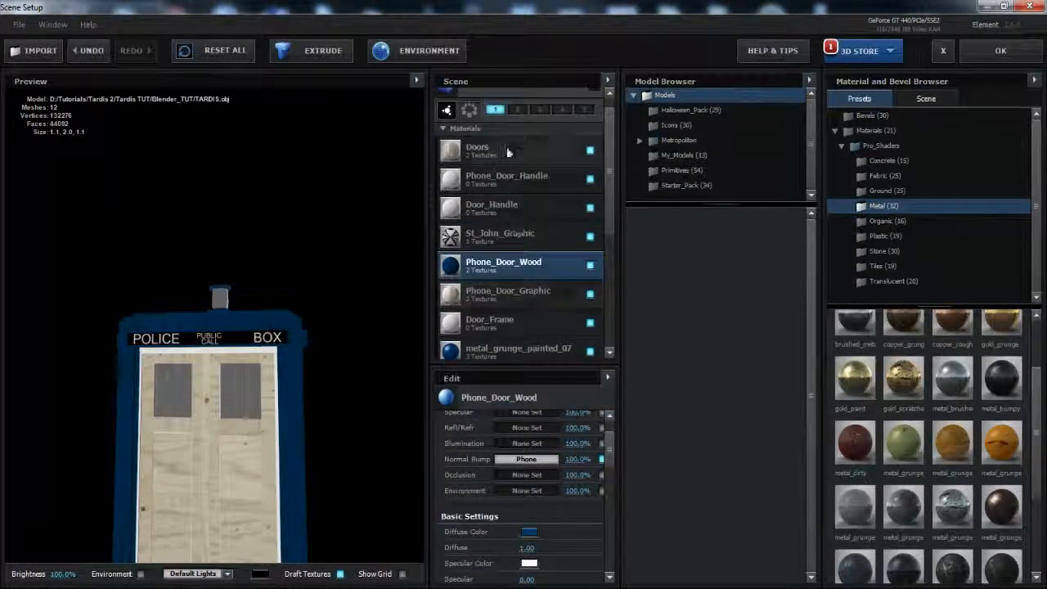
left_click(530, 531)
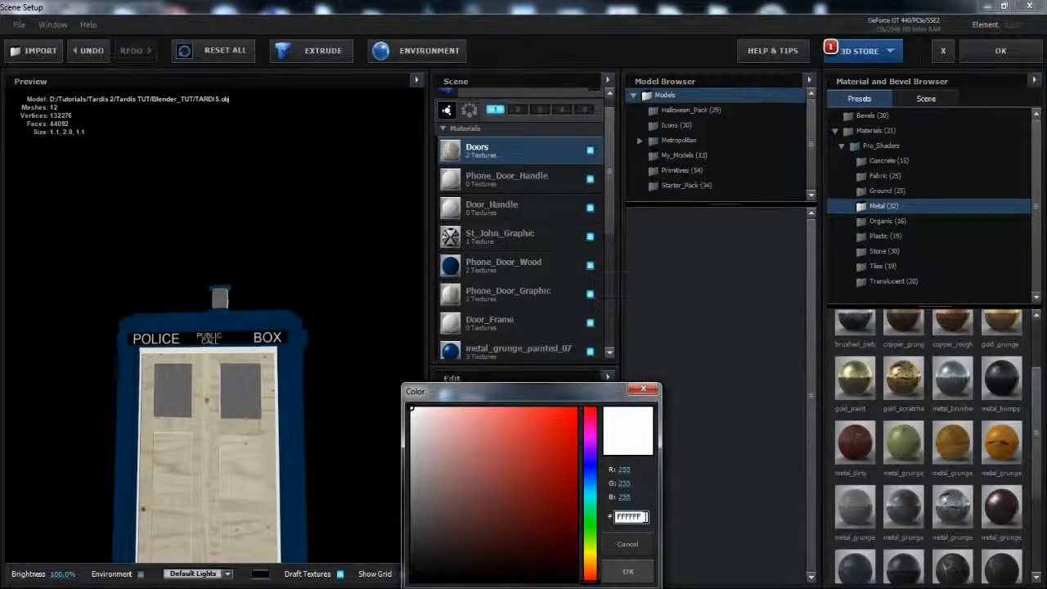
left_click(625, 572)
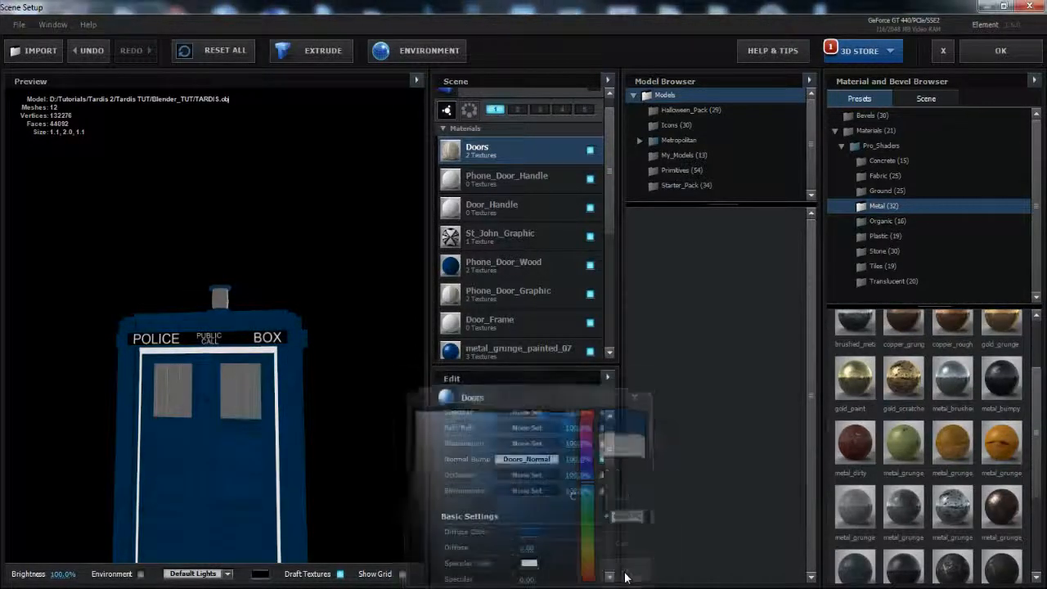
Apply the plastic_white_01 preset from the Pro_Shaders Plastic collection to the Window_Frame material and enable its Draw Backfaces option.
left_click_drag(203, 398, 301, 392)
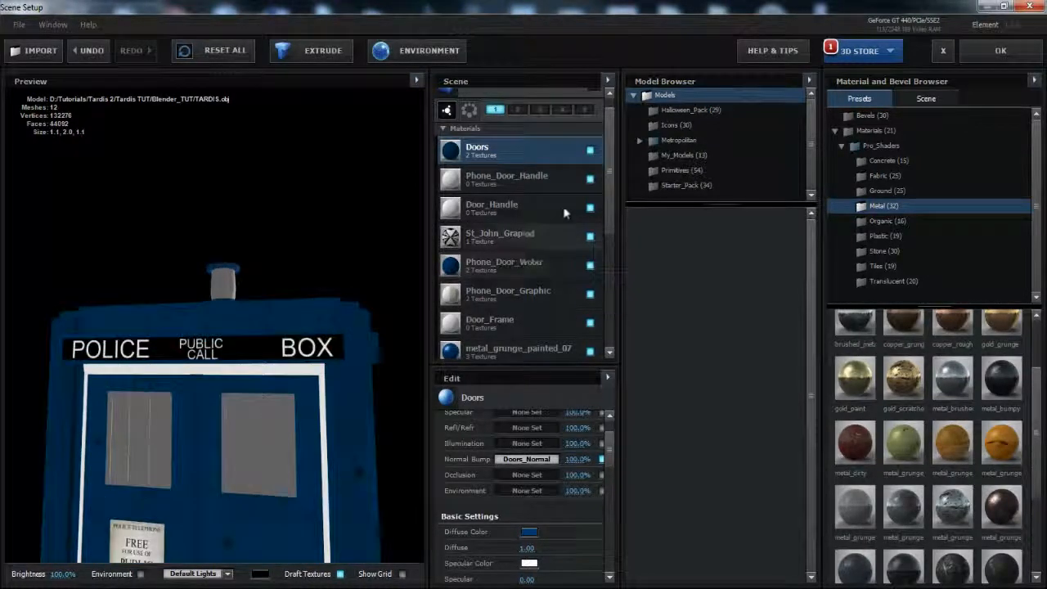
left_click_drag(610, 212, 603, 332)
left_click(513, 257)
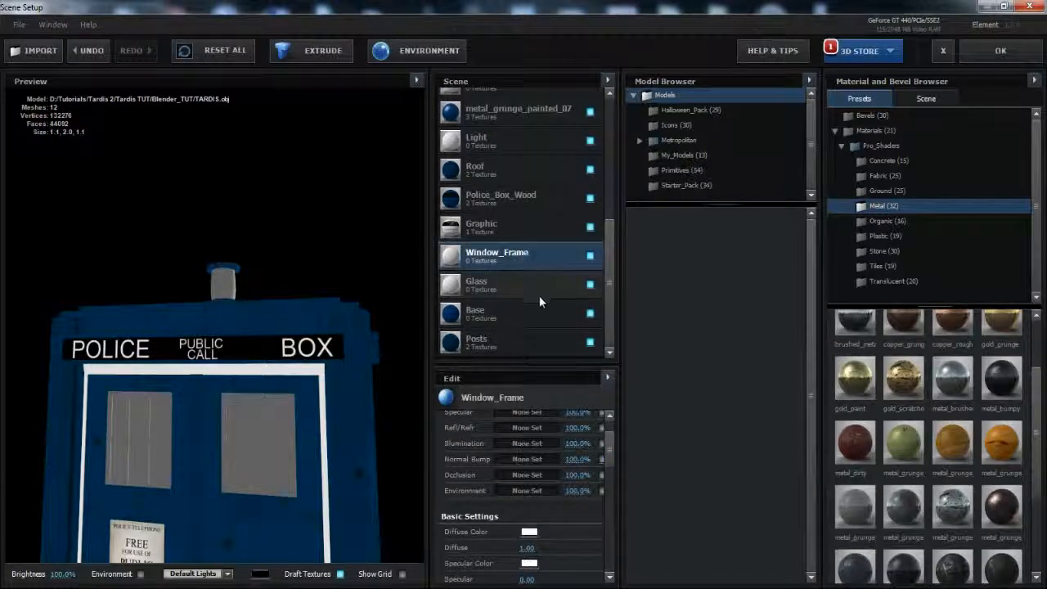
left_click(882, 236)
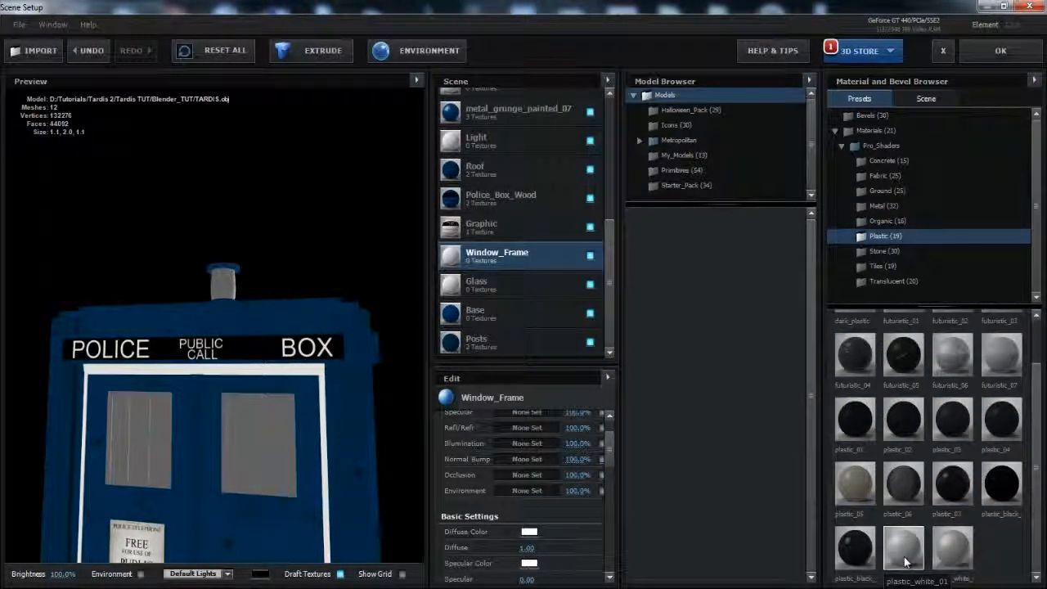
left_click_drag(602, 270, 544, 257)
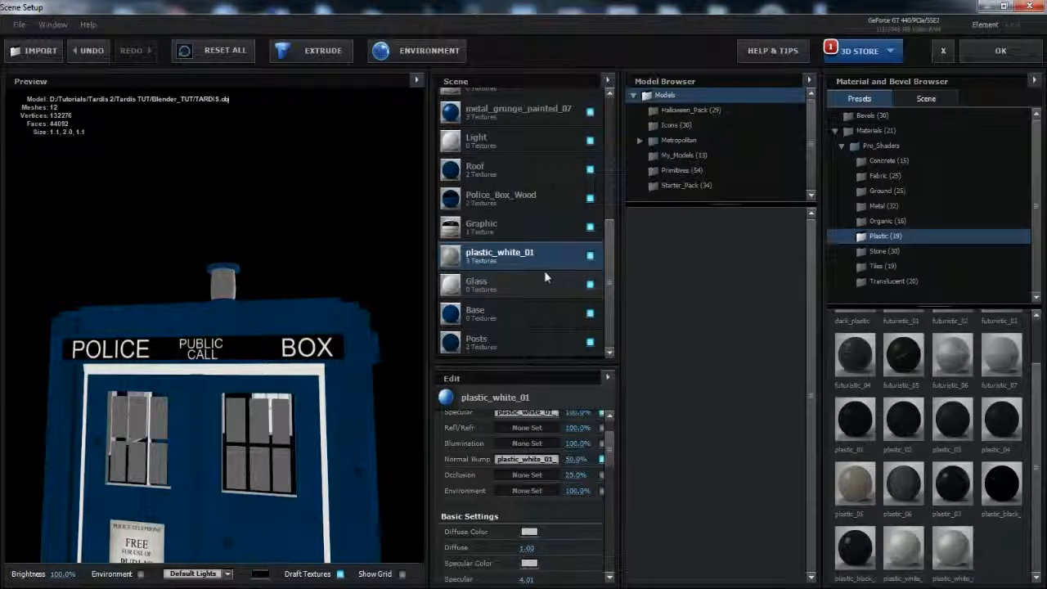
scroll(565, 466, "down", 8)
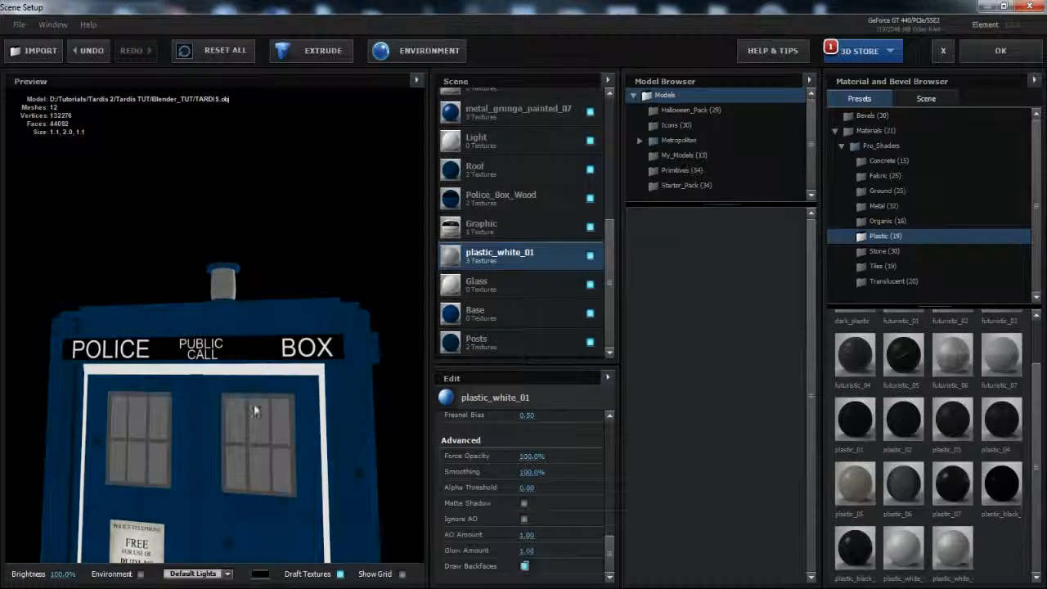
Apply the frosty preset from the Pro_Shaders Translucent collection to the Glass material and enable its Draw Backfaces option.
left_click_drag(238, 395, 240, 396)
right_click_drag(239, 396, 377, 454)
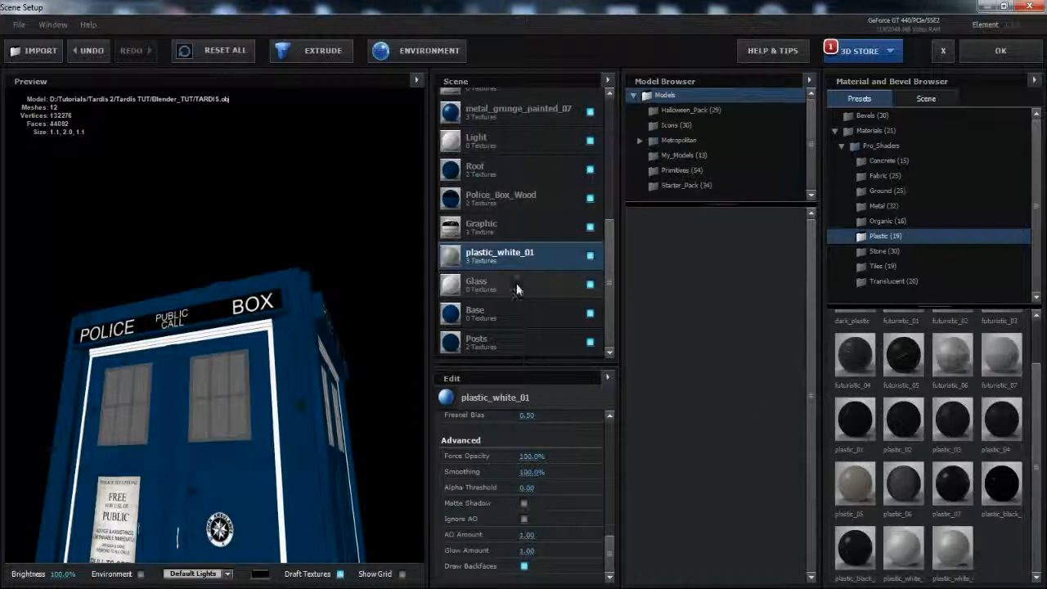
left_click(491, 282)
left_click(885, 282)
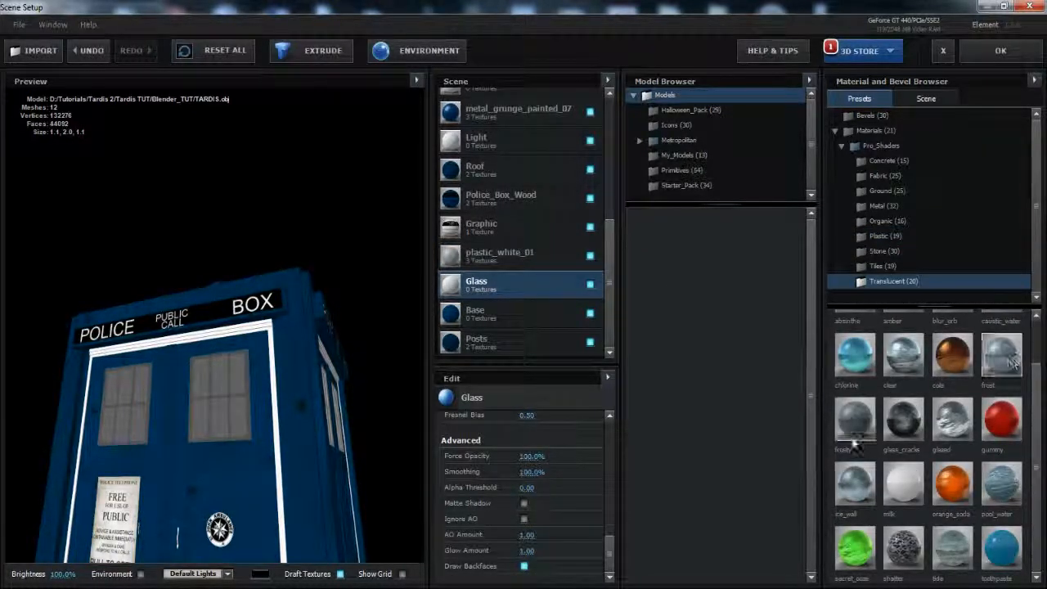
left_click_drag(853, 444, 500, 290)
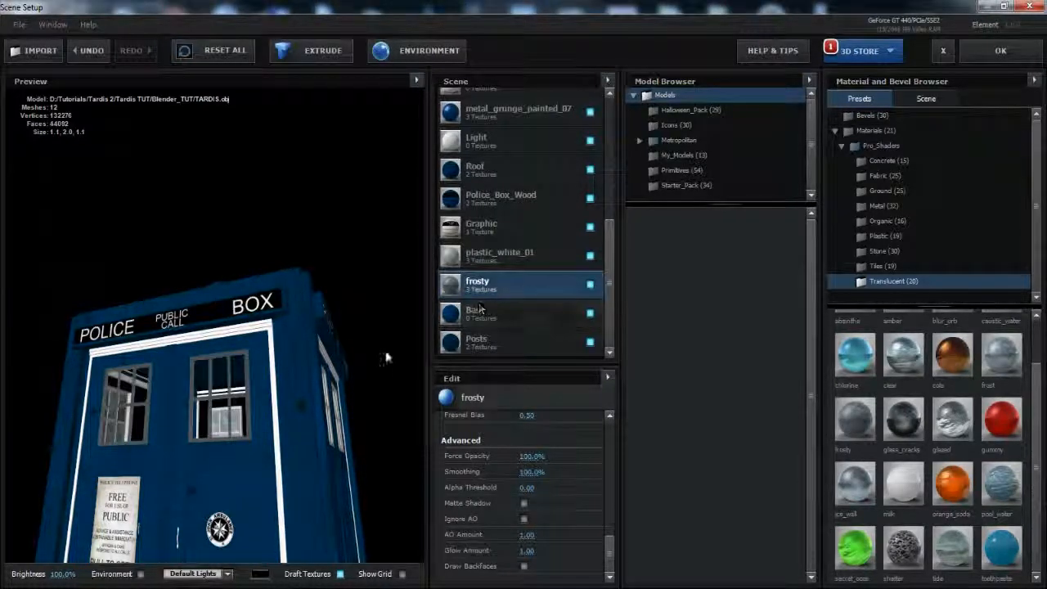
left_click(525, 567)
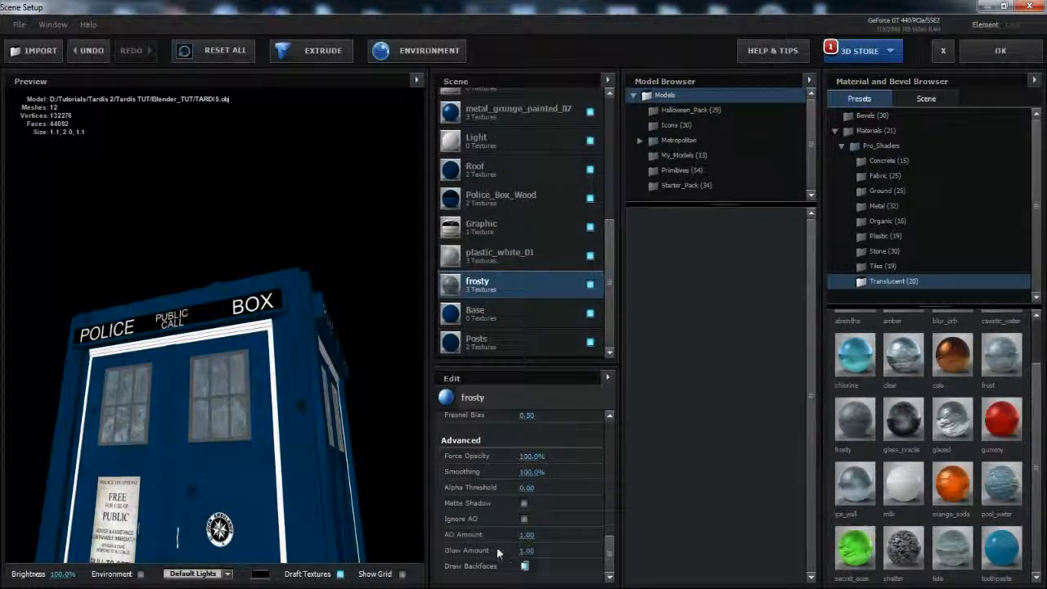
left_click_drag(230, 376, 221, 396)
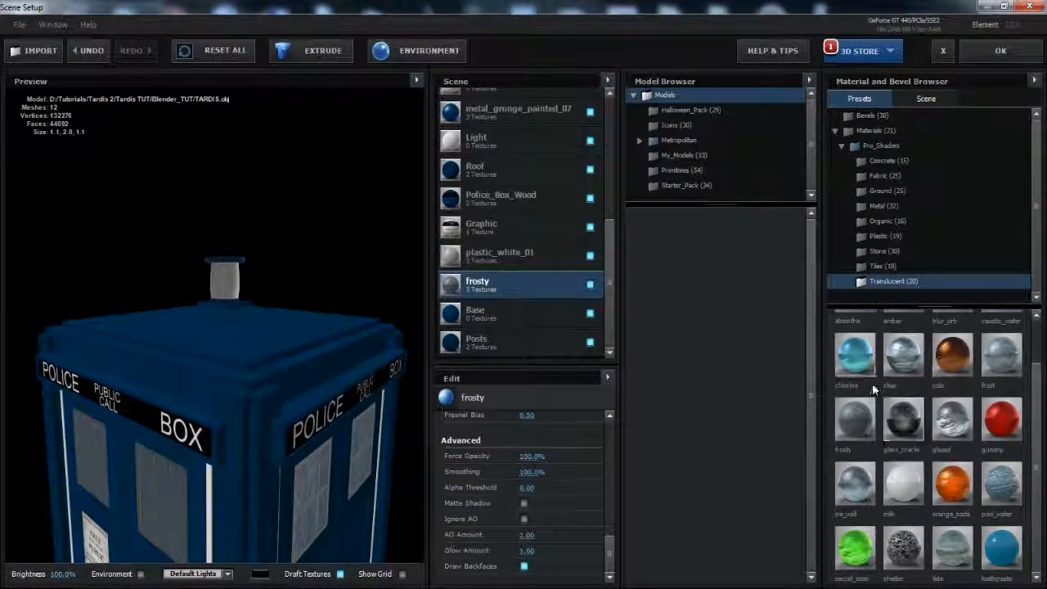
Apply the blur_orb preset from the Translucent collection to the Light material and enable its Draw Backfaces option.
scroll(946, 510, "up", 2)
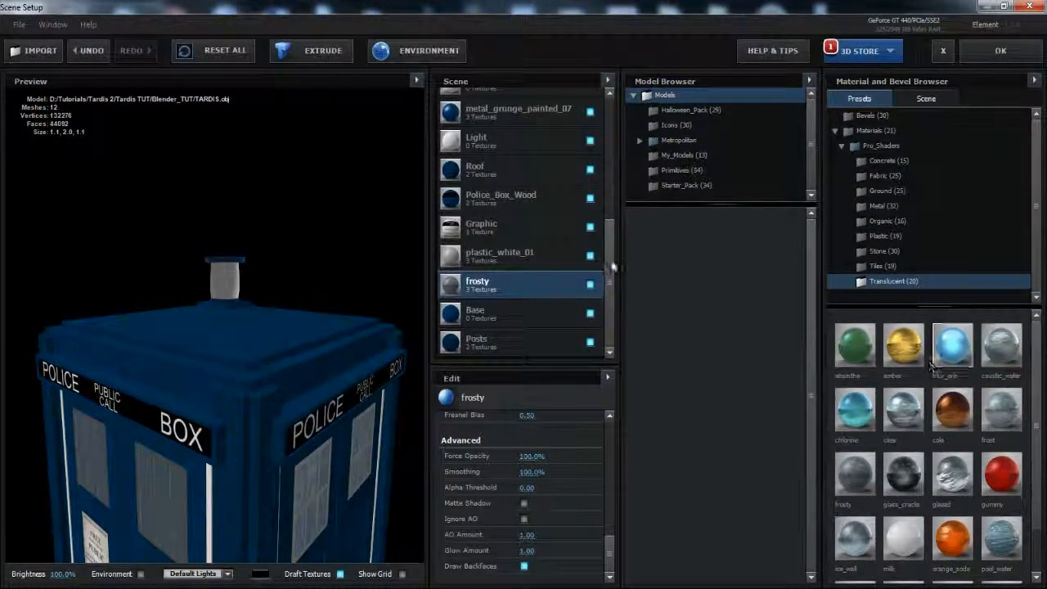
scroll(556, 257, "up", 3)
left_click_drag(953, 347, 466, 235)
scroll(343, 270, "up", 6)
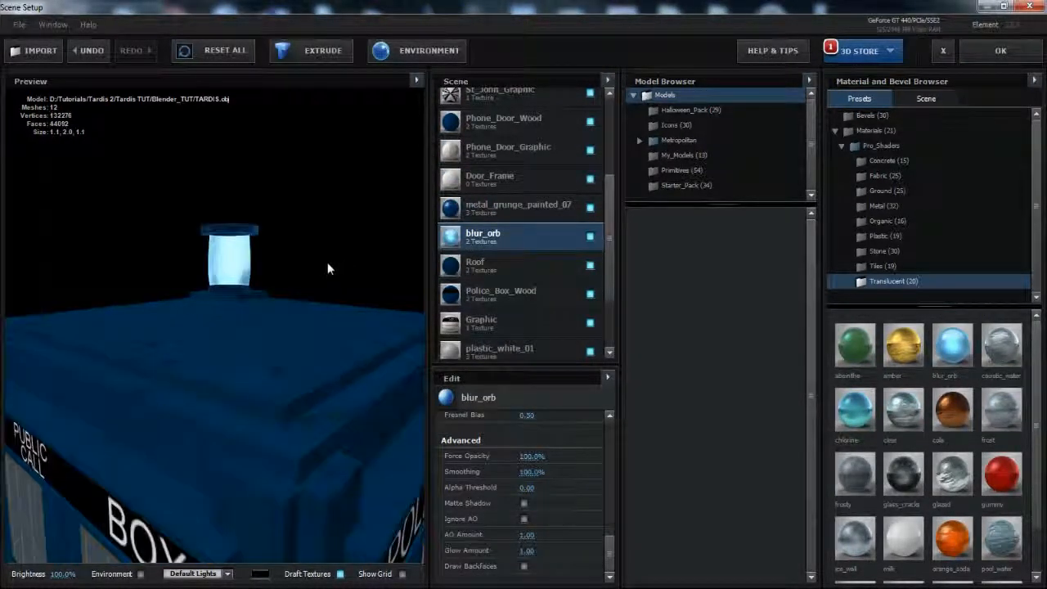
left_click(523, 566)
mouse_move(328, 375)
left_mouse_down()
mouse_move(360, 362)
mouse_move(528, 355)
mouse_move(566, 389)
mouse_move(443, 396)
mouse_move(294, 439)
mouse_move(286, 373)
mouse_move(481, 366)
mouse_move(561, 382)
left_mouse_up()
scroll(258, 452, "up", 10)
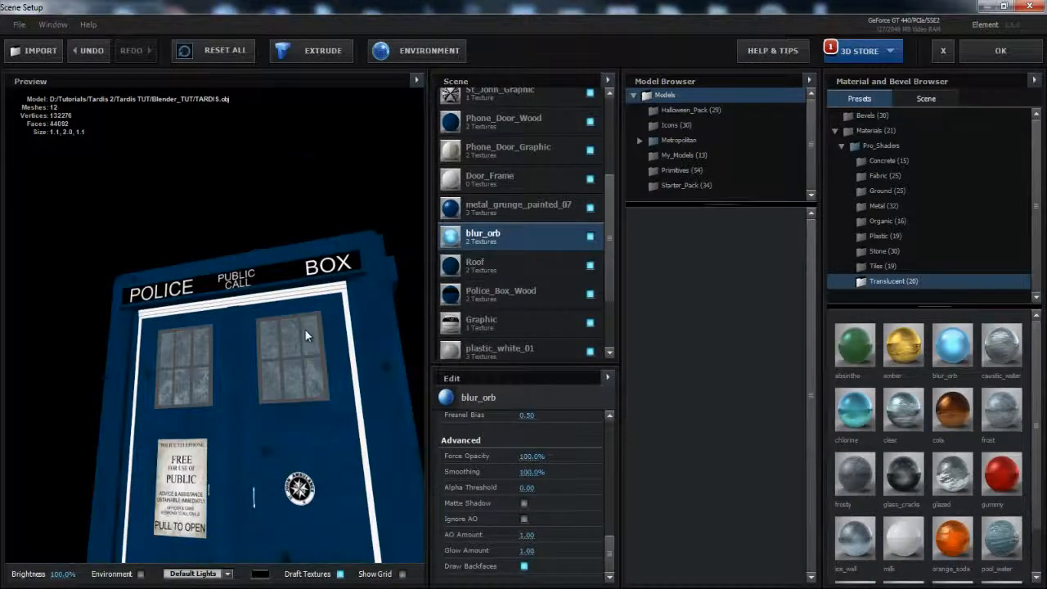
Apply the metal_grunge_painted_05 preset from the Pro_Shaders Metal collection to the Door_Handle and Phone_Door_Handle materials.
left_click_drag(305, 331, 293, 362)
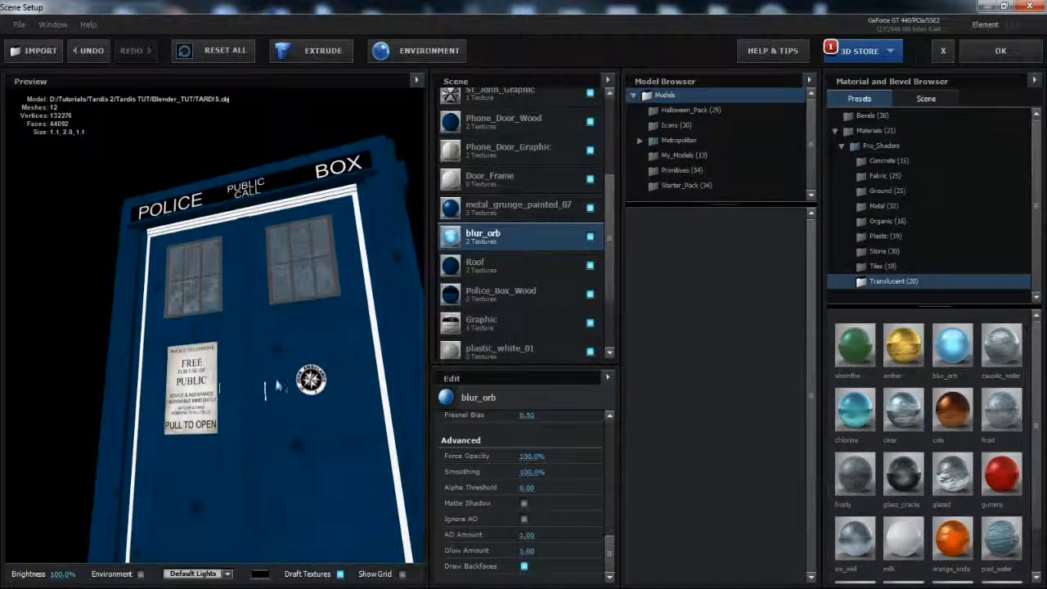
scroll(551, 282, "up", 2)
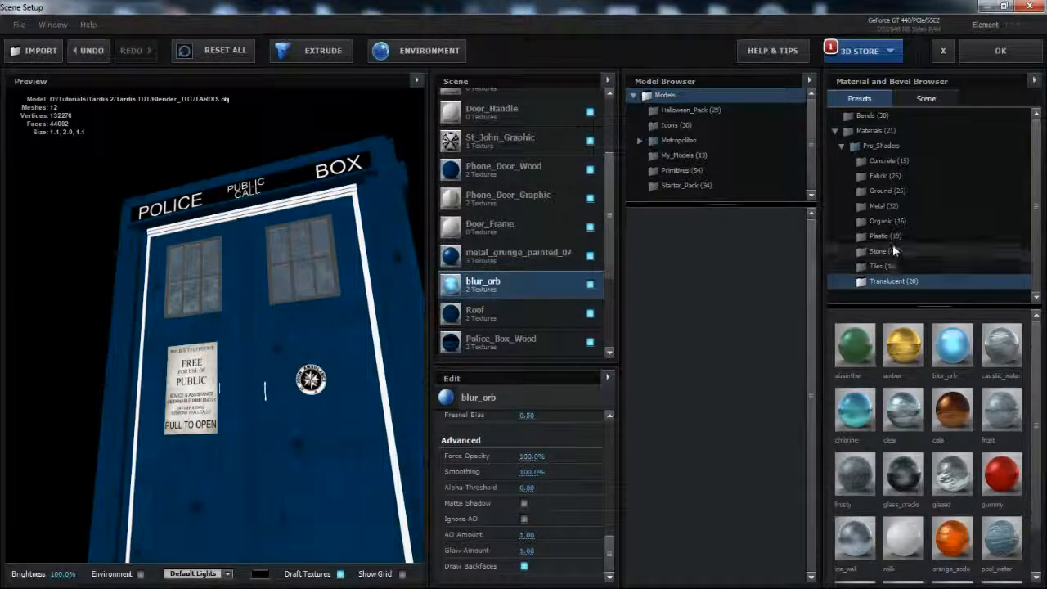
left_click(883, 205)
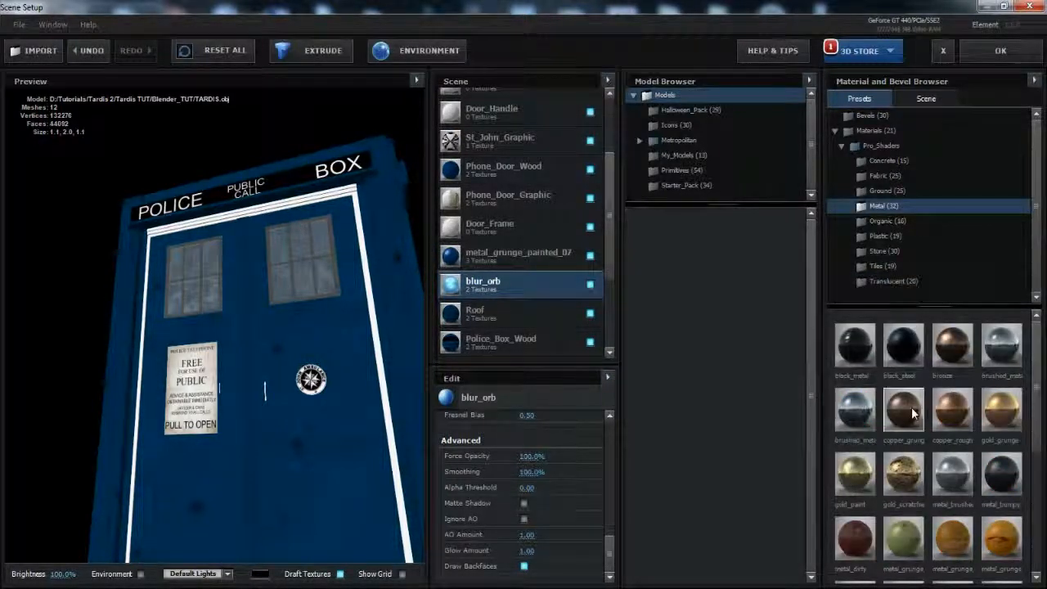
scroll(914, 421, "down", 2)
scroll(913, 419, "down", 3)
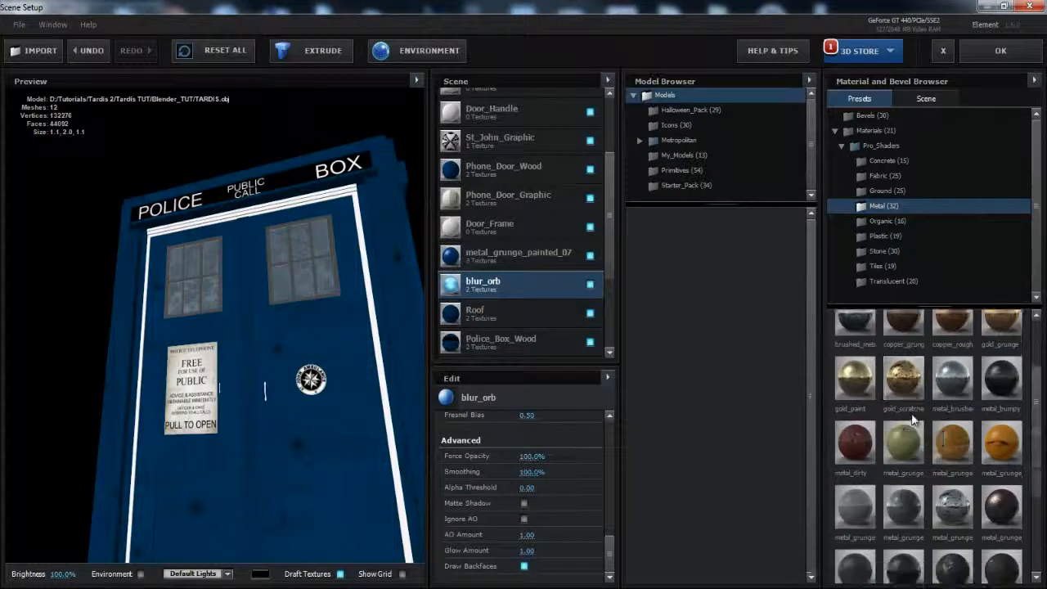
left_click_drag(906, 465, 556, 112)
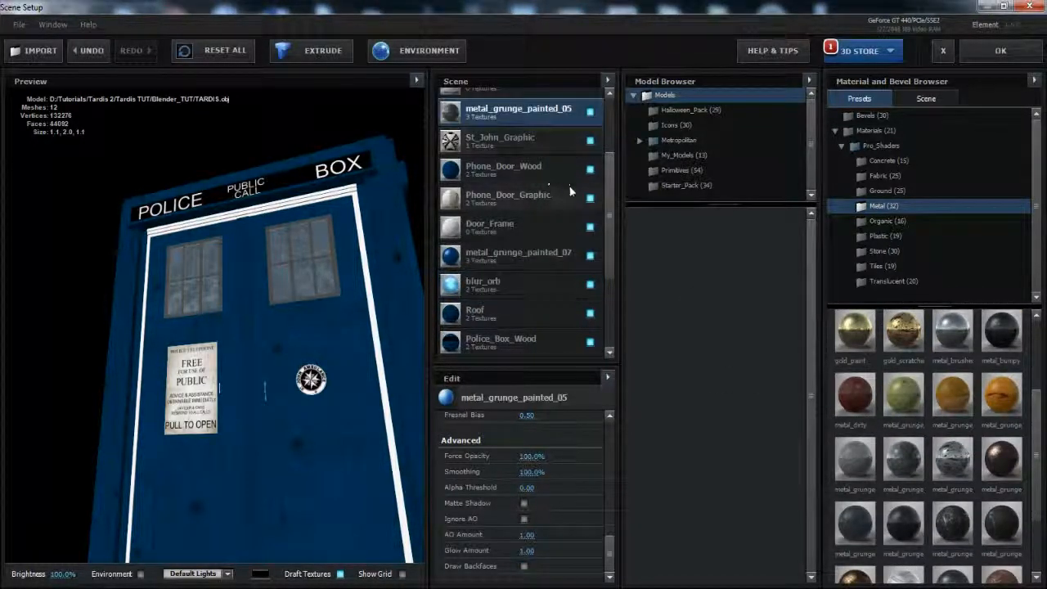
scroll(575, 243, "up", 3)
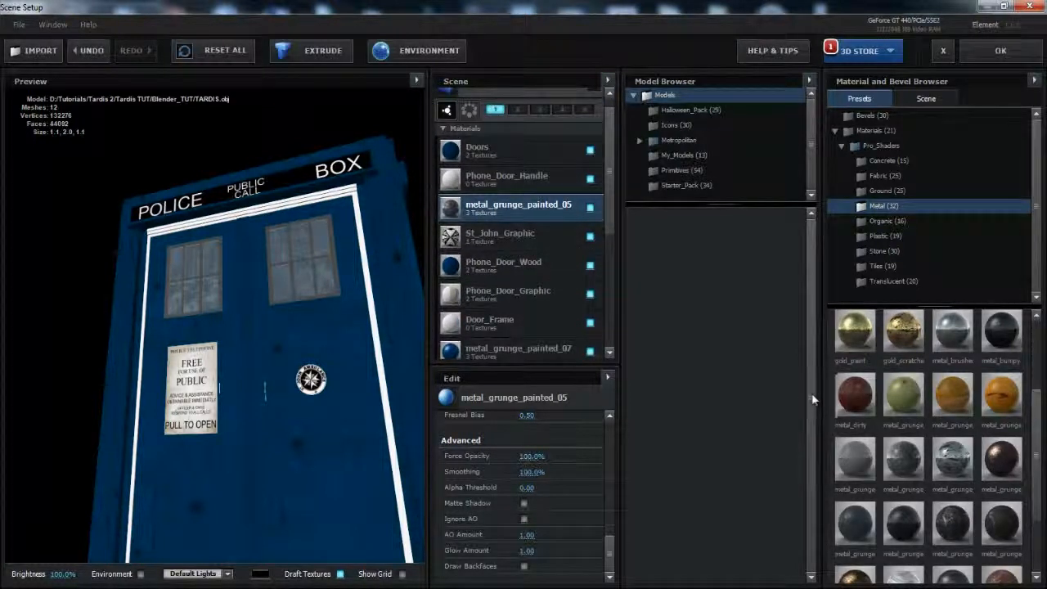
left_click_drag(930, 471, 523, 176)
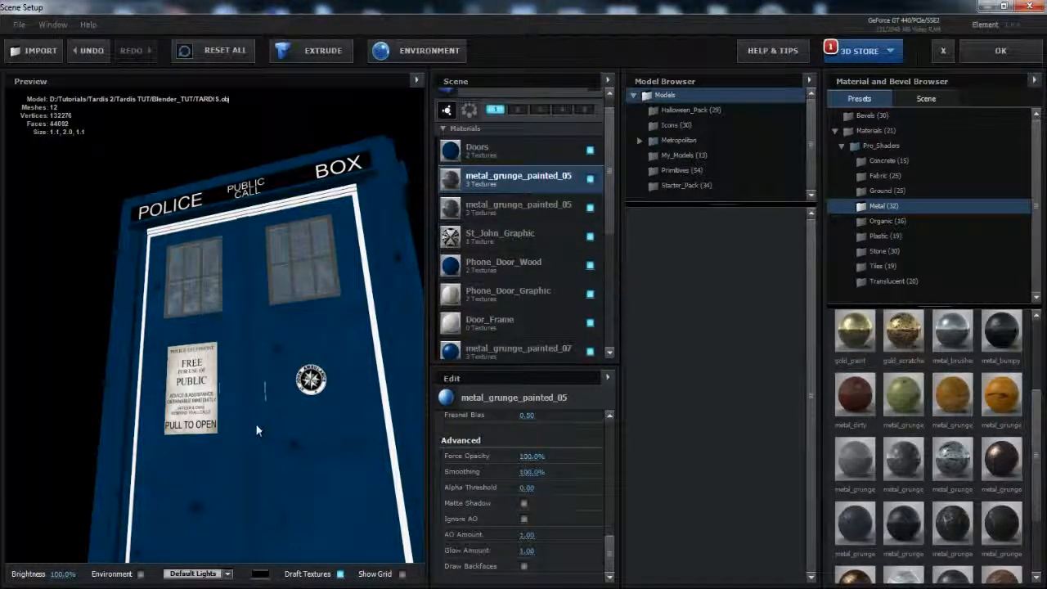
Set the Diffuse Color of the Door_Frame material to 02457C and darken it to about 003662.
scroll(287, 404, "down", 3)
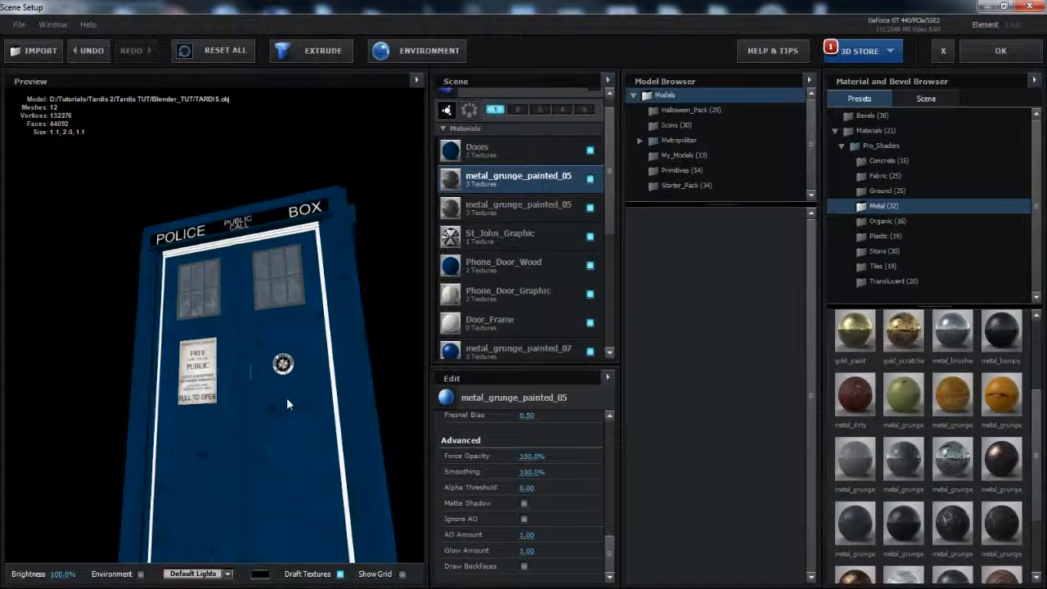
left_click_drag(275, 370, 233, 393)
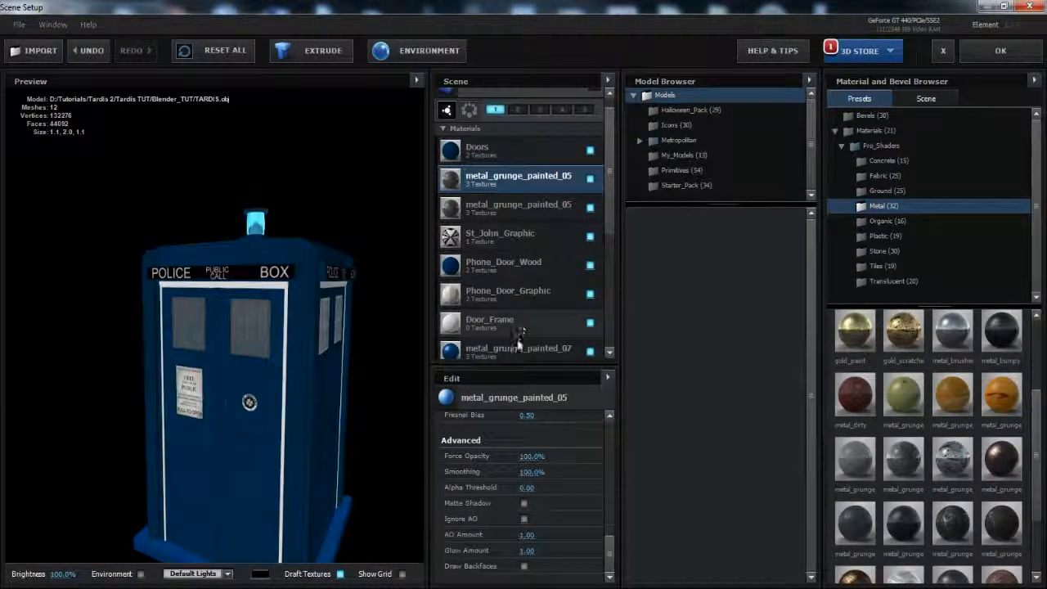
left_click(515, 323)
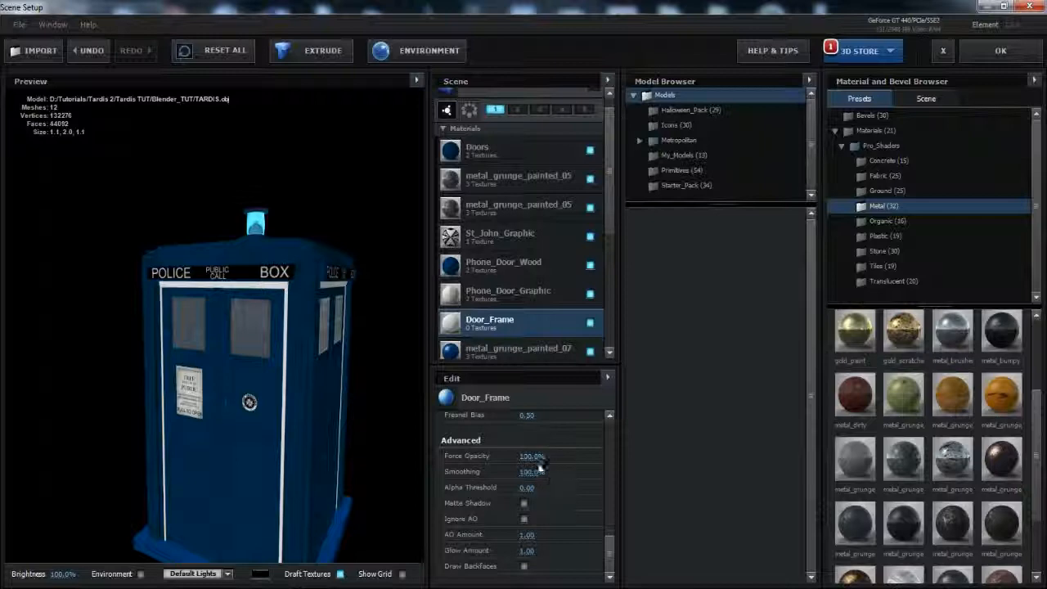
scroll(527, 468, "up", 6)
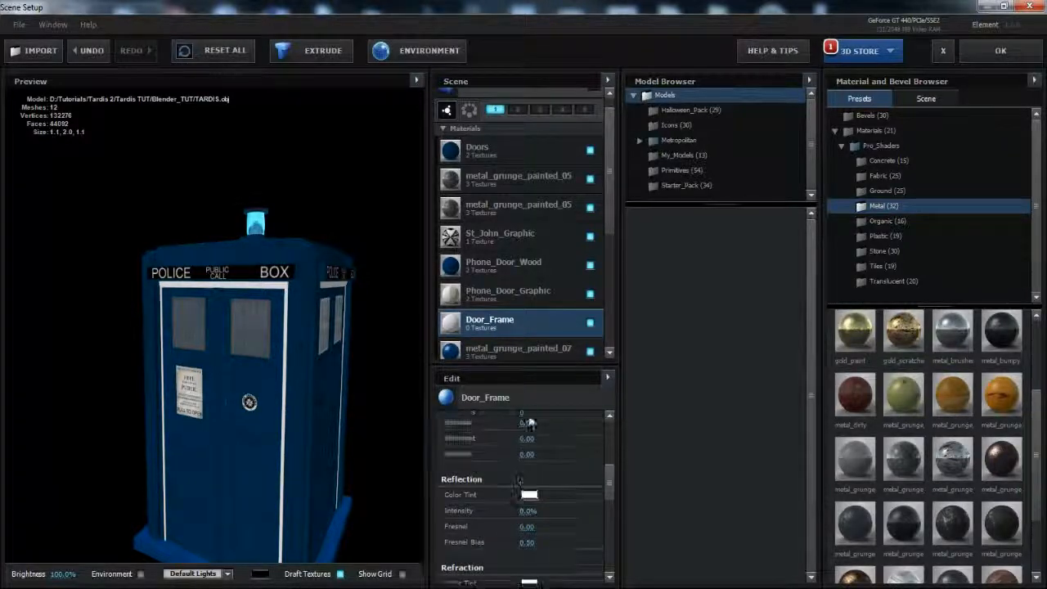
left_click(529, 472)
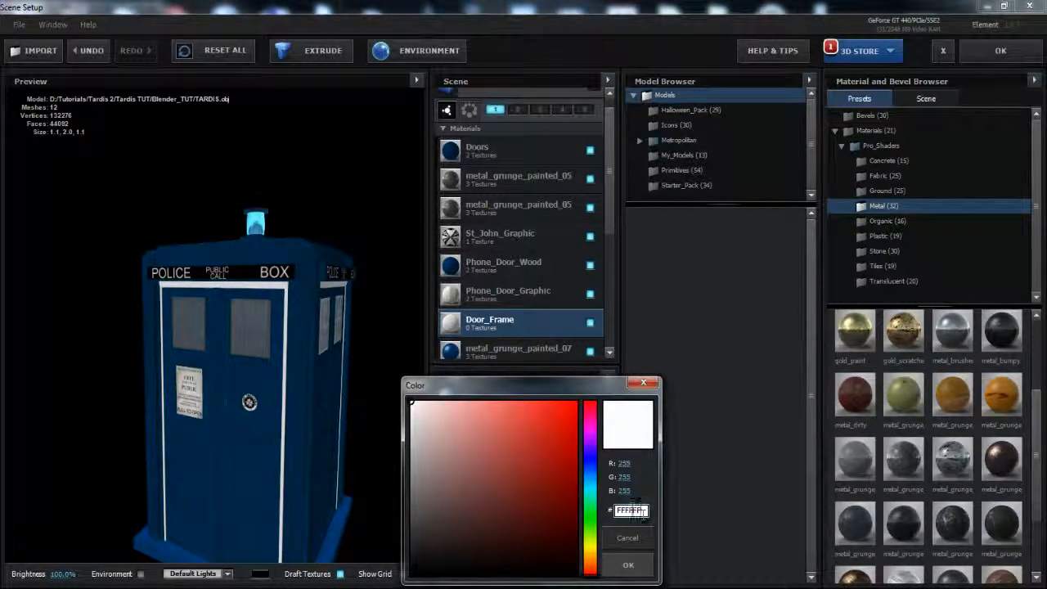
type("02457C")
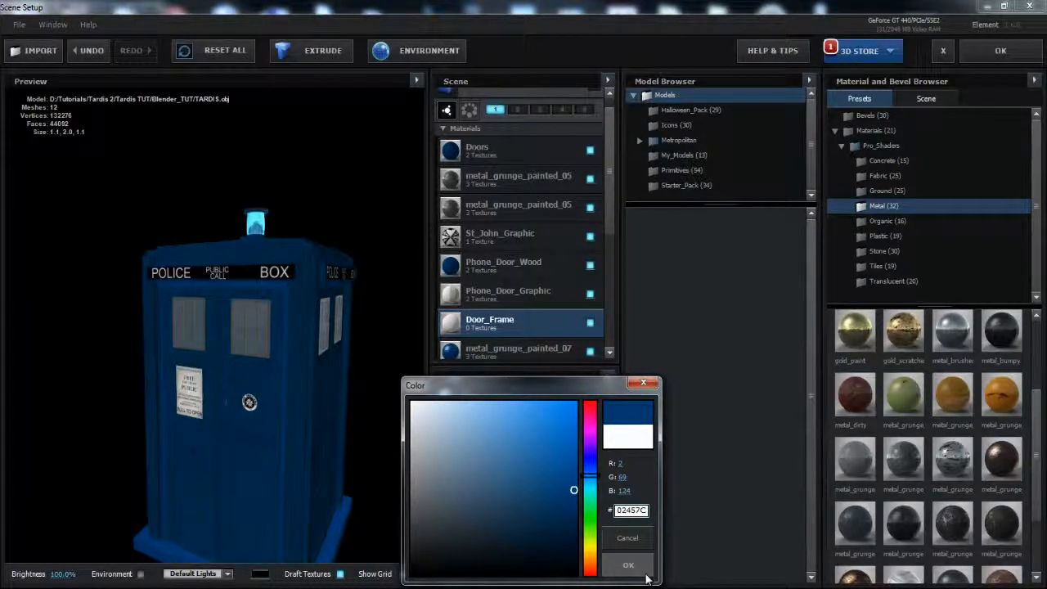
left_click(644, 575)
left_click_drag(314, 384, 361, 354)
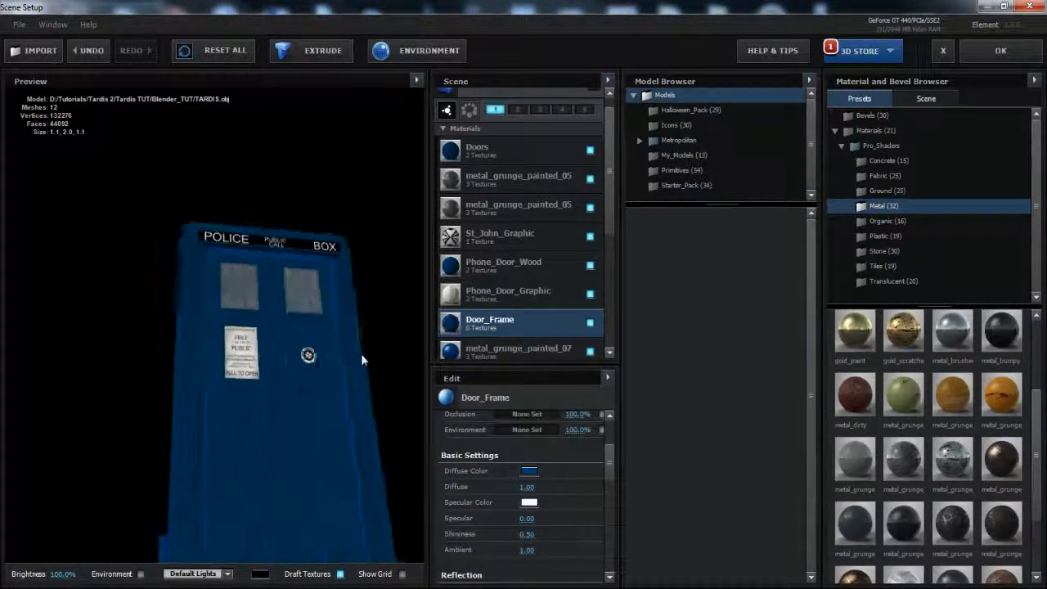
left_click(530, 472)
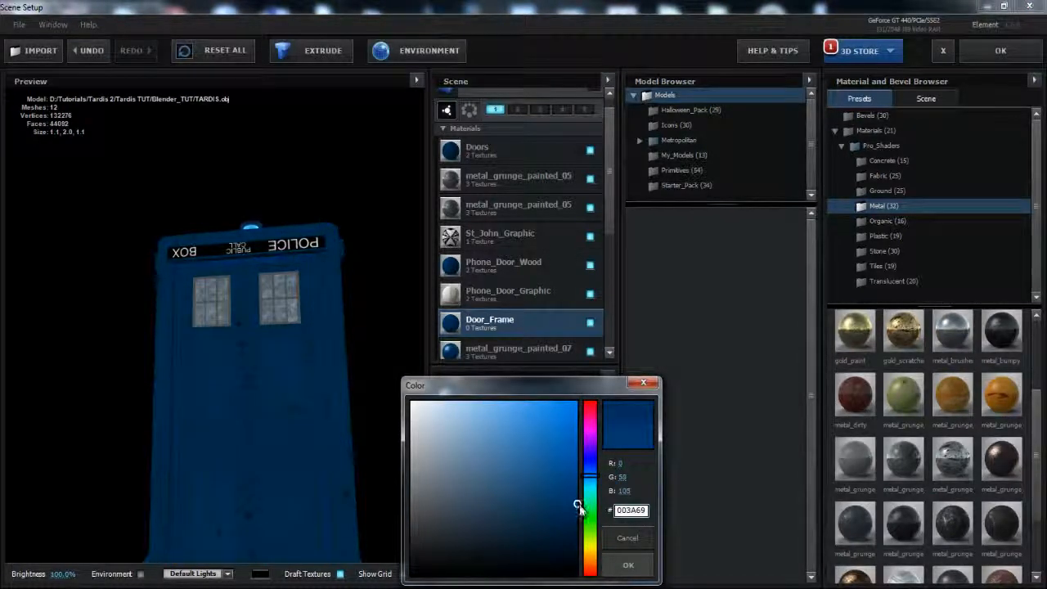
left_click_drag(578, 505, 579, 508)
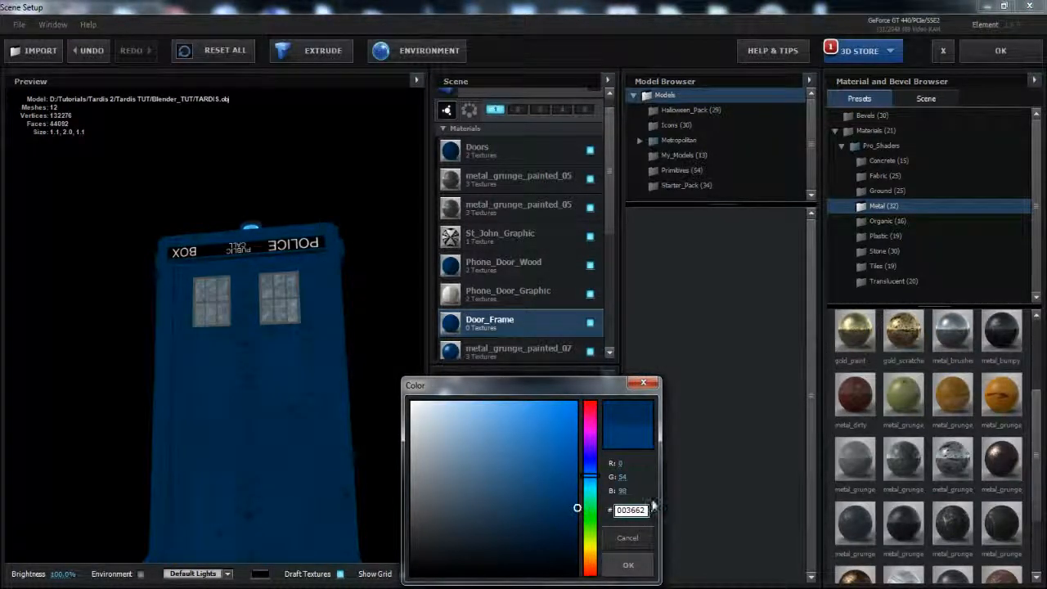
left_click(628, 564)
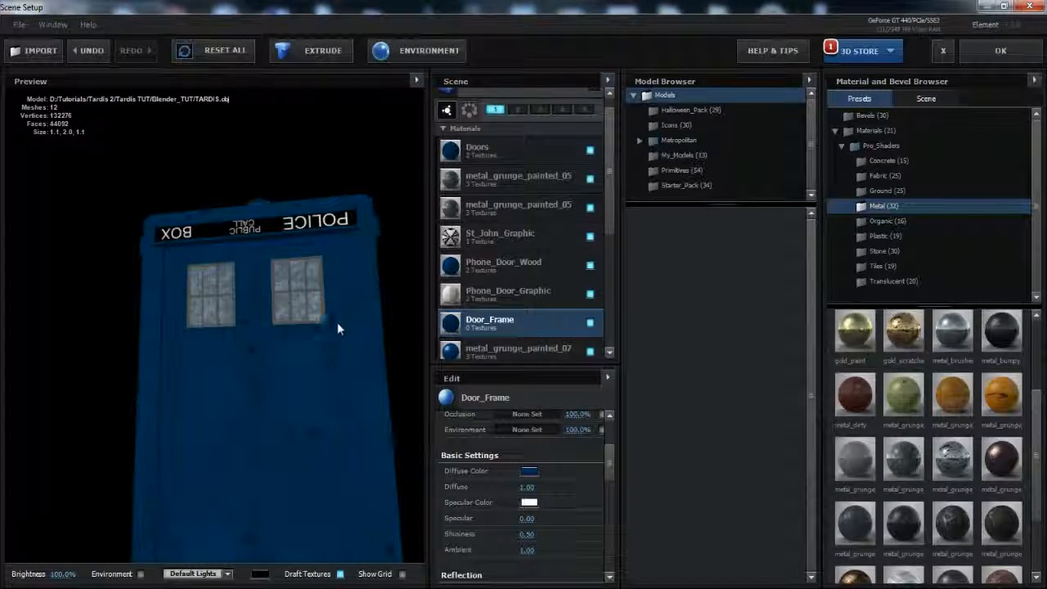
Turn off Draft Textures and check the textured model from several sides.
left_click_drag(338, 328, 530, 364)
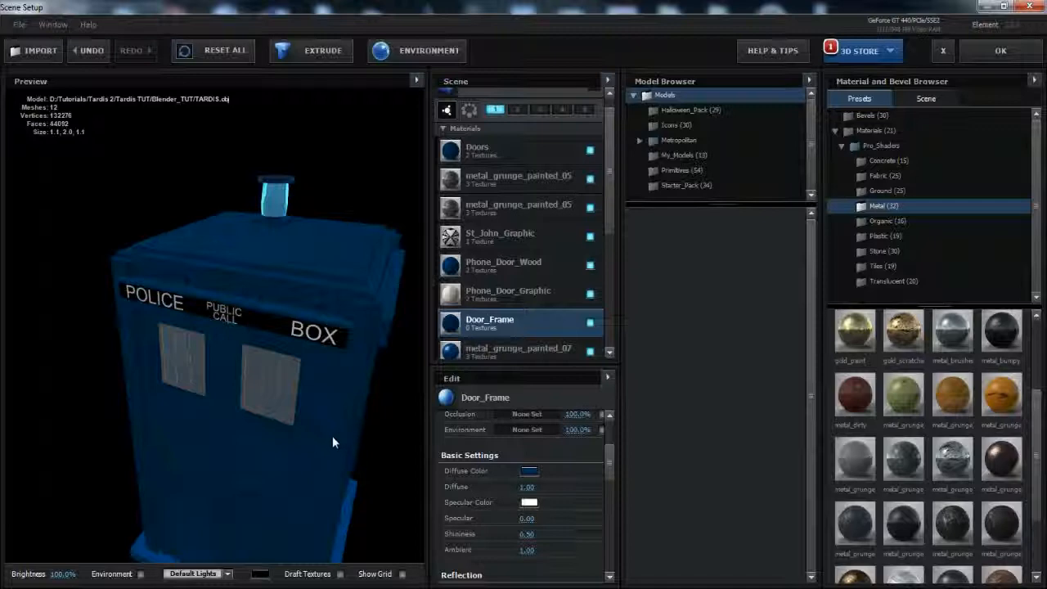
left_click_drag(328, 433, 383, 480)
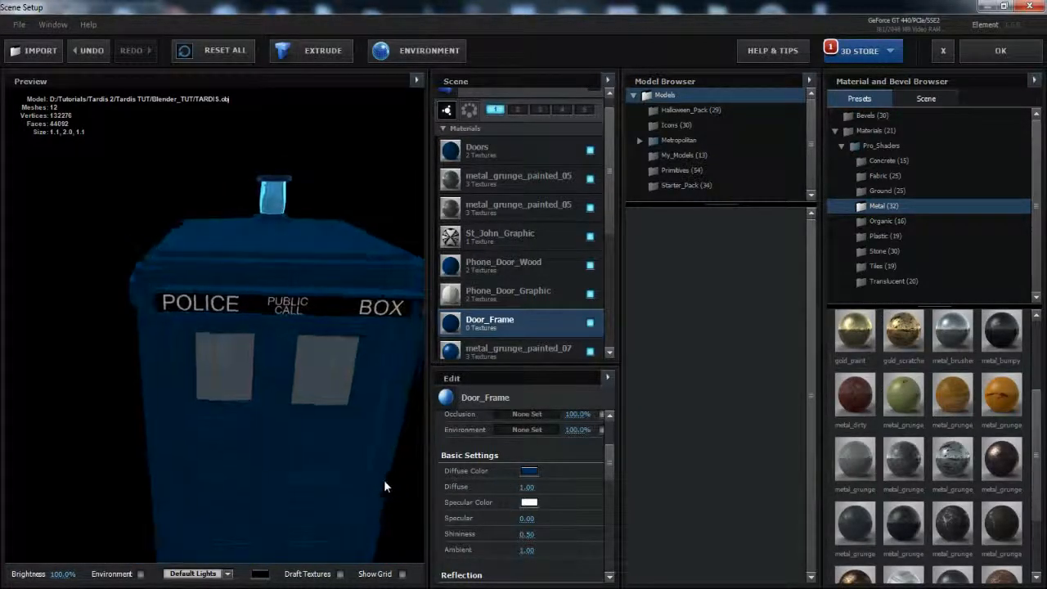
scroll(305, 406, "up", 3)
left_click_drag(341, 367, 168, 363)
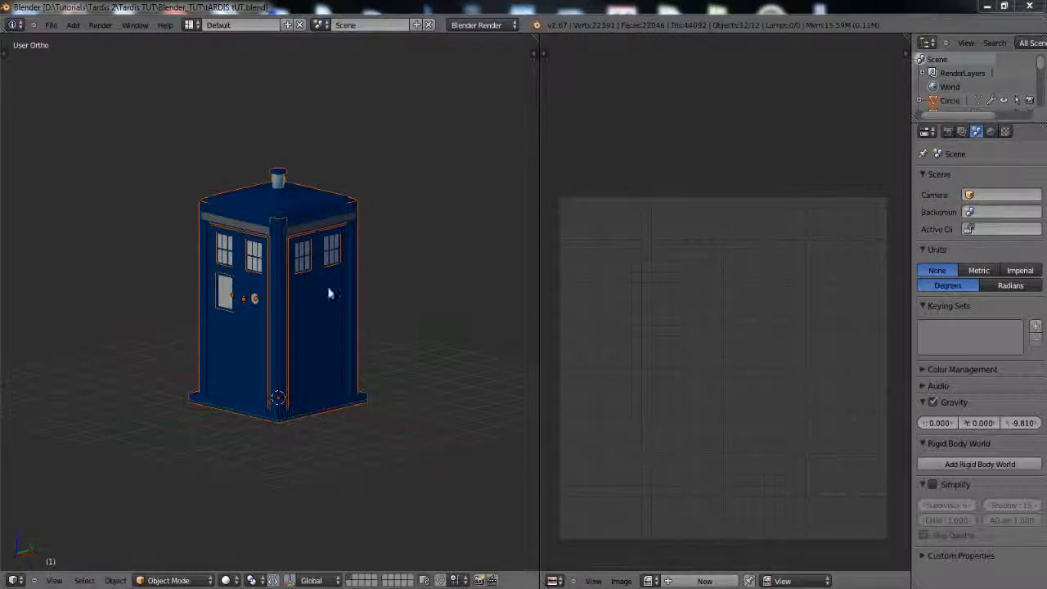
Switch to Blender and open the police box sign object near the roof in Edit Mode.
middle_click_drag(369, 252, 422, 255)
scroll(358, 274, "up", 1)
scroll(358, 279, "up", 3)
middle_click_drag(327, 210, 327, 292, "shift")
right_click(262, 205)
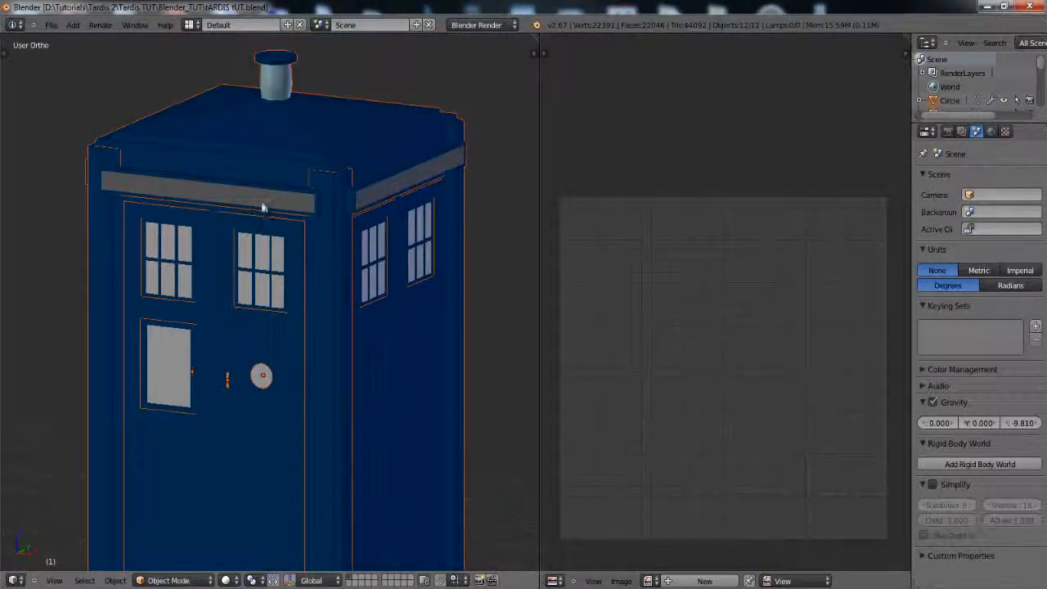
key("Tab")
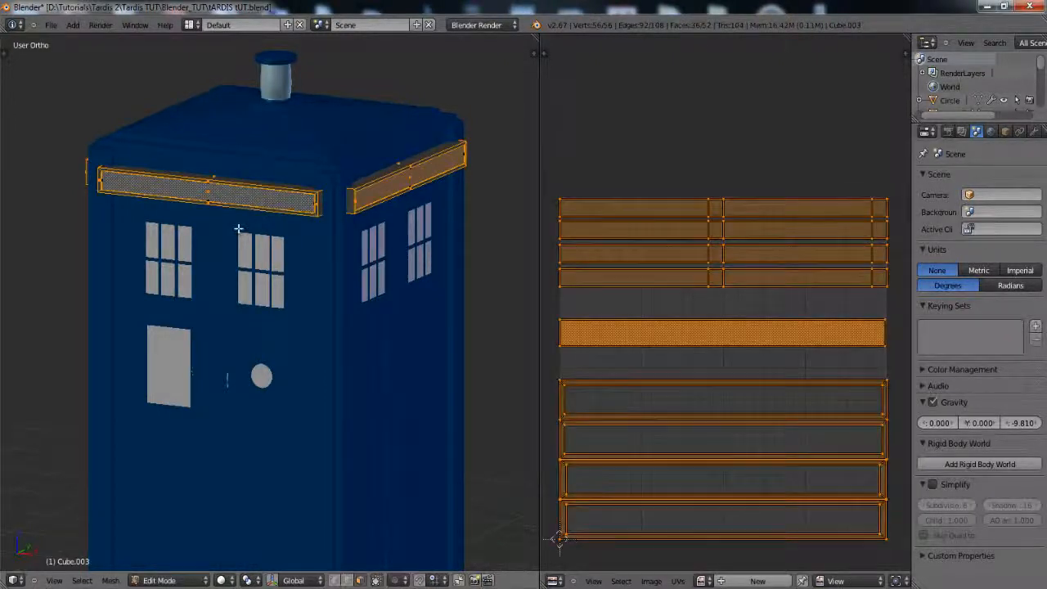
Rotate the UVs of the two sign faces on the sides without the phone notice by 180 degrees.
middle_click_drag(262, 201, 215, 216)
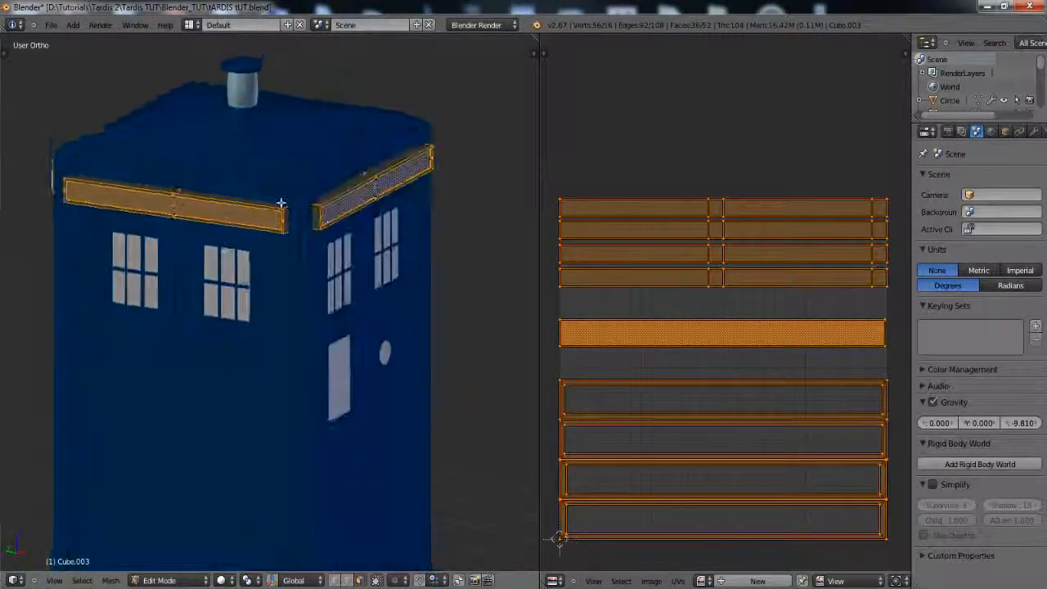
right_click(212, 216)
middle_click_drag(104, 227, 150, 213)
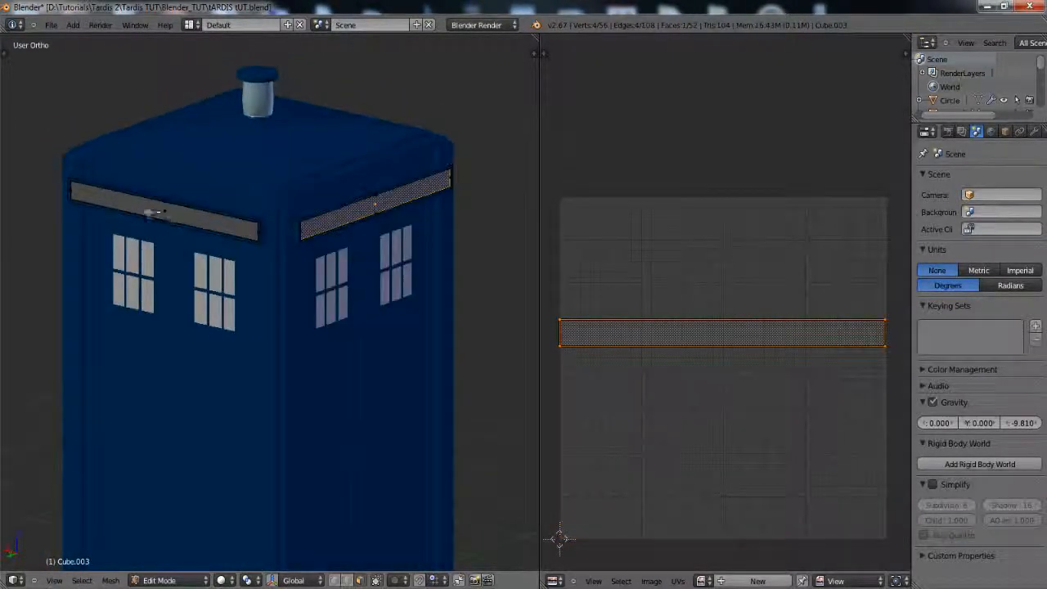
right_click(162, 212, "shift")
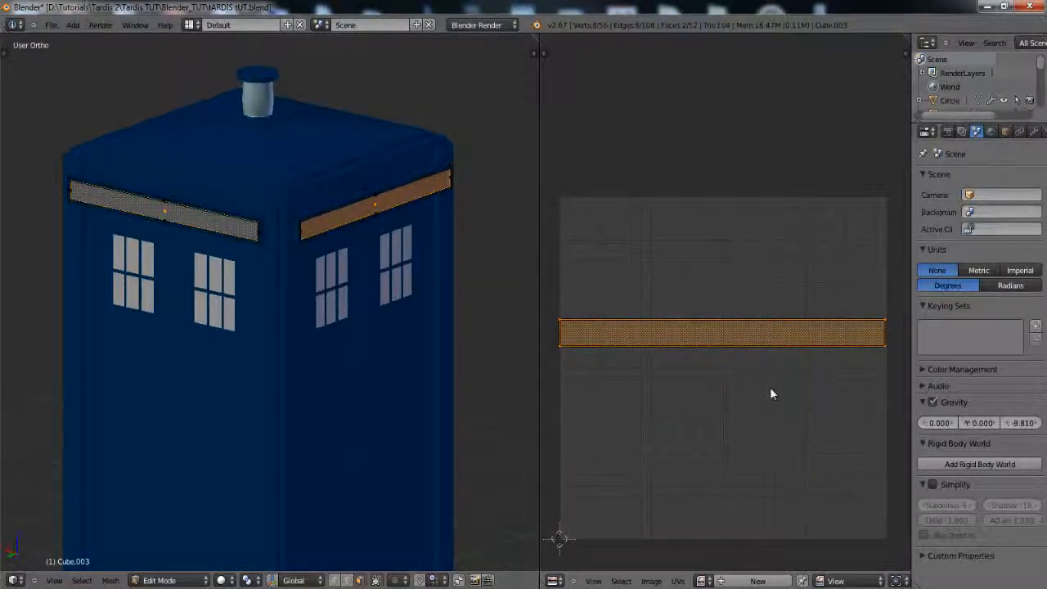
type("r180")
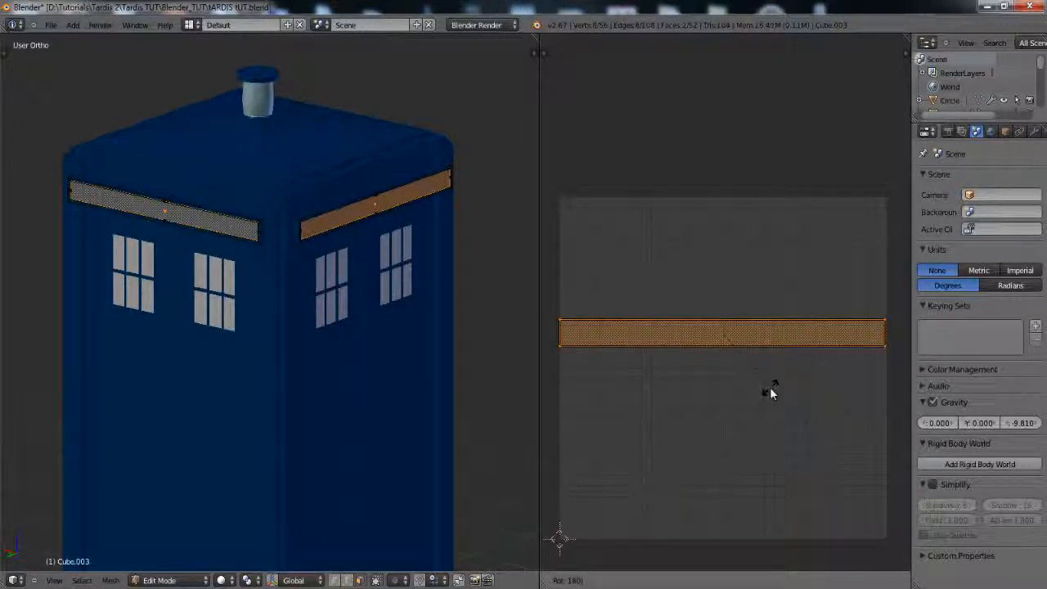
key("Return")
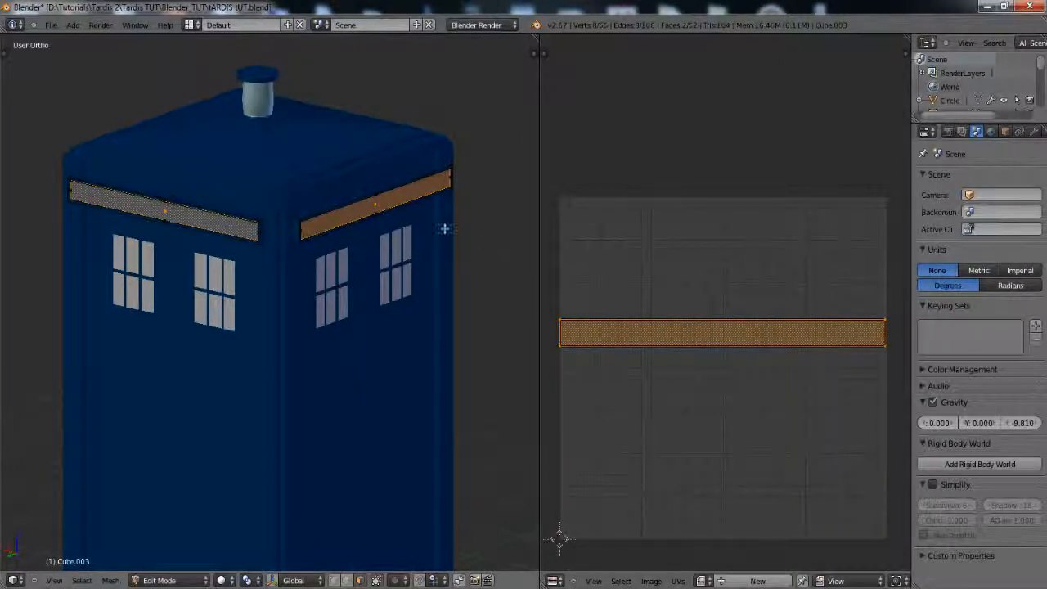
Leave Edit Mode on the sign, look around the police box, and switch to an empty layer in front view.
key("Tab")
middle_click_drag(367, 297, 231, 158)
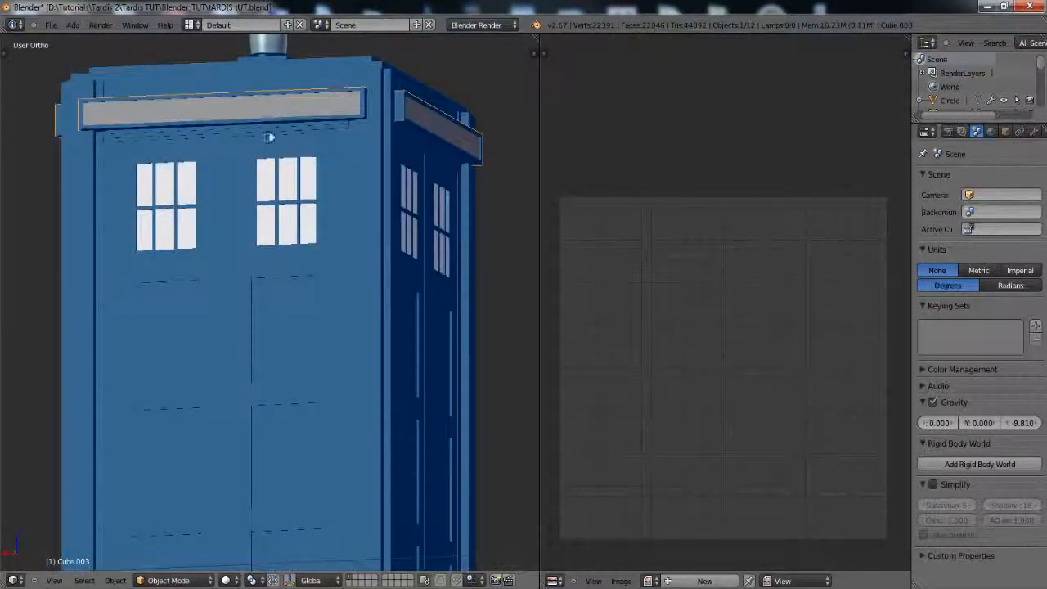
middle_click_drag(391, 249, 113, 238)
middle_click_drag(335, 264, 329, 301)
scroll(341, 275, "down", 5)
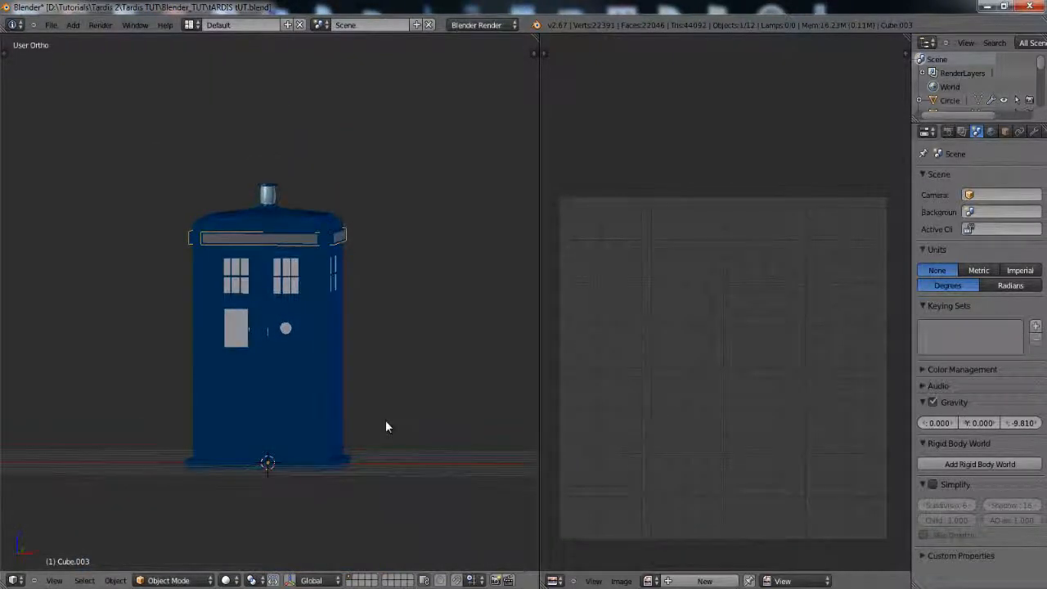
left_click(357, 576)
middle_click_drag(332, 536, 340, 459)
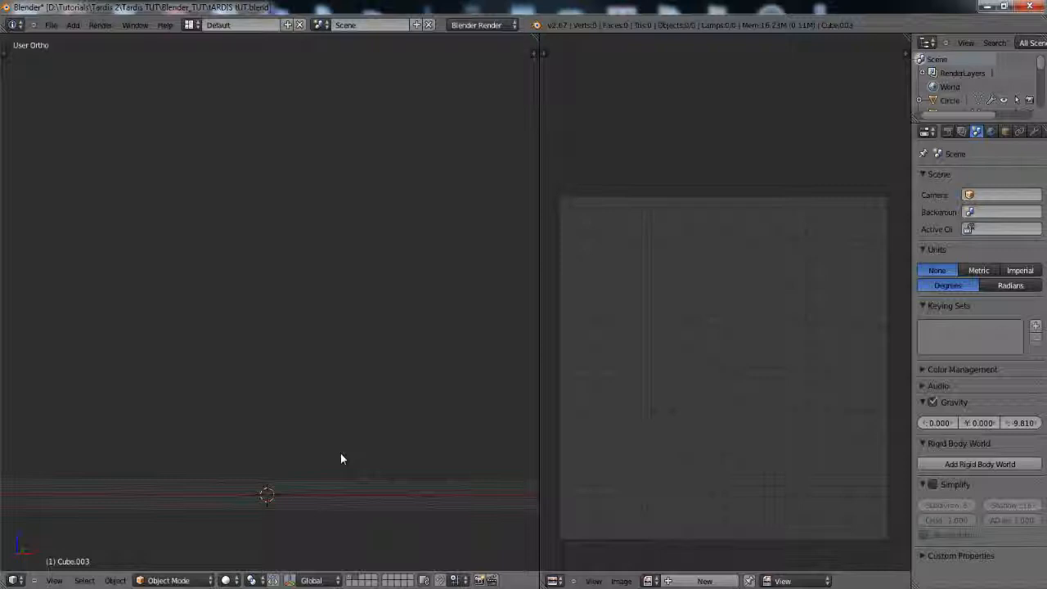
key("KP_1")
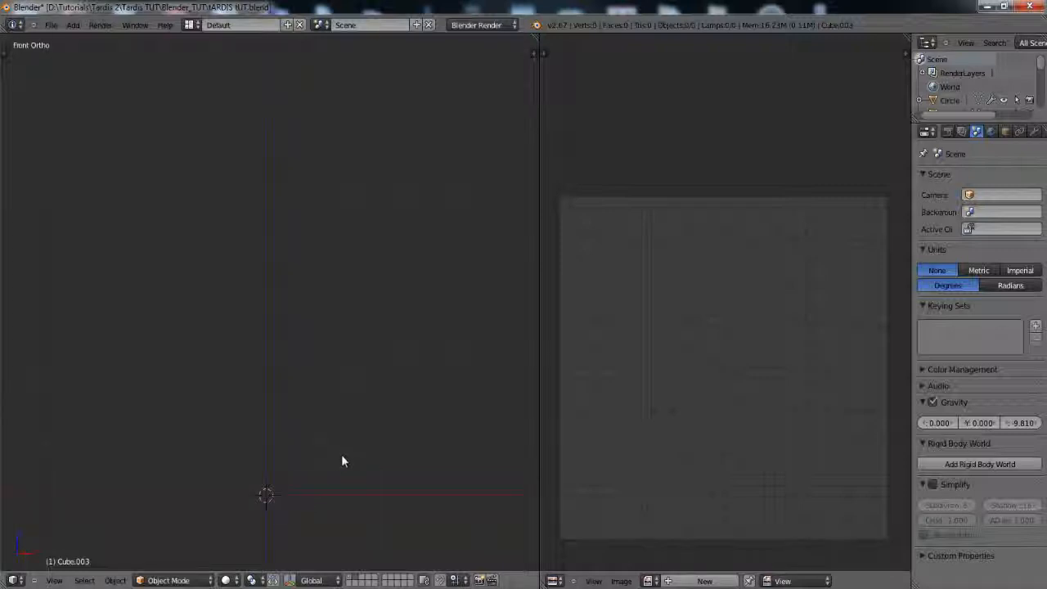
Add a mesh circle, rotate it 90 degrees about the X axis, and open it in Edit Mode.
key("shift+a")
mouse_move(349, 392)
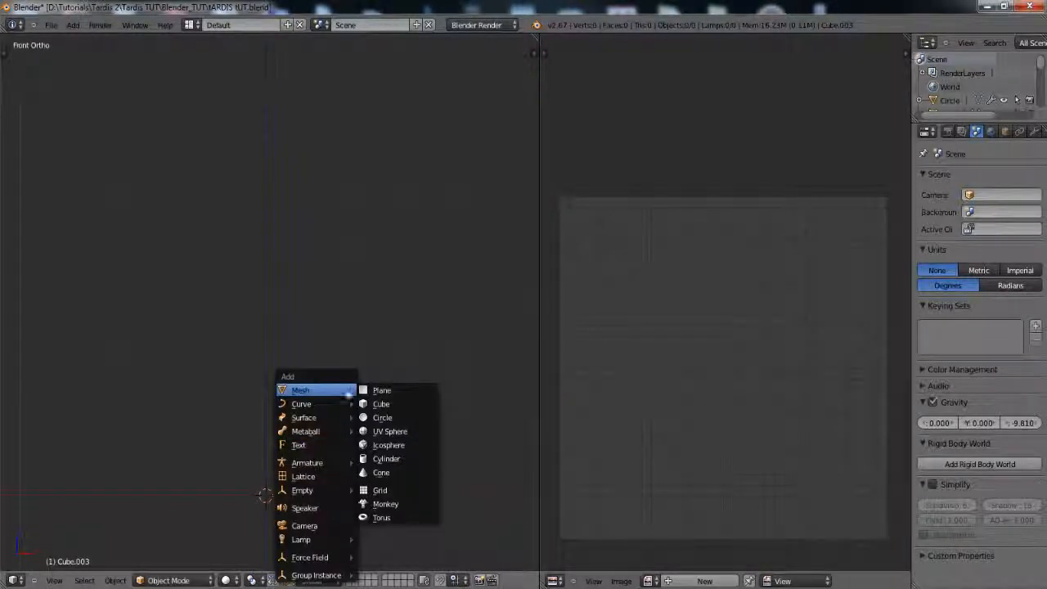
left_click(413, 417)
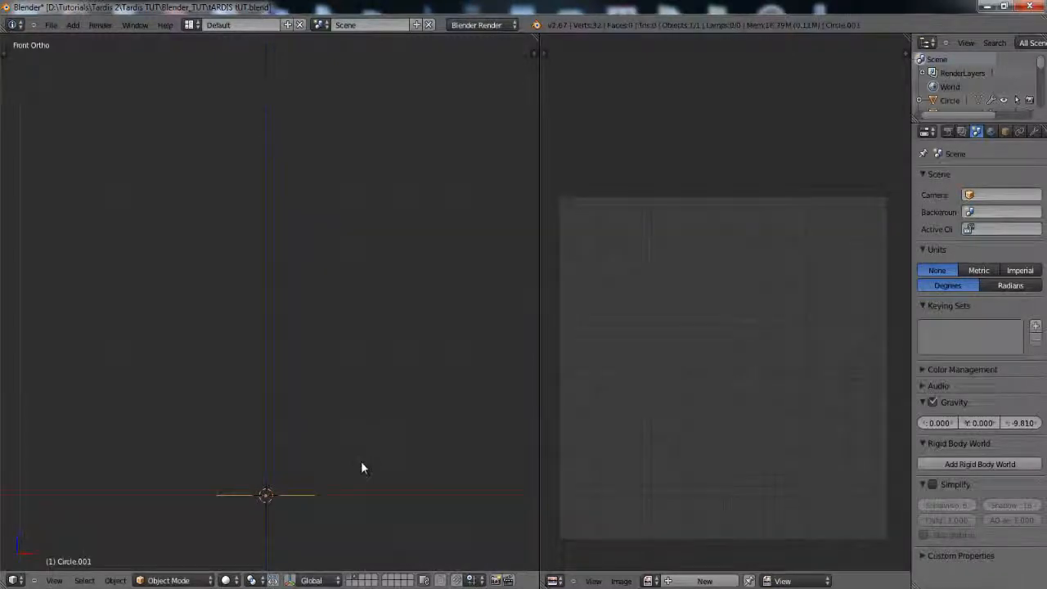
key("r")
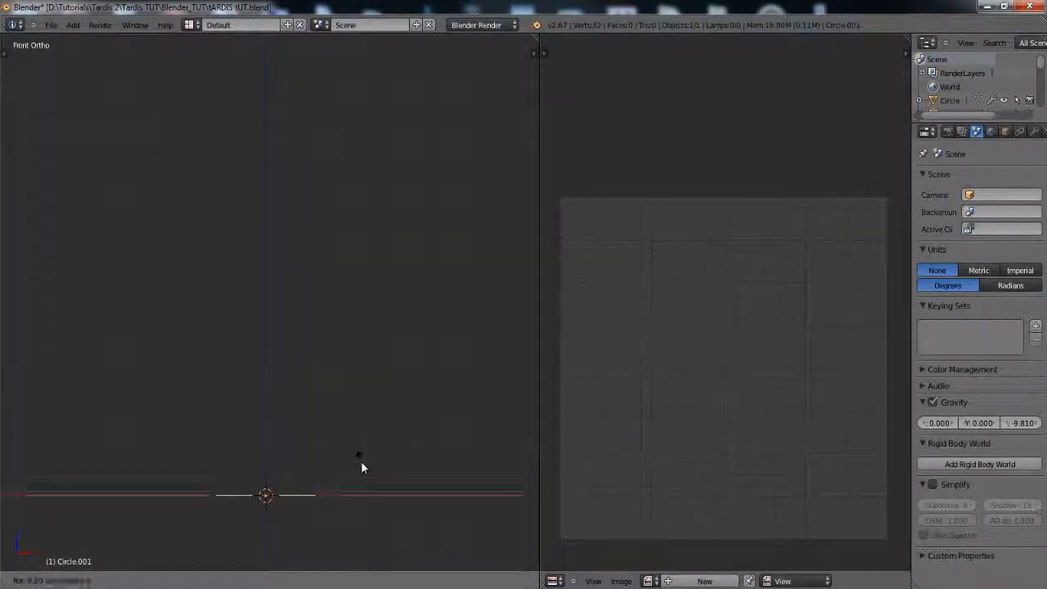
key("x")
key("9")
key("0")
key("Return")
key("Tab")
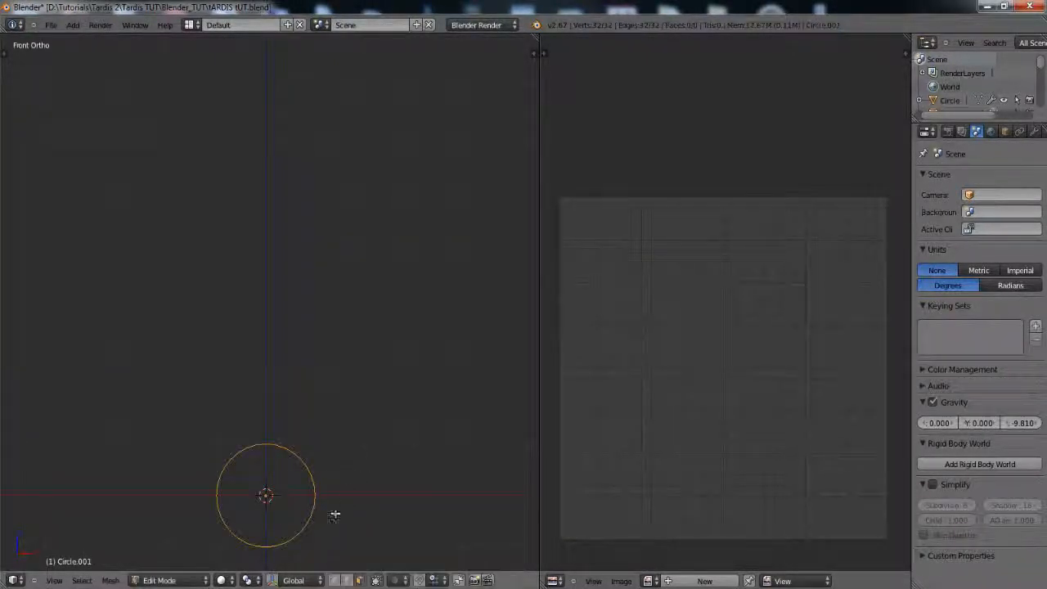
Extrude the circle's vertices and scale them inward to form a ring about three quarters of the outer size.
left_click(336, 580)
middle_click_drag(344, 530, 399, 392, "shift")
scroll(413, 387, "up", 4)
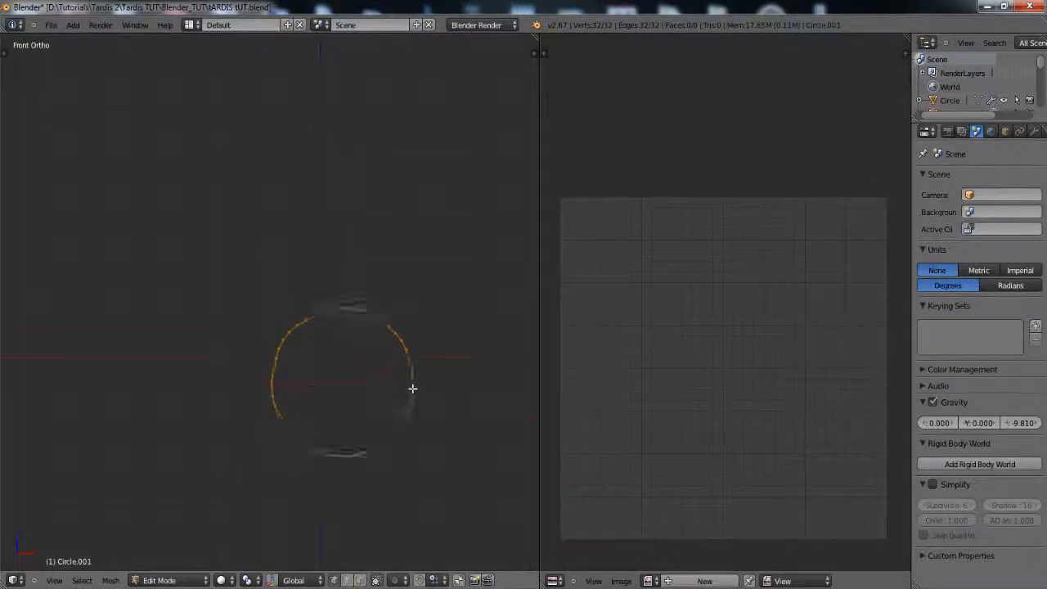
middle_click_drag(475, 436, 373, 351, "shift")
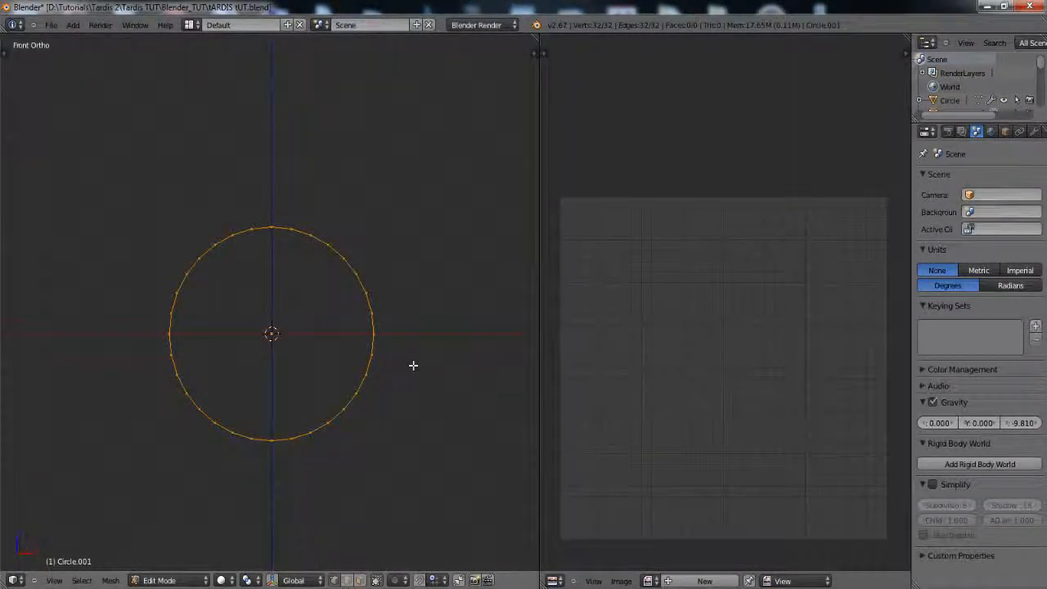
key("e")
key("Escape")
key("s")
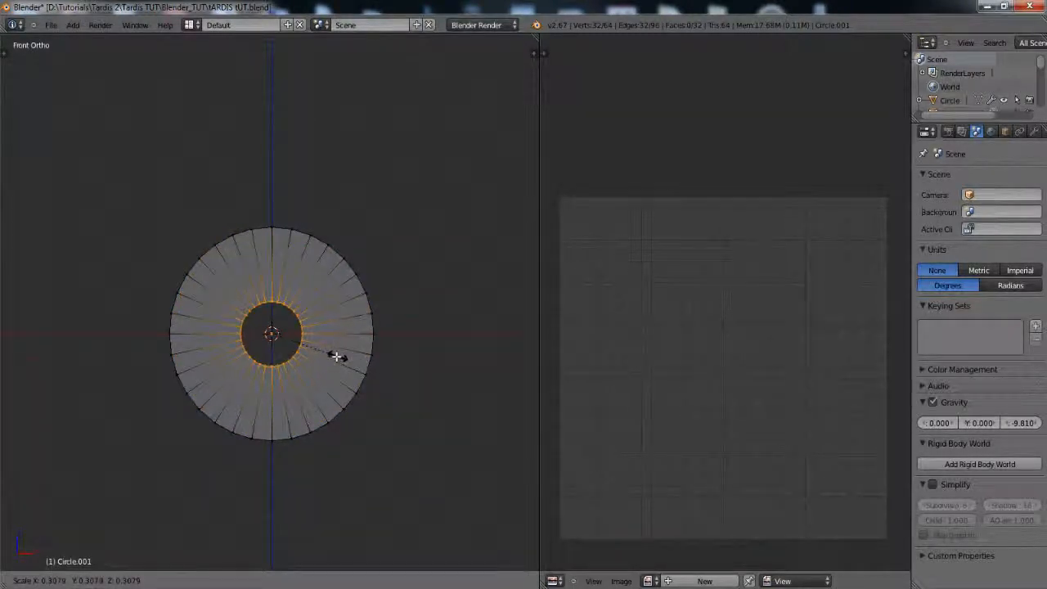
left_click(433, 393)
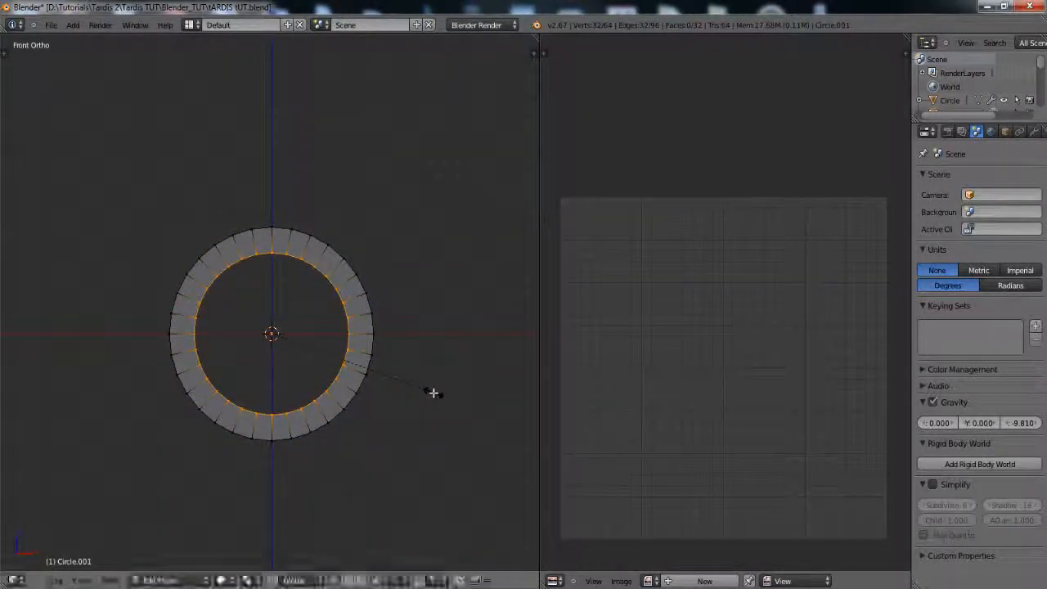
Extrude two more smaller concentric rings inward, then extrude once more and merge those vertices at the center to close the disc.
key("e")
key("s")
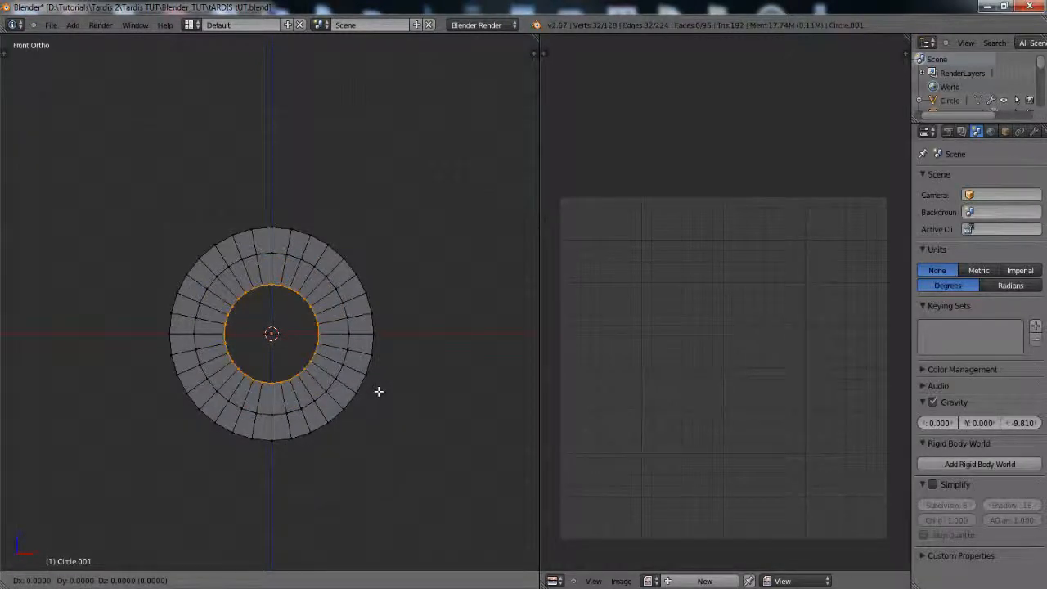
left_click(327, 383)
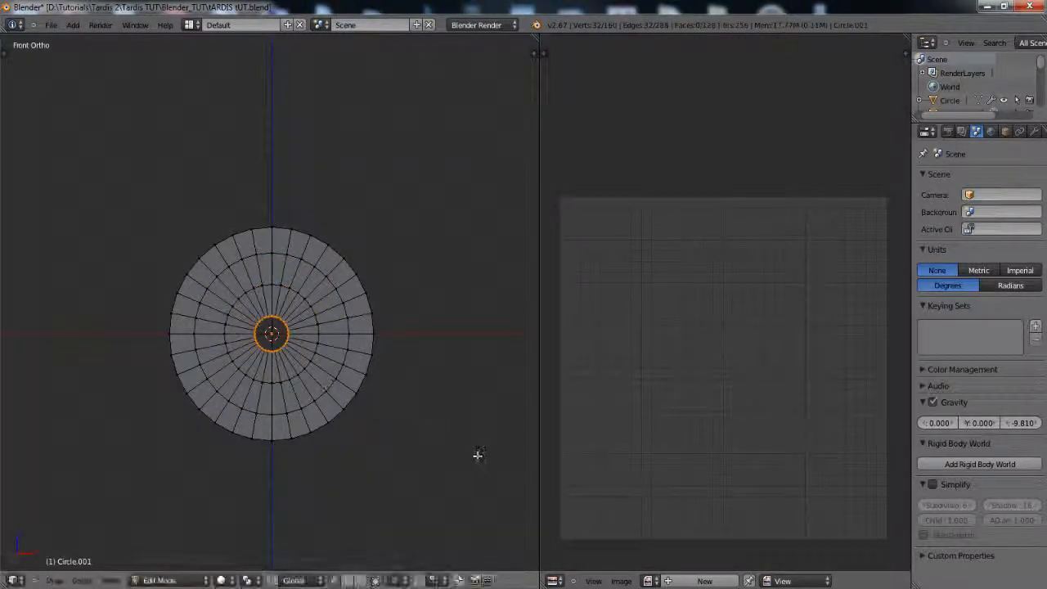
key("alt+m")
left_click(470, 450)
scroll(377, 416, "up", 2)
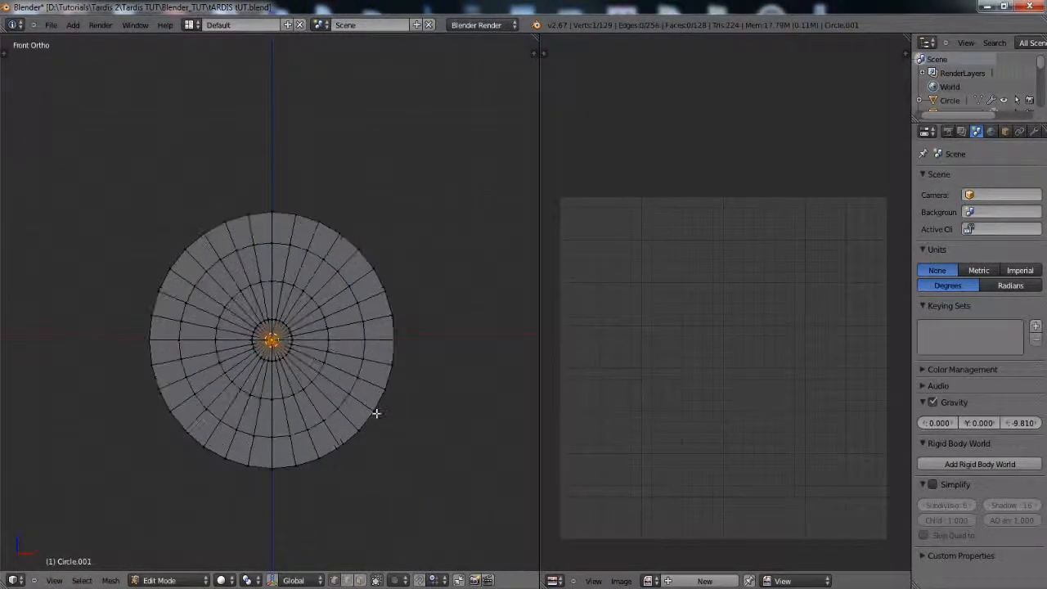
middle_click_drag(361, 444, 376, 381, "shift")
scroll(352, 384, "up", 2)
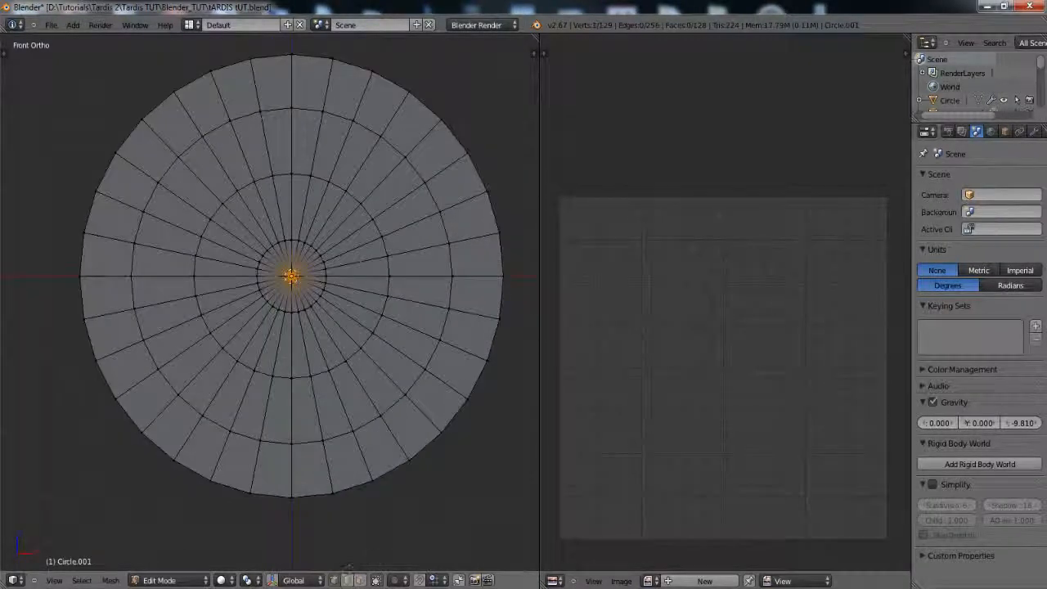
left_click(359, 580)
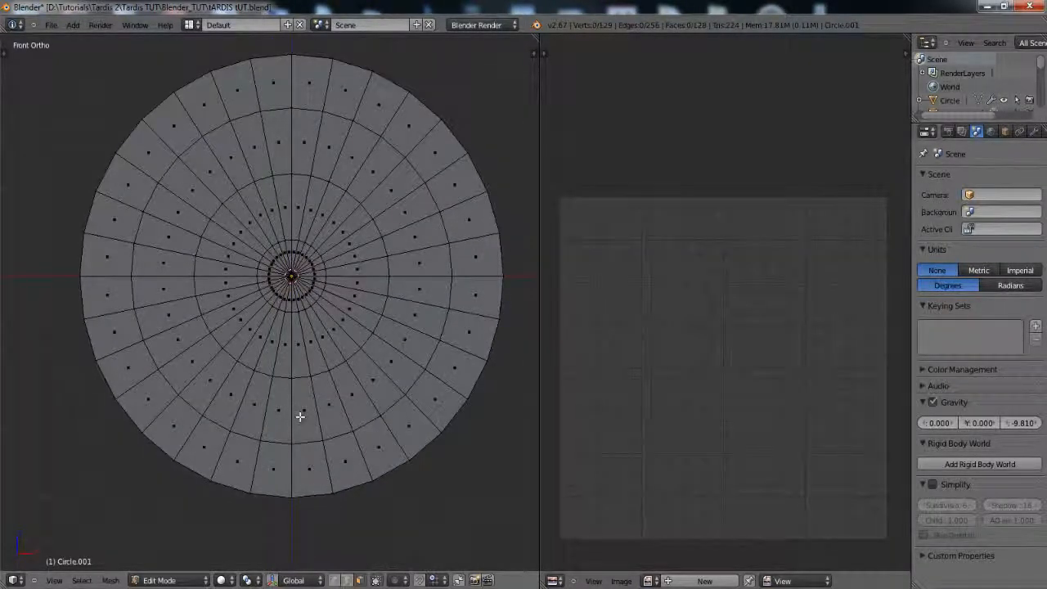
left_click(333, 579)
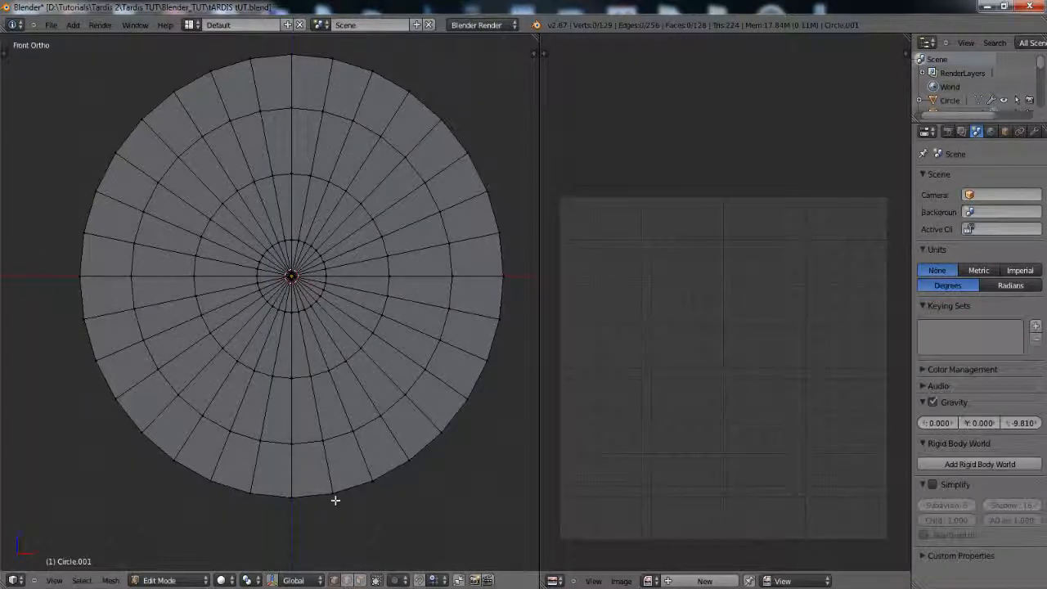
scroll(320, 423, "down", 3)
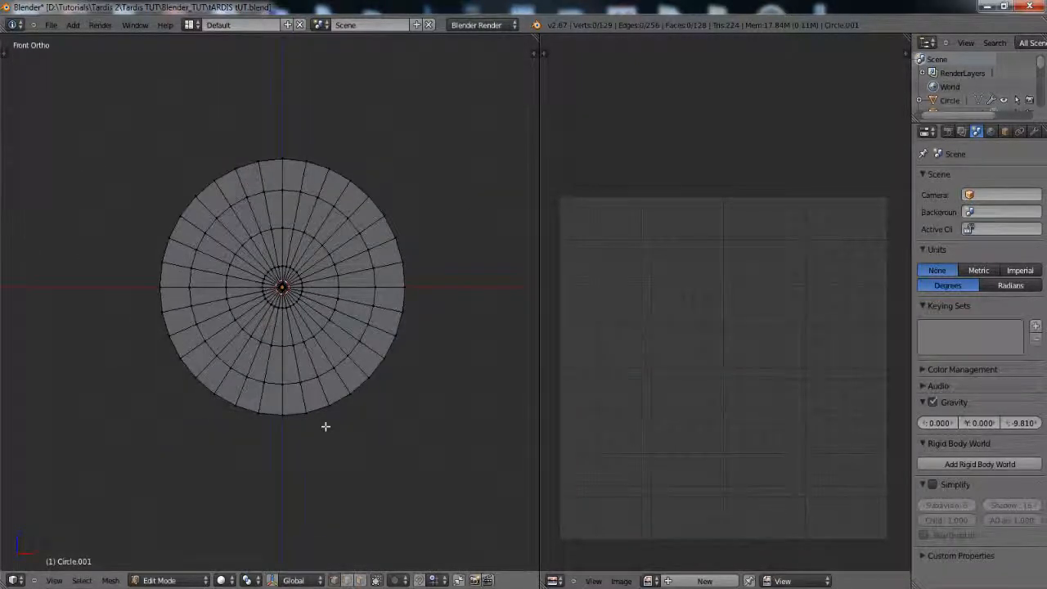
Select the whole disc and extrude it backward along its normal, about 0.12 units thick, in right view.
middle_click_drag(325, 426, 203, 439)
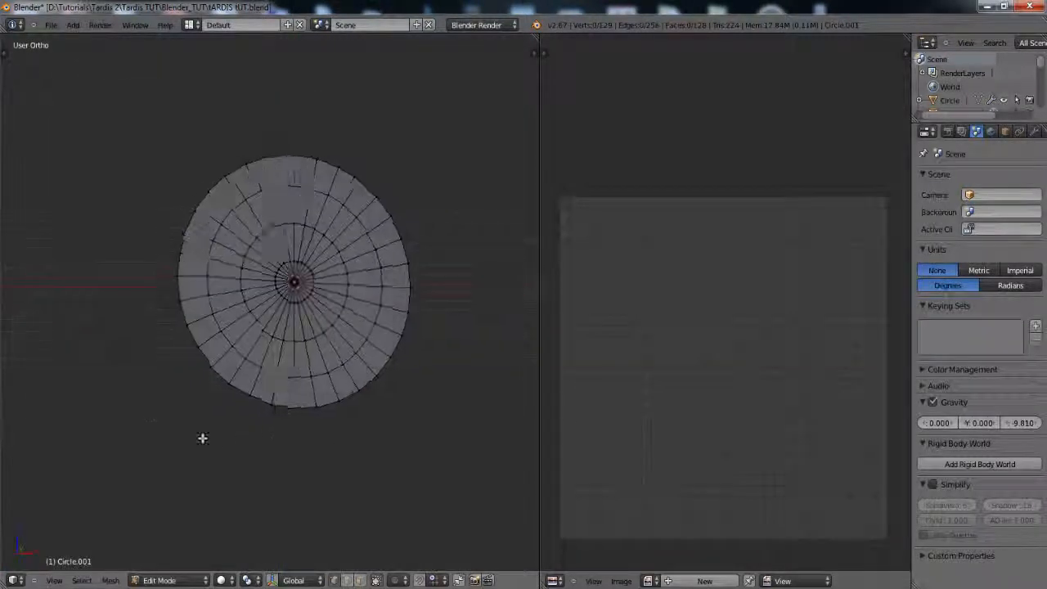
key("KP_3")
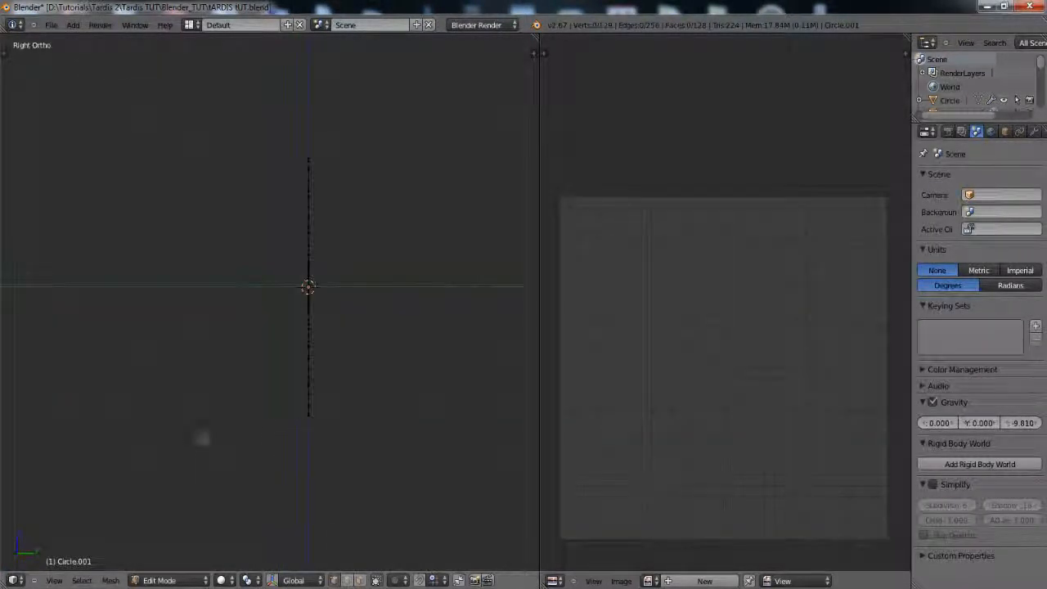
key("a")
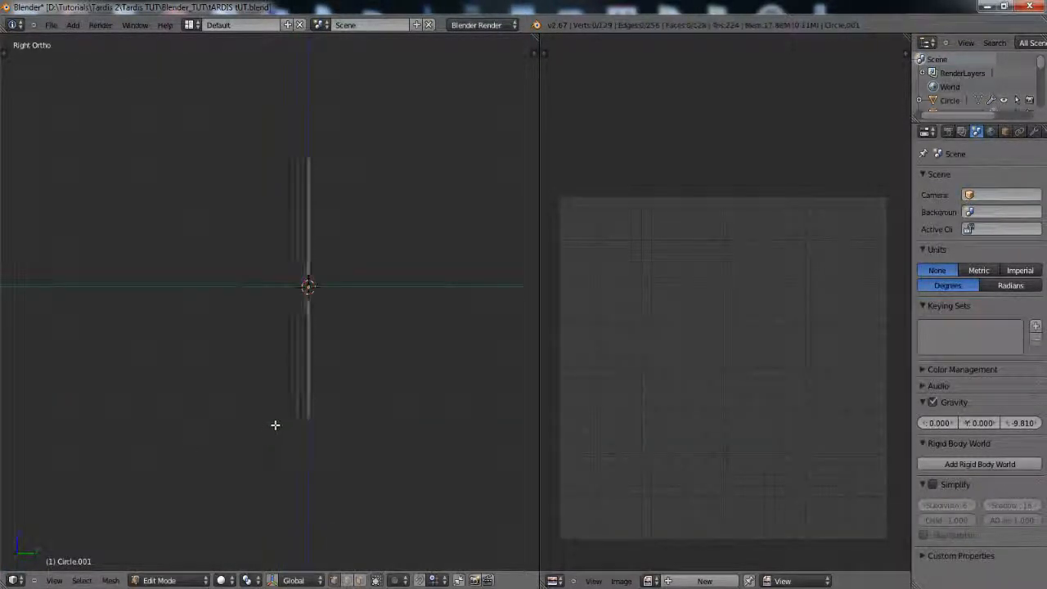
key("e")
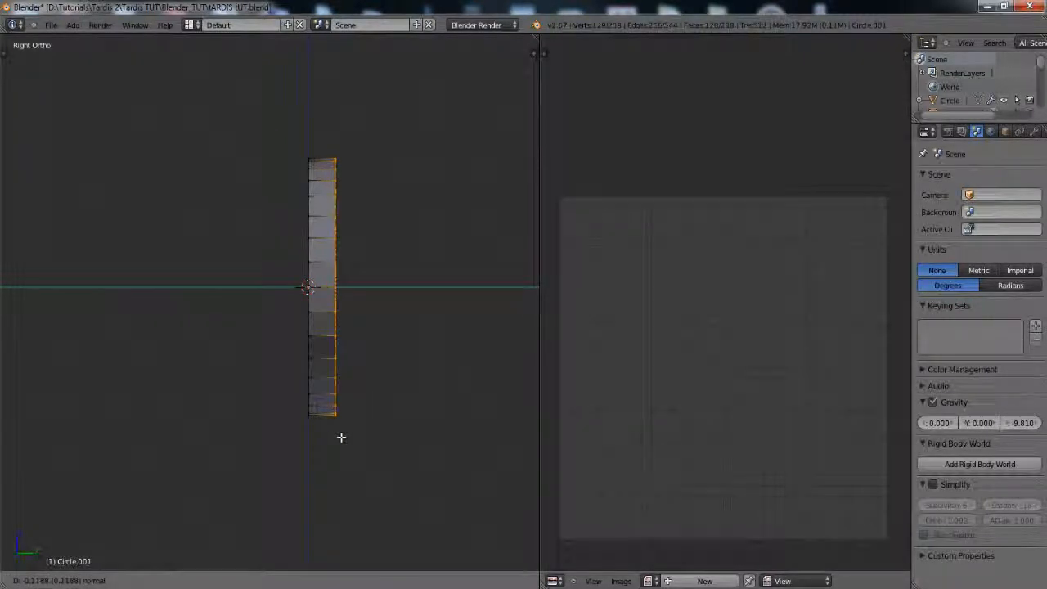
left_click(343, 434)
Select the outer edge loop on the disc's front and scale it inward slightly to slope the rim.
middle_click_drag(343, 434, 369, 454)
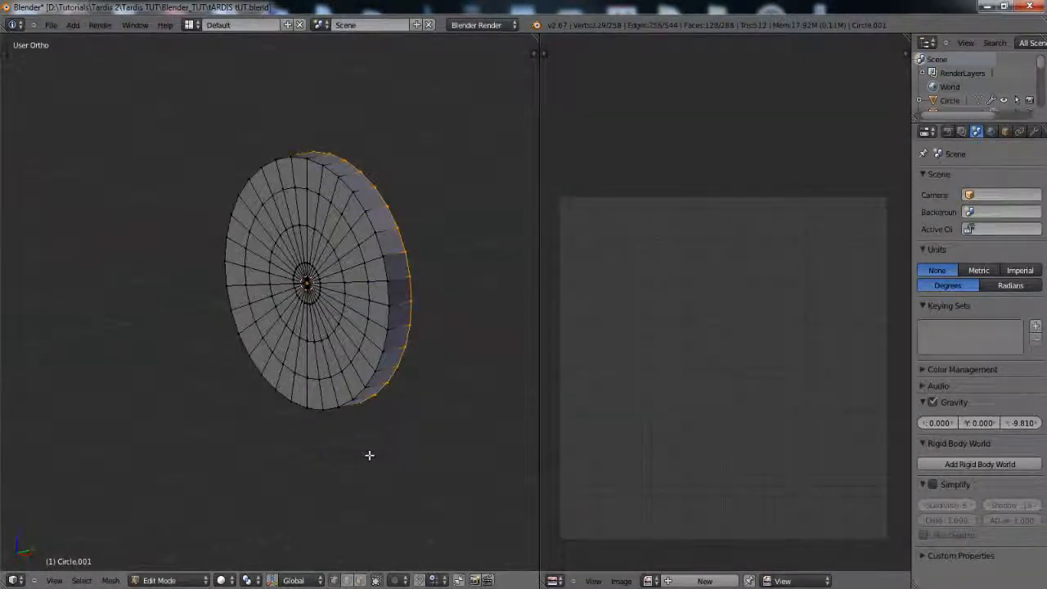
right_click(358, 397, "alt")
right_click(361, 391, "alt")
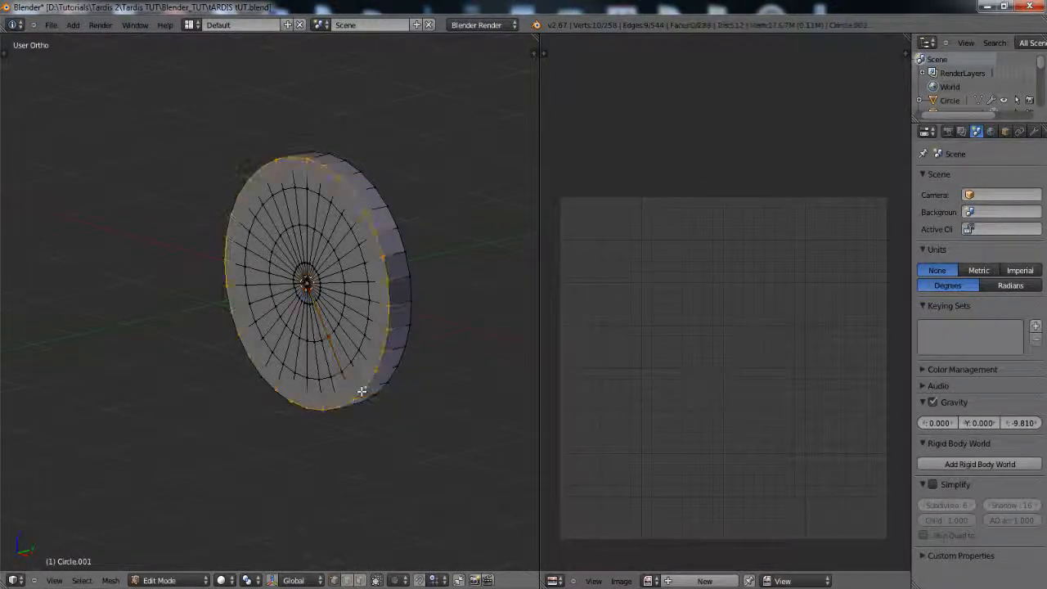
key("s")
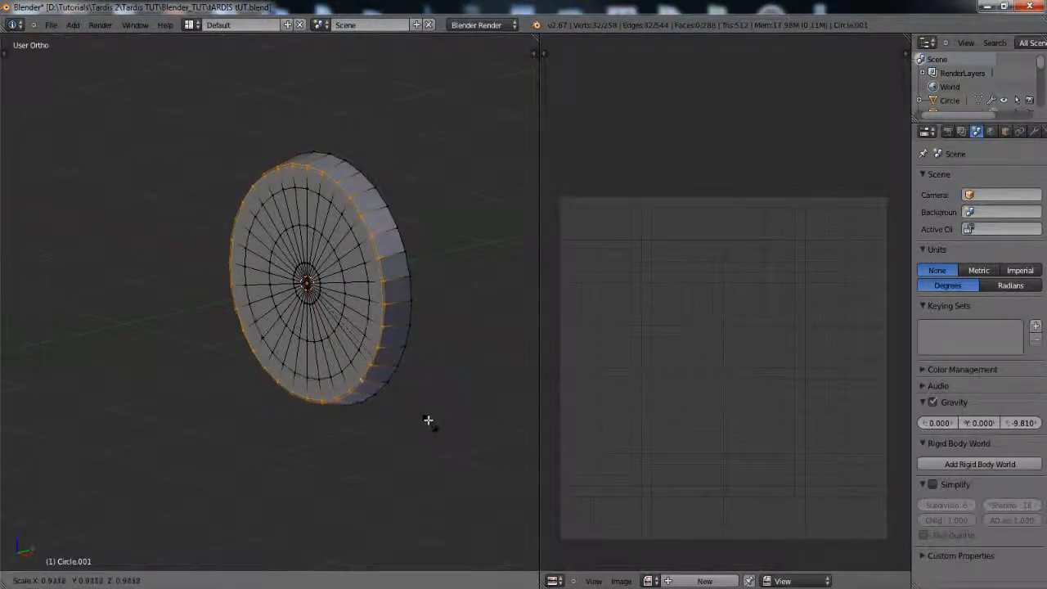
left_click(409, 415)
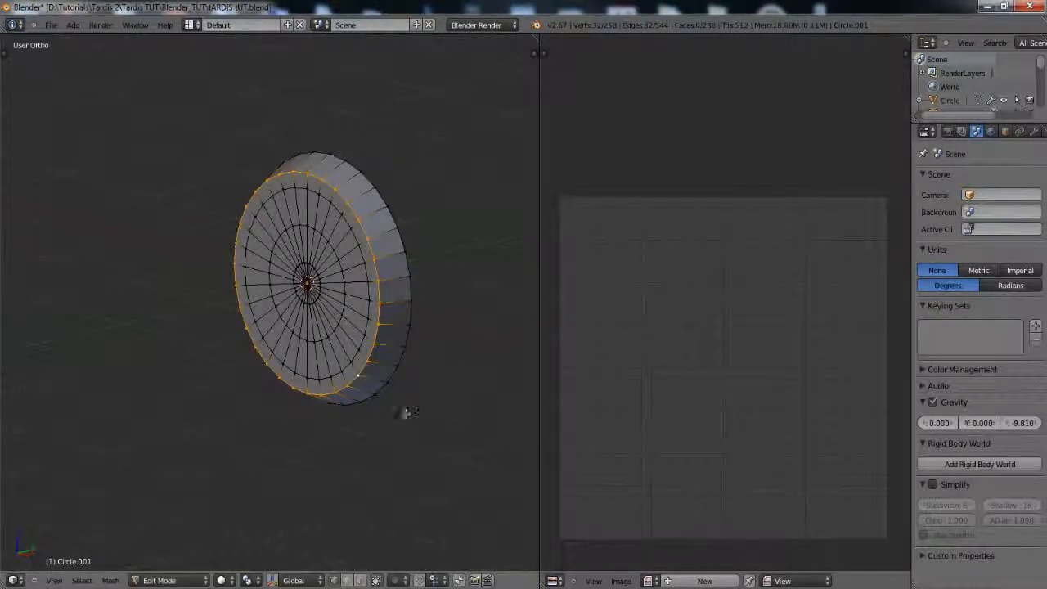
Switch to face selection and pick a line of staggered faces on the disc's front, from the lower part to the center.
middle_click_drag(404, 414, 367, 412)
middle_click_drag(366, 366, 414, 307, "shift")
scroll(367, 367, "up", 6)
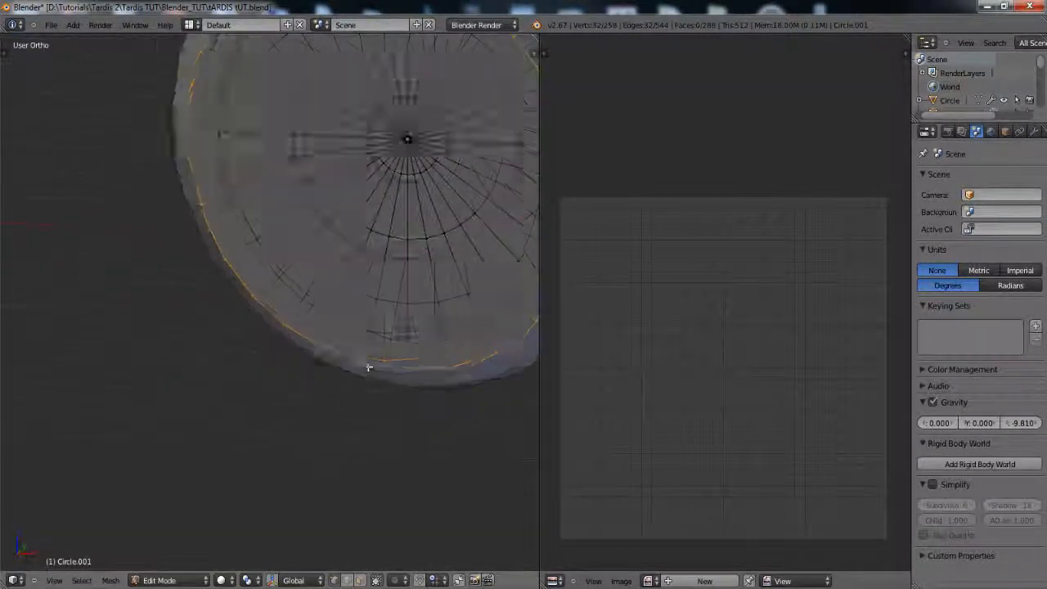
middle_click_drag(497, 442, 354, 554, "shift")
left_click(360, 580)
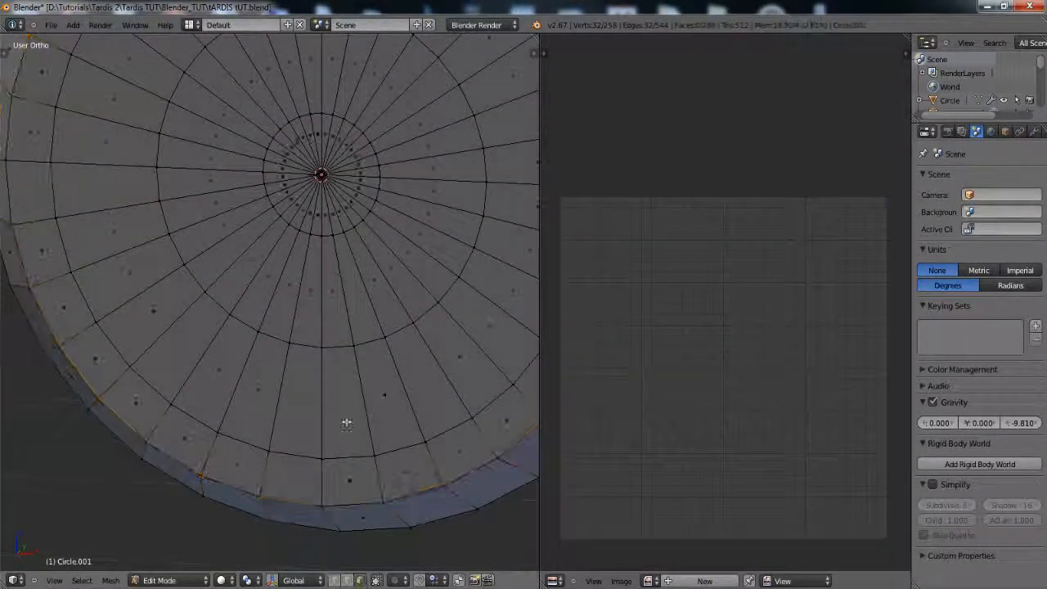
left_click(342, 412)
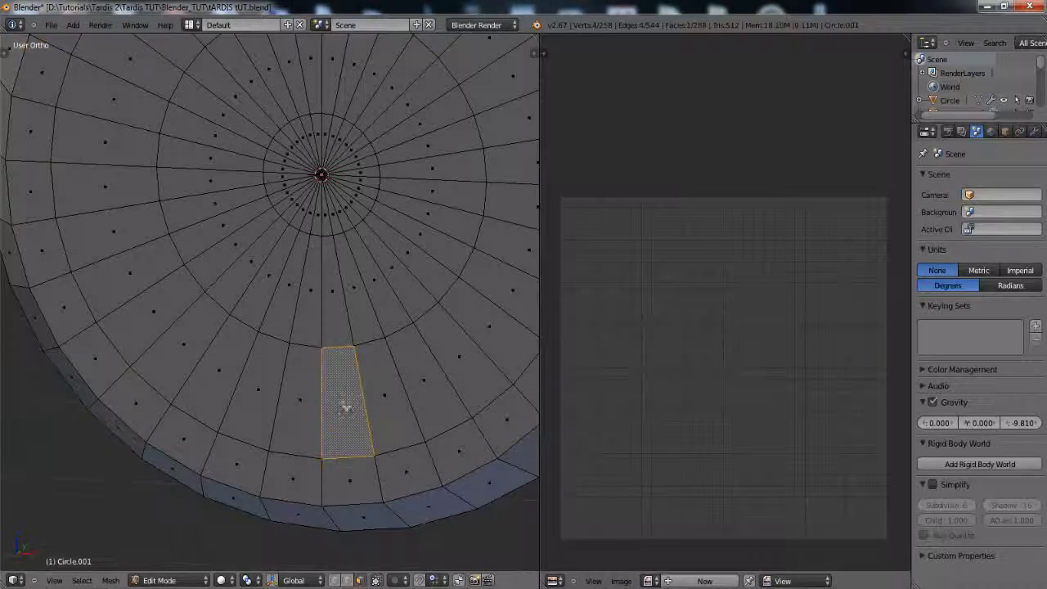
left_click(311, 308, "shift")
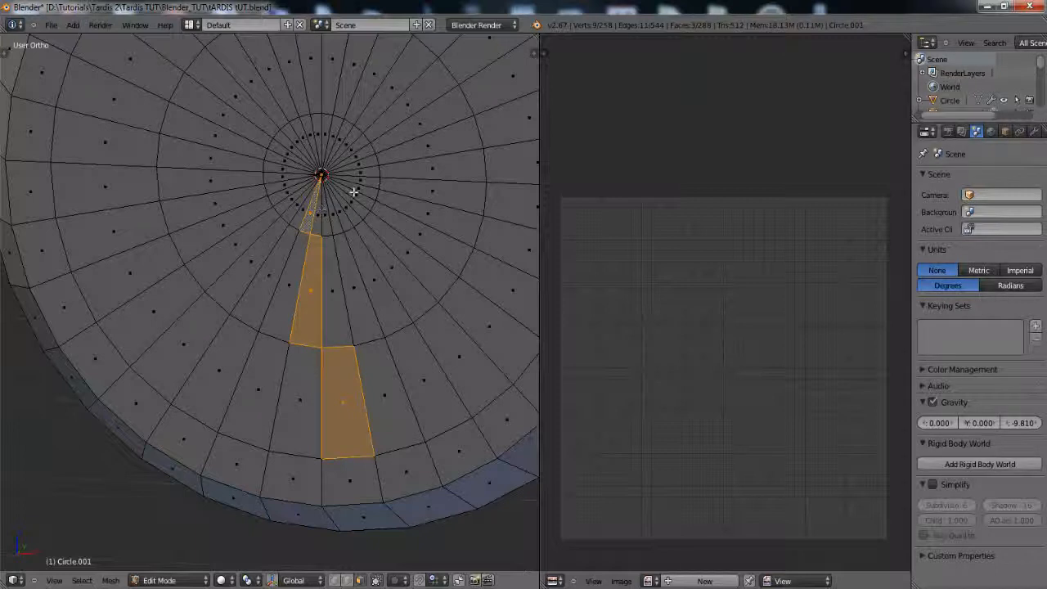
key("ctrl+r")
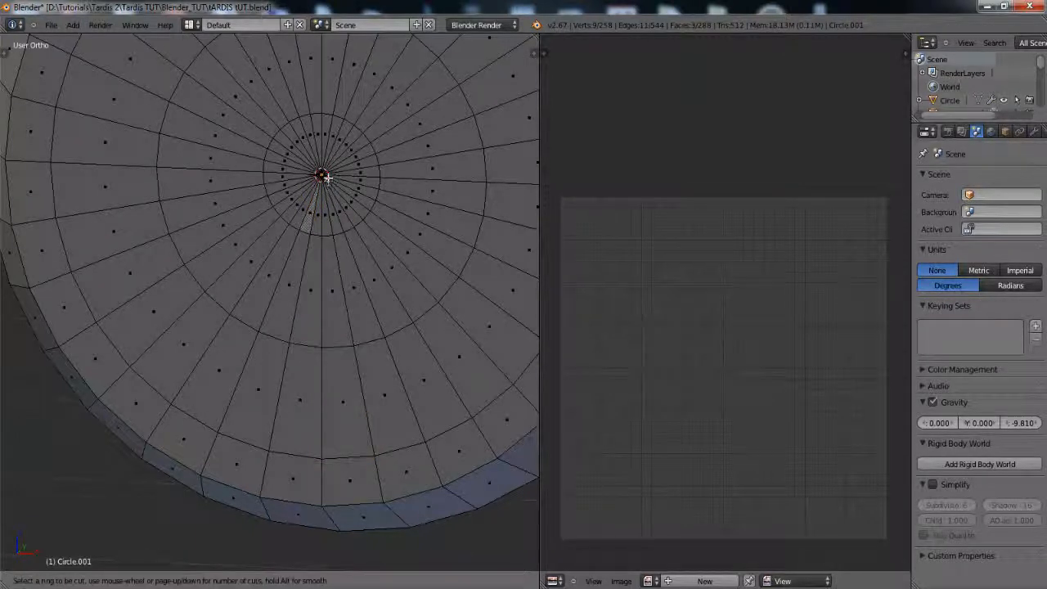
scroll(335, 184, "up", 2)
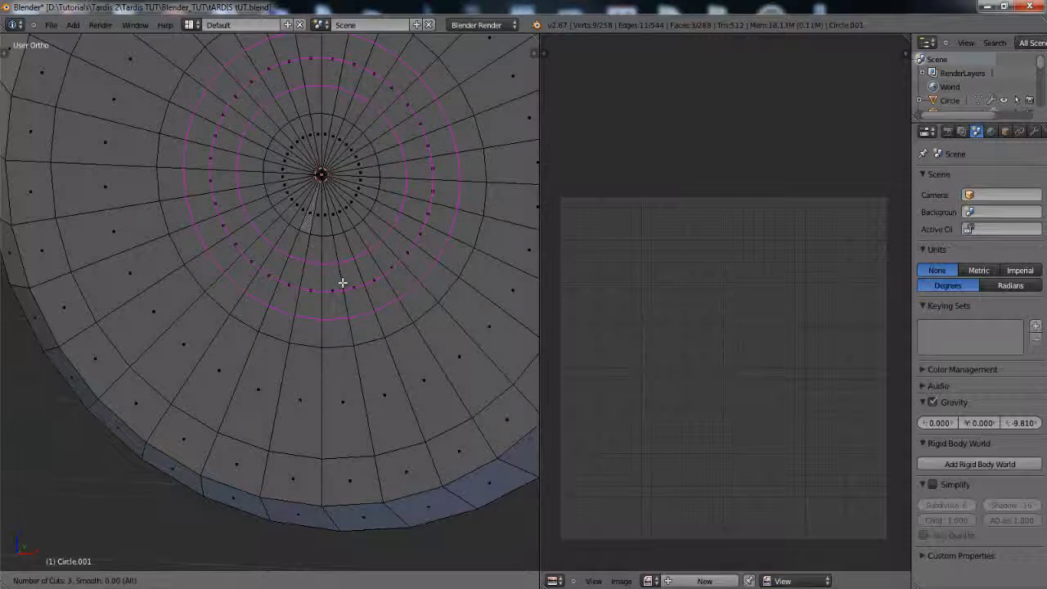
key("Escape")
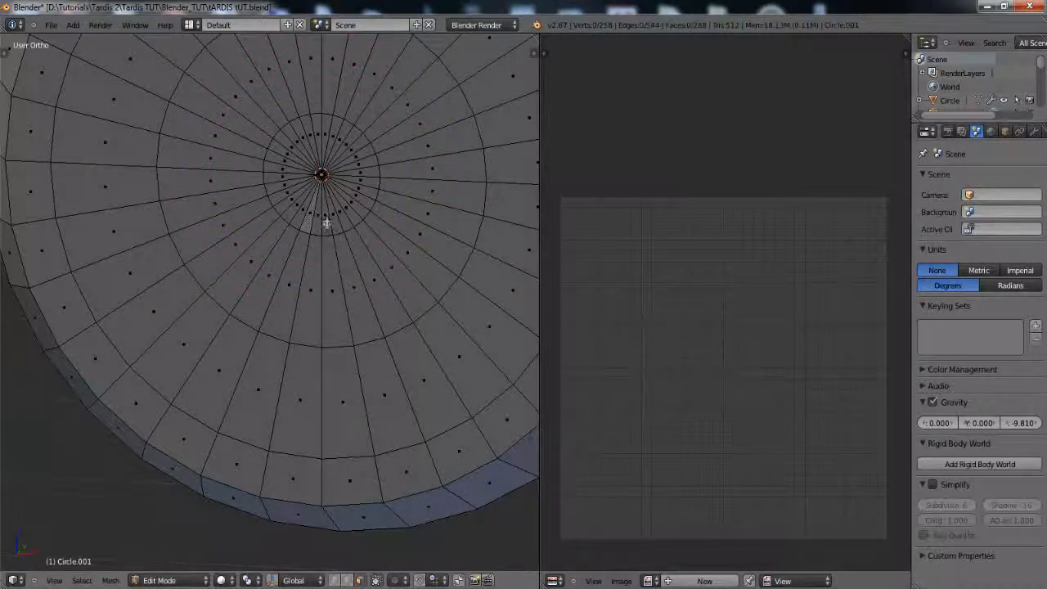
Add neighbouring faces of the middle and inner rings to the selection so it forms a stepped, widening keyhole shape down from the center.
right_click(313, 266, "shift")
right_click(348, 429, "shift")
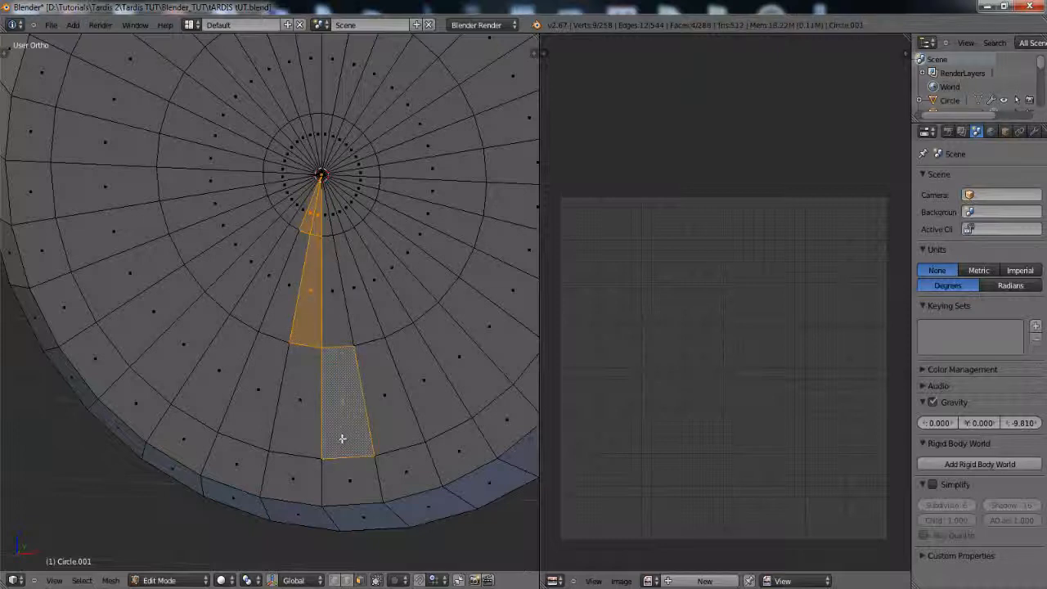
right_click(288, 292, "shift")
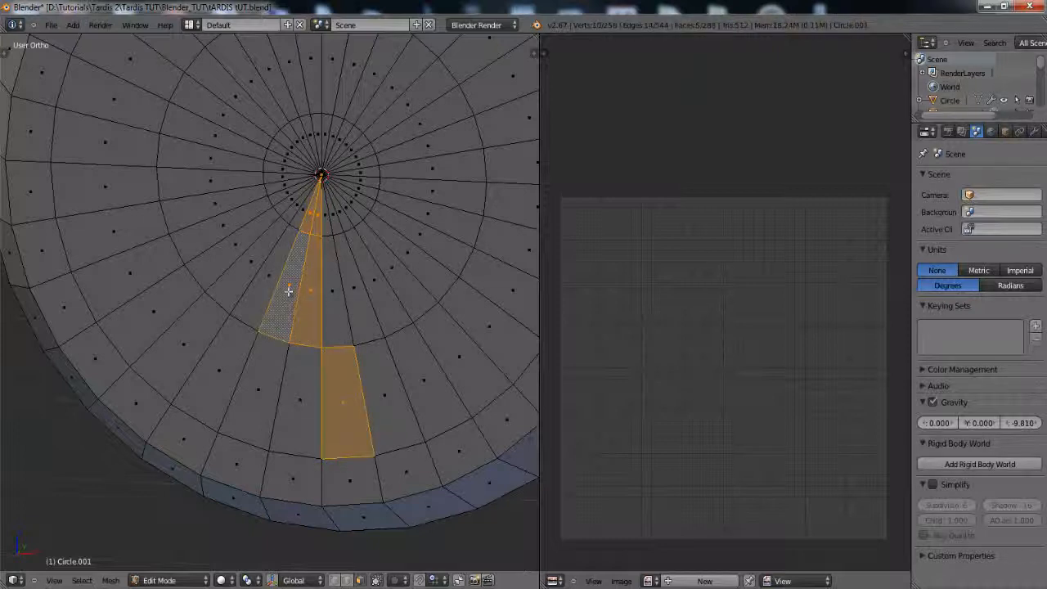
right_click(301, 373, "shift")
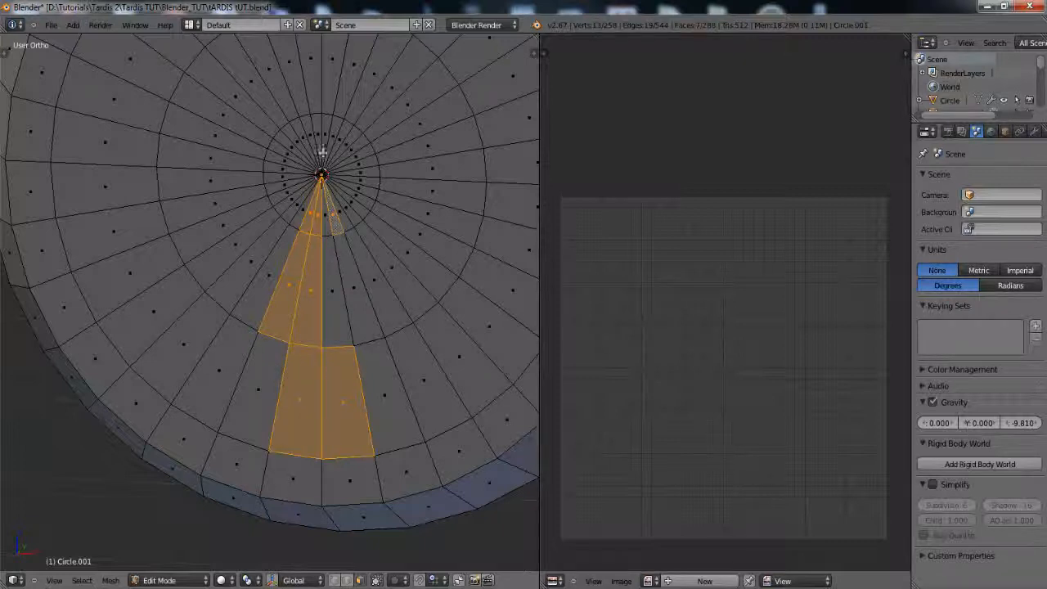
middle_click_drag(347, 319, 398, 346)
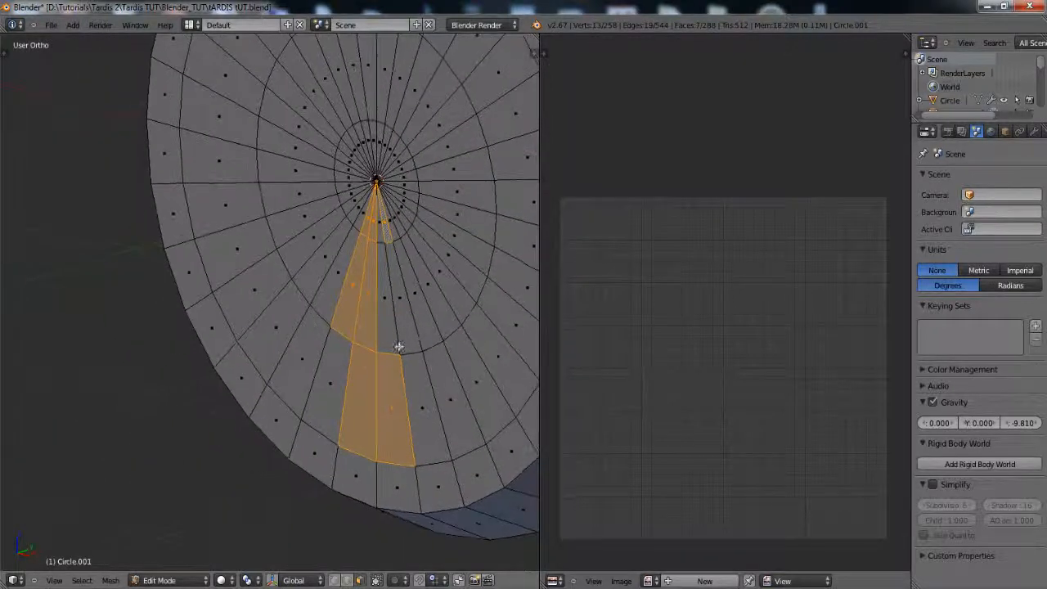
key("e")
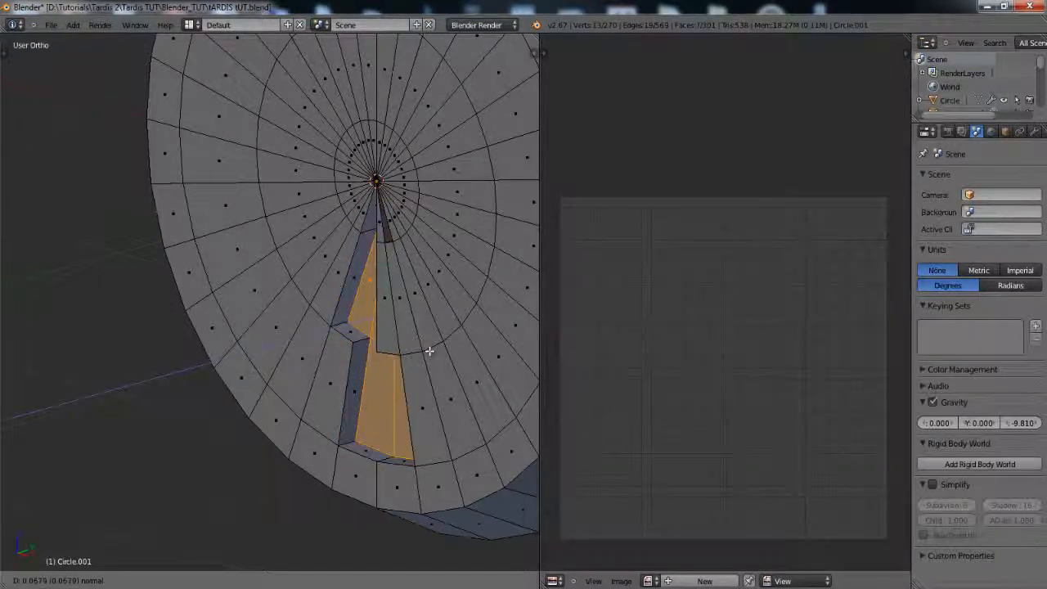
left_click(430, 350)
middle_click_drag(430, 350, 455, 358)
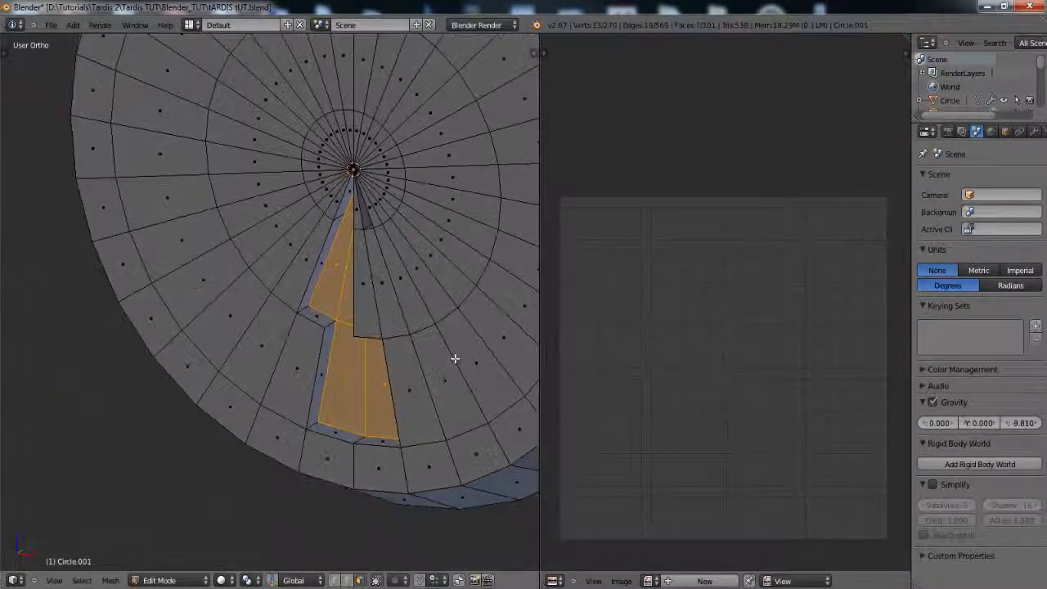
key("ctrl+z")
key("ctrl+z")
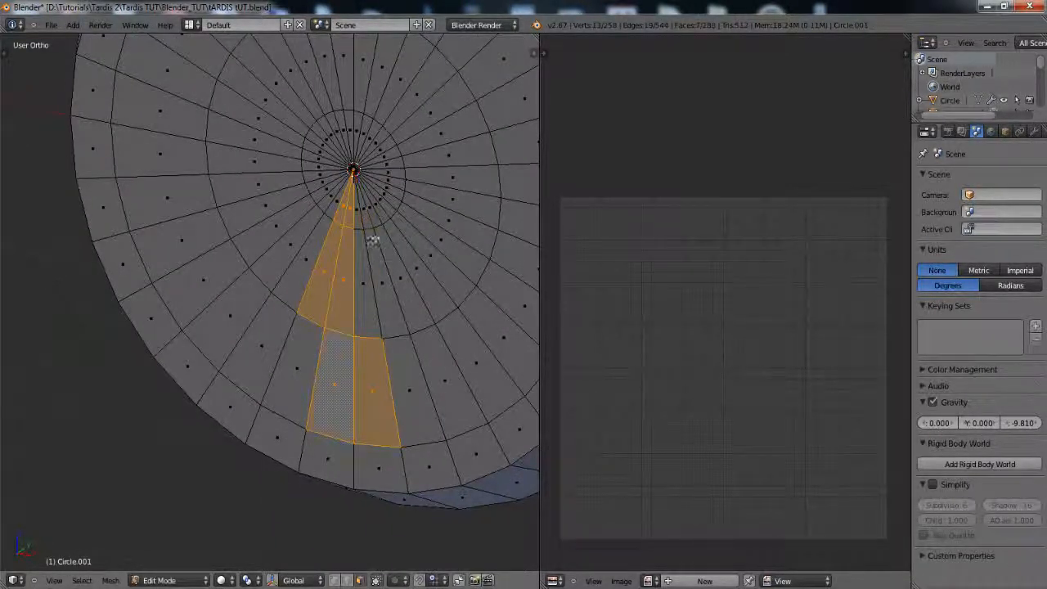
Include the inner-ring face beside the keyhole's tip and extrude the selected keyhole faces about 0.24 units into the disc.
right_click(360, 221, "shift")
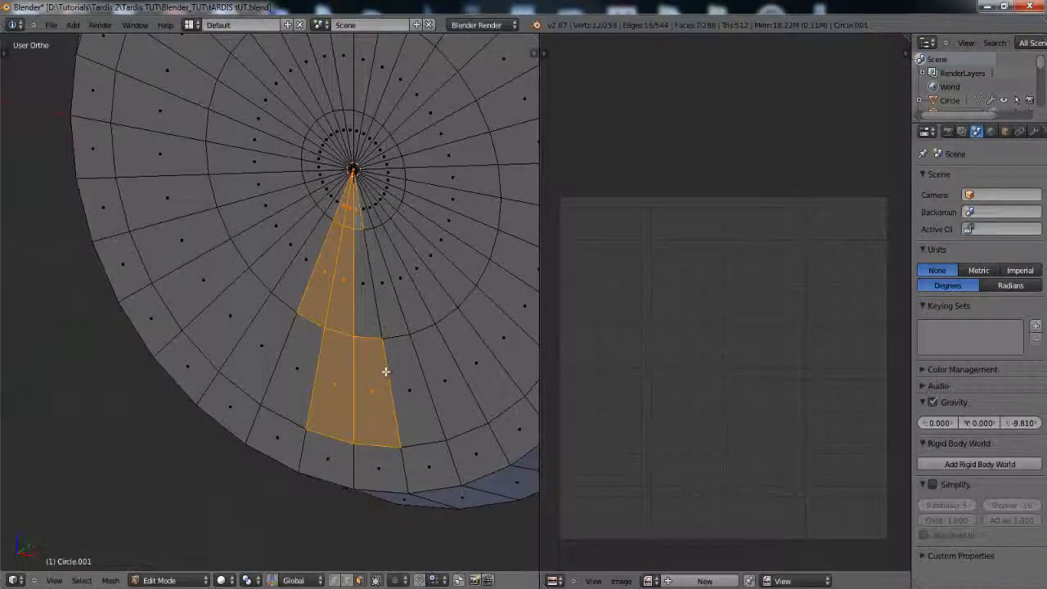
key("e")
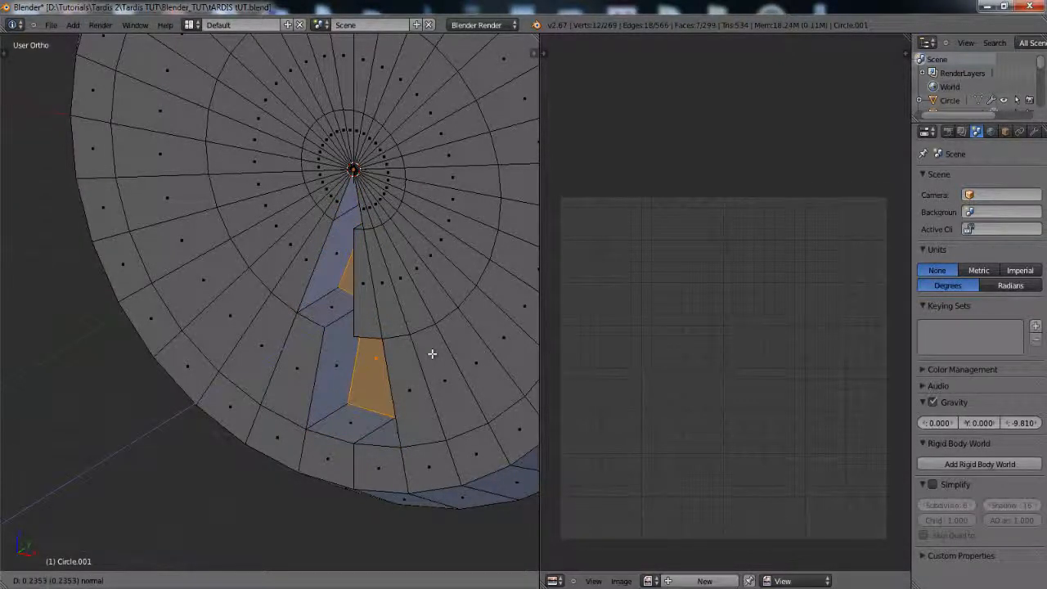
left_click(432, 353)
scroll(420, 355, "down", 4)
middle_click_drag(409, 376, 381, 385)
key("Tab")
key("Tab")
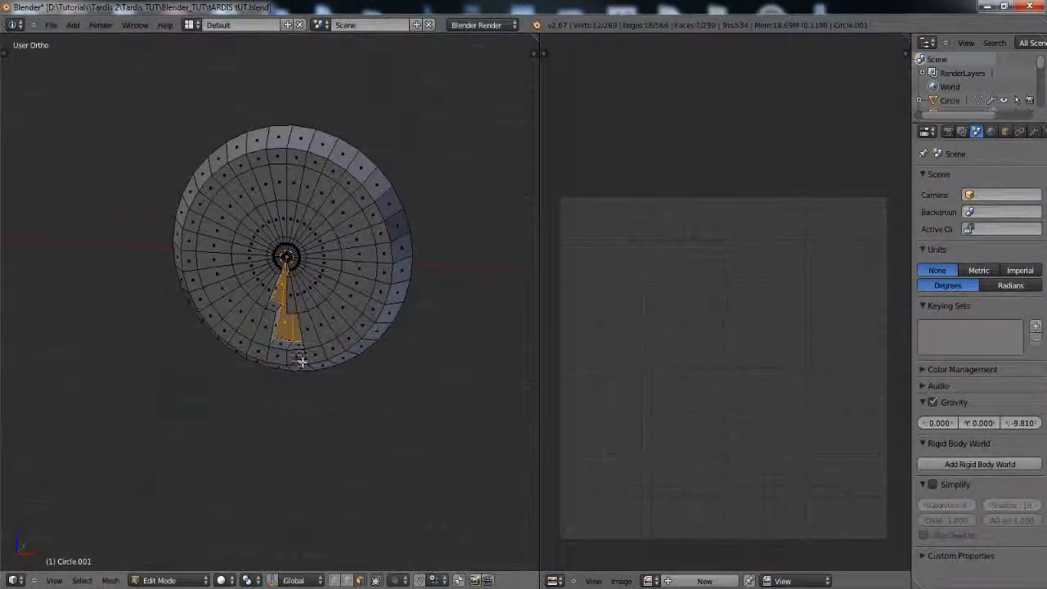
key("x")
left_click(296, 372)
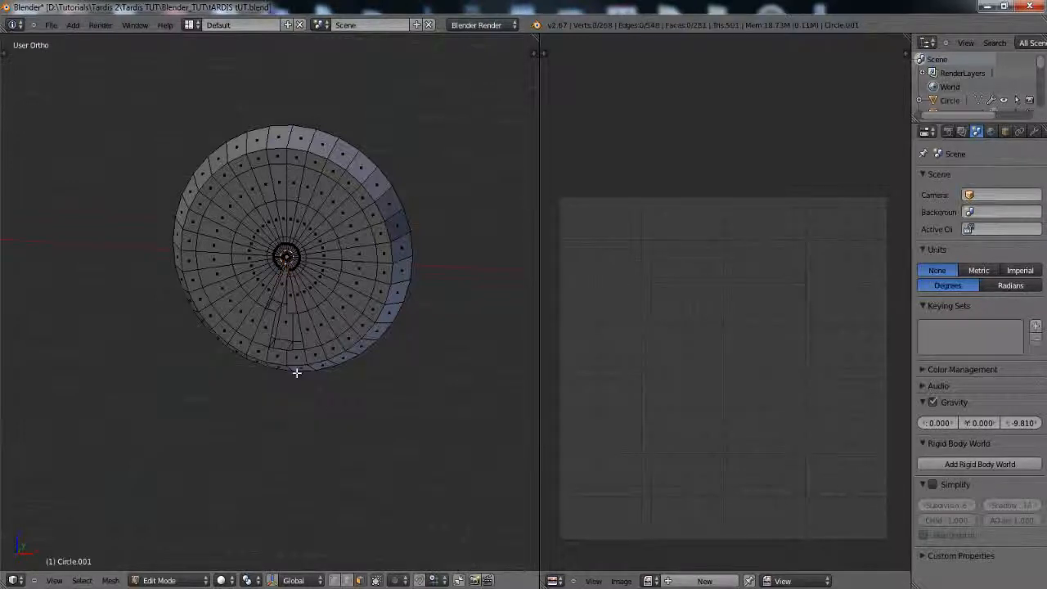
key("ctrl+z")
Delete the selected faces at the back of the keyhole recess and return to Object Mode.
key("x")
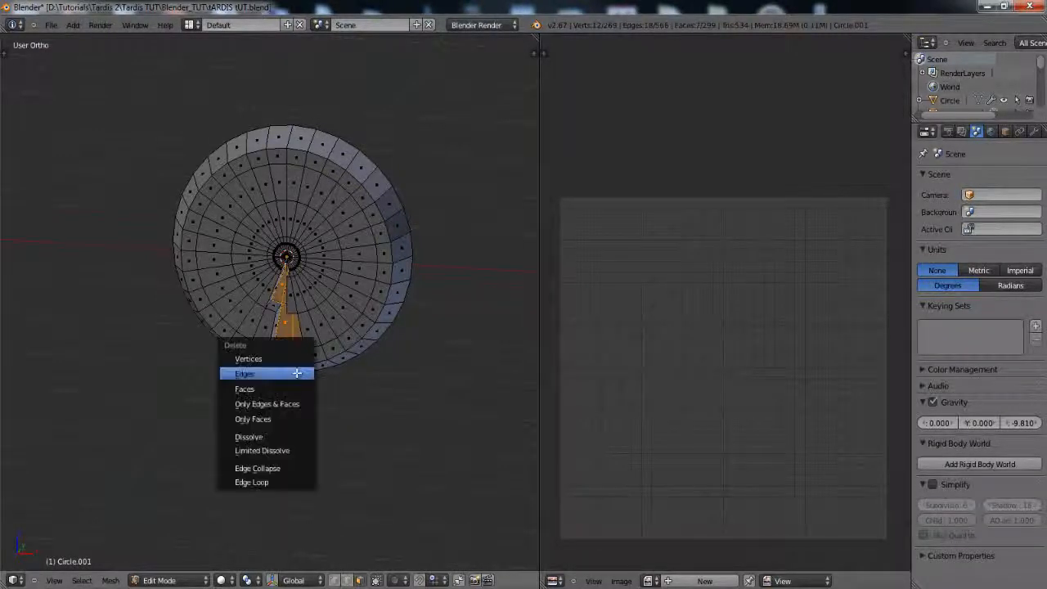
left_click(291, 385)
key("Tab")
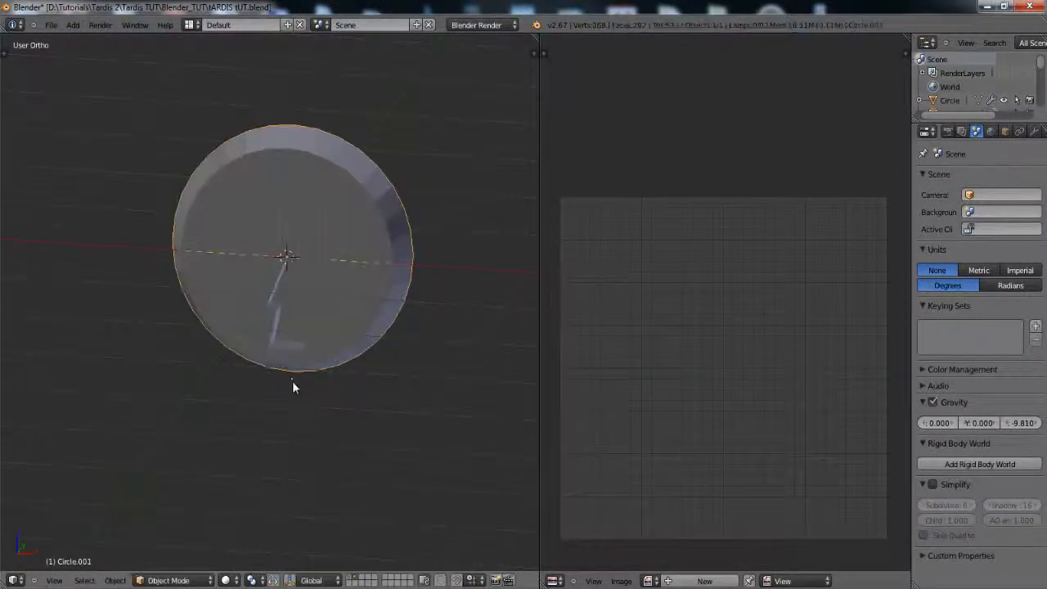
Give the disc a level 2 subdivision surface and set its shading to smooth.
scroll(286, 368, "up", 4)
middle_click_drag(285, 368, 297, 338)
key("ctrl+2")
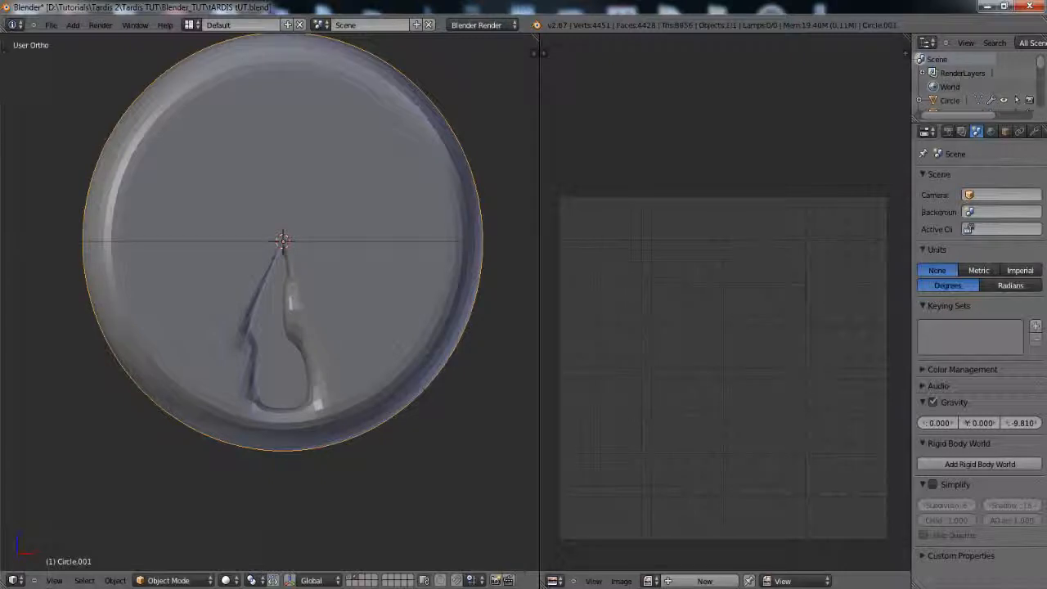
key("t")
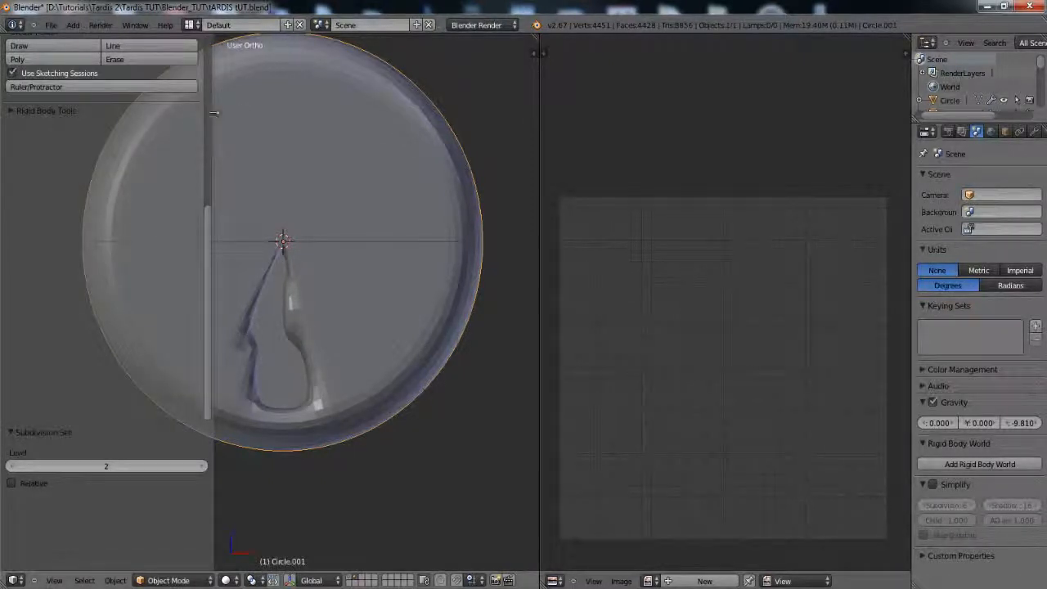
left_click_drag(214, 113, 82, 150)
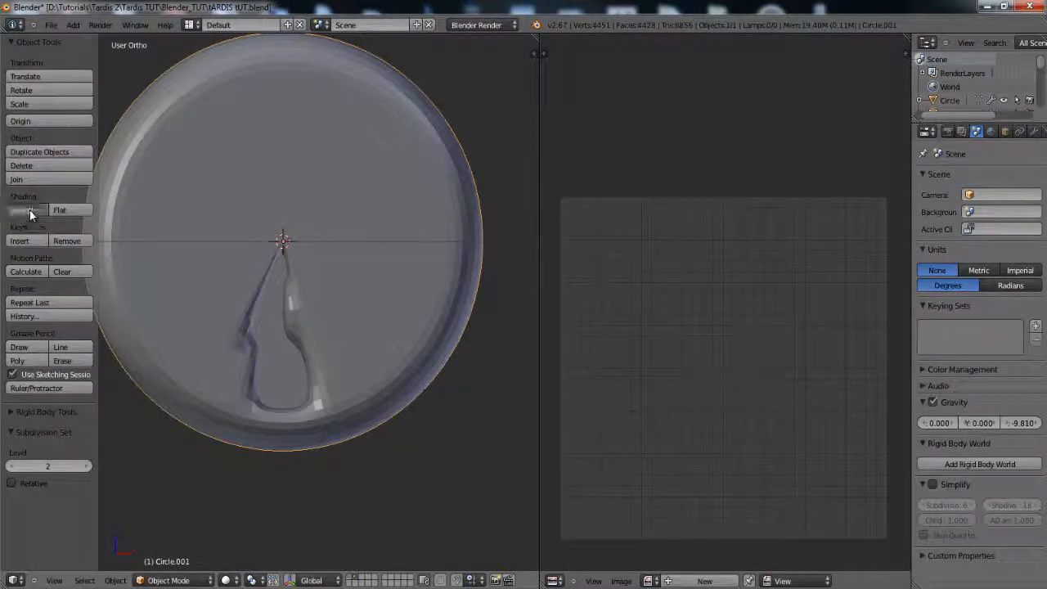
left_click(28, 211)
middle_click_drag(374, 264, 335, 270)
Add two edge loops around the disc's side, one close to the front rim and one close to the back edge.
key("Tab")
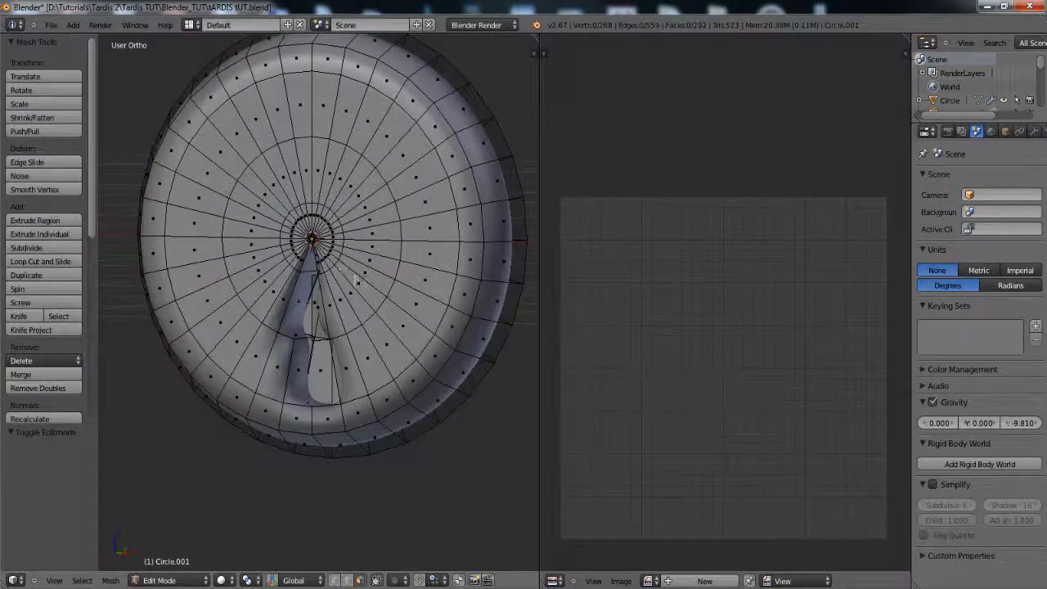
scroll(360, 294, "up", 4)
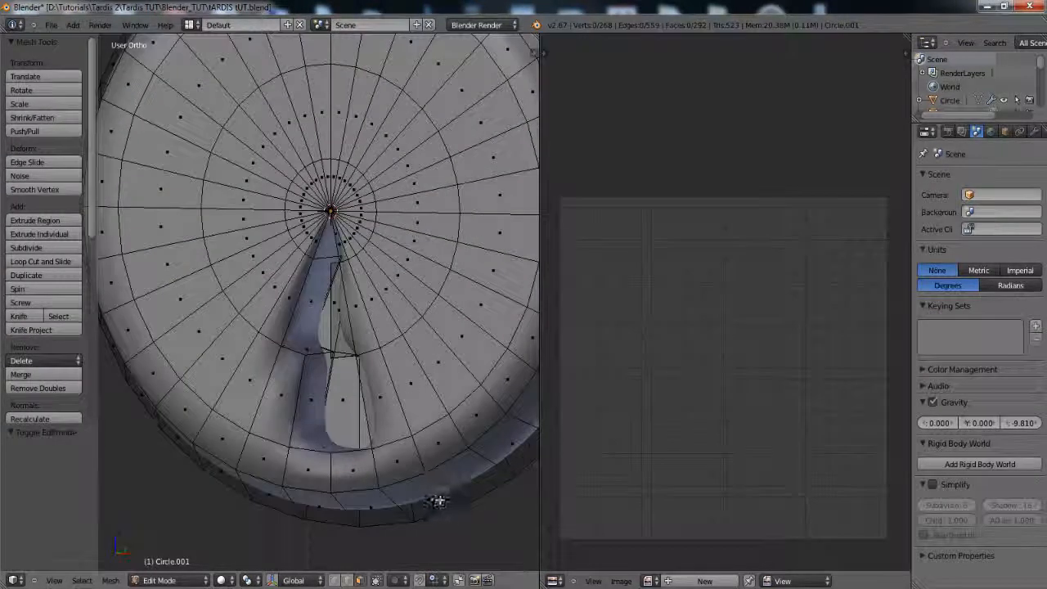
key("ctrl+r")
left_click(433, 489)
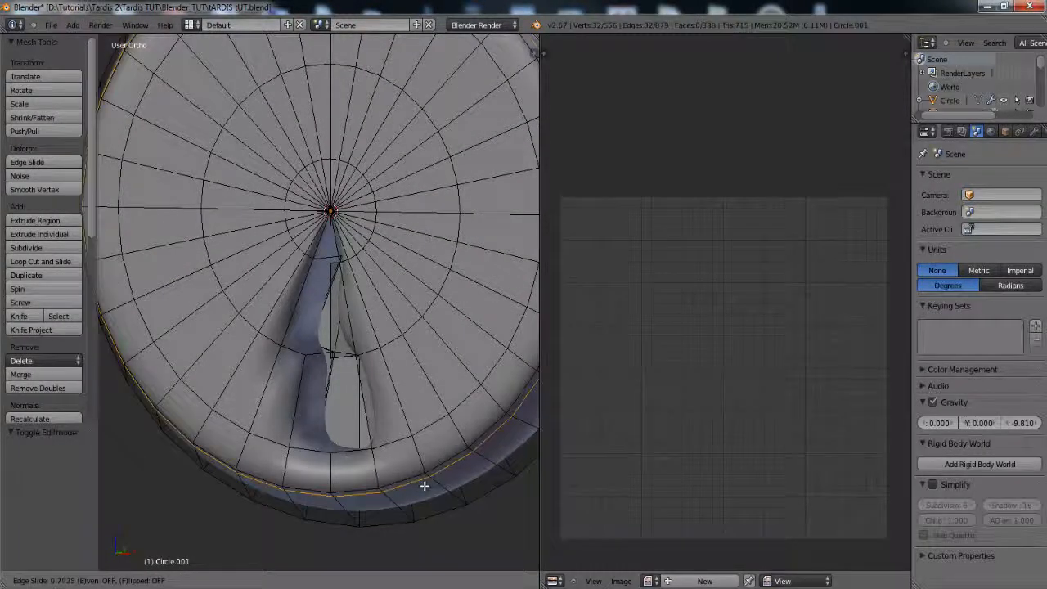
left_click(426, 491)
key("ctrl+r")
left_click(428, 494)
left_click(444, 500)
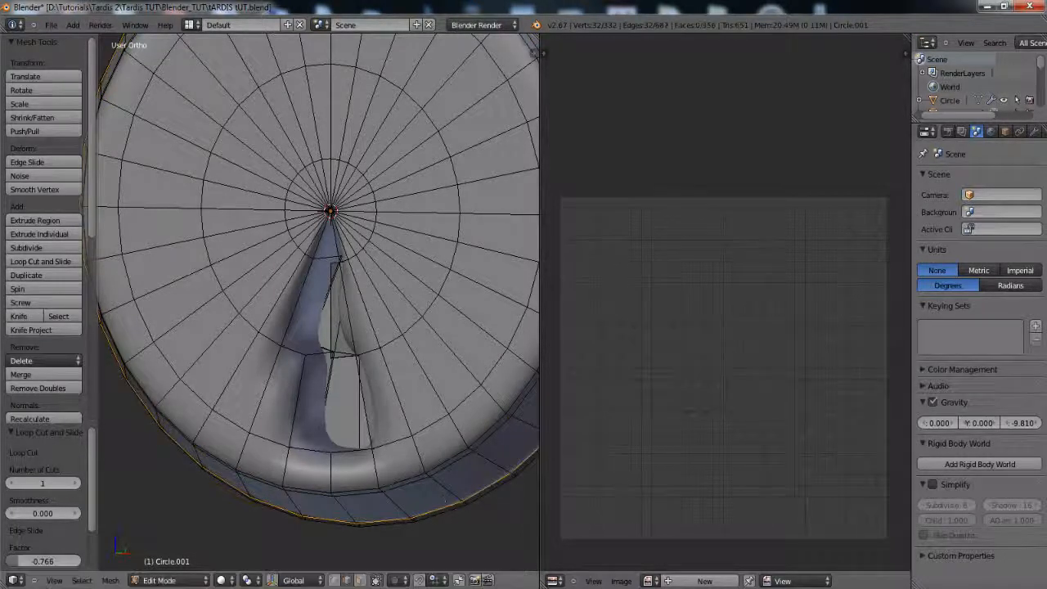
Add an edge loop tightly on each side of the middle ring to sharpen the keyhole's stepped corners.
key("ctrl+r")
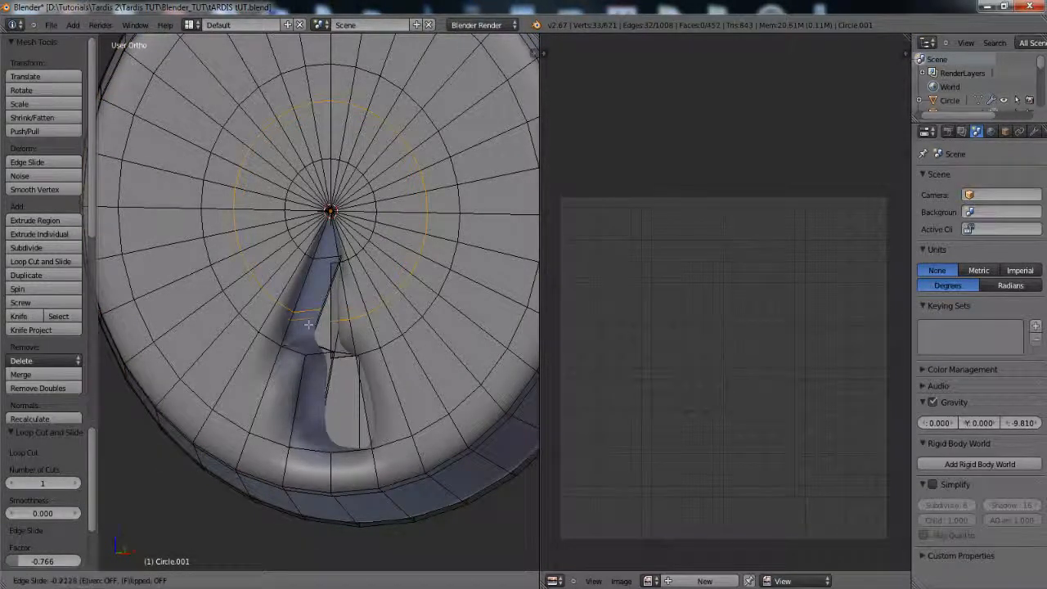
left_click(315, 344)
left_click(330, 359)
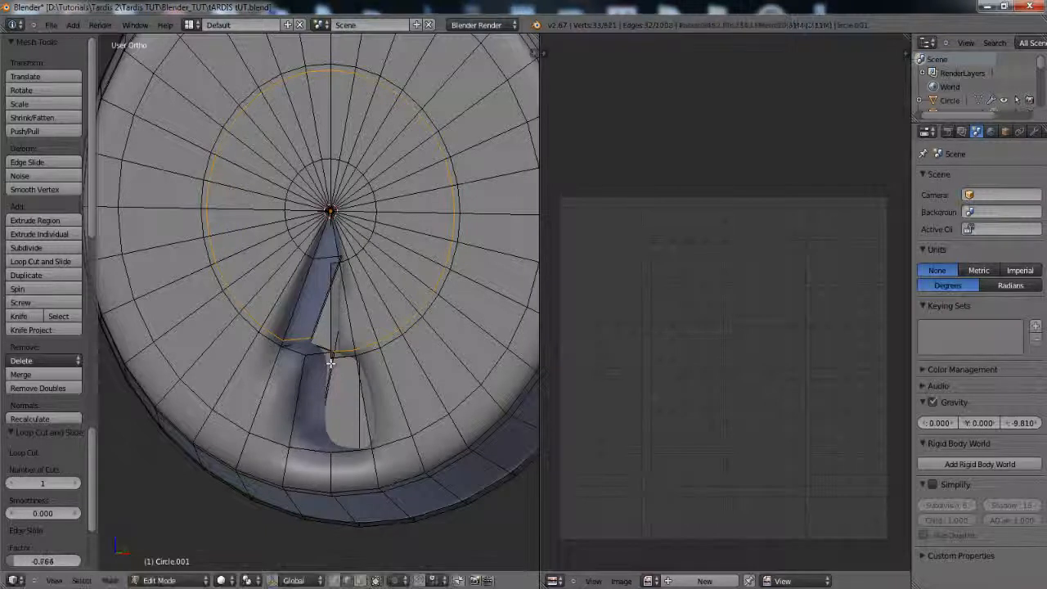
key("ctrl+r")
left_click(275, 411)
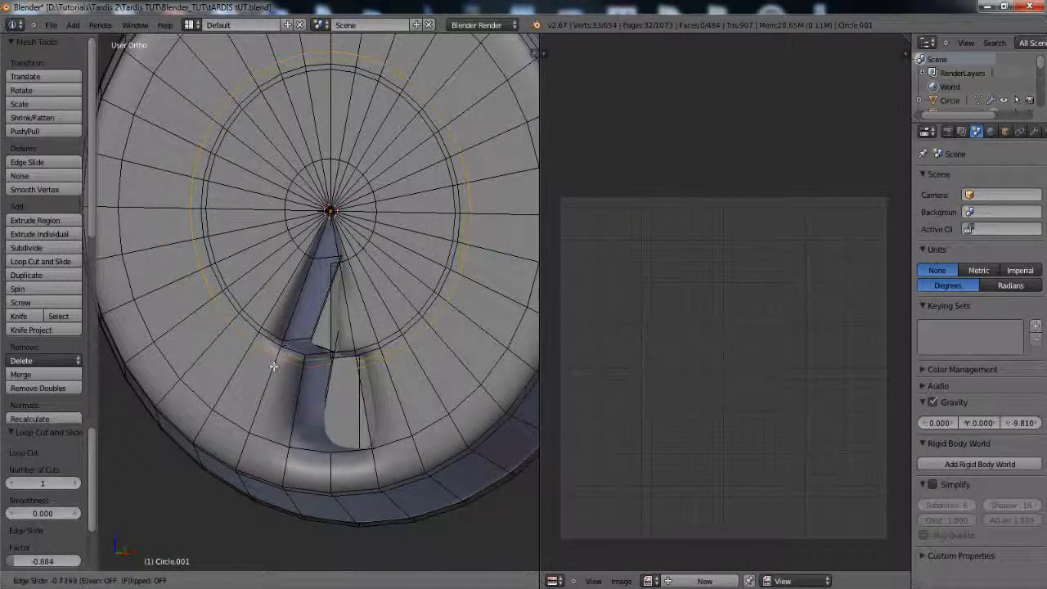
left_click(270, 380)
Add an edge loop just inside the front's outer ring, at the keyhole's wide end, and check the smoothed disc in Object Mode.
key("ctrl+r")
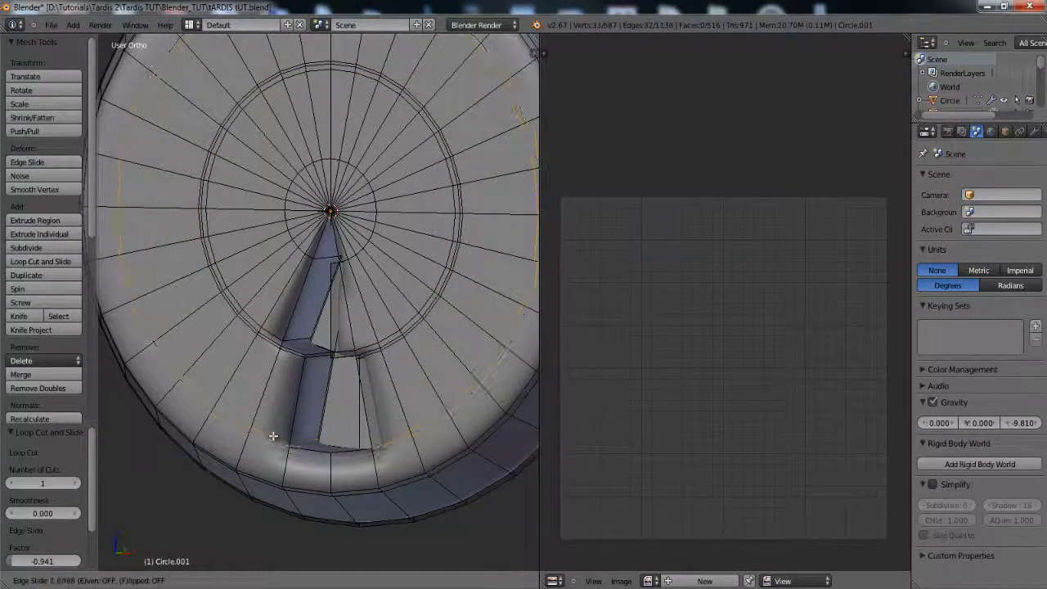
left_click(274, 431)
left_click(273, 426)
scroll(286, 382, "down", 4)
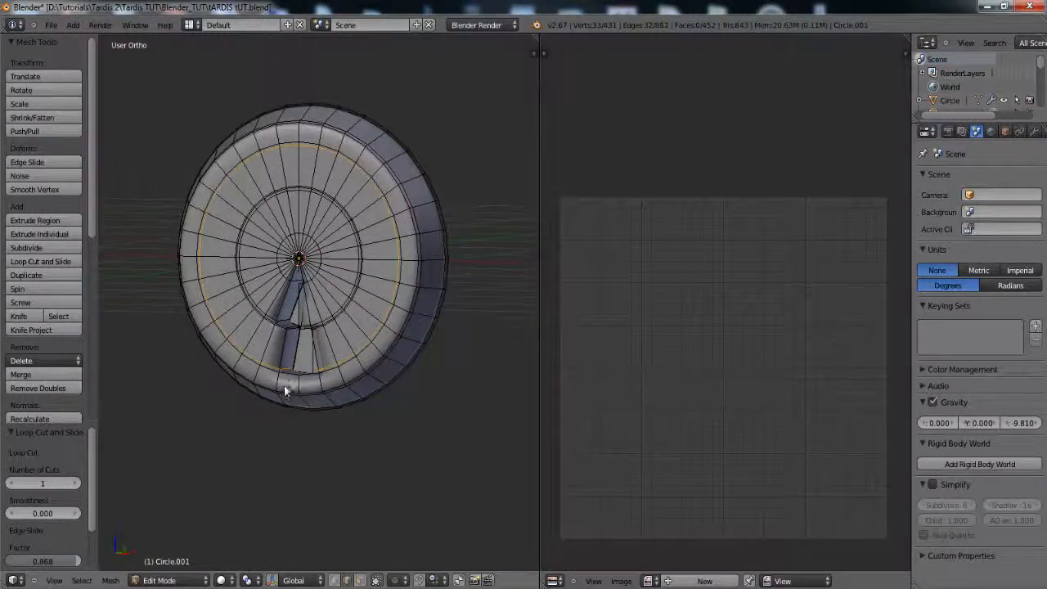
key("Tab")
scroll(291, 362, "down", 2)
middle_click_drag(291, 362, 304, 334)
In face selection, select all the faces of the small central circle around the keyhole's tip.
key("Tab")
scroll(305, 334, "up", 3)
scroll(304, 334, "up", 4)
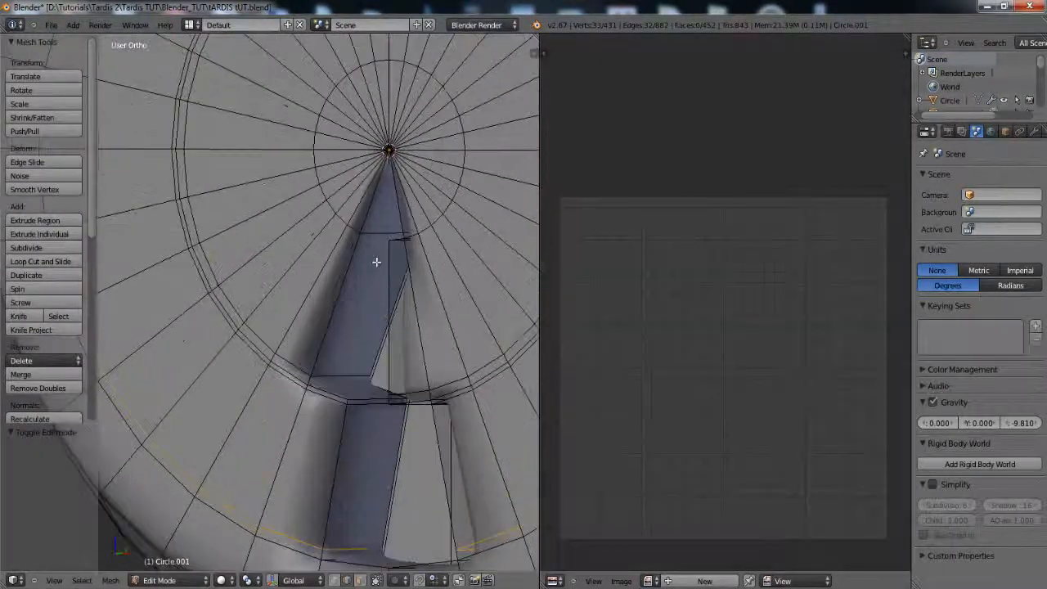
scroll(373, 261, "up", 2)
left_click(357, 580)
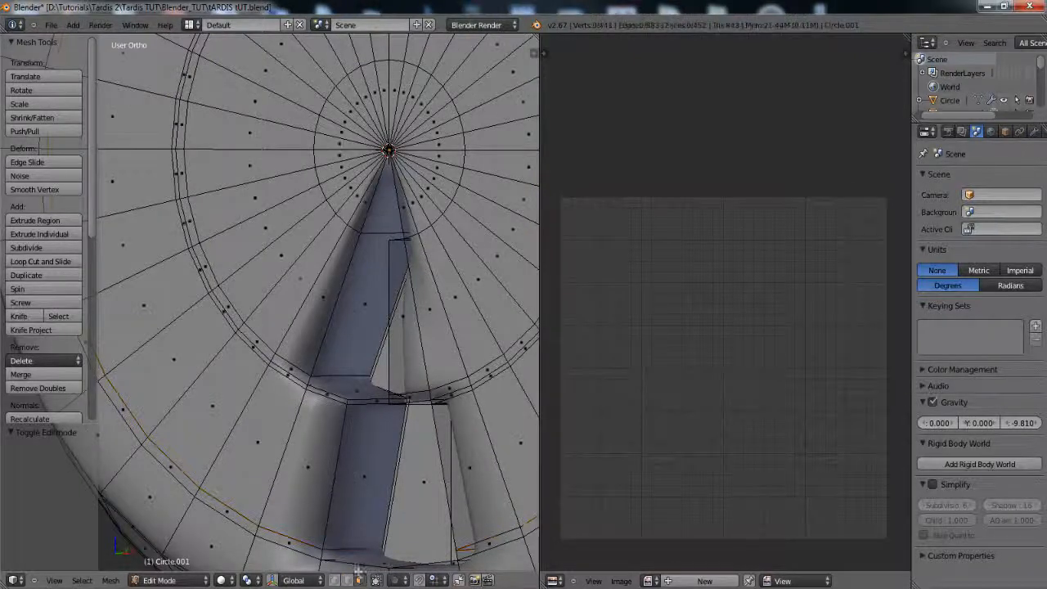
right_click(358, 214)
right_click(350, 198, "shift")
right_click(352, 186, "shift")
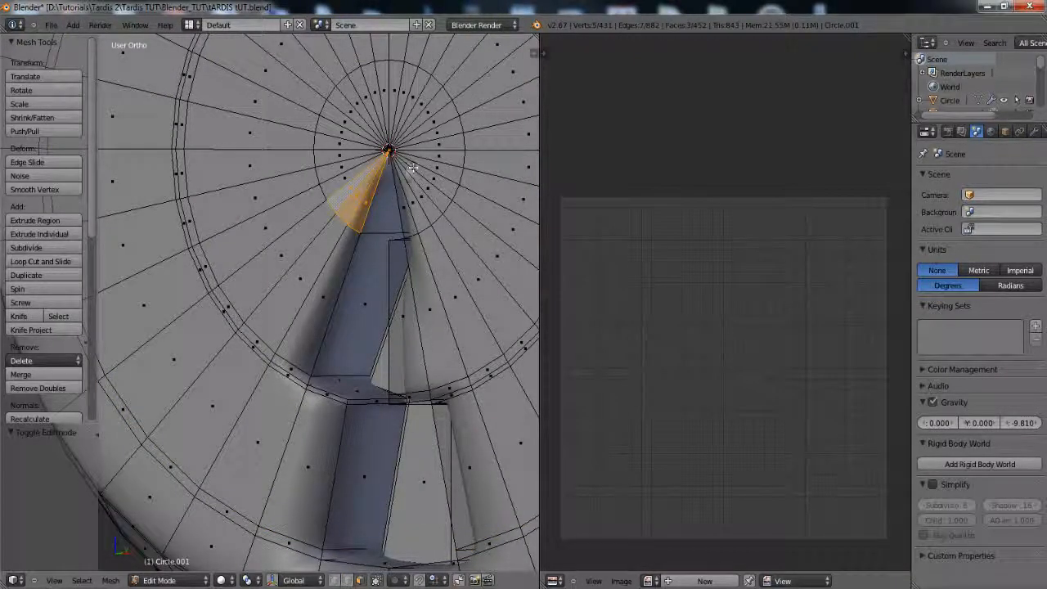
key("c")
mouse_move(420, 178)
left_mouse_down()
mouse_move(419, 187)
mouse_move(413, 110)
mouse_move(340, 143)
mouse_move(351, 164)
left_mouse_up()
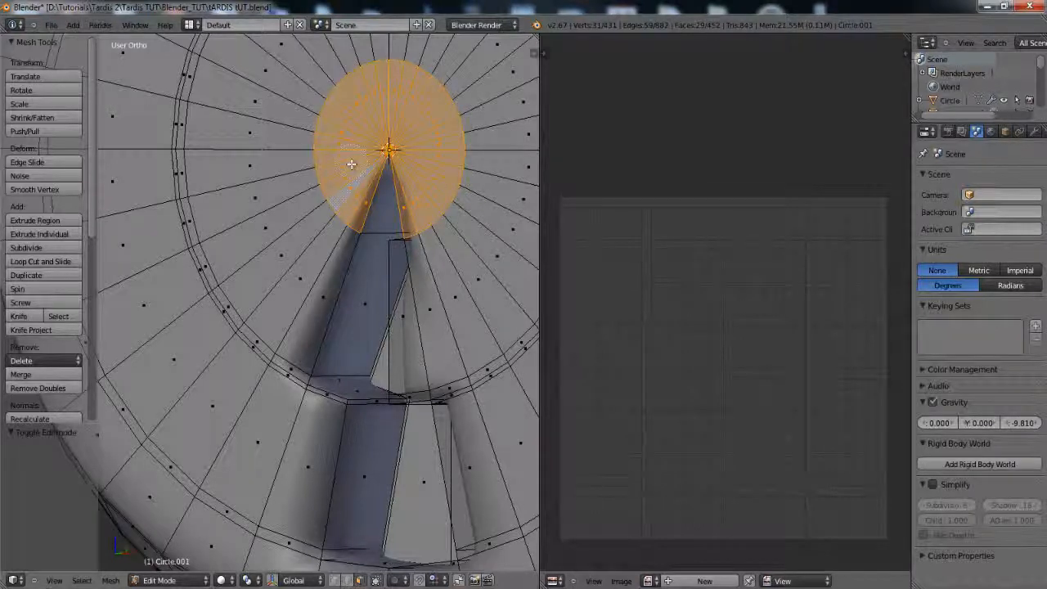
right_click(436, 182)
Extrude the central circle's faces about 0.044 units into the disc and leave Edit Mode.
key("e")
left_click(444, 176)
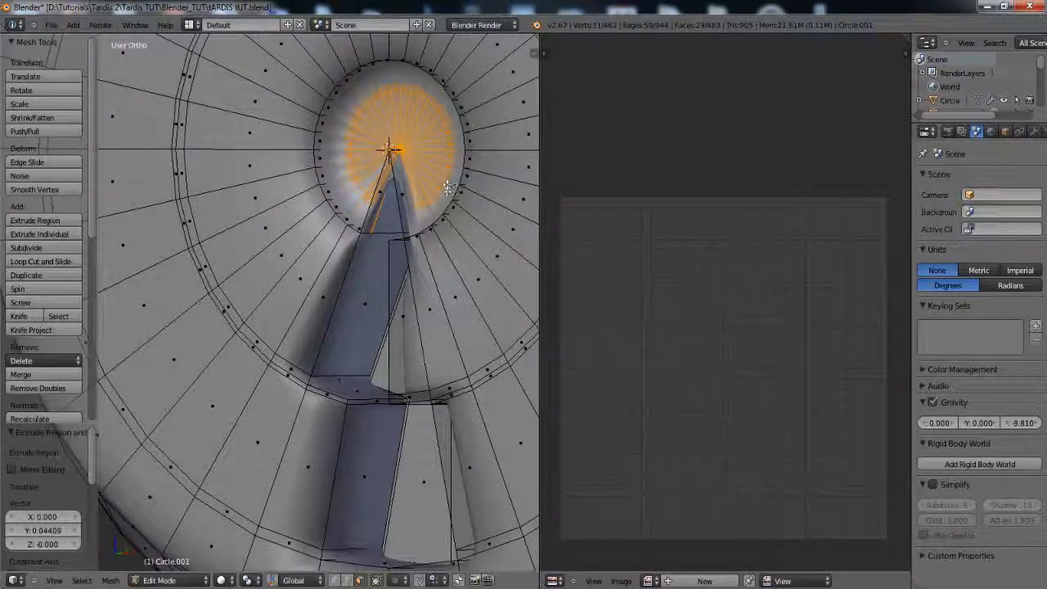
key("Tab")
scroll(426, 207, "down", 4)
middle_click_drag(386, 278, 401, 304)
scroll(402, 303, "down", 5)
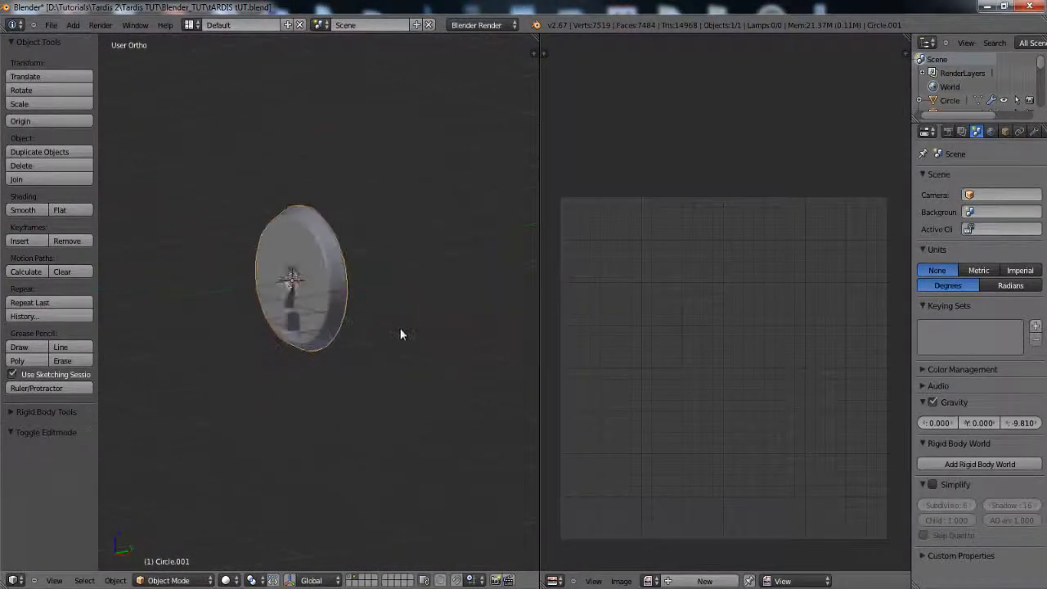
Scale the whole disc down to about 0.107 of its size and move it to the first layer.
key("s")
left_click(310, 298)
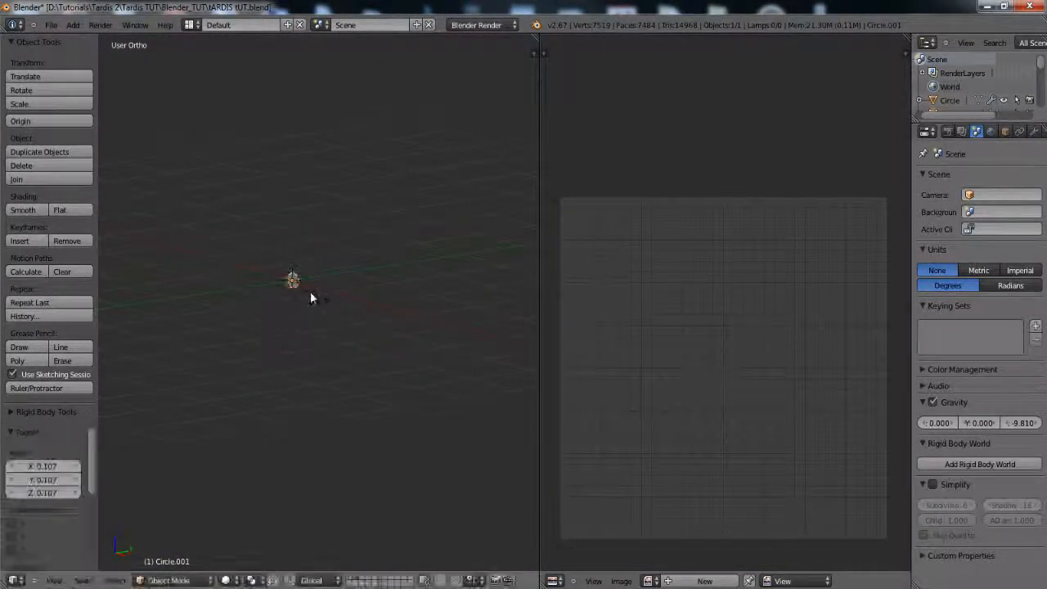
key("m")
left_click(413, 323)
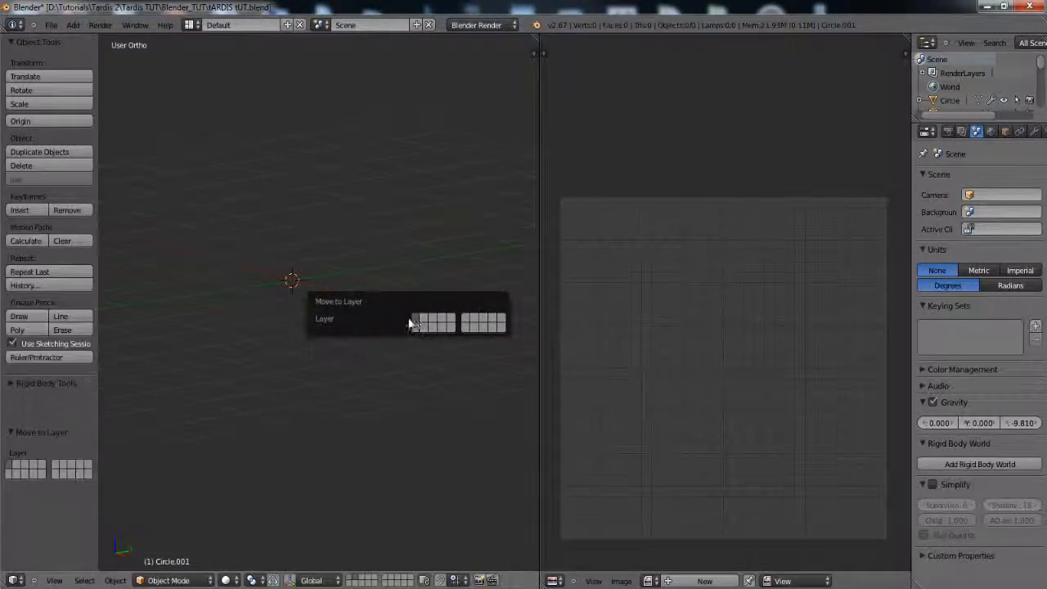
Display the first layer containing the TARDIS and turn on the transform manipulator for the disc.
left_click(353, 577)
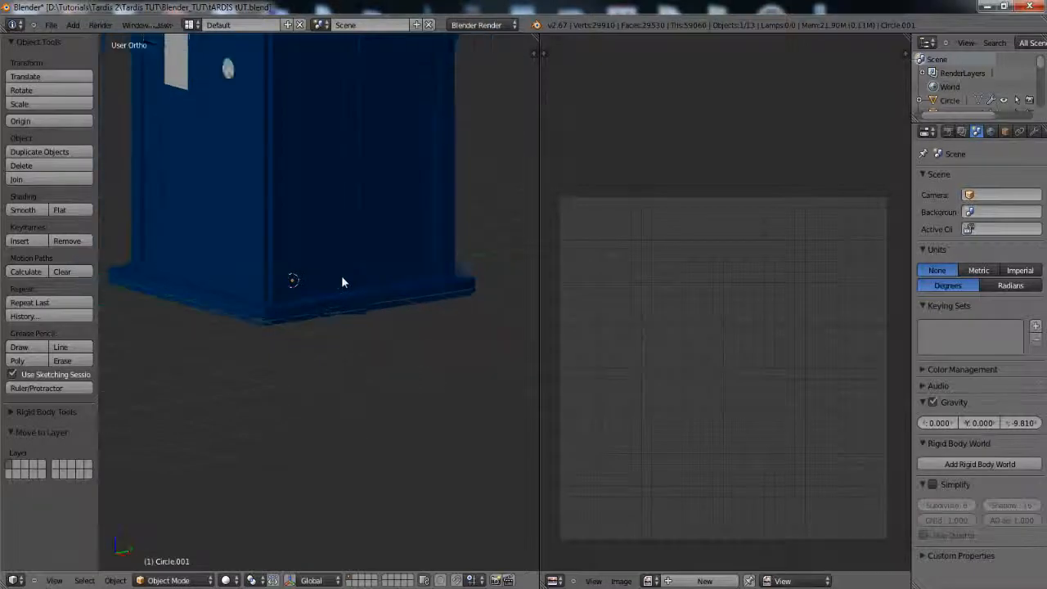
scroll(342, 276, "down", 3)
key("ctrl+space")
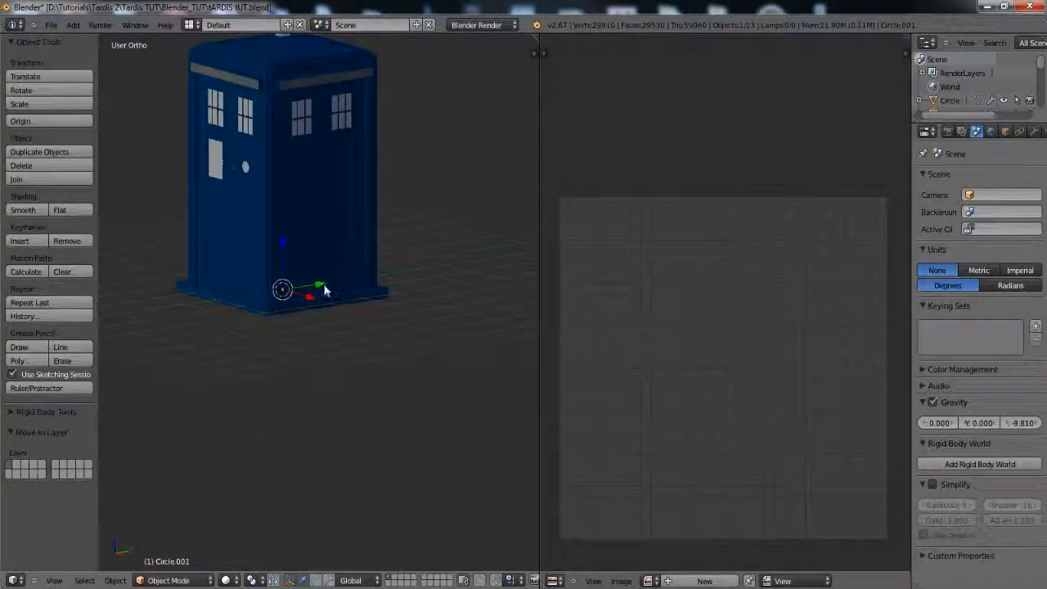
key("Tab")
key("g")
key("y")
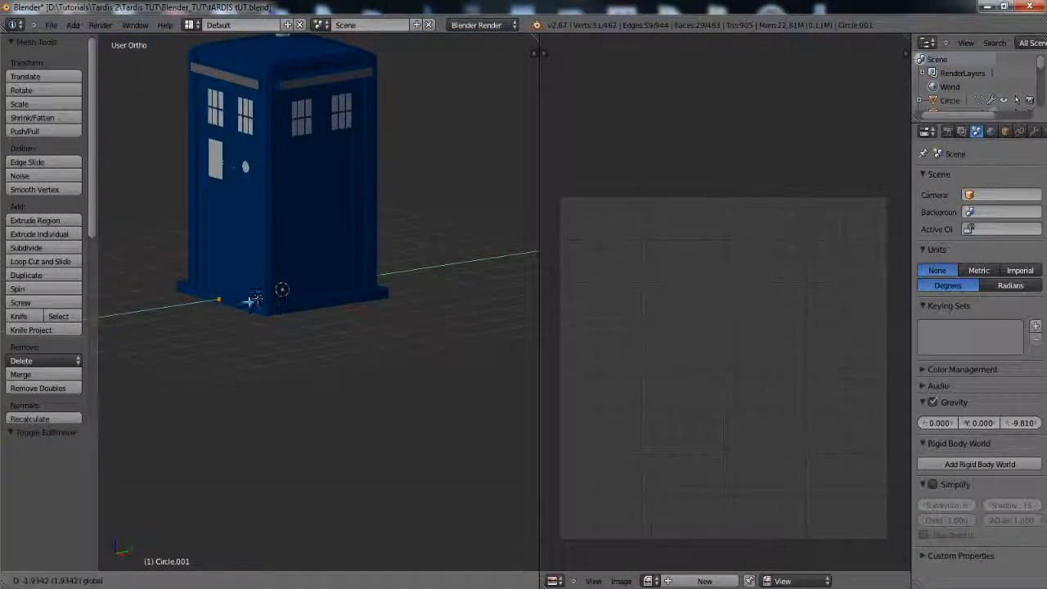
left_click(246, 301)
scroll(234, 304, "up", 5)
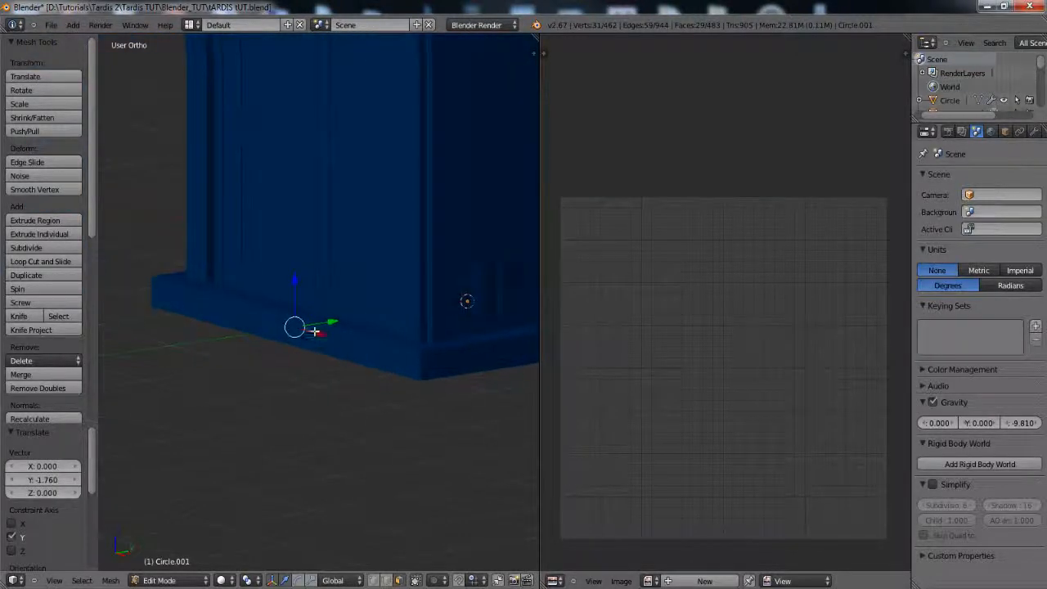
scroll(314, 331, "up", 2)
key("z")
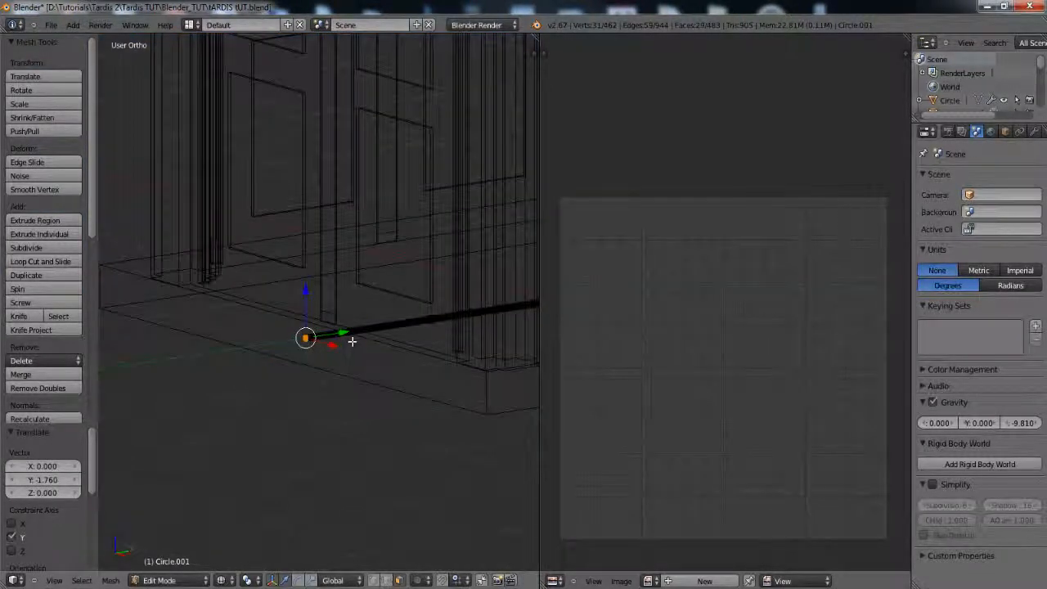
key("ctrl+z")
Select the disc's entire mesh and move it about -1.69 units along Y to the front of the TARDIS.
scroll(436, 327, "down", 3)
key("a")
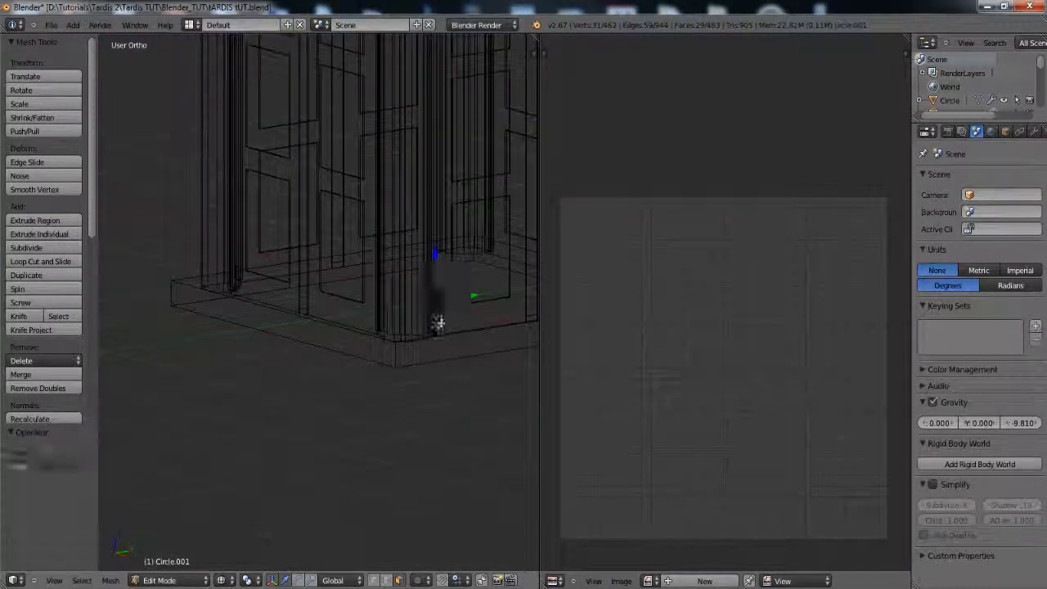
key("g")
key("y")
left_click(343, 319)
key("z")
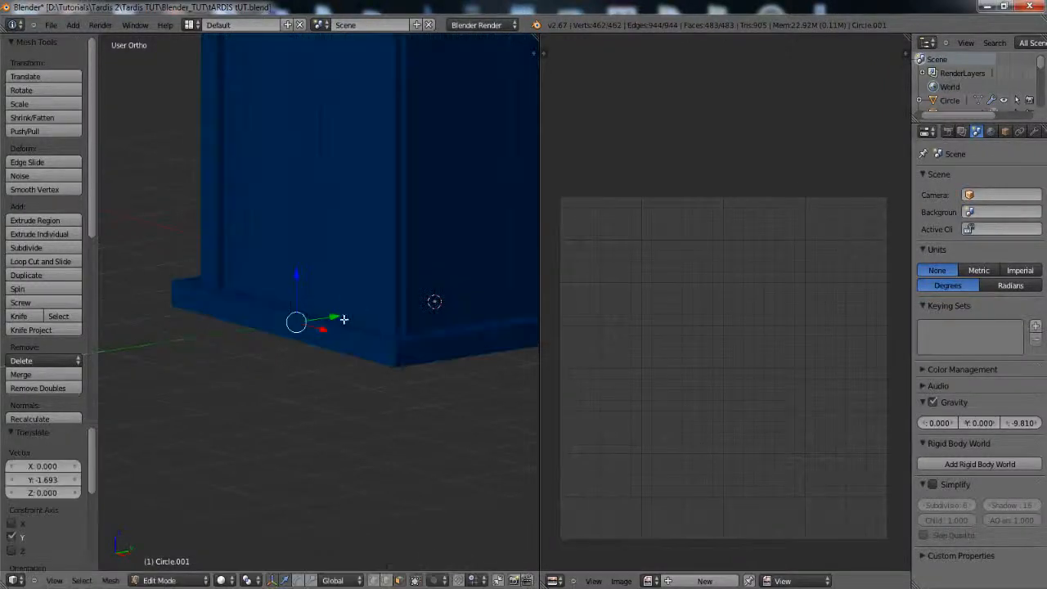
Nudge the disc about -0.057 units along Y and raise it about 2.42 units along Z.
key("g")
key("z")
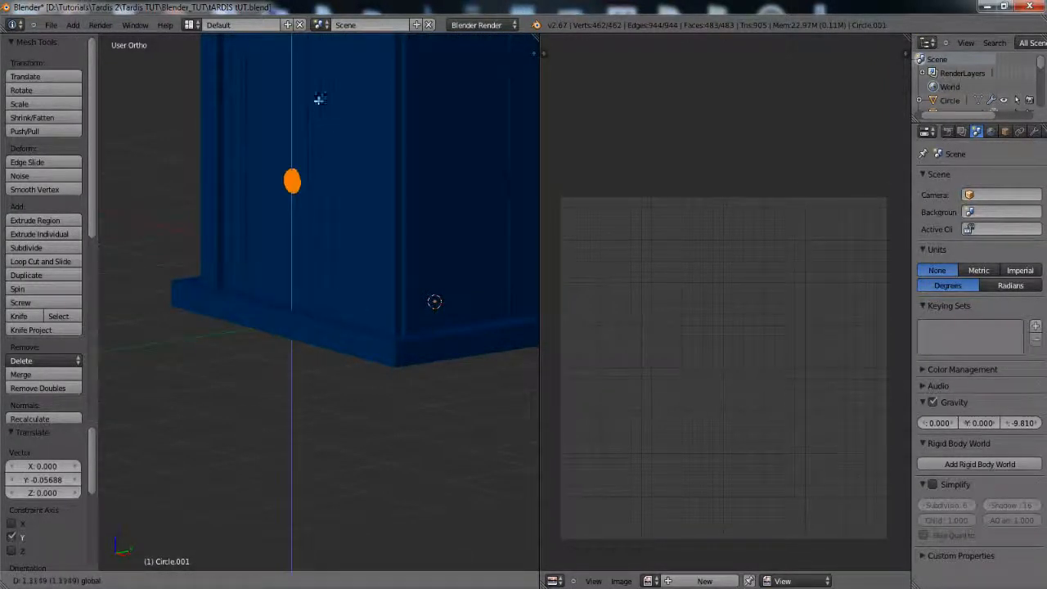
left_click(317, 121)
Scale the disc's mesh down to about 0.142 of its size so it suits the TARDIS door.
scroll(317, 121, "up", 6)
scroll(340, 139, "down", 3)
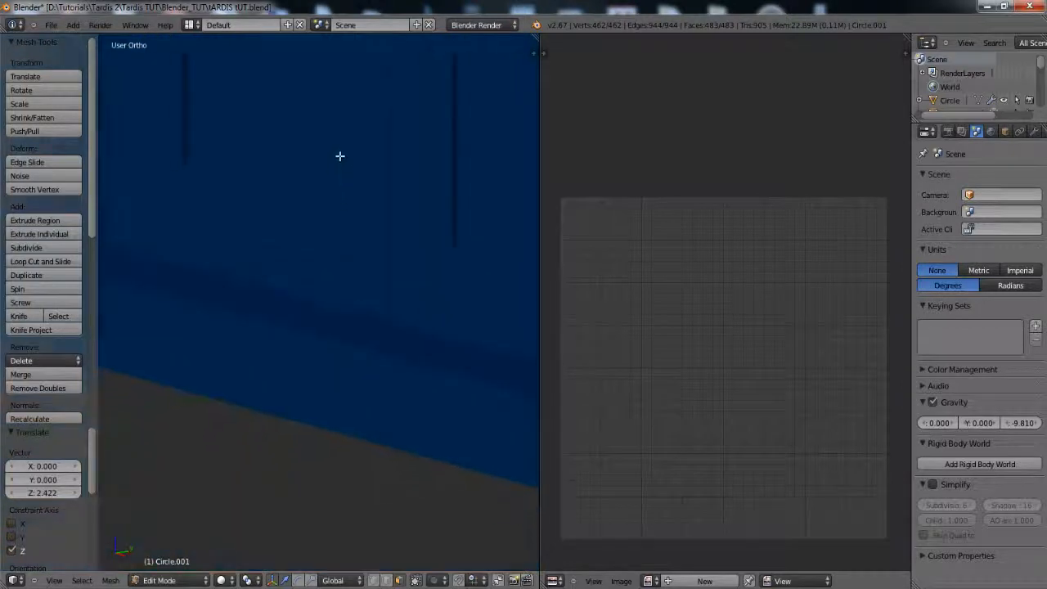
middle_click_drag(346, 100, 338, 423, "shift")
scroll(338, 348, "up", 3)
middle_click_drag(306, 273, 265, 496, "shift")
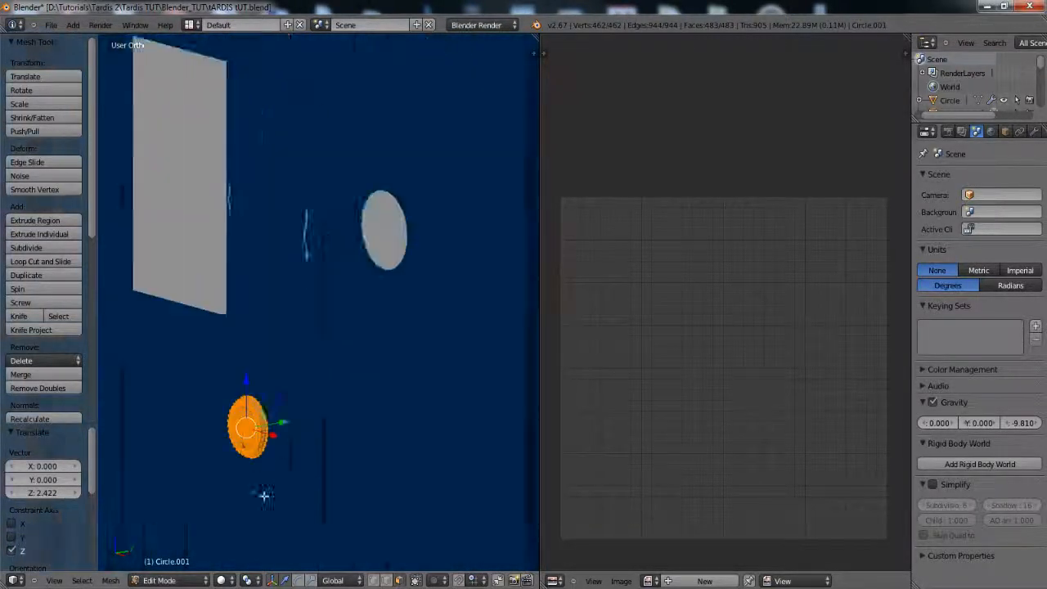
key("s")
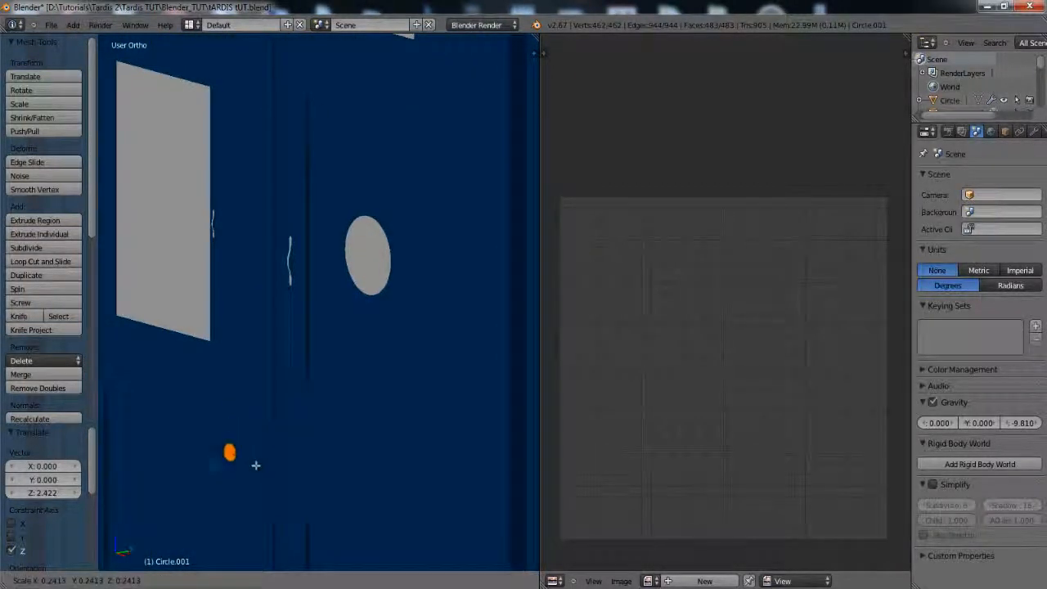
left_click(255, 445)
In front view, shift the lock about 0.176 units along X onto the right-hand door and raise it to just beneath the door handle.
key("KP_1")
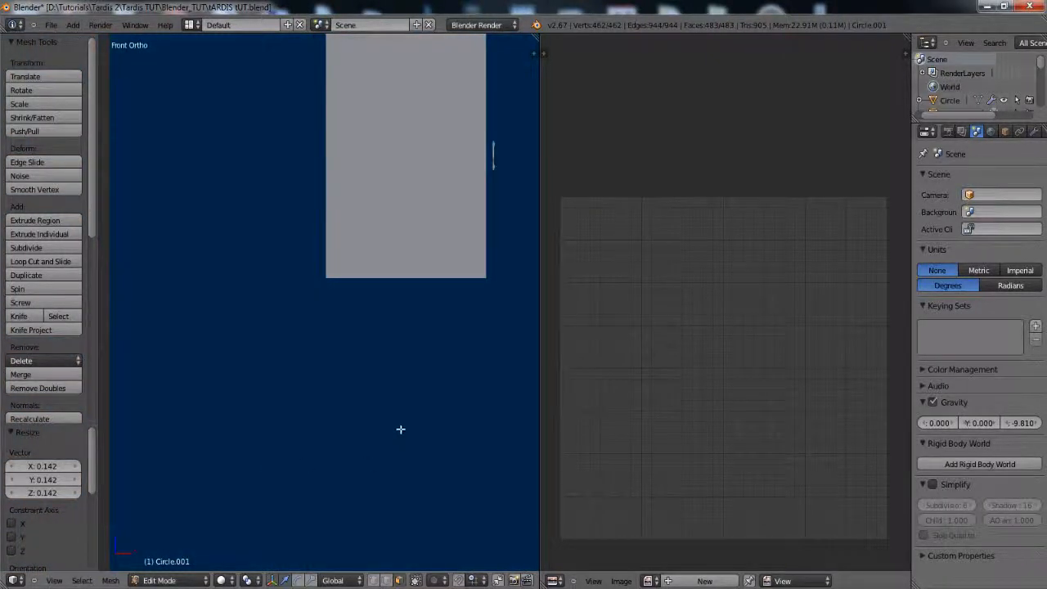
scroll(400, 428, "down", 4)
key("z")
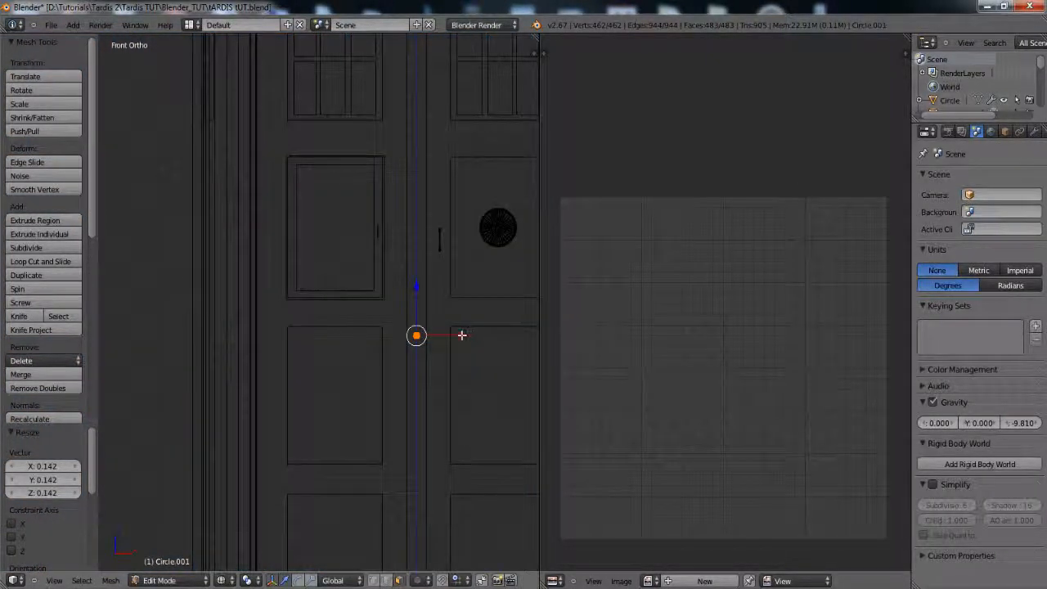
left_click_drag(461, 334, 489, 334)
middle_click_drag(446, 365, 322, 364, "shift")
scroll(325, 376, "up", 5)
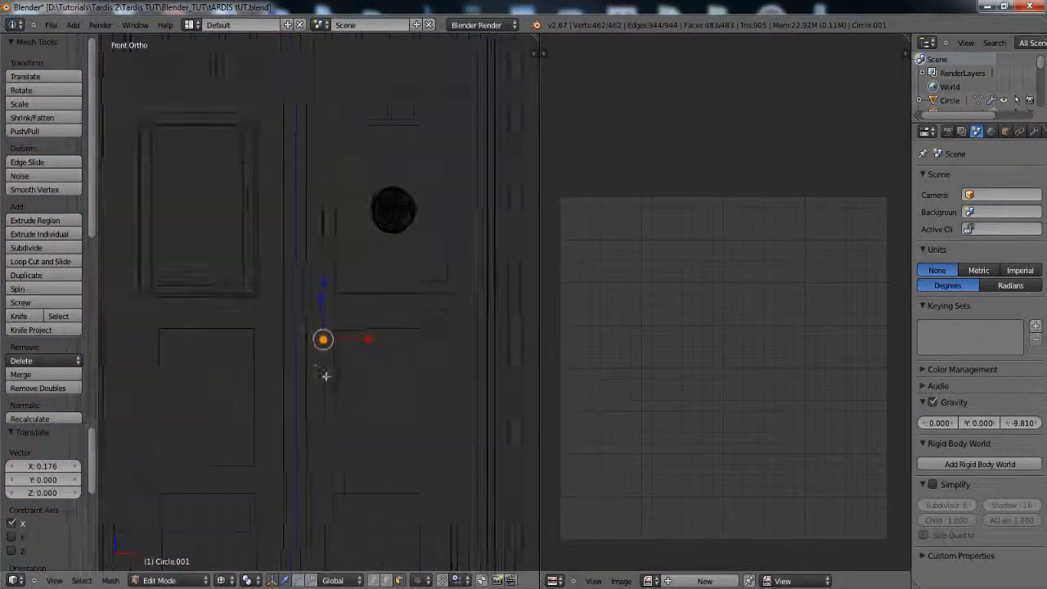
left_click_drag(380, 333, 370, 229)
left_click_drag(424, 281, 428, 316)
Leave Edit Mode and examine the lock's size and position beneath the door handle in solid shading.
key("Tab")
key("Tab")
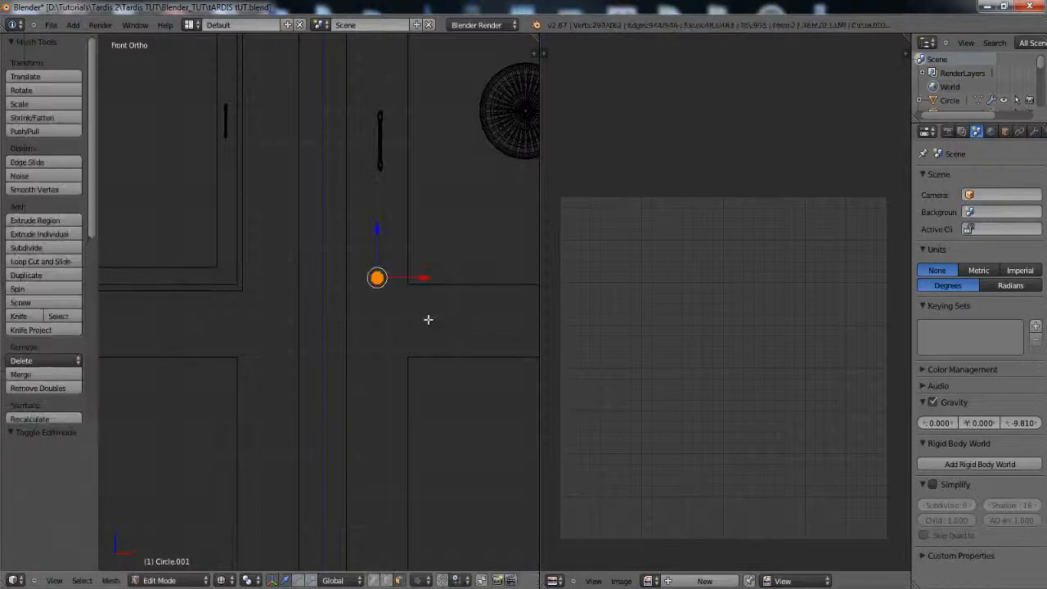
key("Tab")
key("Tab")
key("z")
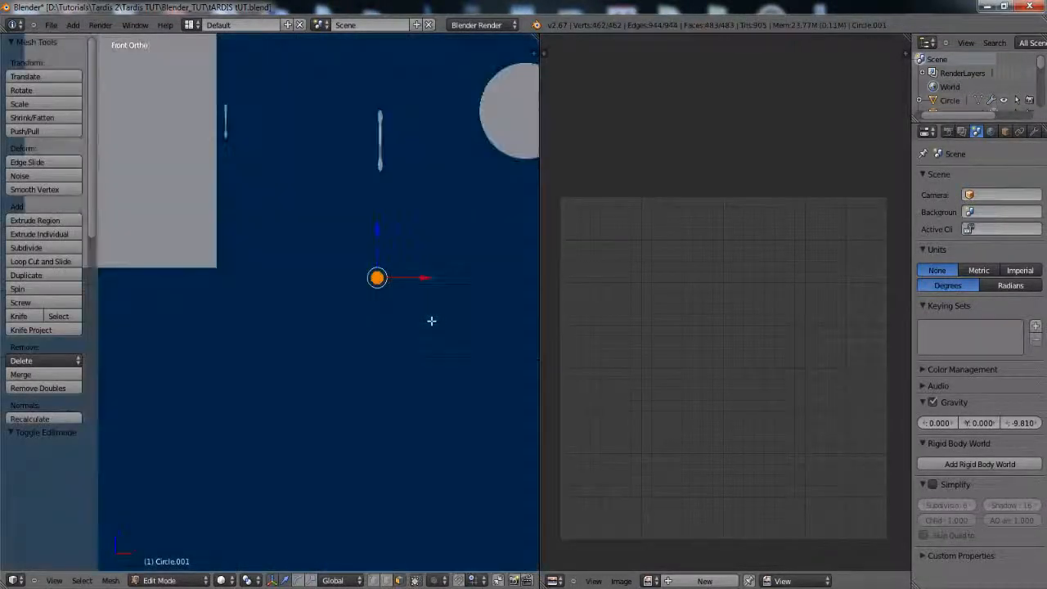
middle_click_drag(431, 321, 394, 330)
key("Tab")
scroll(394, 330, "down", 2)
scroll(349, 383, "up", 10)
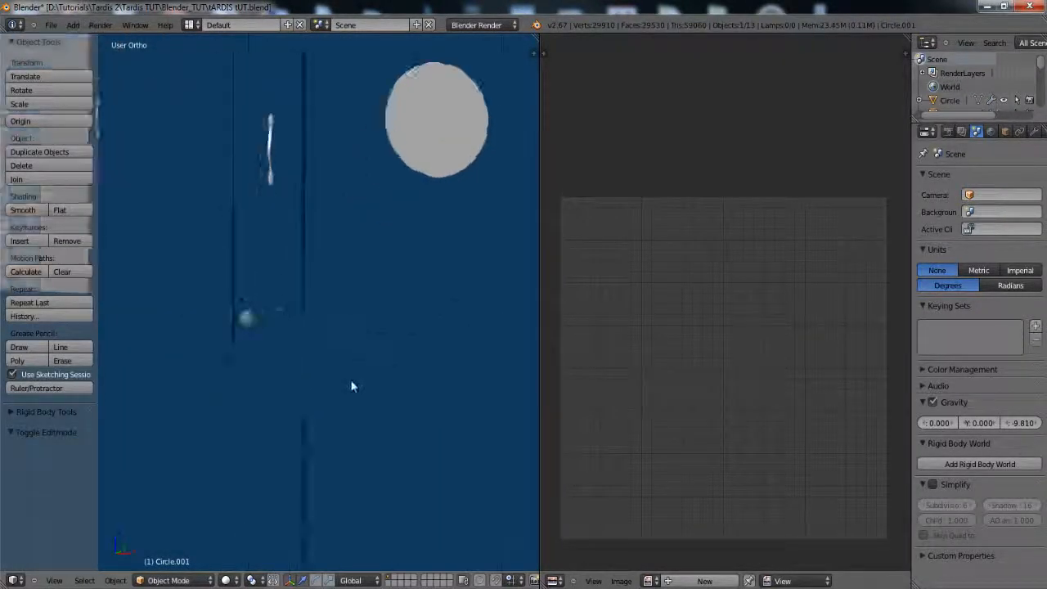
scroll(348, 383, "up", 1)
mouse_move(194, 382)
middle_mouse_down()
mouse_move(219, 380)
mouse_move(209, 379)
middle_mouse_up()
key("KP_1")
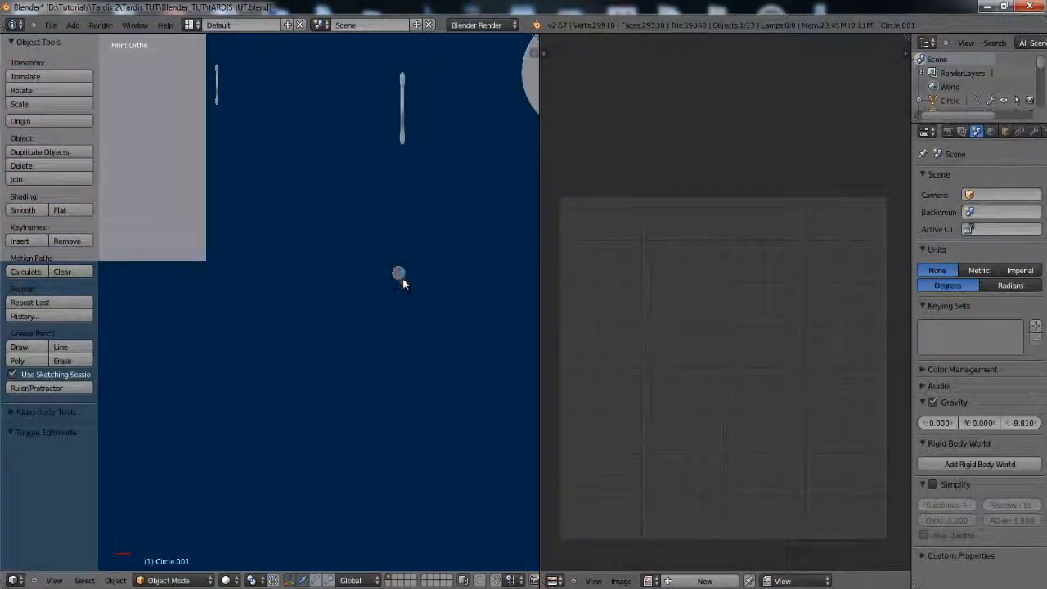
Give the lock object a new material named Lock.
key("z")
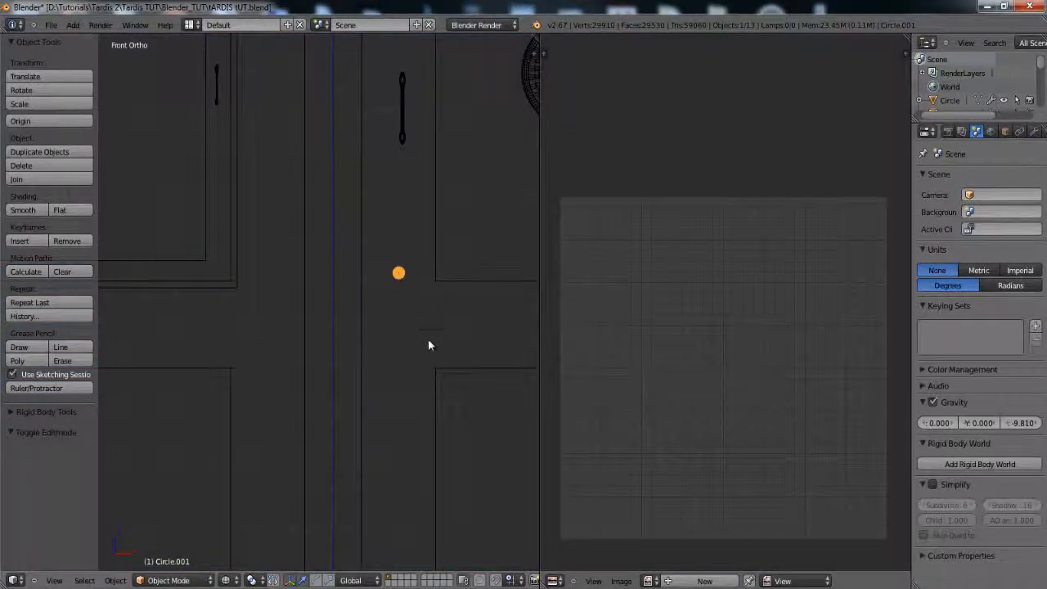
scroll(427, 345, "down", 3)
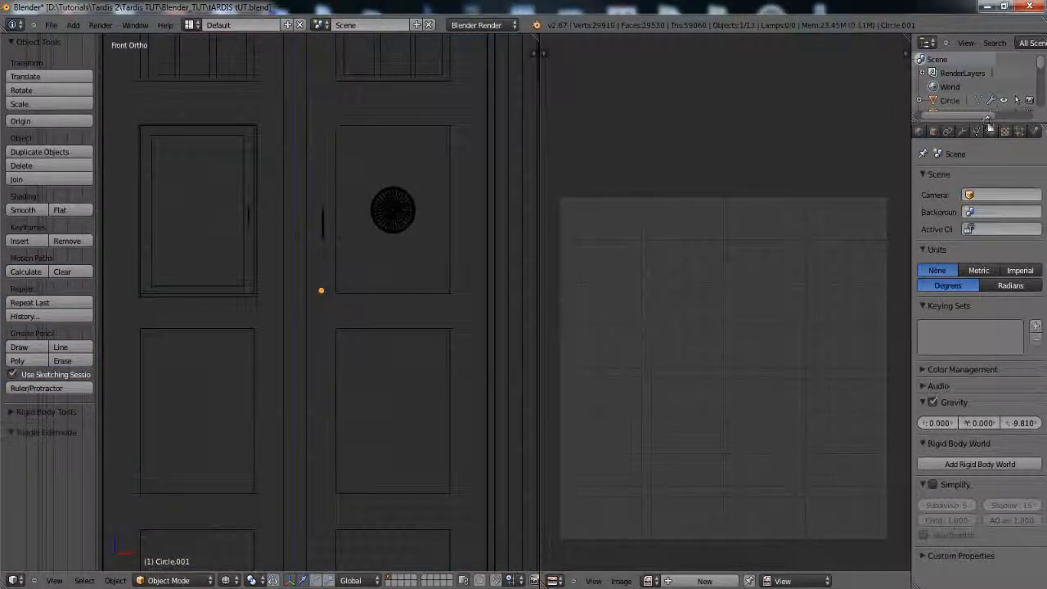
left_click(991, 132)
left_click(965, 224)
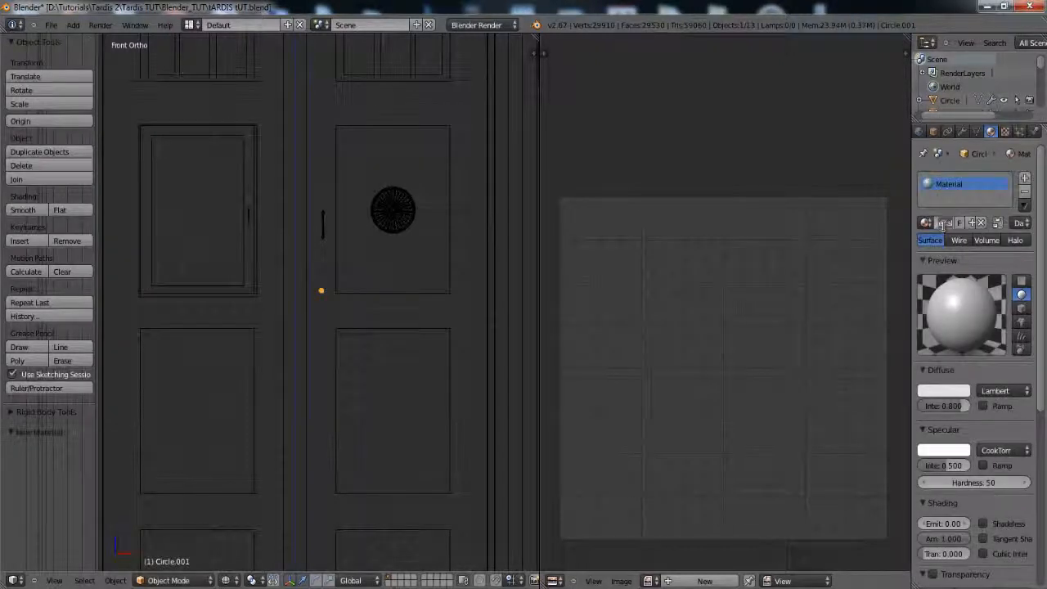
type("Lock")
key("Return")
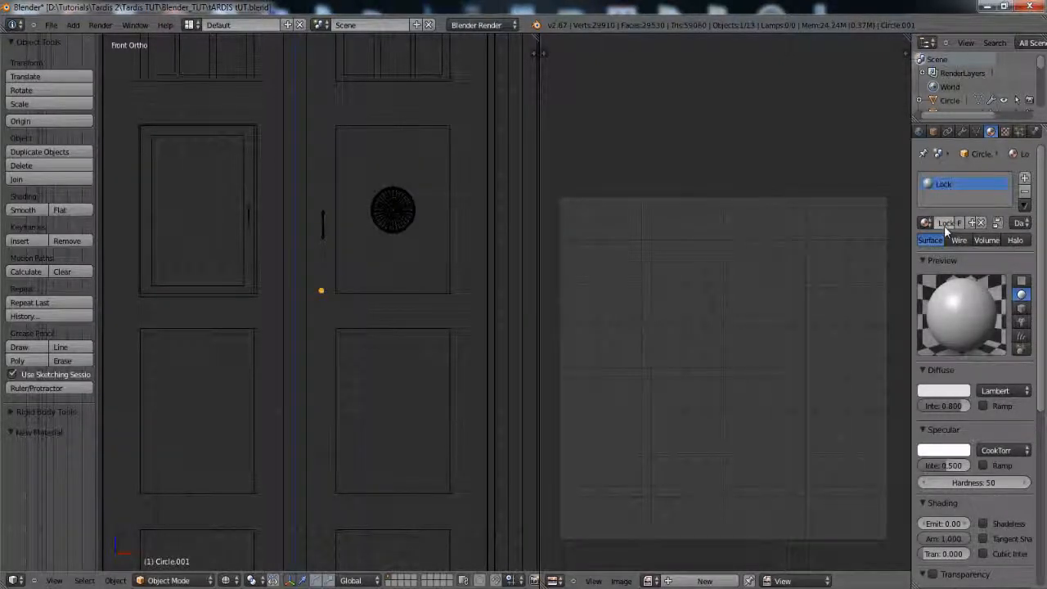
Unwrap the lock's entire mesh into UVs in Edit Mode and return to Object Mode.
scroll(364, 327, "up", 4)
scroll(368, 325, "down", 2)
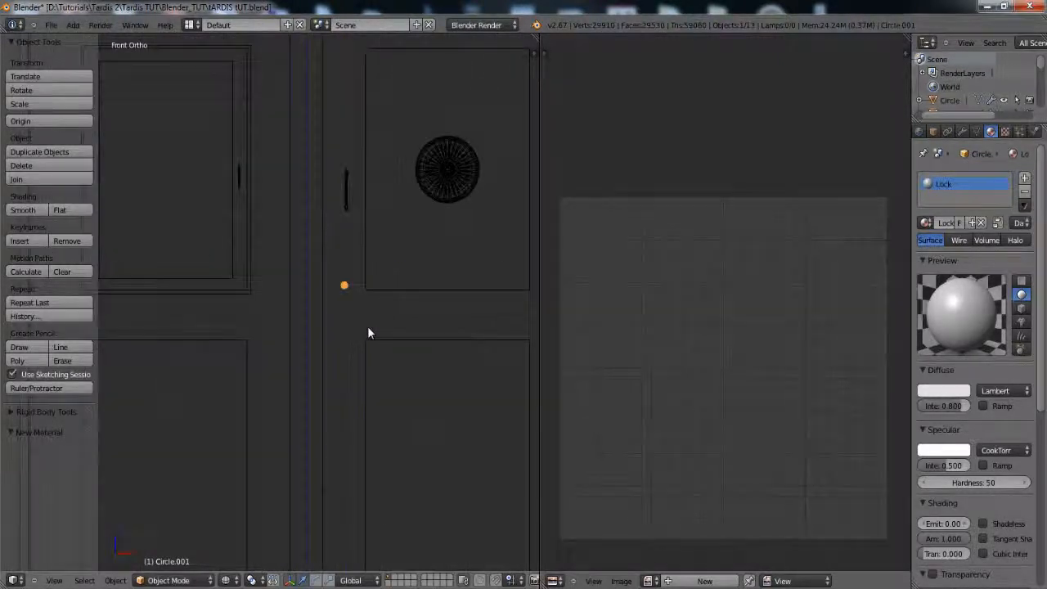
key("Tab")
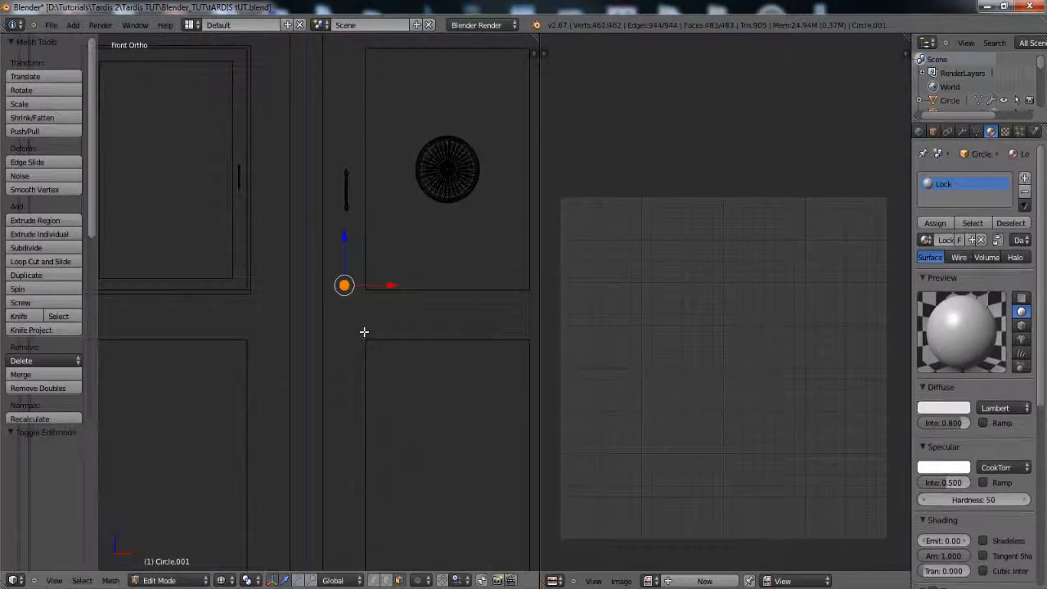
key("u")
left_click(364, 332)
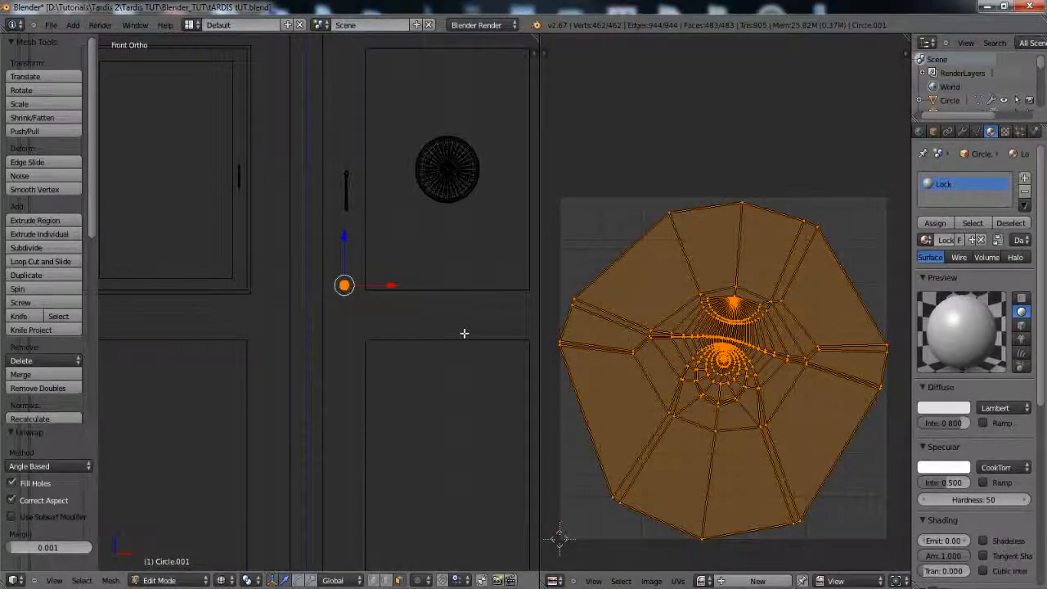
key("Tab")
Select the TARDIS windows object and recalculate the normals of its entire mesh to face outward.
scroll(464, 358, "down", 5)
middle_click_drag(423, 329, 368, 358)
right_click(289, 222)
right_click(290, 221)
right_click(289, 221)
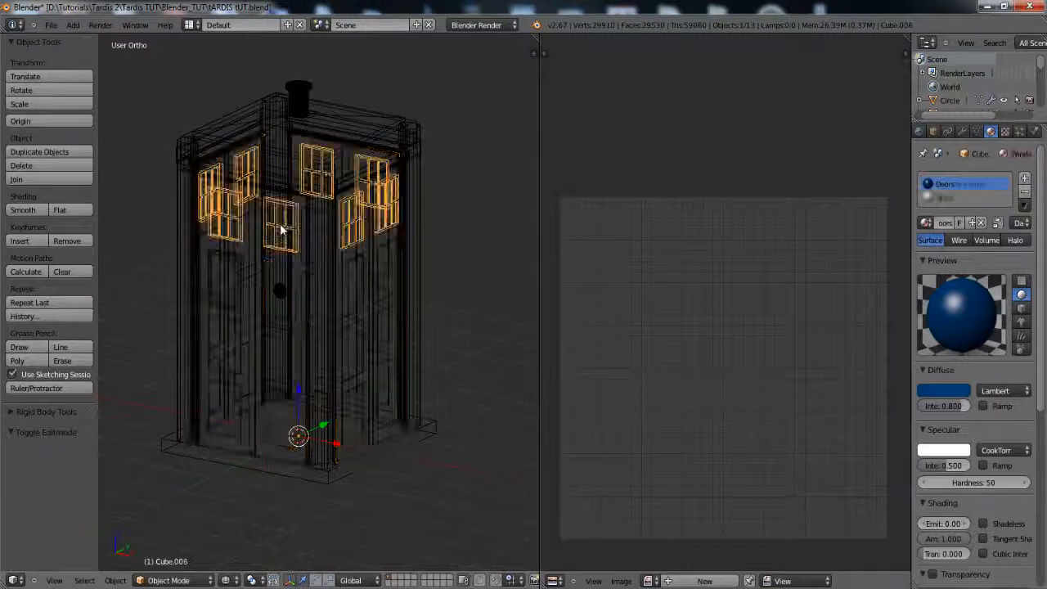
key("Tab")
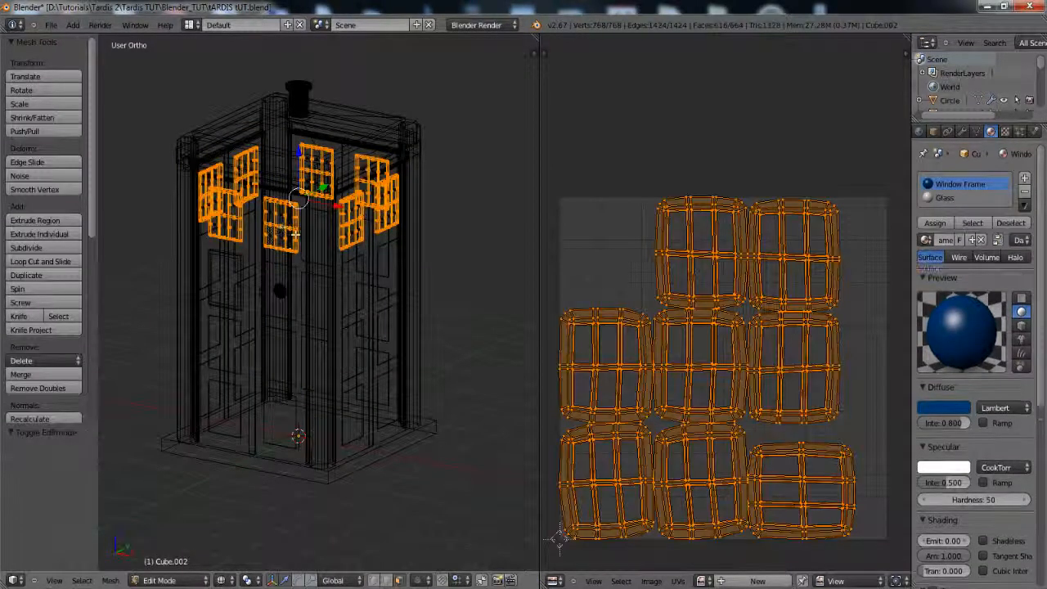
key("a")
key("a")
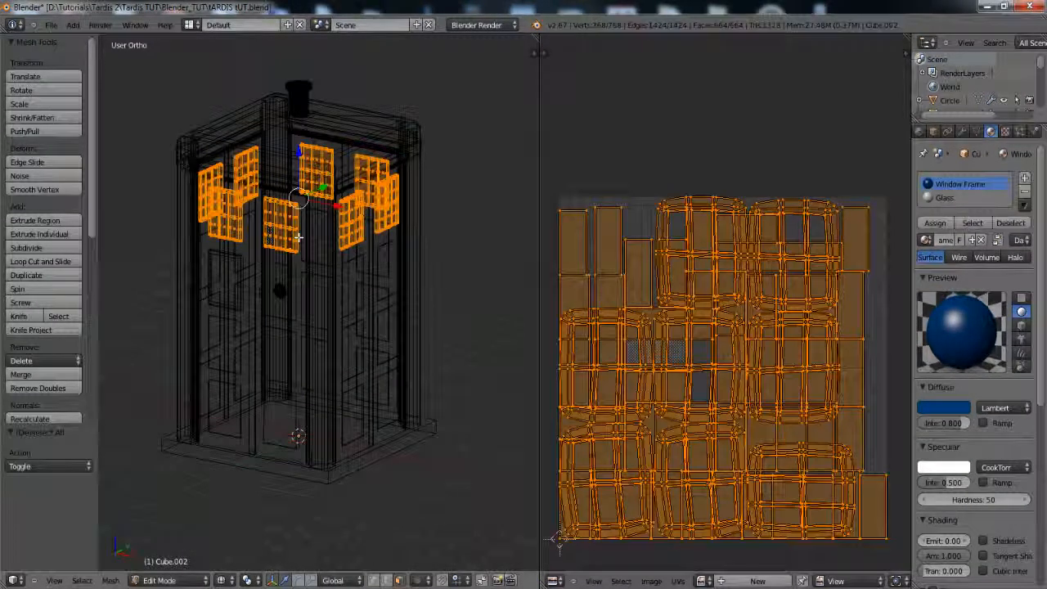
key("ctrl+n")
key("z")
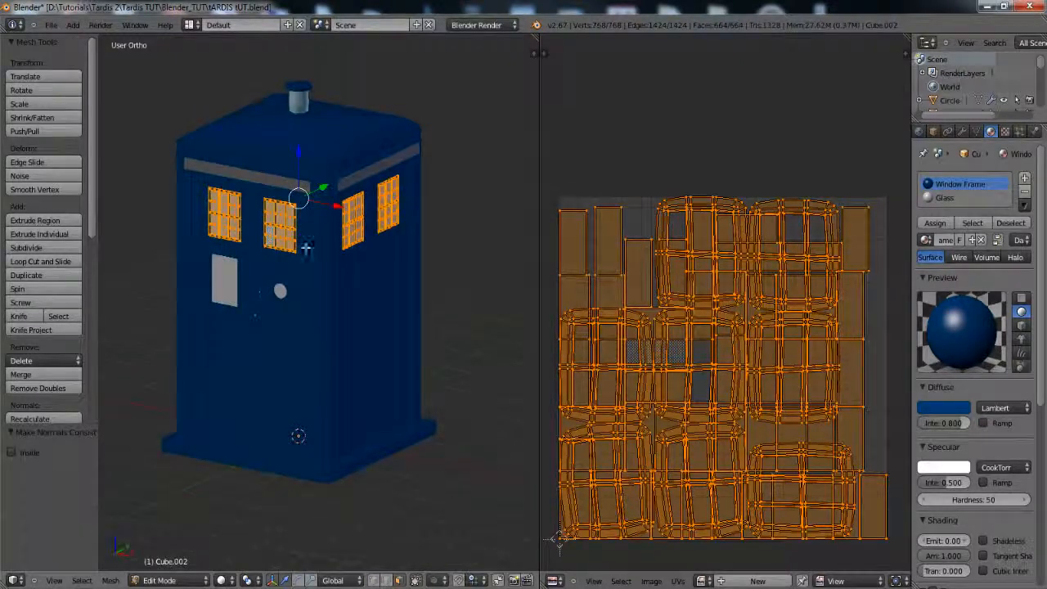
scroll(305, 247, "up", 5)
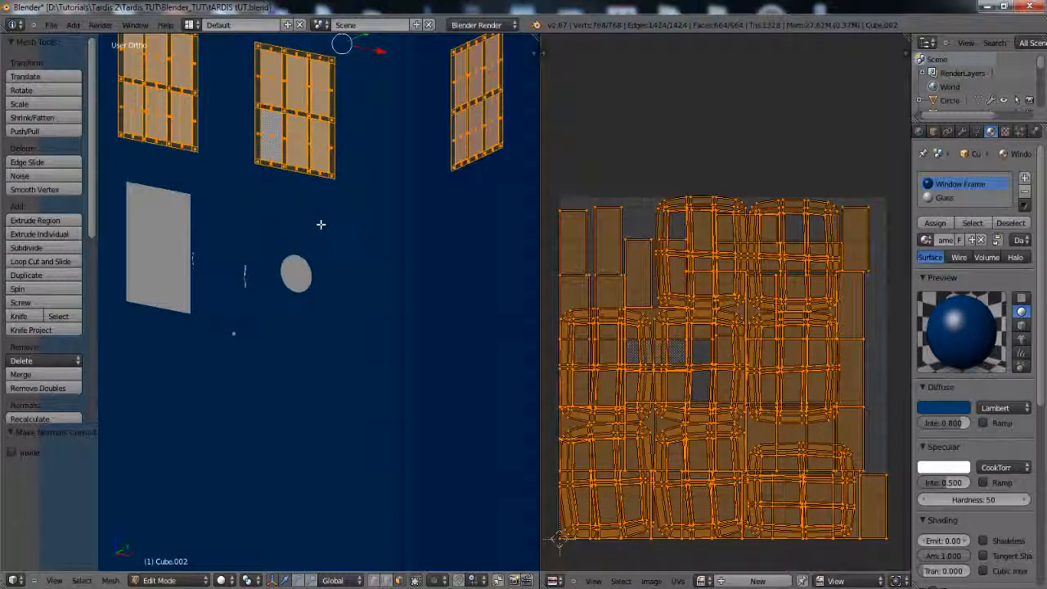
key("z")
key("z")
key("Tab")
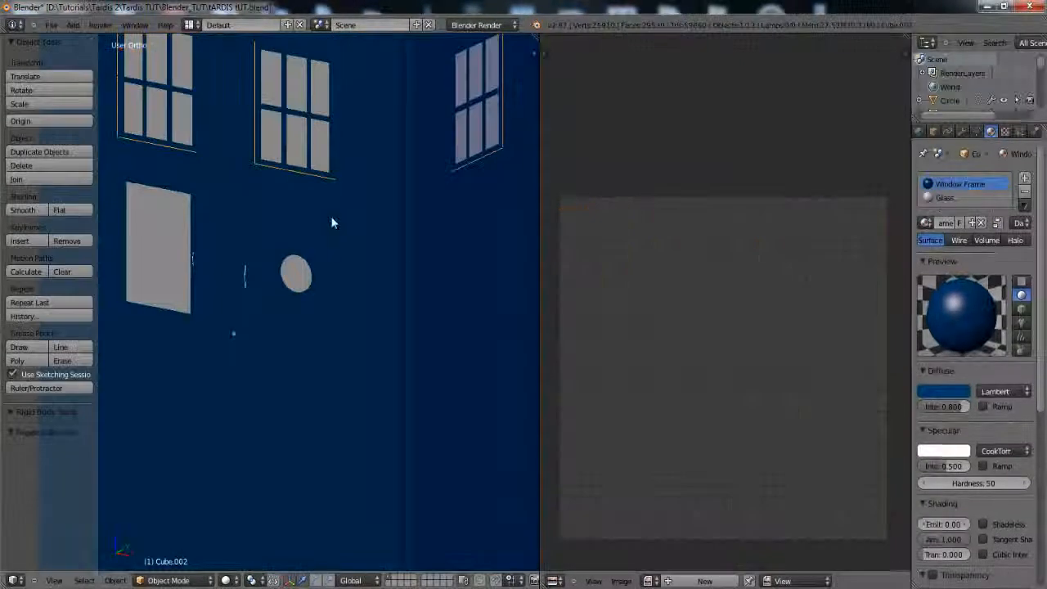
Select all objects of the TARDIS and export the model as Wavefront OBJ, overwriting the existing TARDIS.obj in the Blender_TUT folder.
middle_click_drag(336, 206, 337, 295, "shift")
scroll(340, 321, "down", 9)
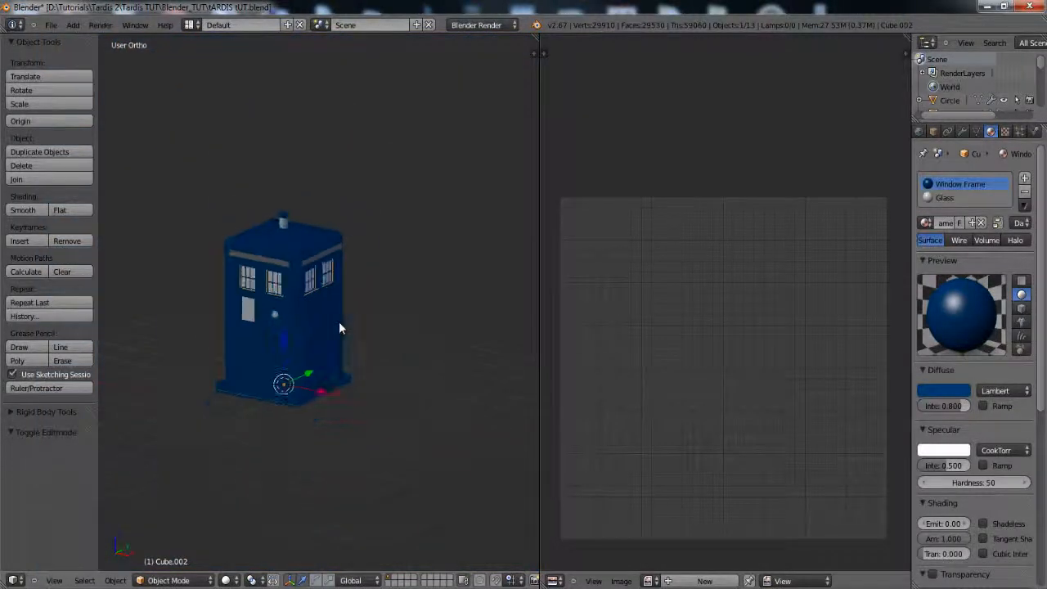
key("a")
scroll(338, 323, "down", 4)
scroll(335, 321, "up", 3)
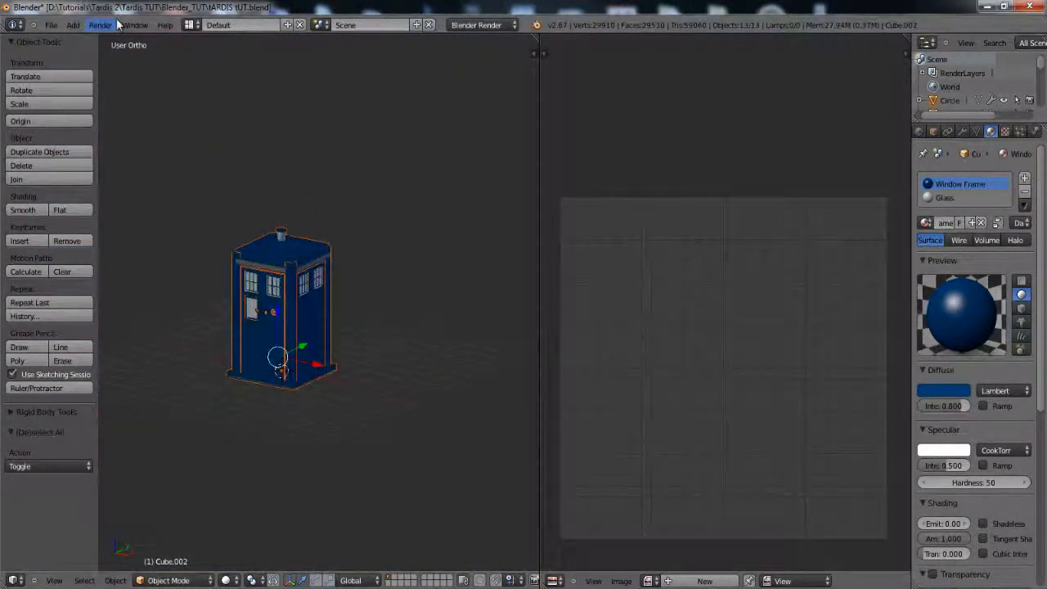
left_click(49, 25)
mouse_move(123, 247)
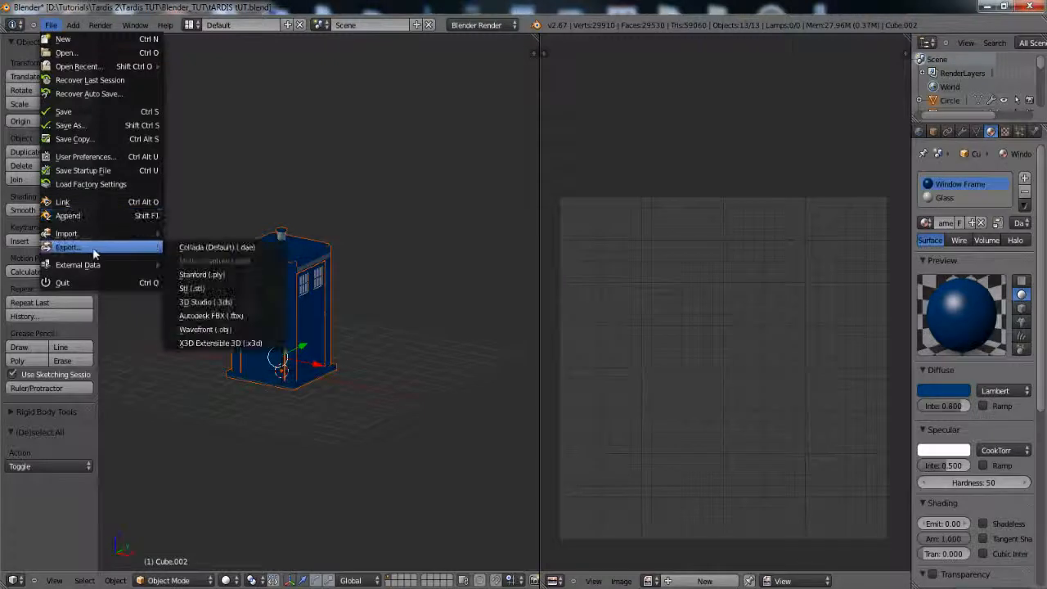
left_click(210, 330)
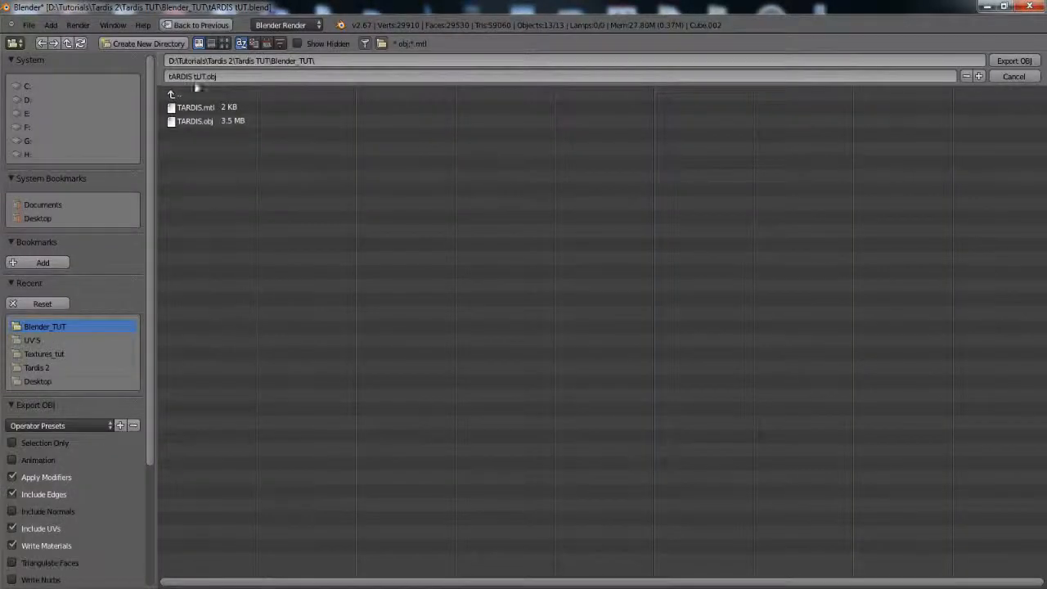
left_click(202, 121)
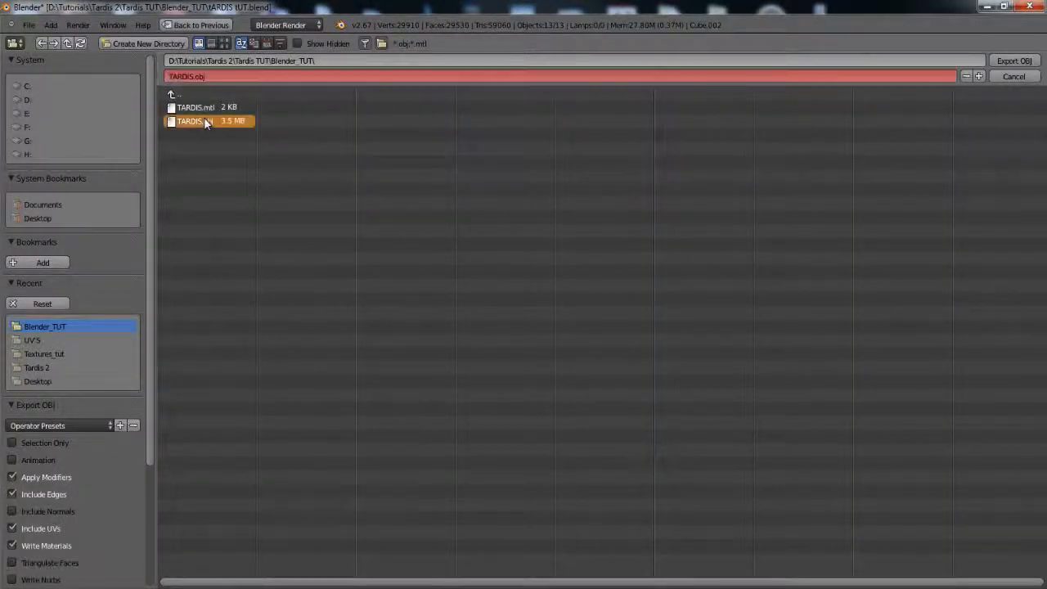
left_click(1005, 64)
middle_click_drag(355, 244, 341, 276)
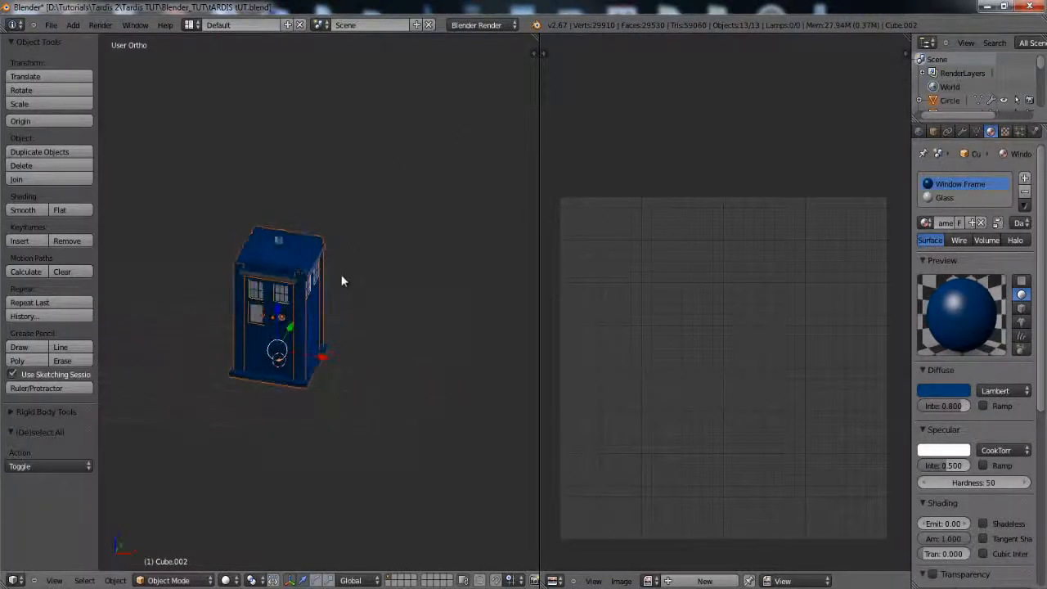
Save the finished TARDIS scene over the existing tARDIS tUT.blend file.
scroll(350, 285, "up", 10)
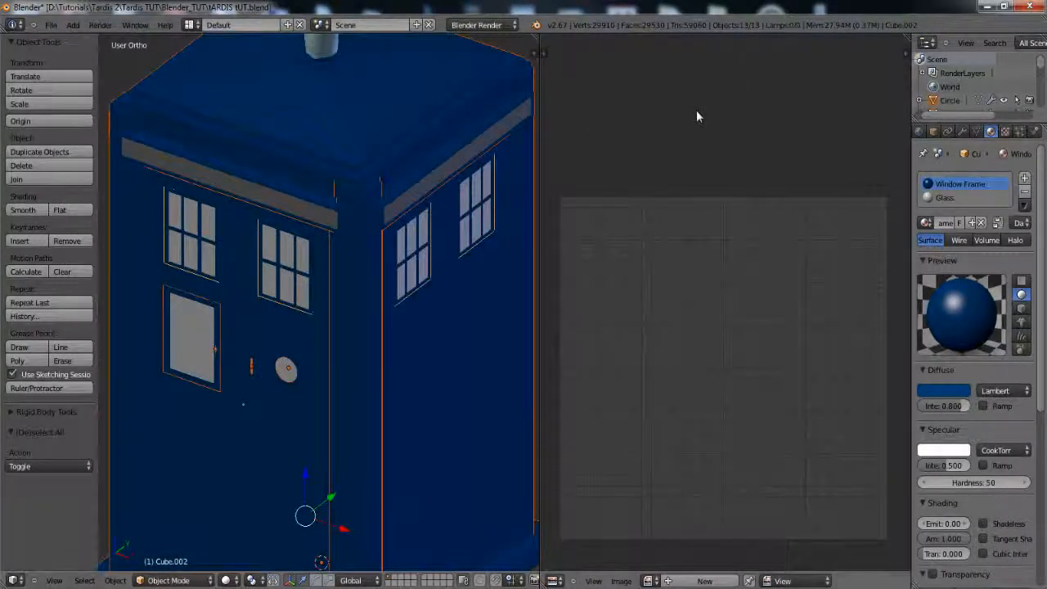
middle_click_drag(517, 205, 556, 152)
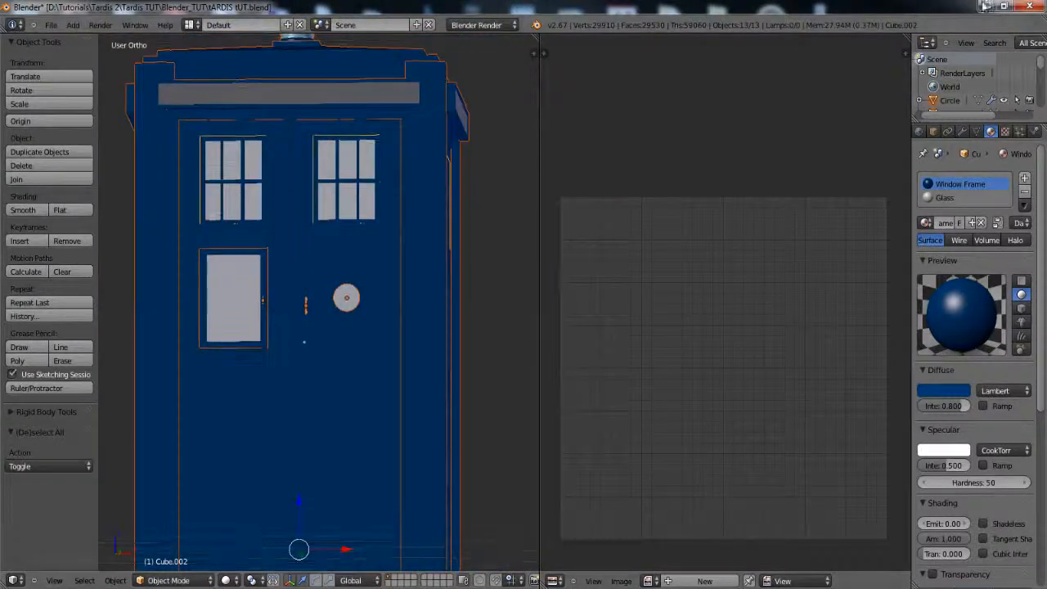
key("ctrl+s")
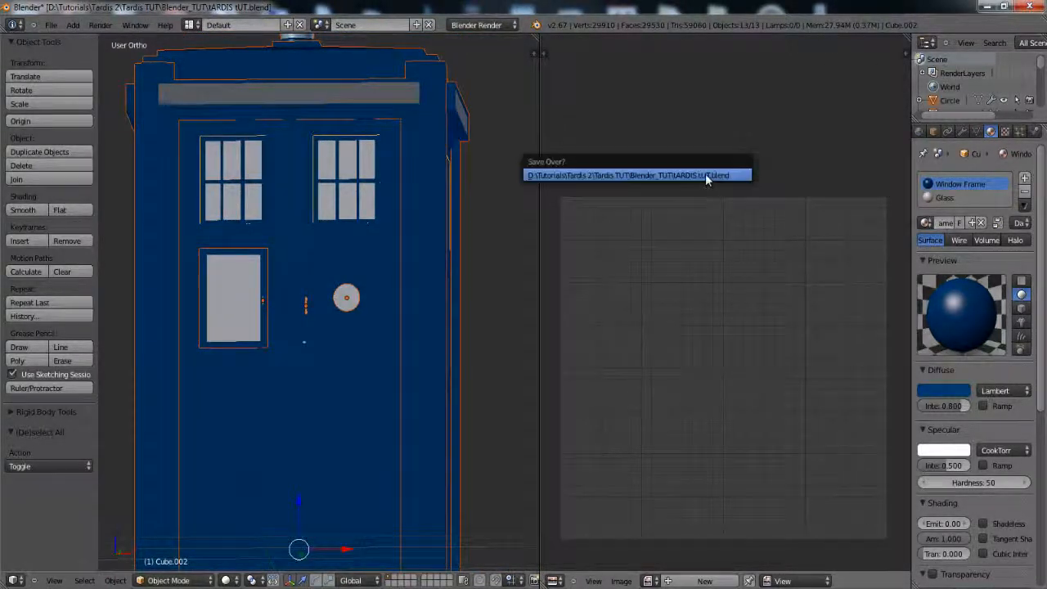
left_click(708, 175)
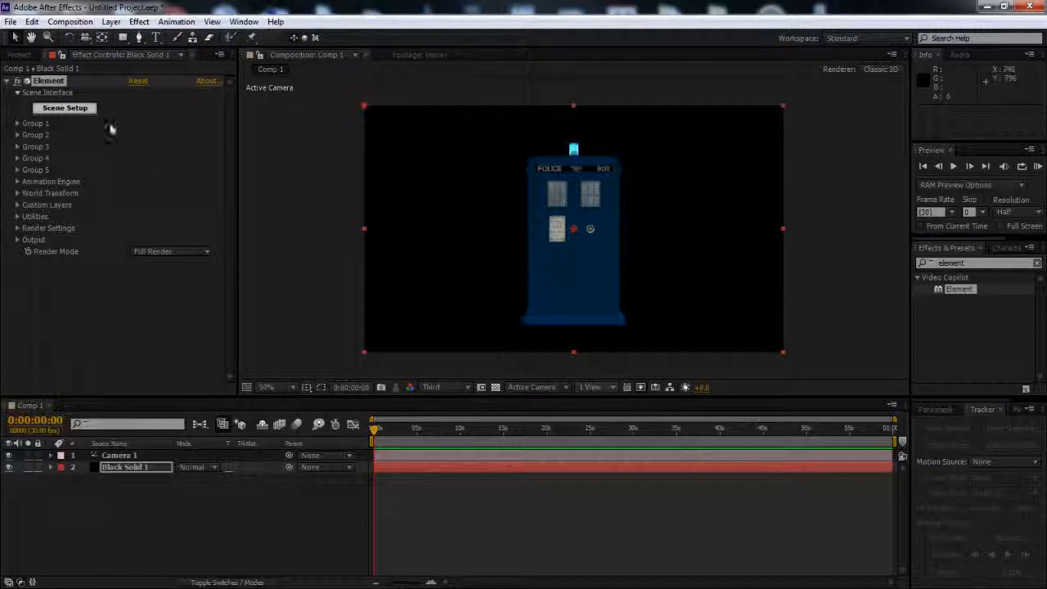
Switch to After Effects, open Element's Scene Setup, inspect the TARDIS model and its materials from several angles, and accept the scene.
left_click(65, 108)
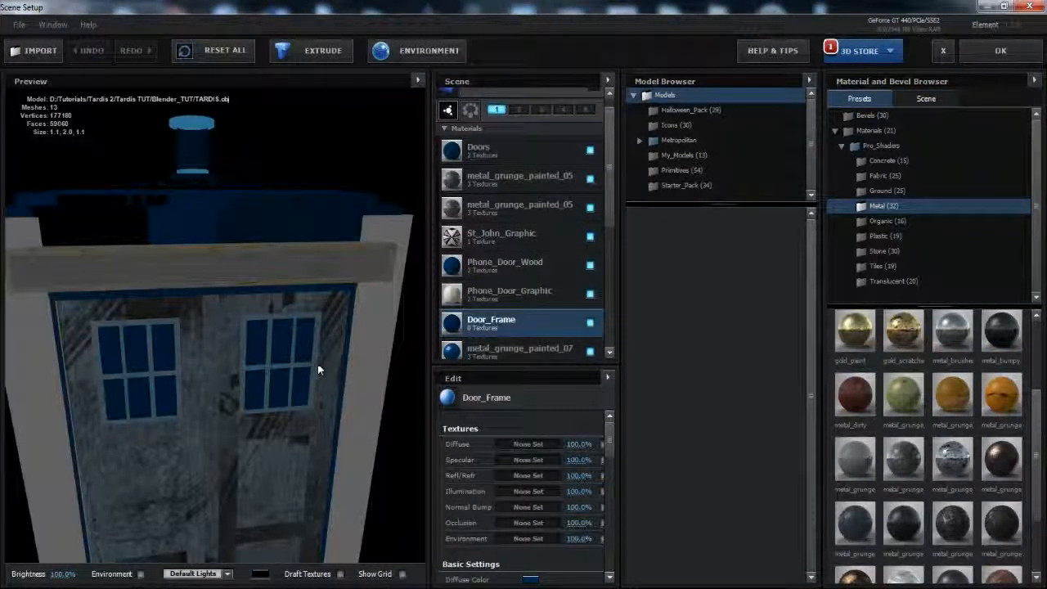
scroll(317, 364, "down", 5)
middle_click_drag(270, 356, 277, 378)
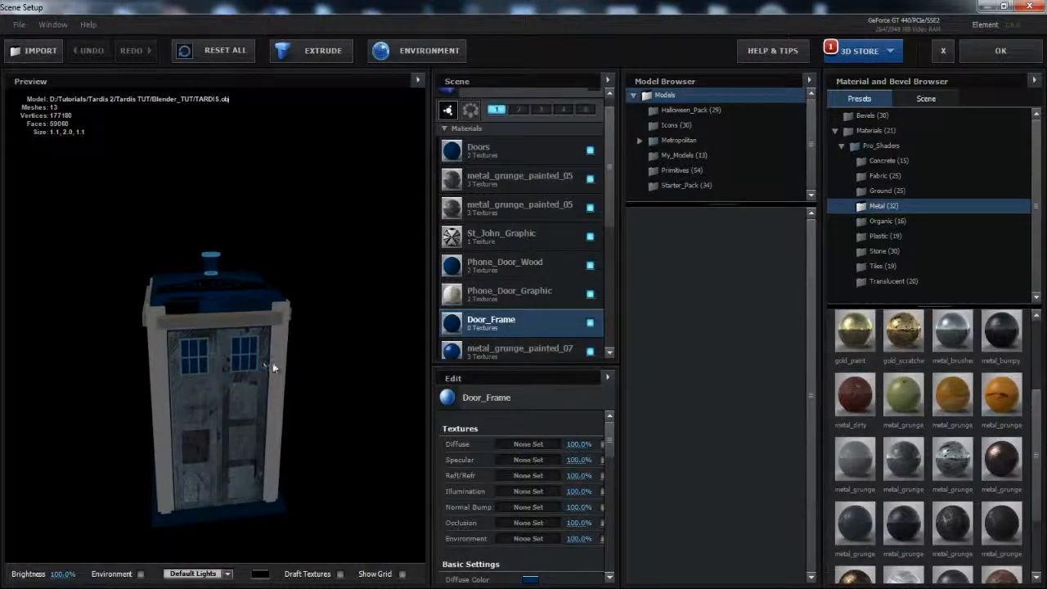
left_click_drag(274, 368, 340, 333)
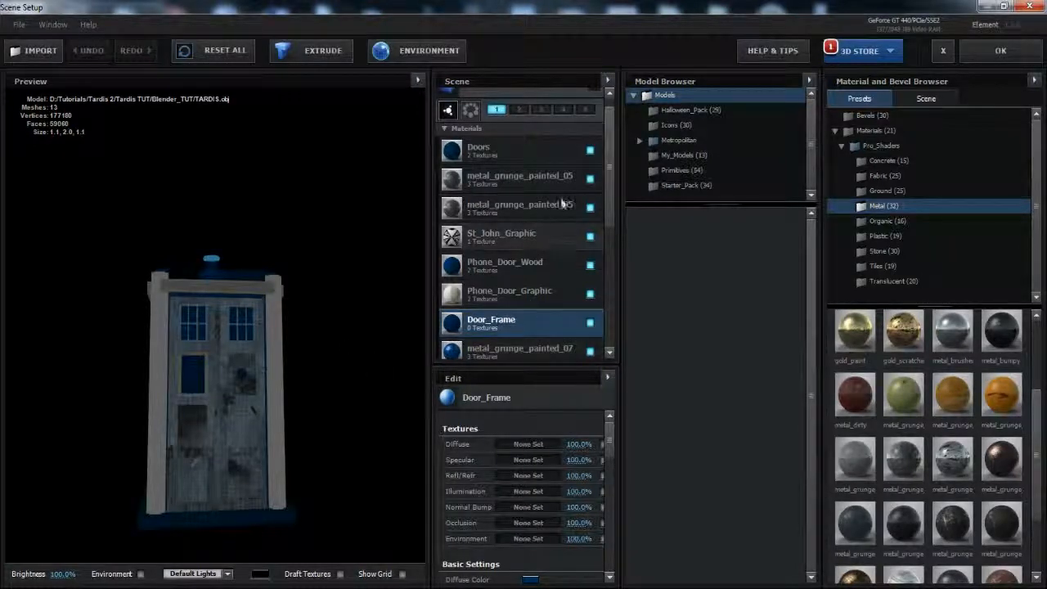
scroll(531, 209, "up", 1)
left_click(533, 106)
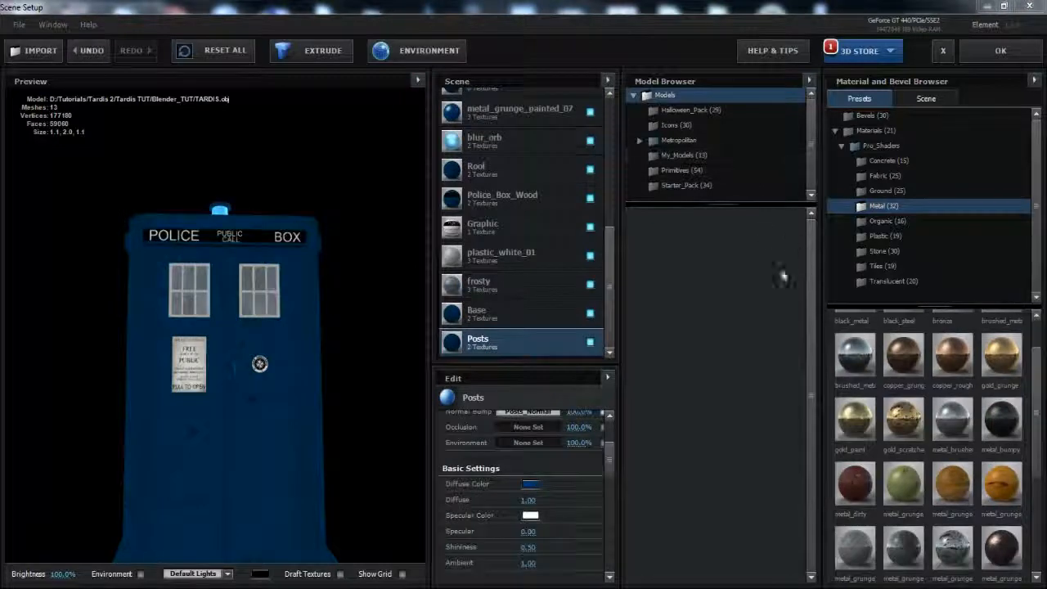
left_click_drag(343, 255, 294, 264)
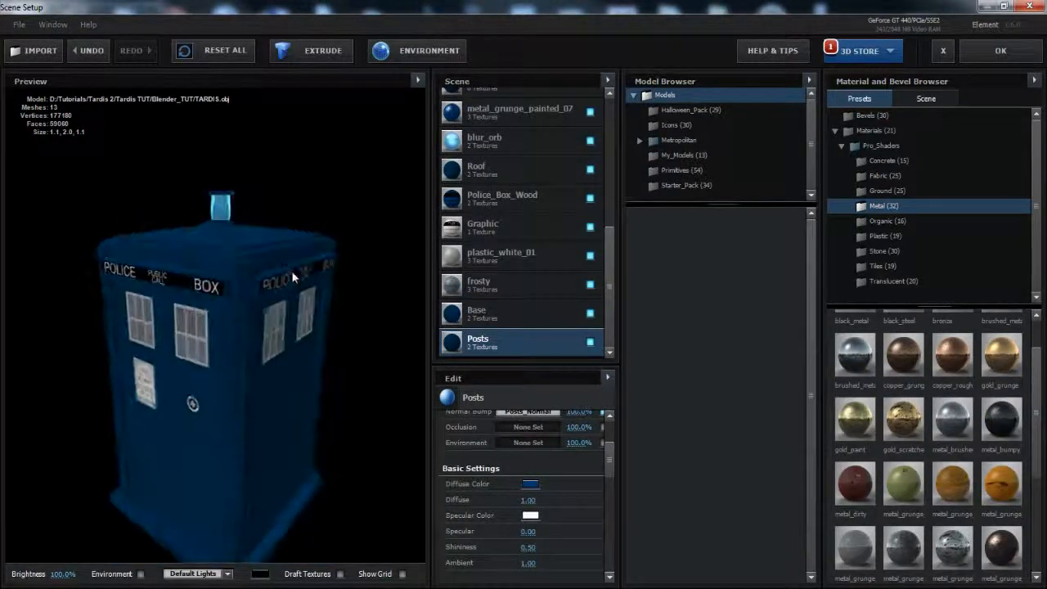
left_click(1000, 50)
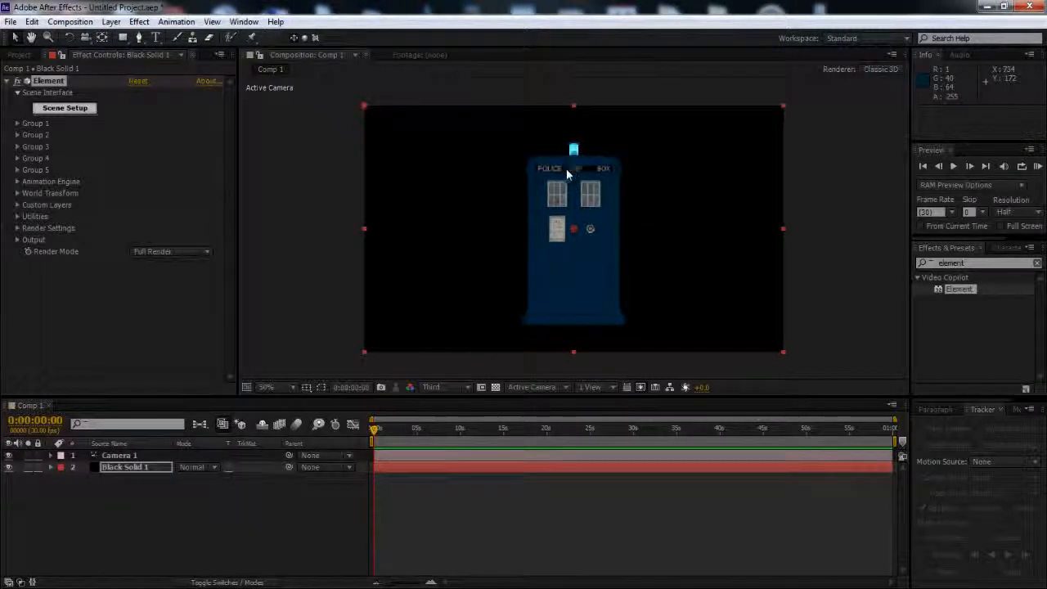
Show the composition at 100% and full resolution, and frame the TARDIS front with Camera 1.
left_click(119, 455)
key("period")
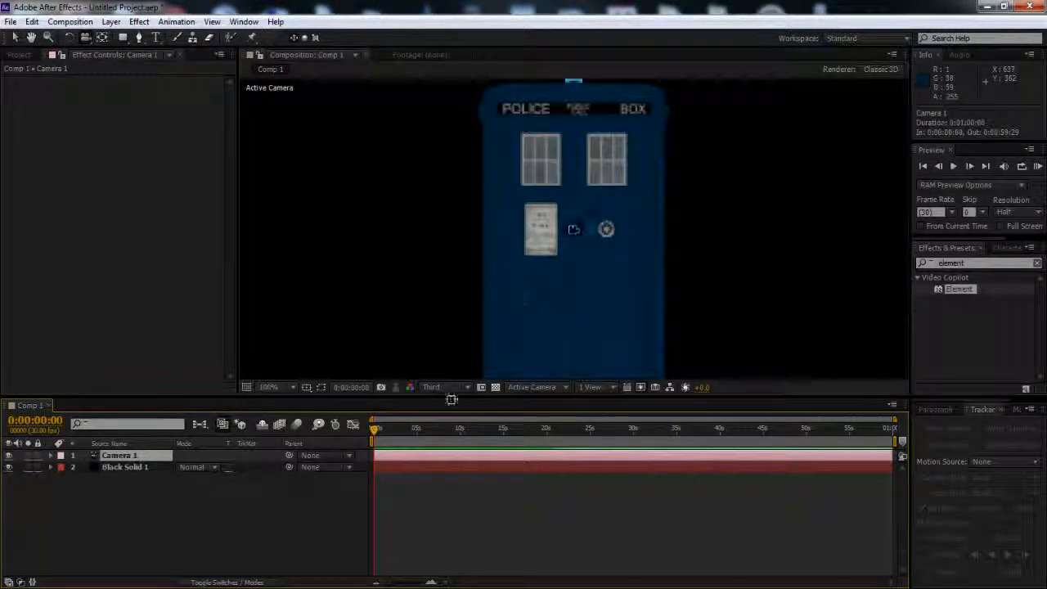
left_click(446, 387)
left_click(450, 424)
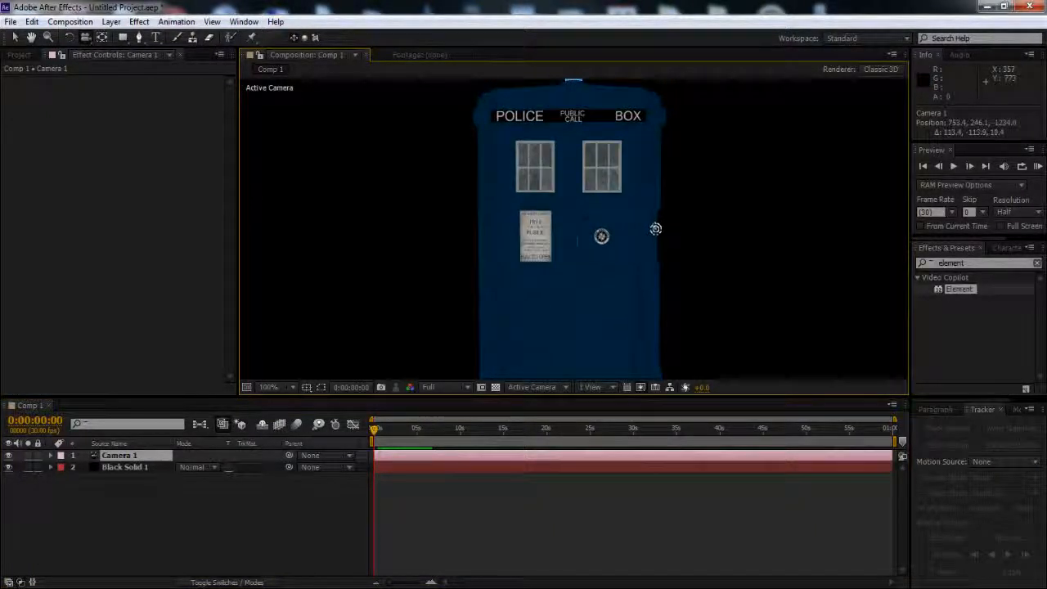
left_click_drag(654, 227, 597, 278)
Set the preview to half resolution and raise Element's ambient occlusion intensity on Black Solid 1 to 5.
left_click(119, 469)
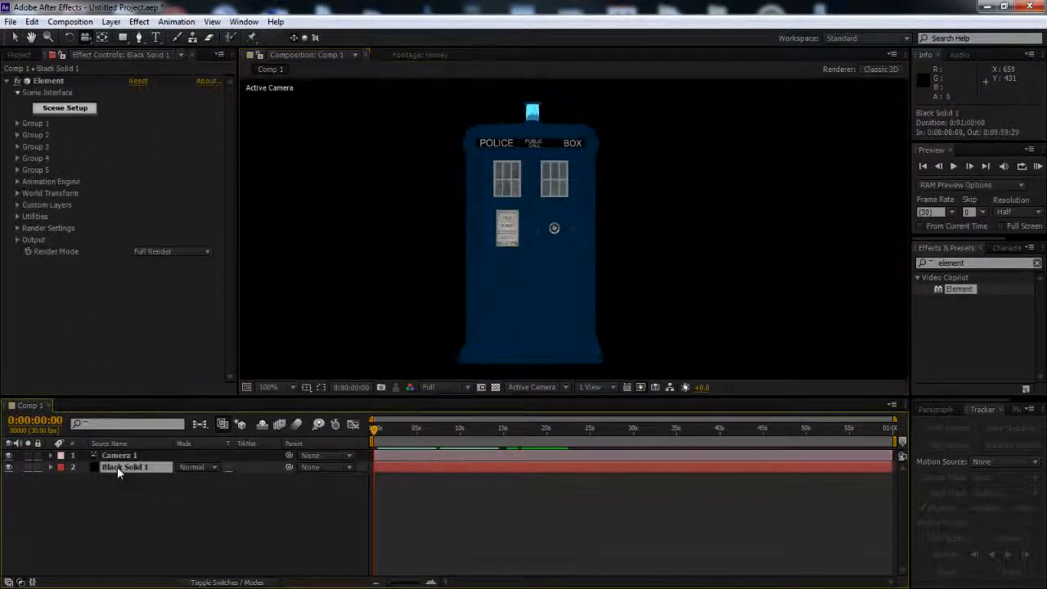
left_click(18, 228)
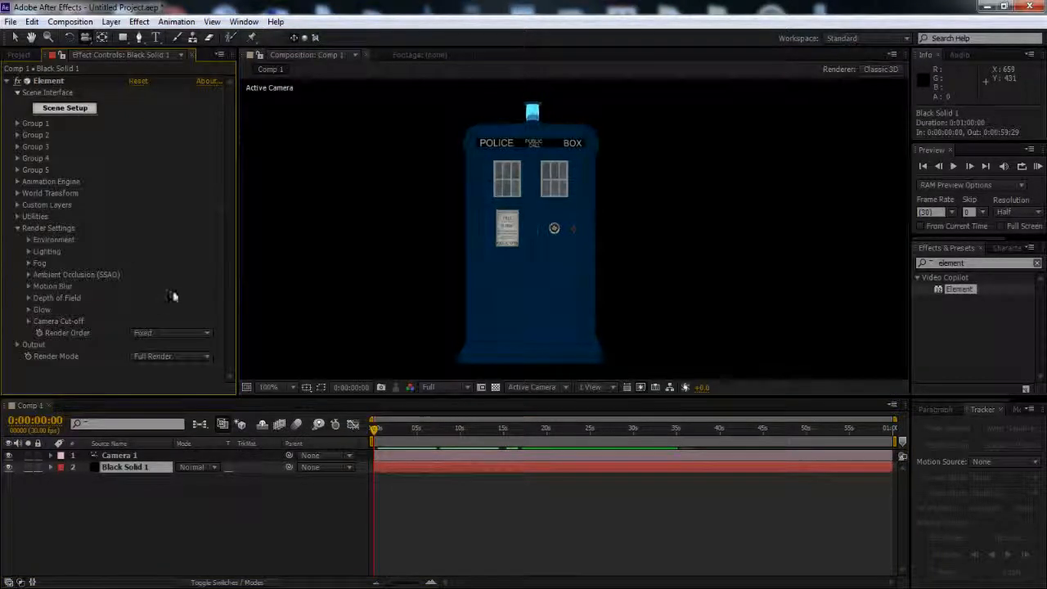
left_click(28, 274)
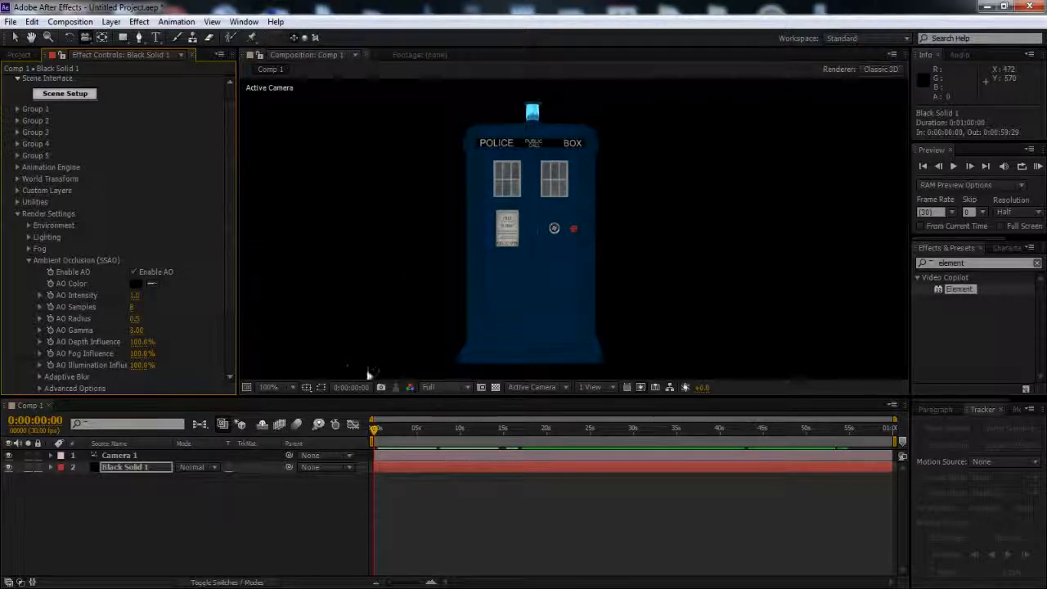
left_click(451, 387)
left_click(442, 440)
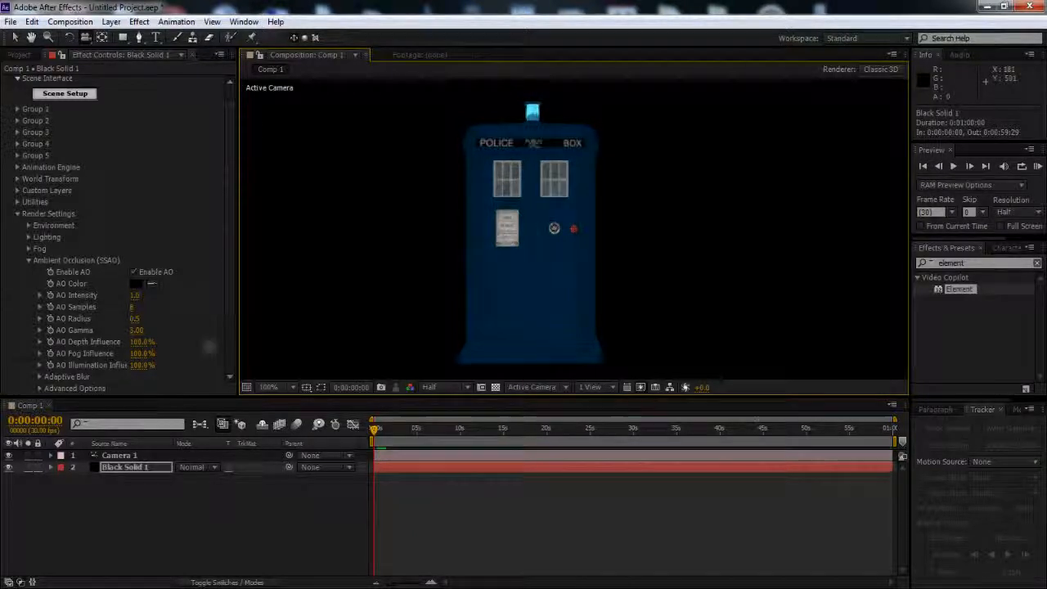
left_click(136, 296)
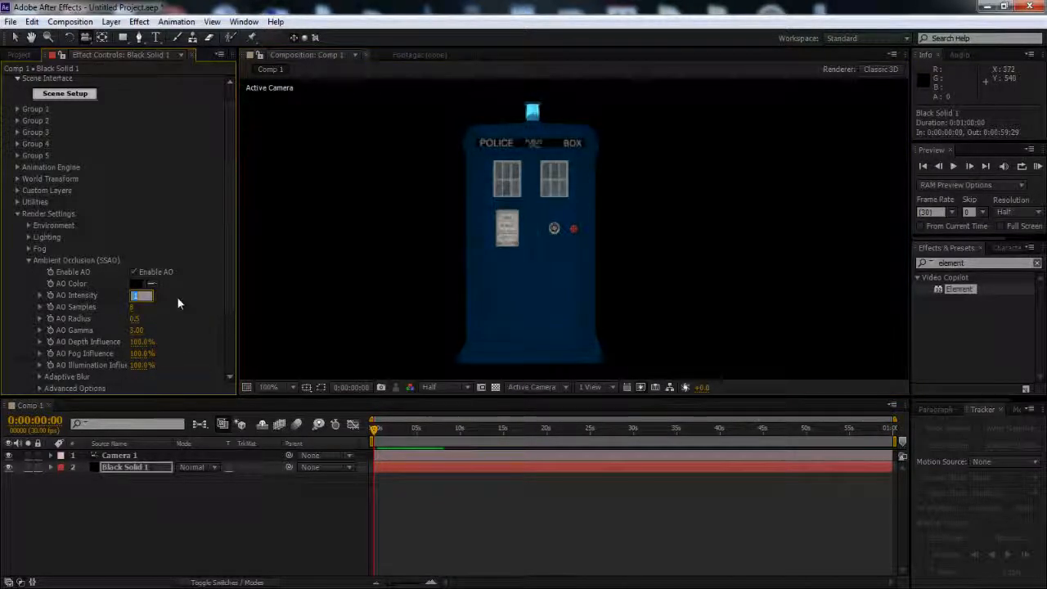
type("5")
key("Return")
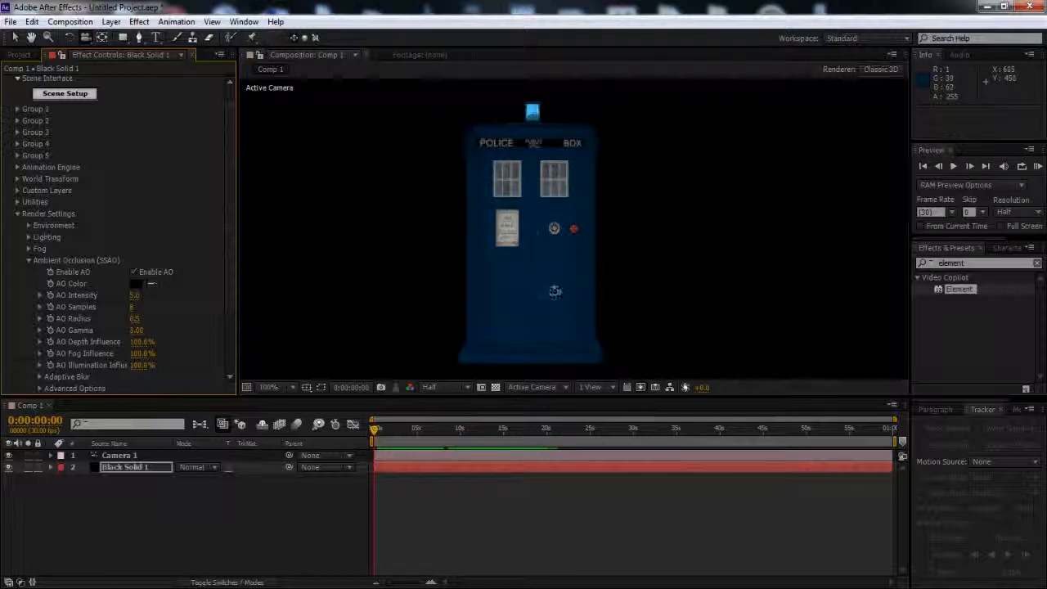
Set the preview to full resolution and move the camera around the TARDIS to a close view of the roof edge to check the shading.
left_click_drag(555, 291, 523, 292)
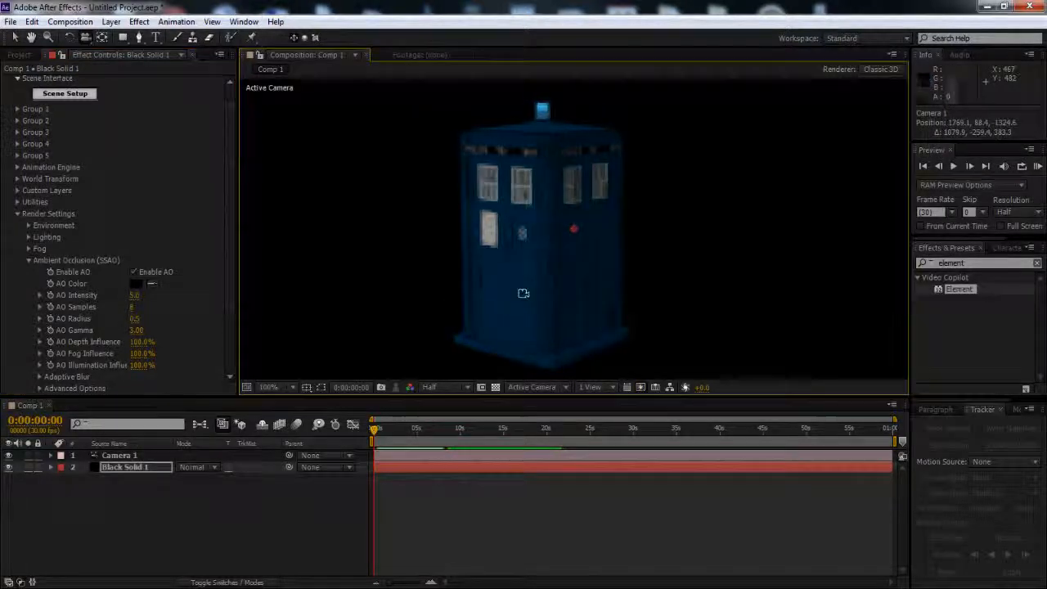
right_click_drag(532, 303, 542, 127)
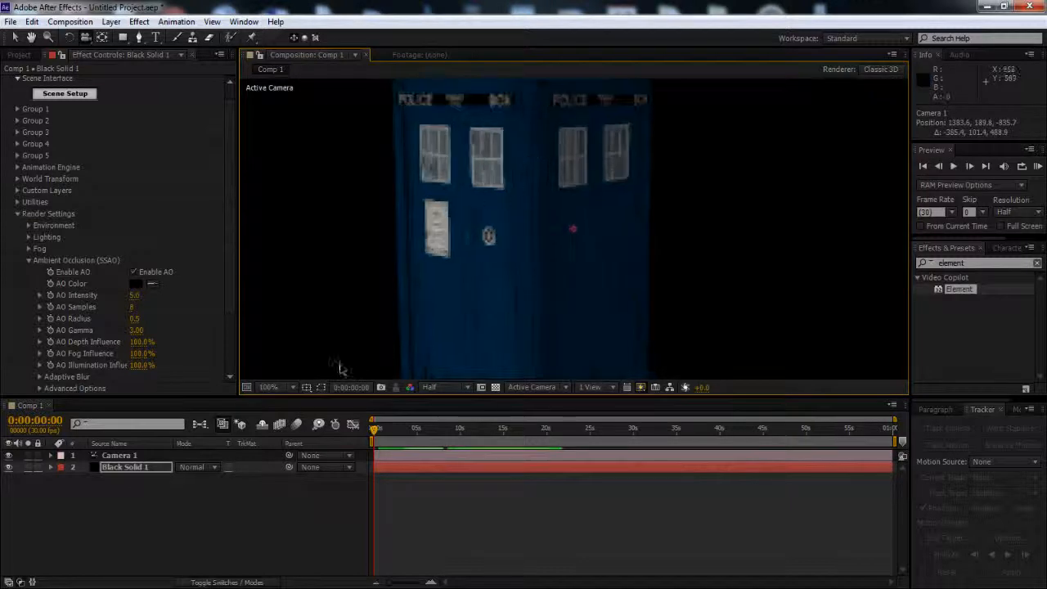
left_click(445, 386)
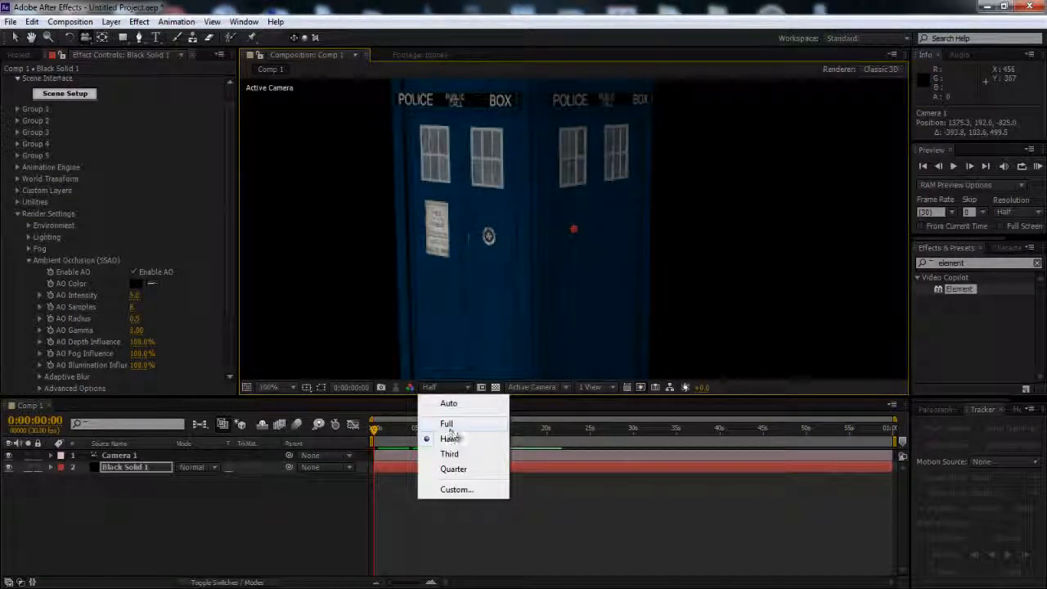
left_click(447, 425)
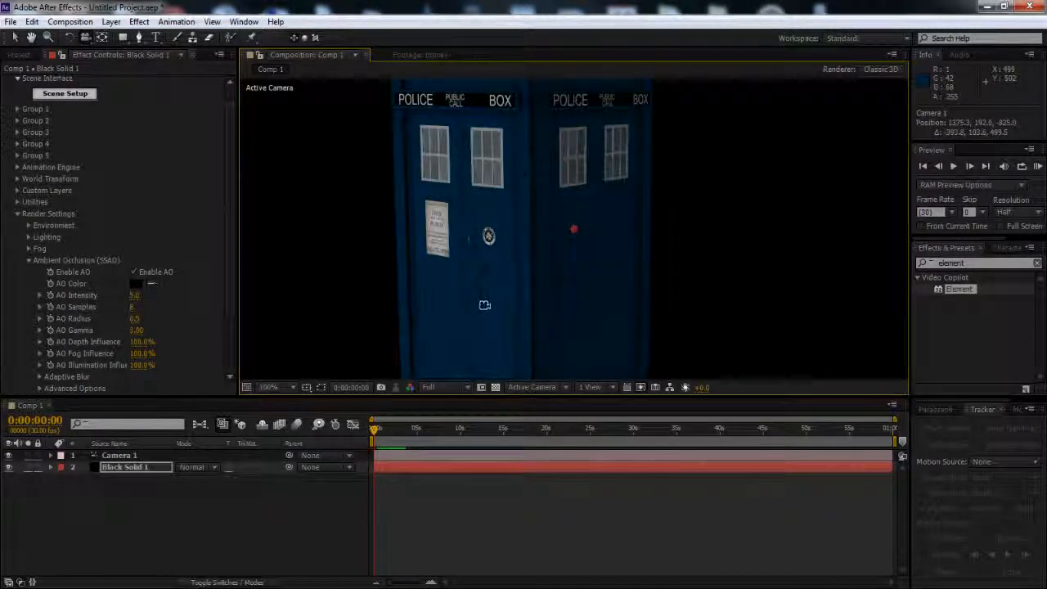
left_click_drag(484, 304, 556, 231)
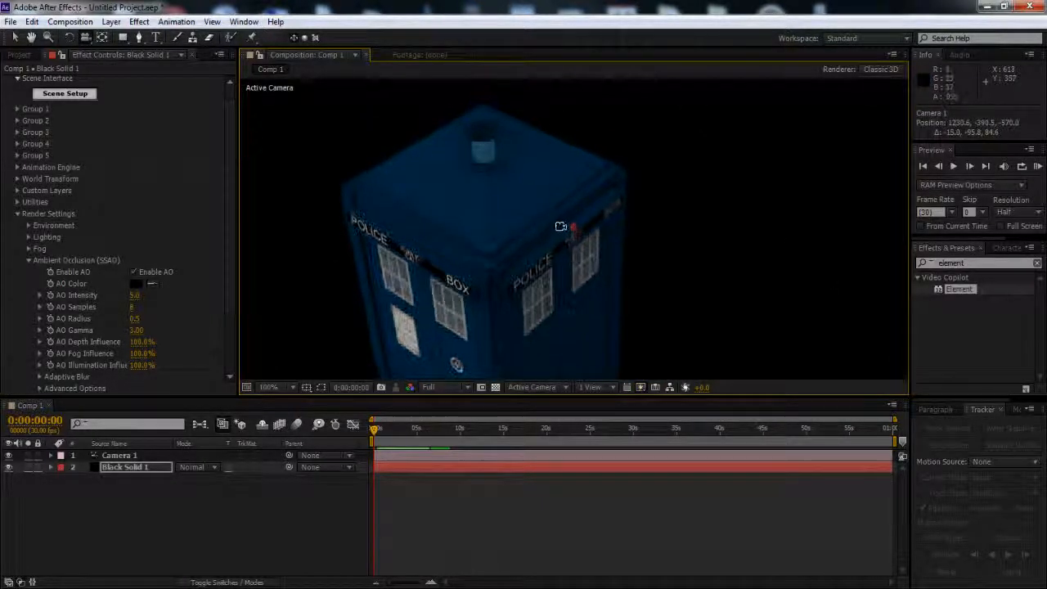
left_click_drag(564, 179, 536, 202)
left_click_drag(563, 162, 561, 243)
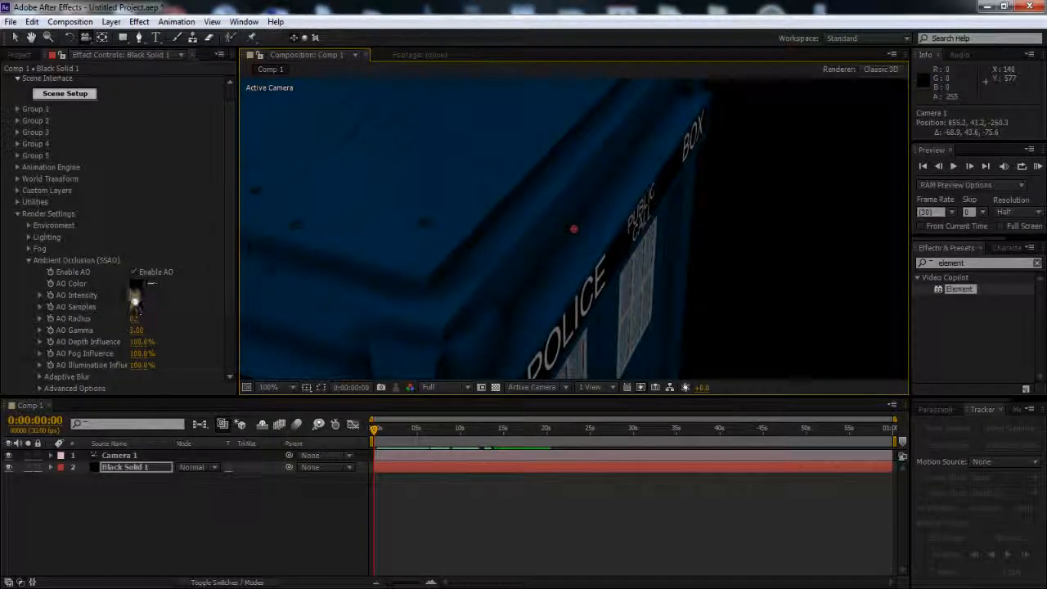
Set Element's ambient occlusion color to a near-black gray, 090909.
left_click(137, 286)
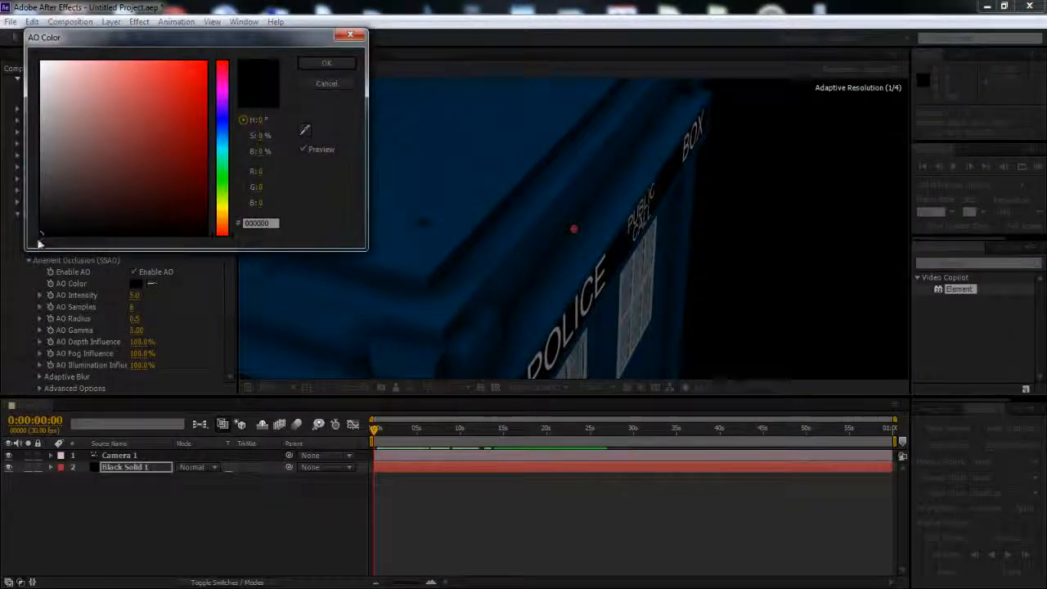
left_click_drag(42, 230, 40, 228)
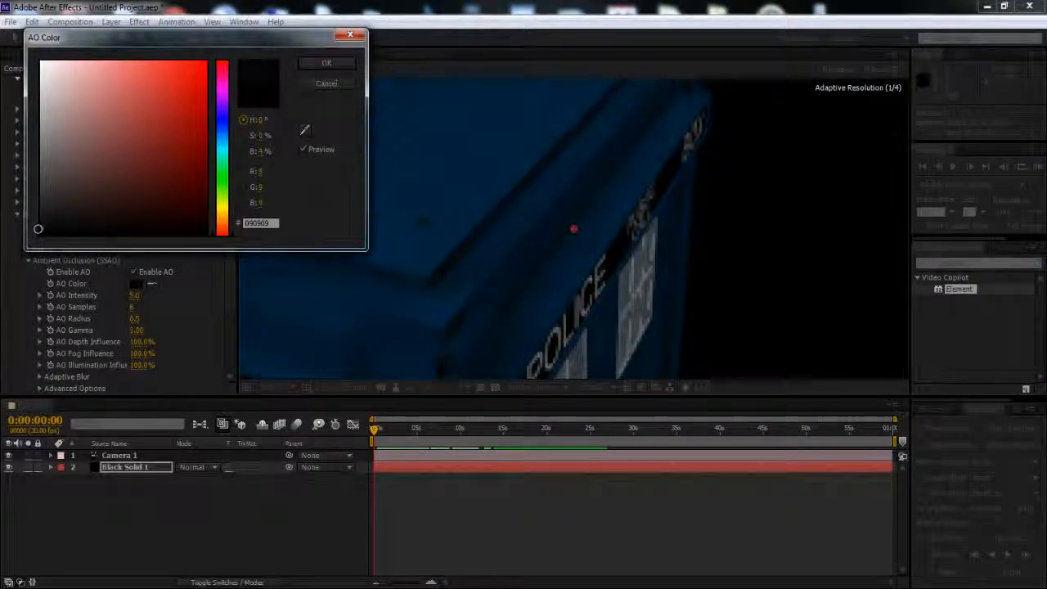
left_click(323, 65)
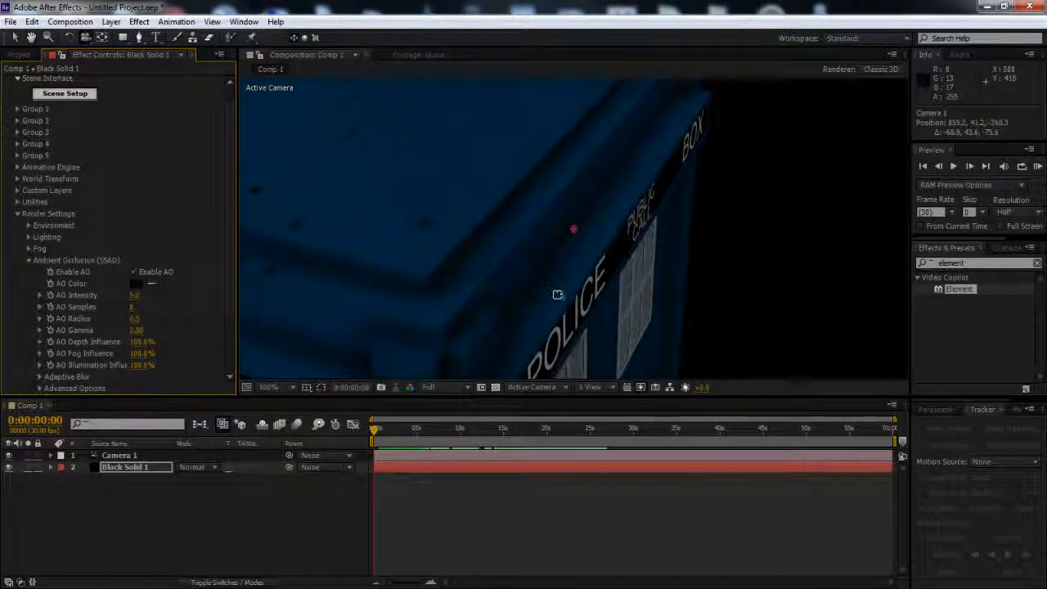
Move the camera over the roof, keyframe Black Solid 1's Anchor Point and Position at the start, and move the playhead to 0:00:04:03.
left_click_drag(533, 205, 573, 228)
key("p")
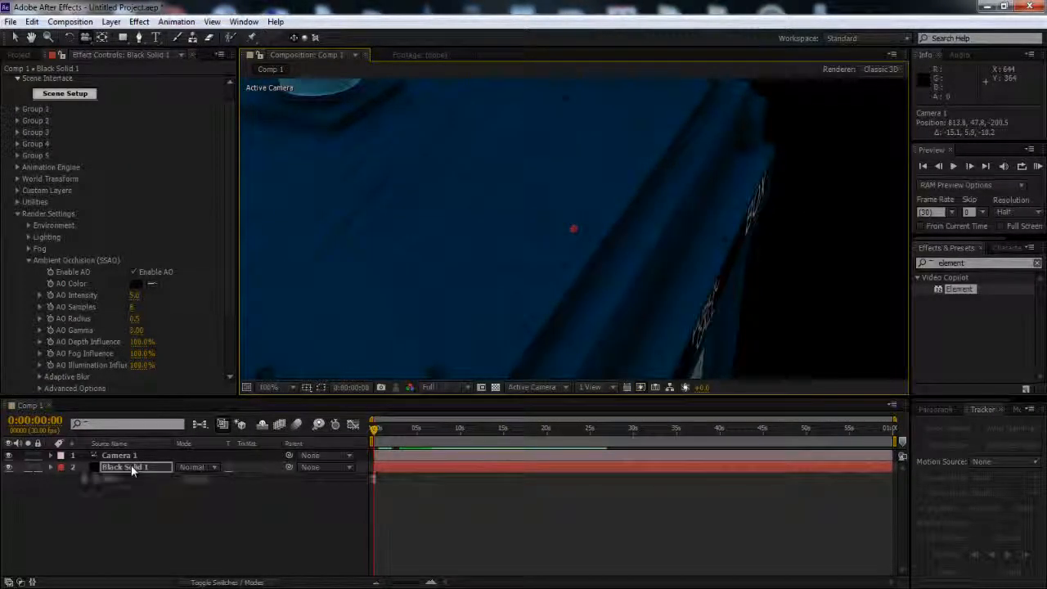
key("shift+a")
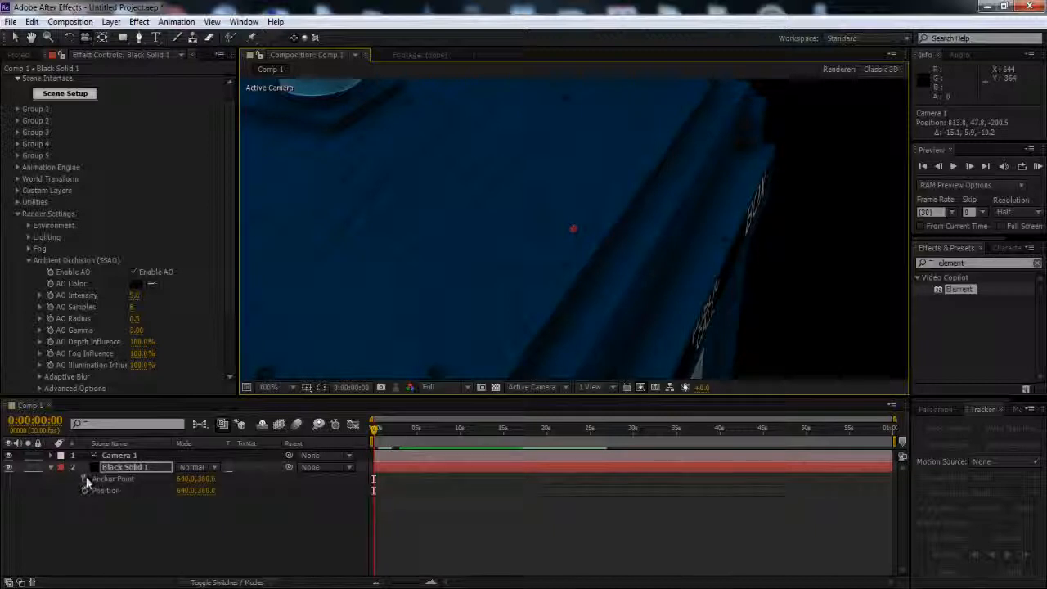
left_click_drag(84, 478, 84, 490)
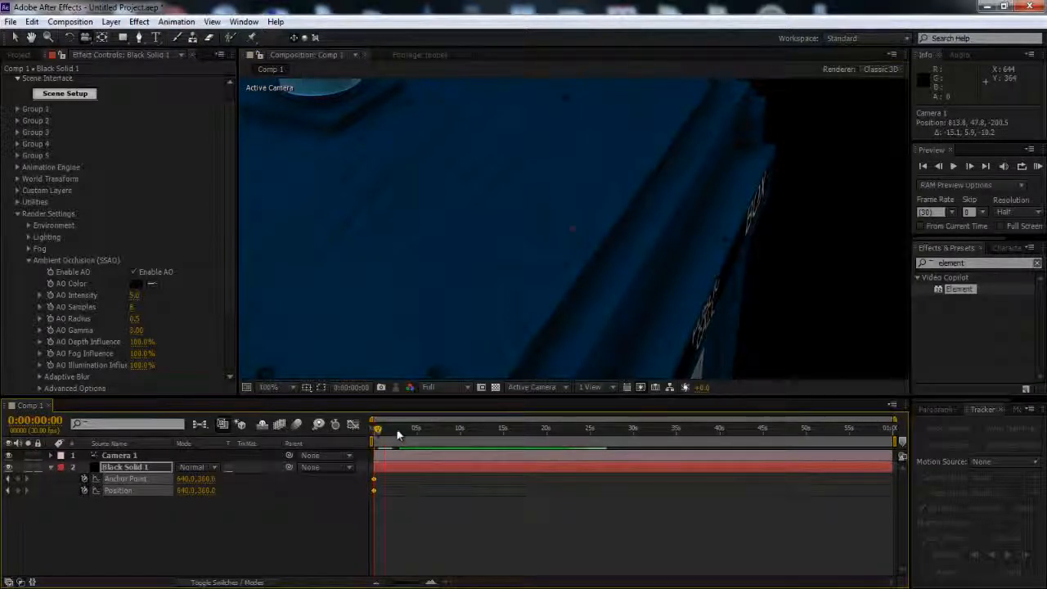
left_click_drag(398, 434, 463, 435)
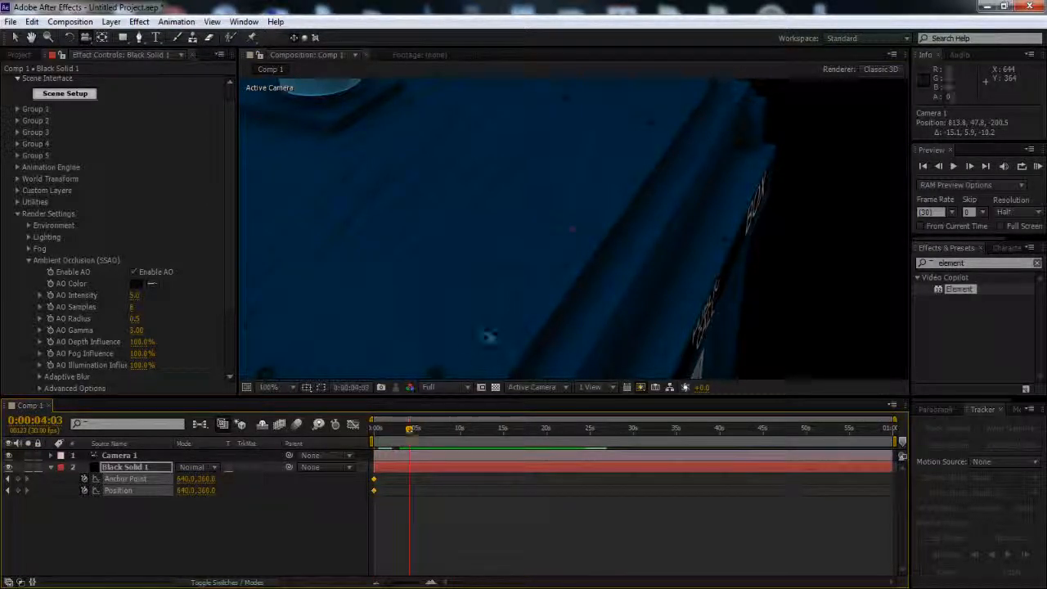
Try to pull the camera back from the roof to a front view of the whole TARDIS at 0:00:04:03.
key("comma")
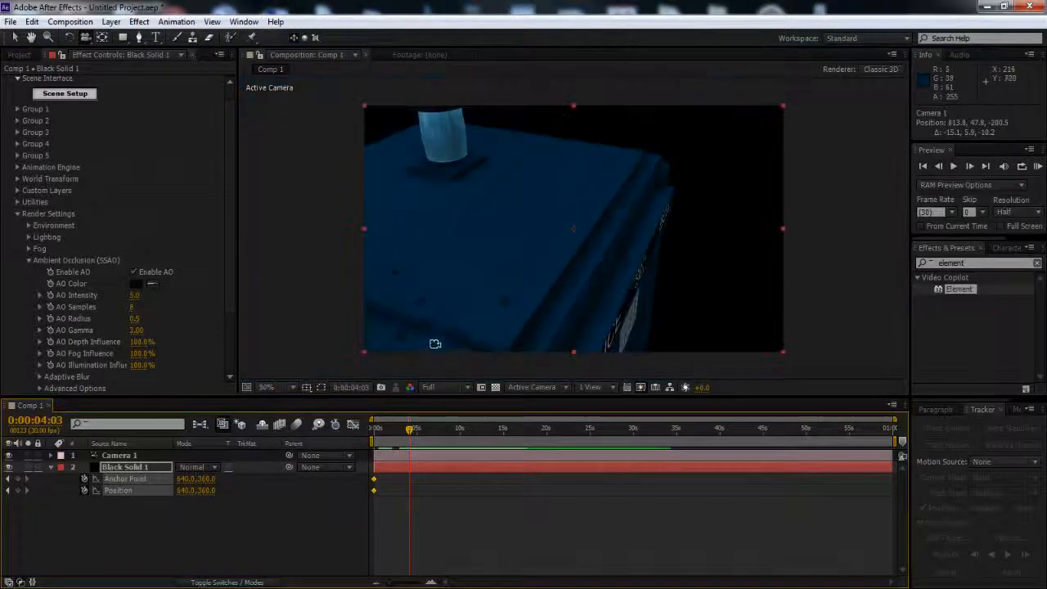
left_click_drag(461, 318, 591, 319)
right_click_drag(530, 373, 526, 536)
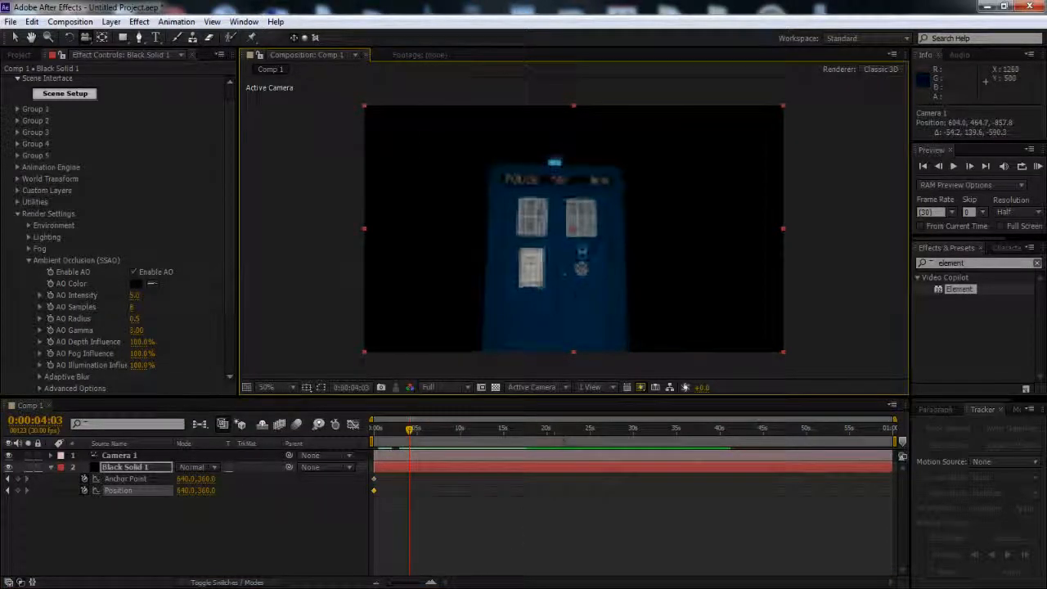
right_click_drag(579, 260, 570, 344)
left_click_drag(570, 347, 571, 247)
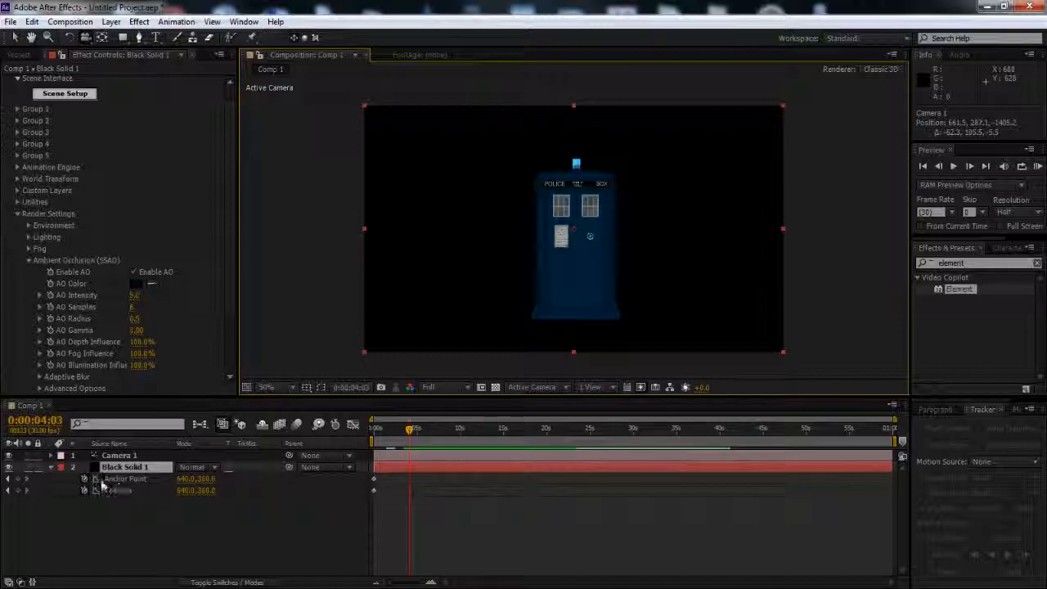
Undo the camera moves and the Anchor Point and Position keyframing on Black Solid 1.
key("ctrl+z")
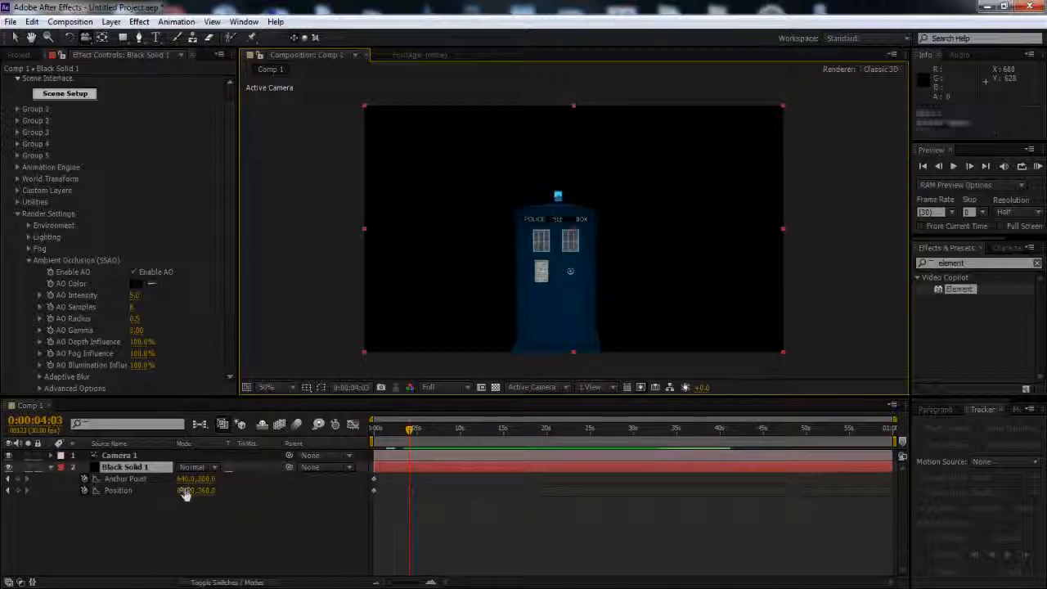
key("ctrl+z")
key("ctrl+z")
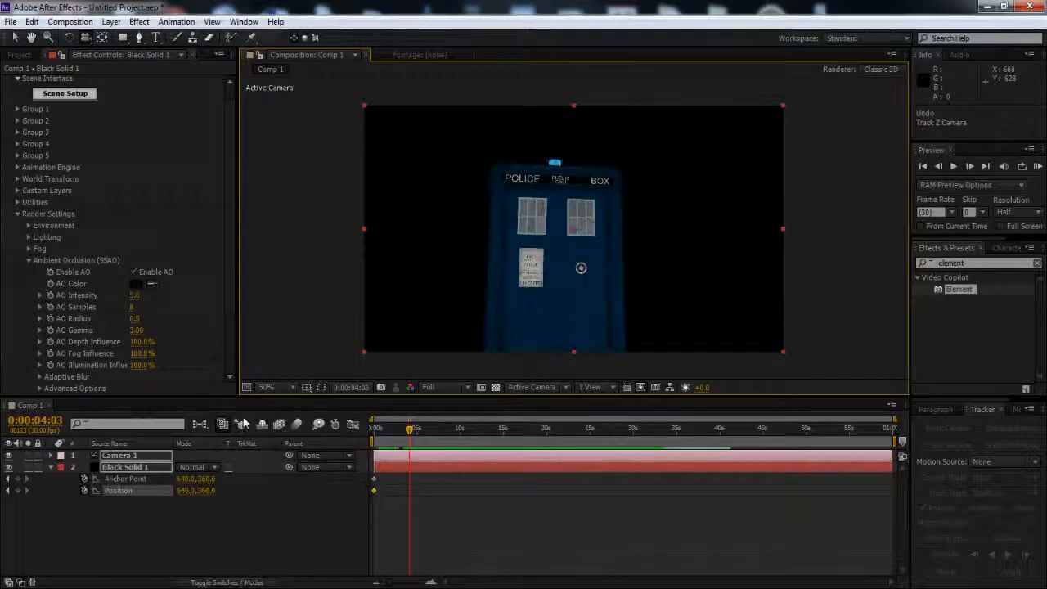
key("ctrl+z")
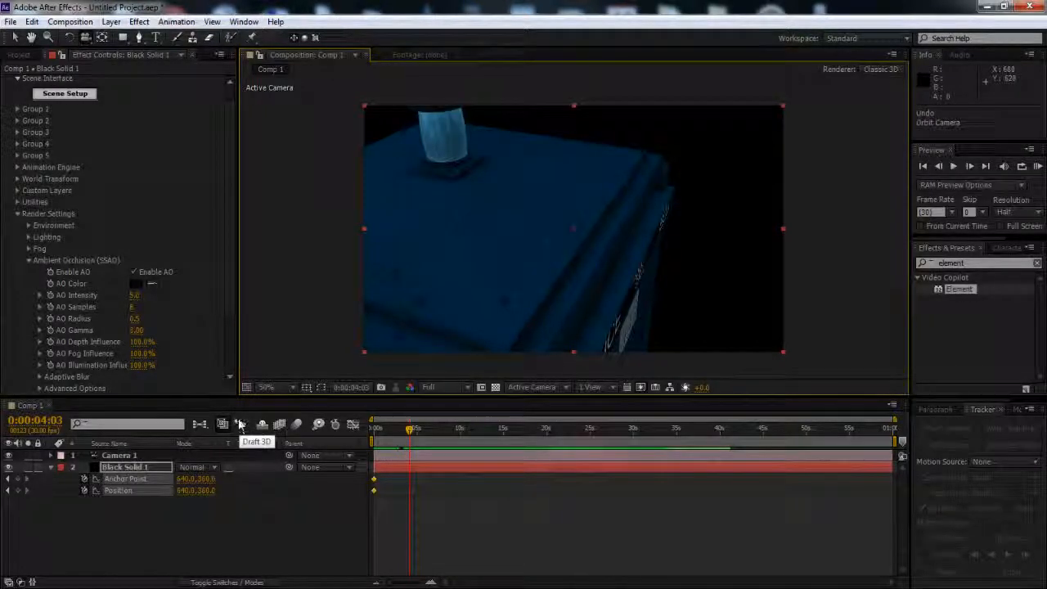
key("ctrl+z")
key("ctrl+z")
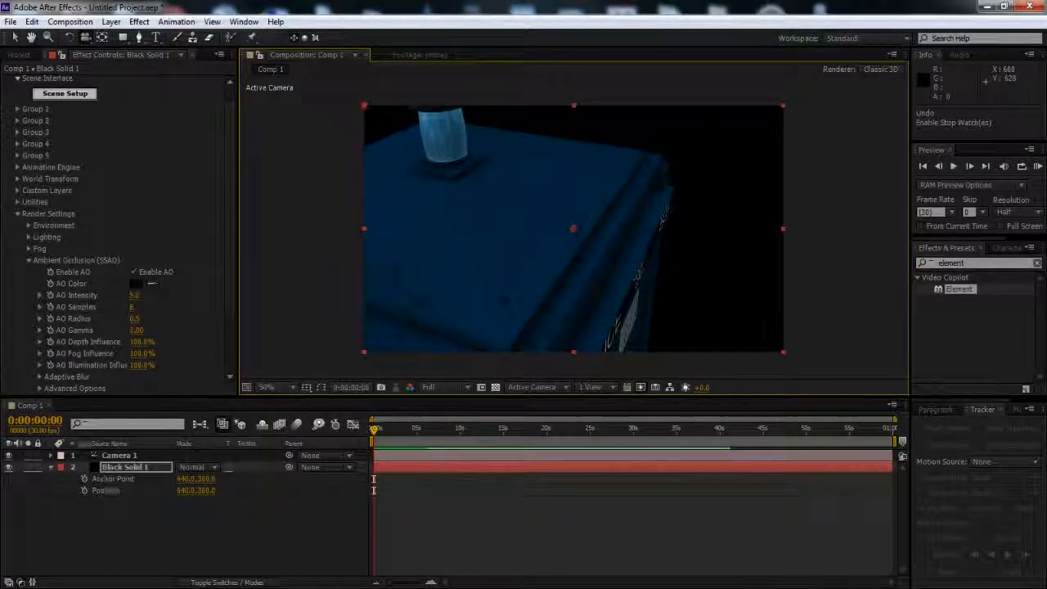
Keyframe Camera 1's Point of Interest and Position at 0:00:00:00 and move the camera closer to the TARDIS roof.
left_click(51, 456)
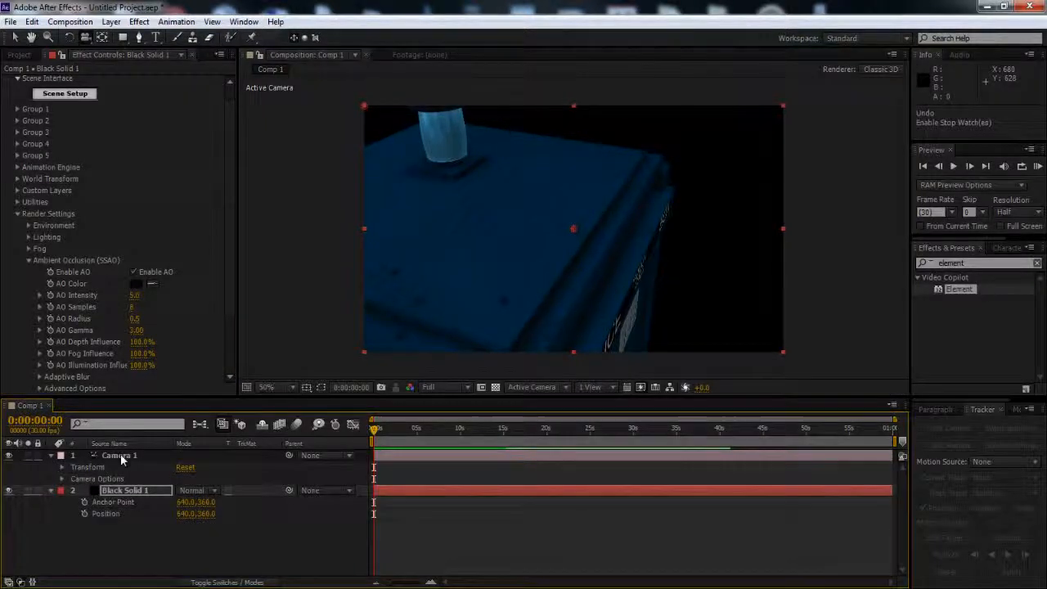
left_click(121, 454)
key("p")
key("shift+a")
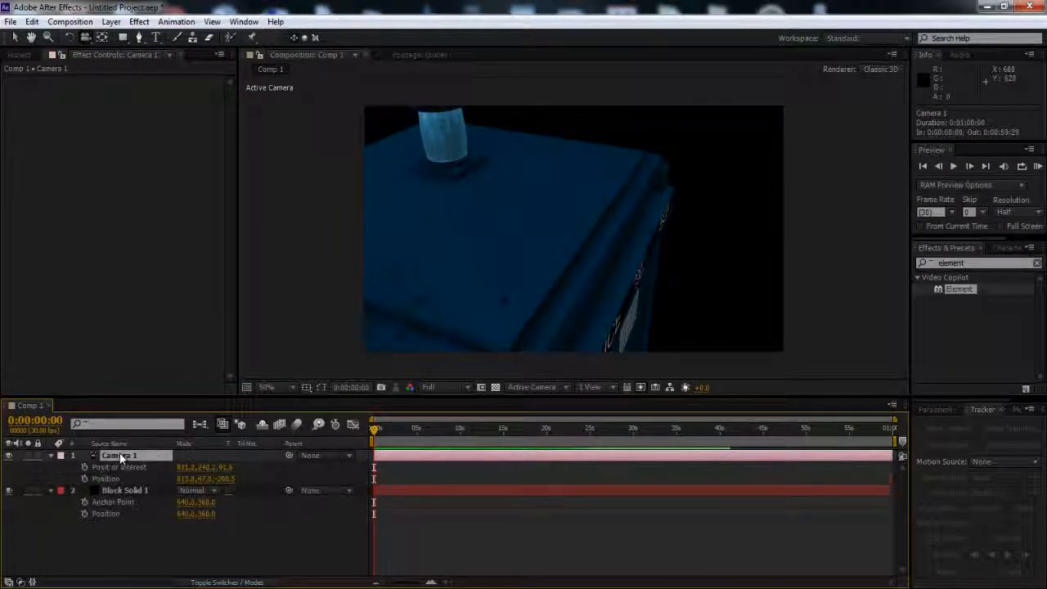
left_click(51, 489)
left_click(85, 467)
left_click(84, 479)
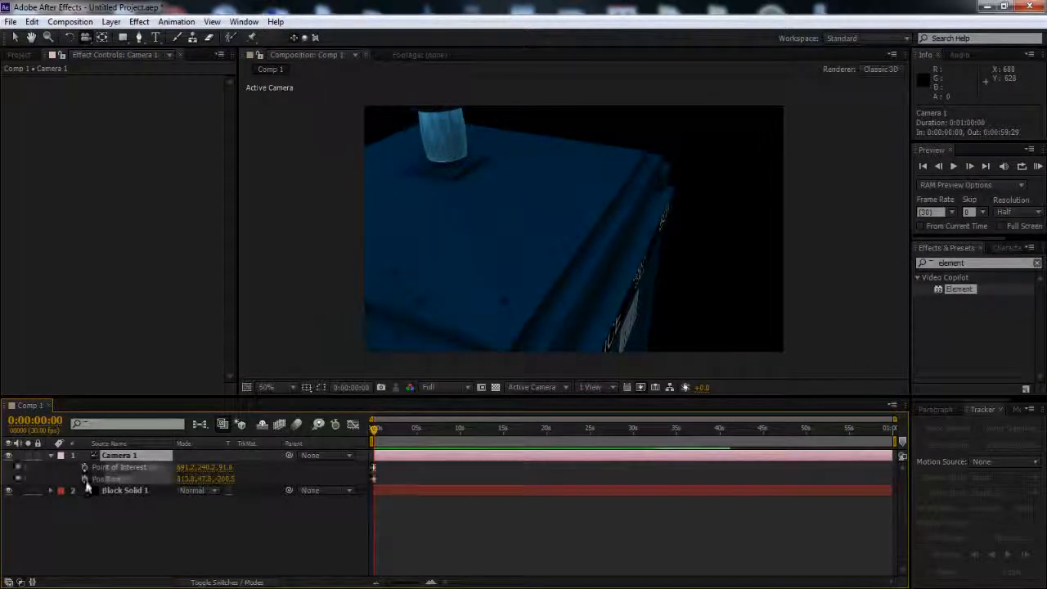
right_click_drag(559, 246, 564, 290)
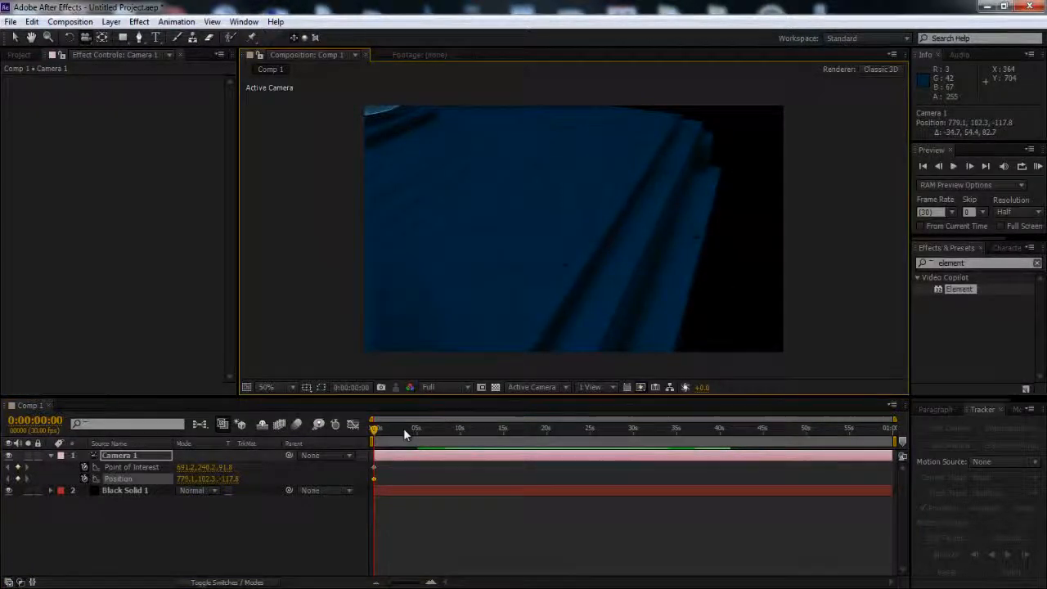
At 0:00:04:28, pull the camera down and back to a centered front view of the whole TARDIS.
left_click_drag(403, 428, 416, 429)
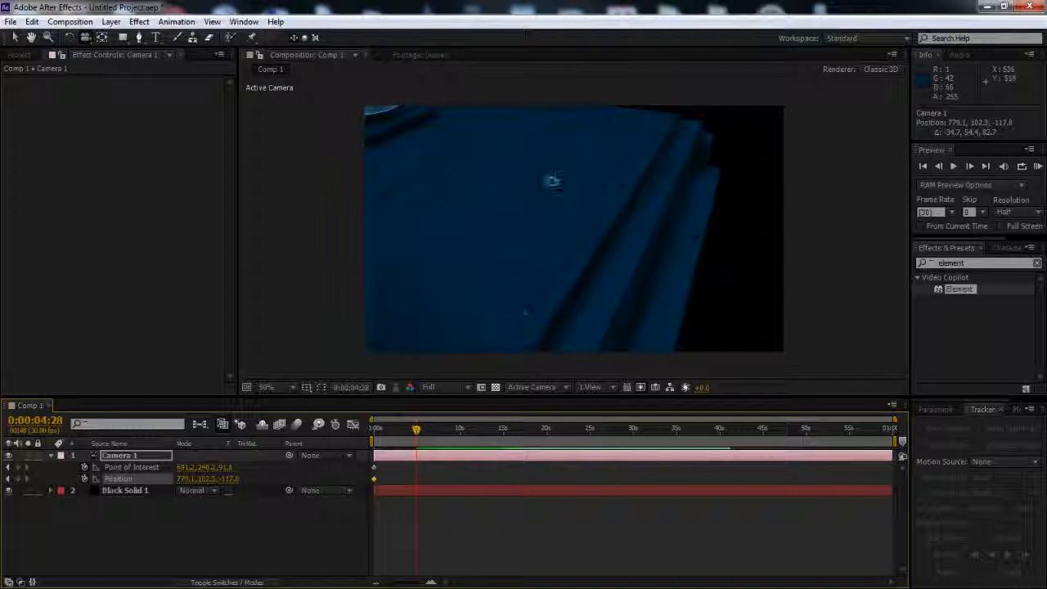
left_click_drag(551, 170, 536, 383)
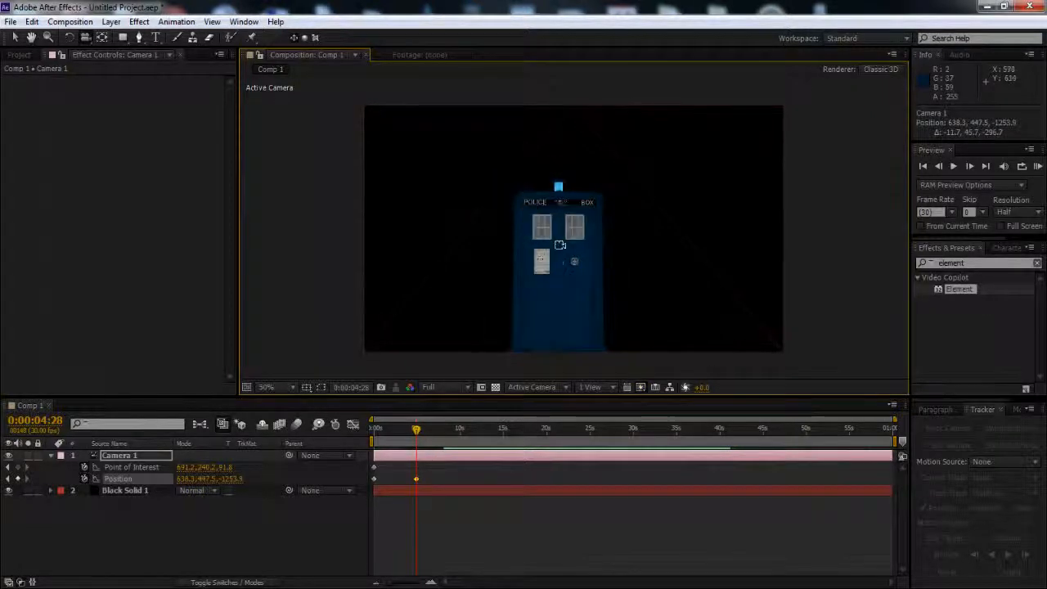
left_click_drag(569, 248, 542, 265)
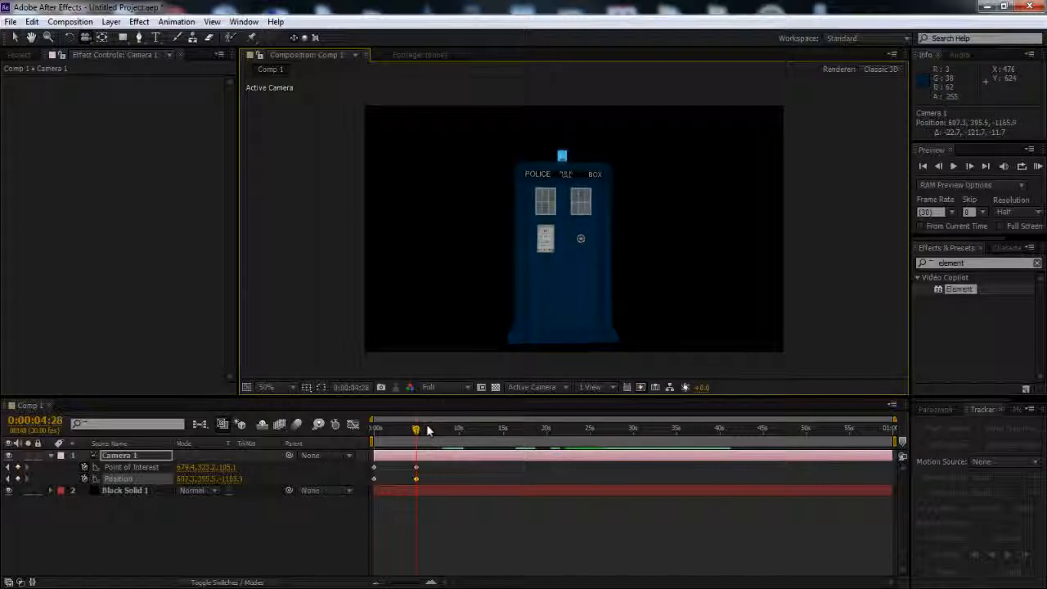
Enable motion blur for the composition and Black Solid 1, and RAM preview the camera move from the start.
left_click_drag(417, 433, 358, 438)
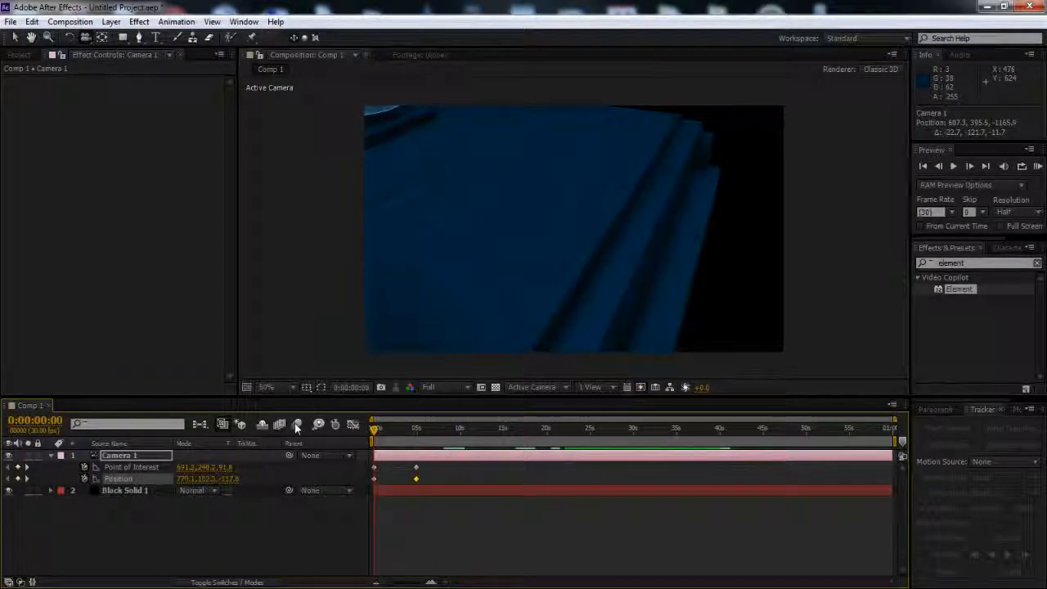
left_click(297, 425)
left_click(251, 583)
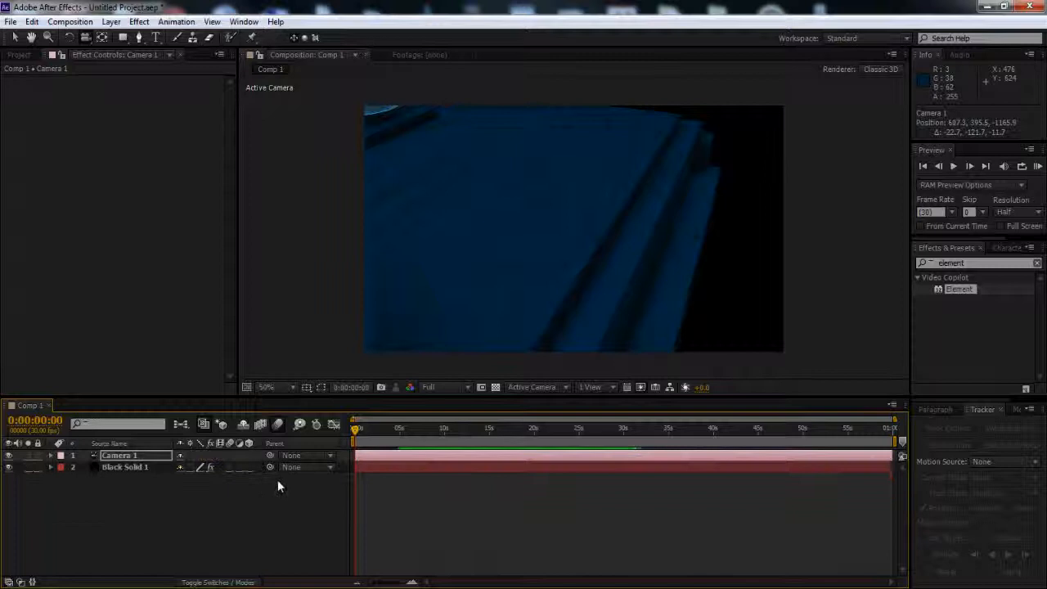
left_click(230, 467)
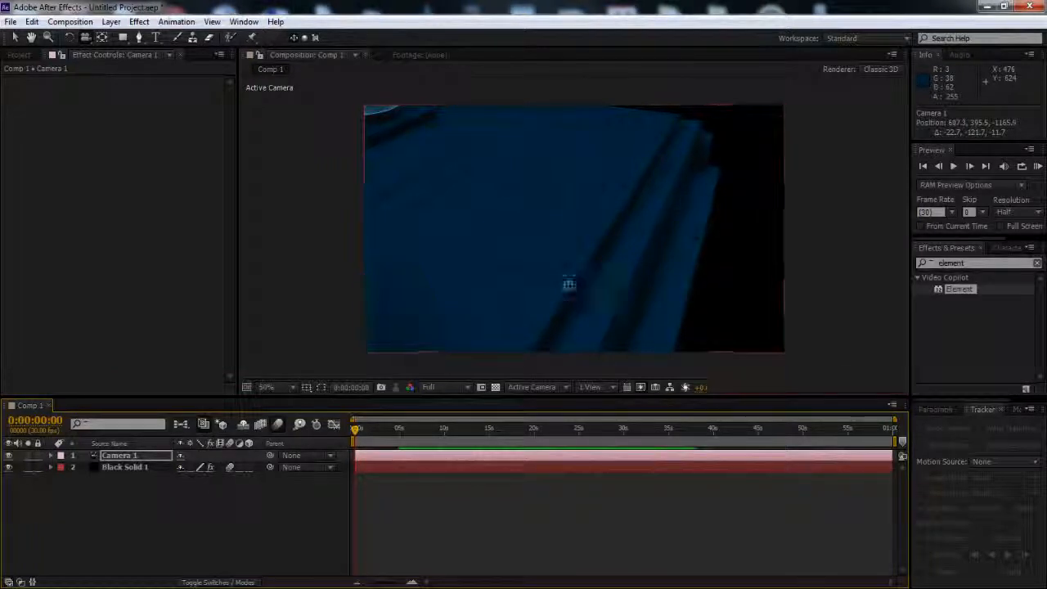
key("KP_0")
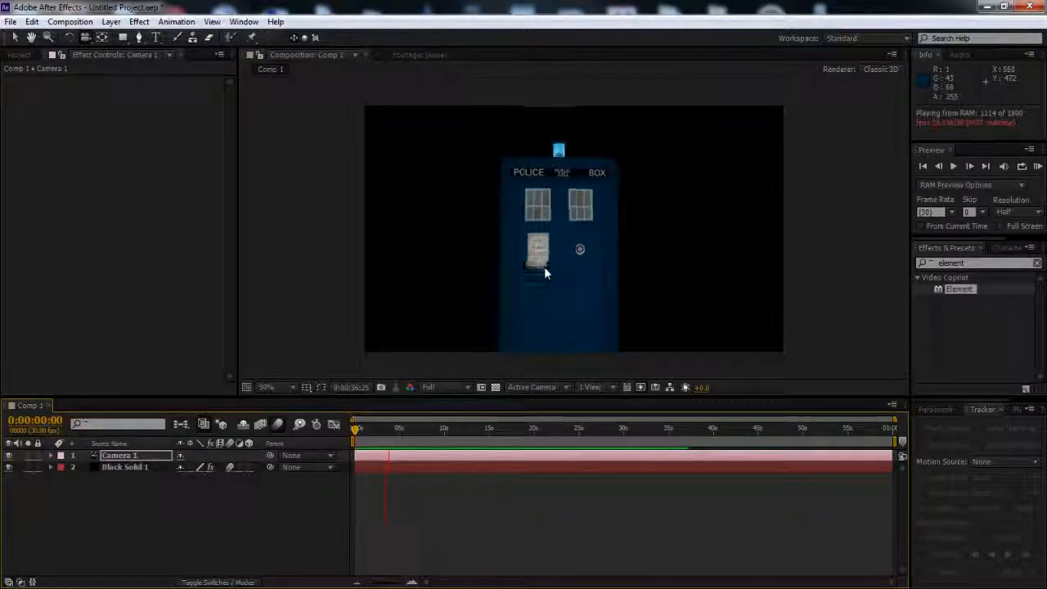
key("c")
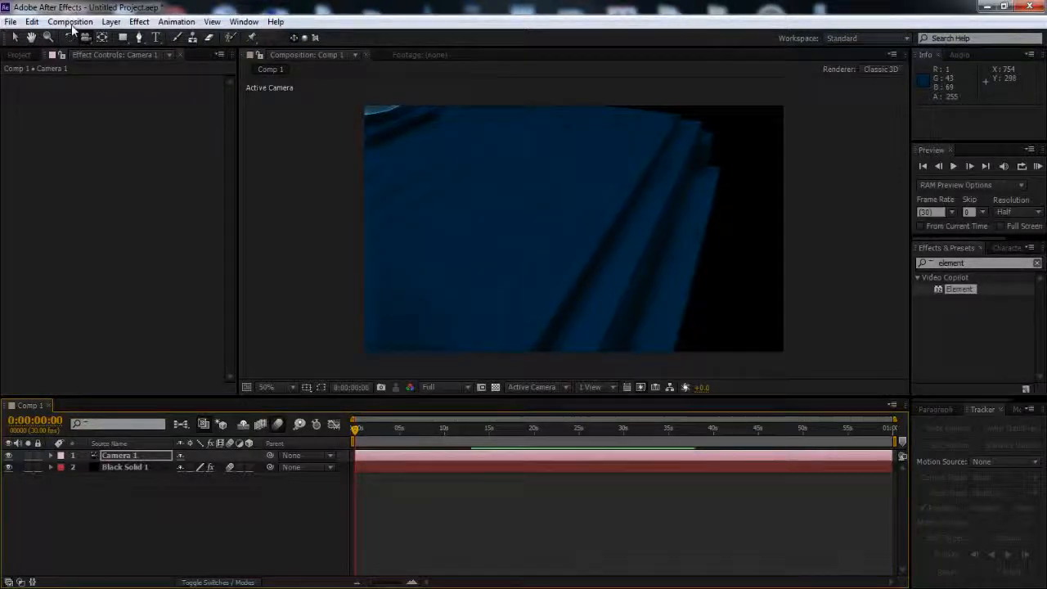
Set Comp 1's frame rate to 23.976 frames per second.
left_click(70, 21)
left_click(94, 58)
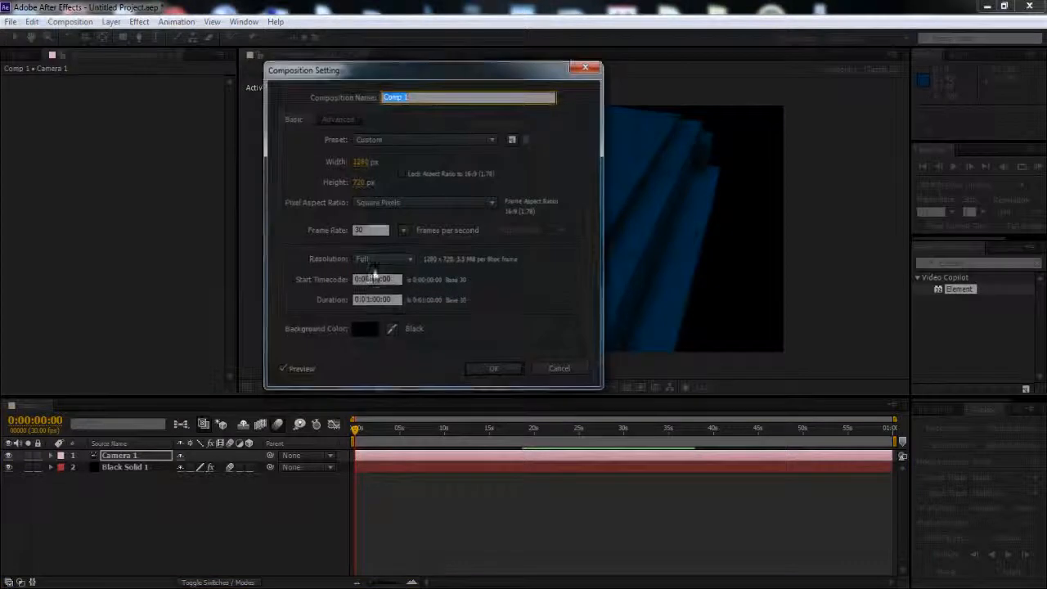
left_click(382, 232)
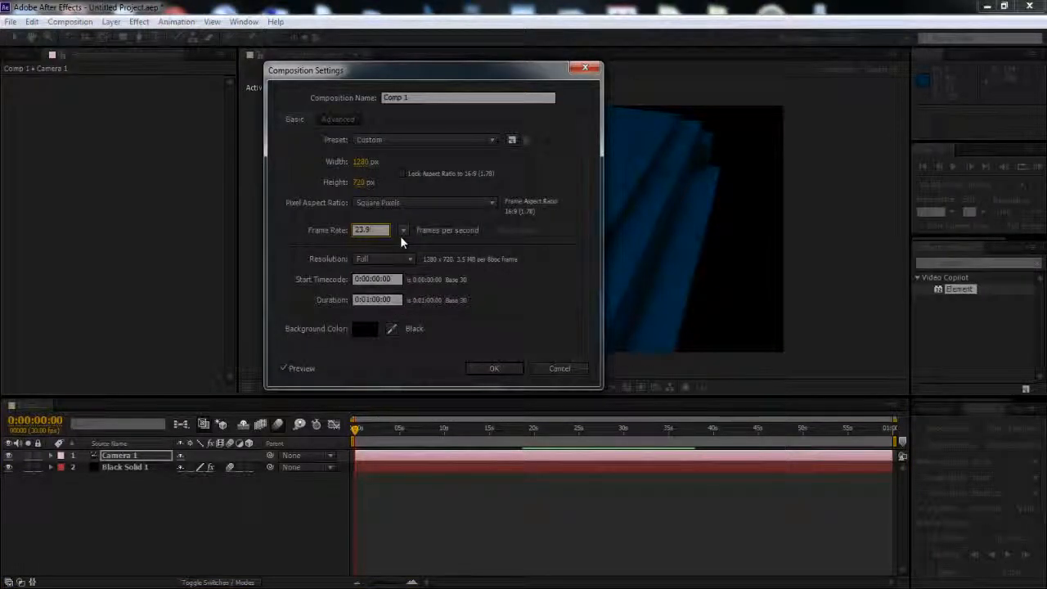
type("23.976")
left_click(494, 370)
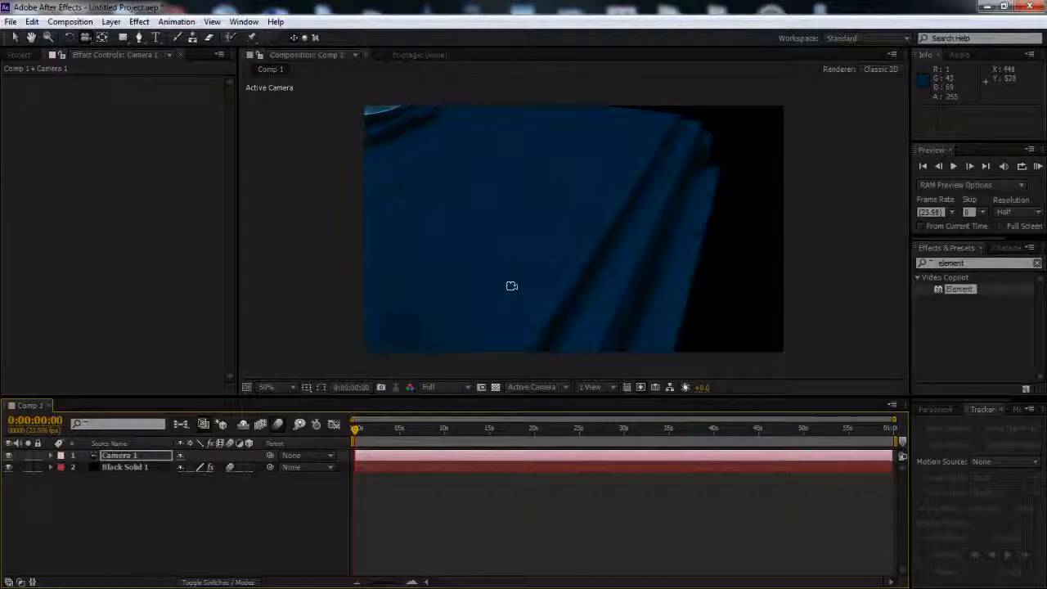
Maximize the composition view, fit it up to 100%, and RAM preview the camera animation.
key("grave")
scroll(510, 286, "up", 1)
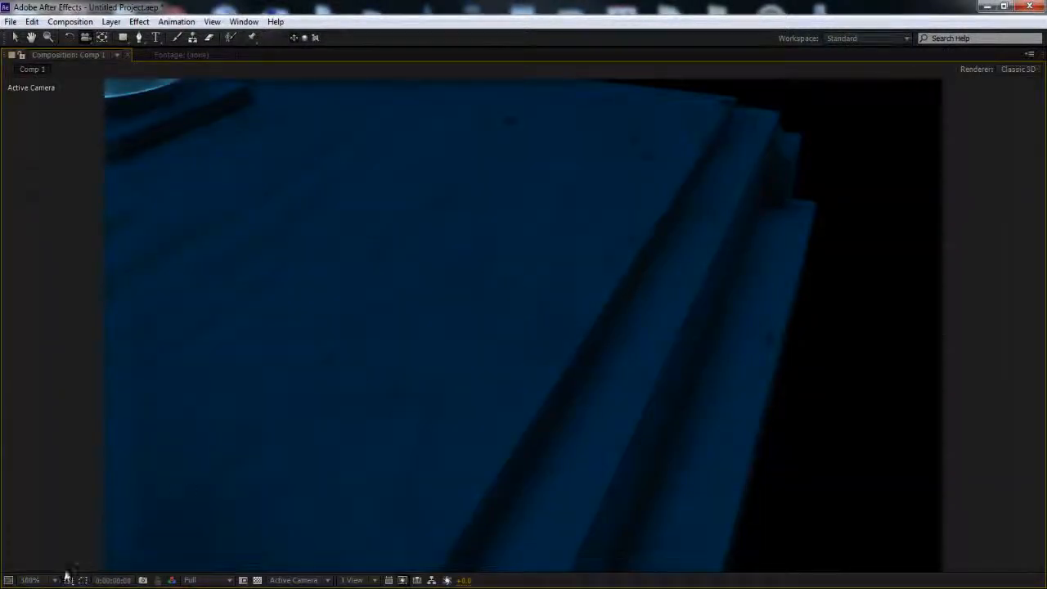
left_click(41, 580)
left_click(72, 347)
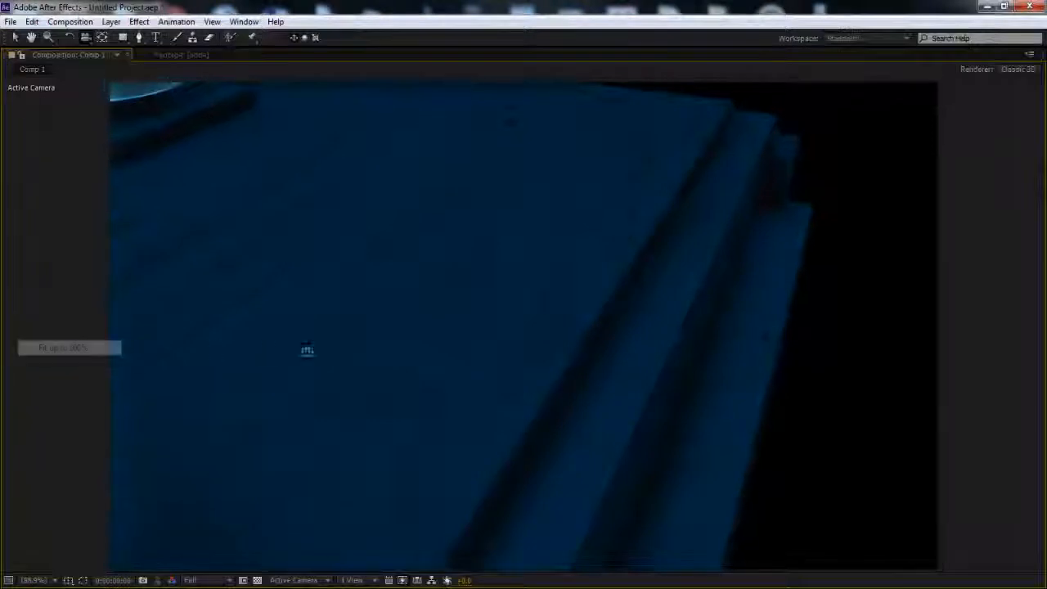
key("KP_0")
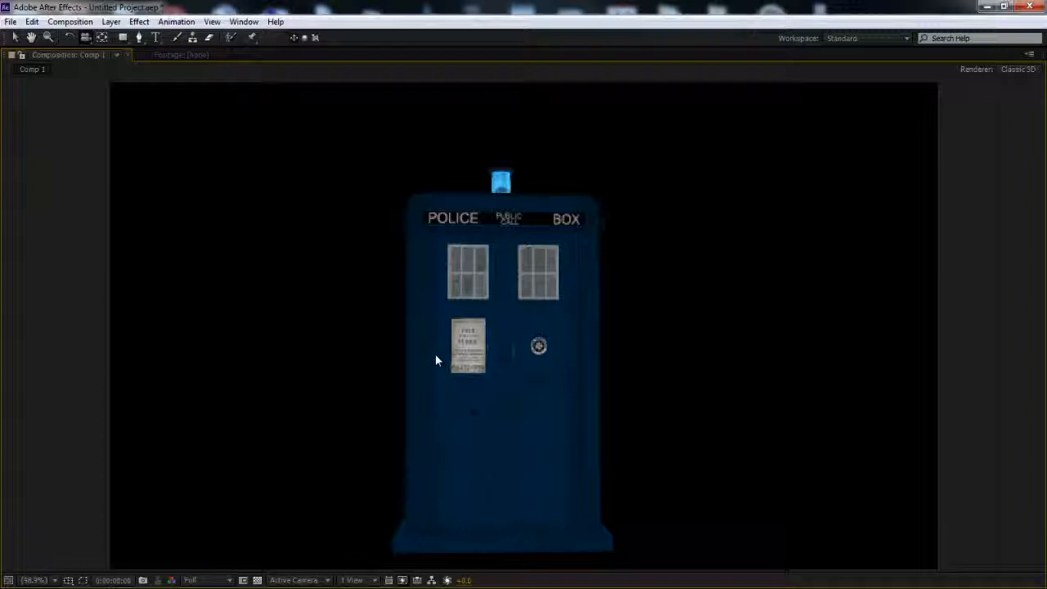
key("space")
key("KP_0")
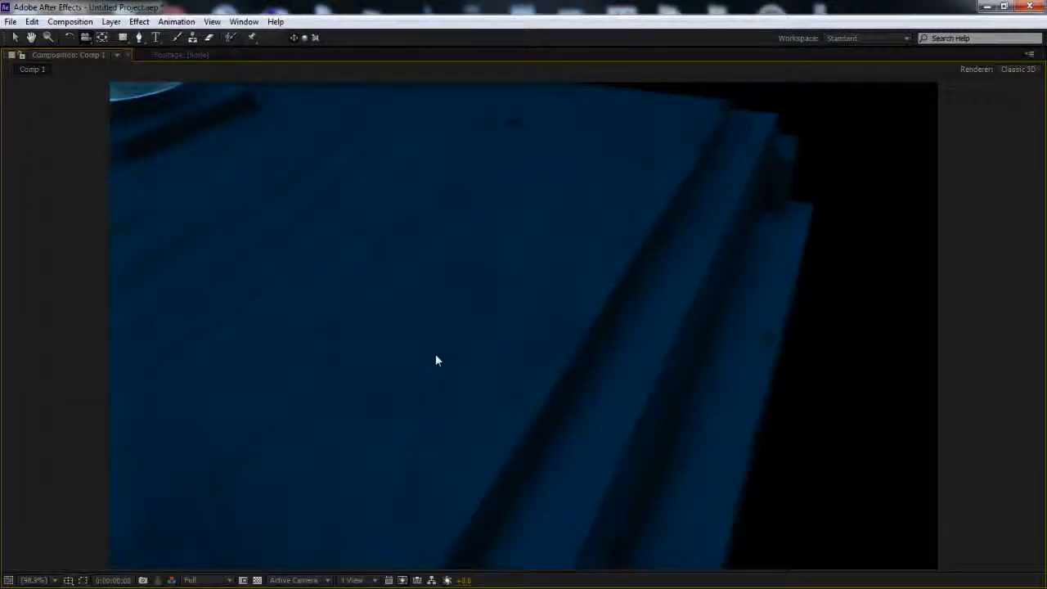